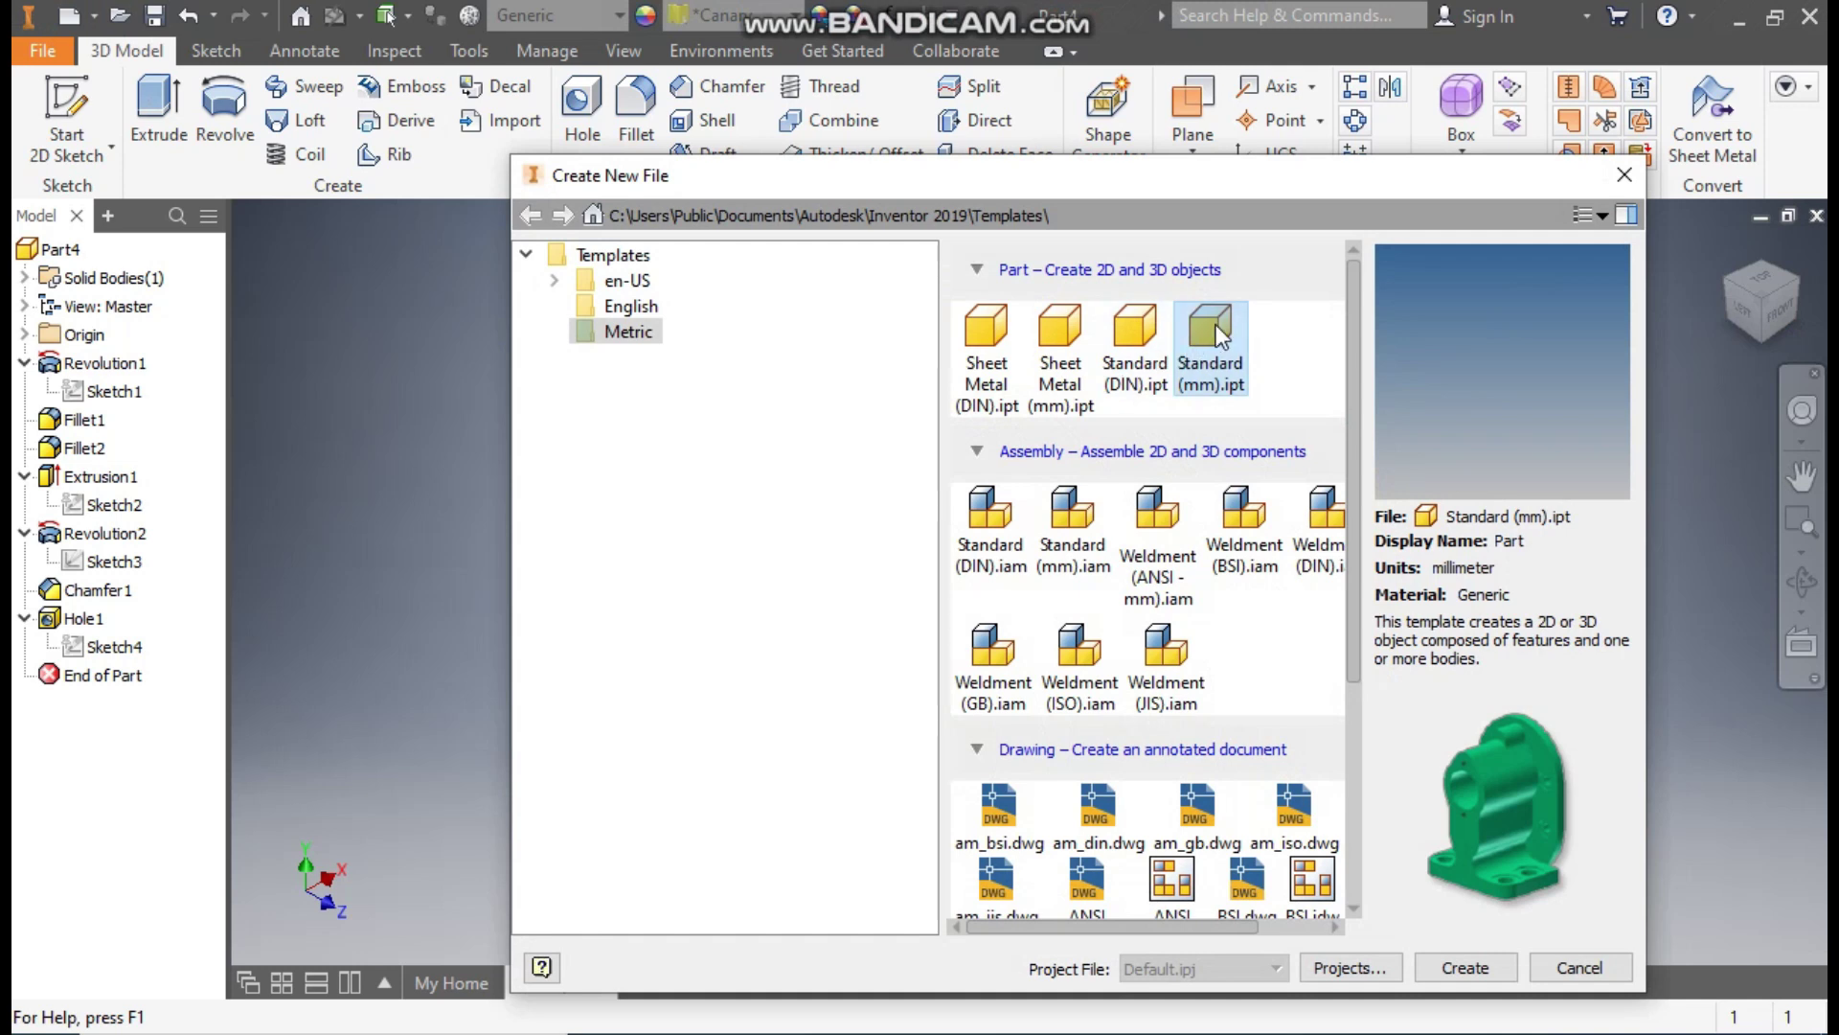
Create a new part from the Standard (mm).ipt template and start a 2D sketch on the XY plane.
{"action": "left_click", "coordinate": [1465, 967]}
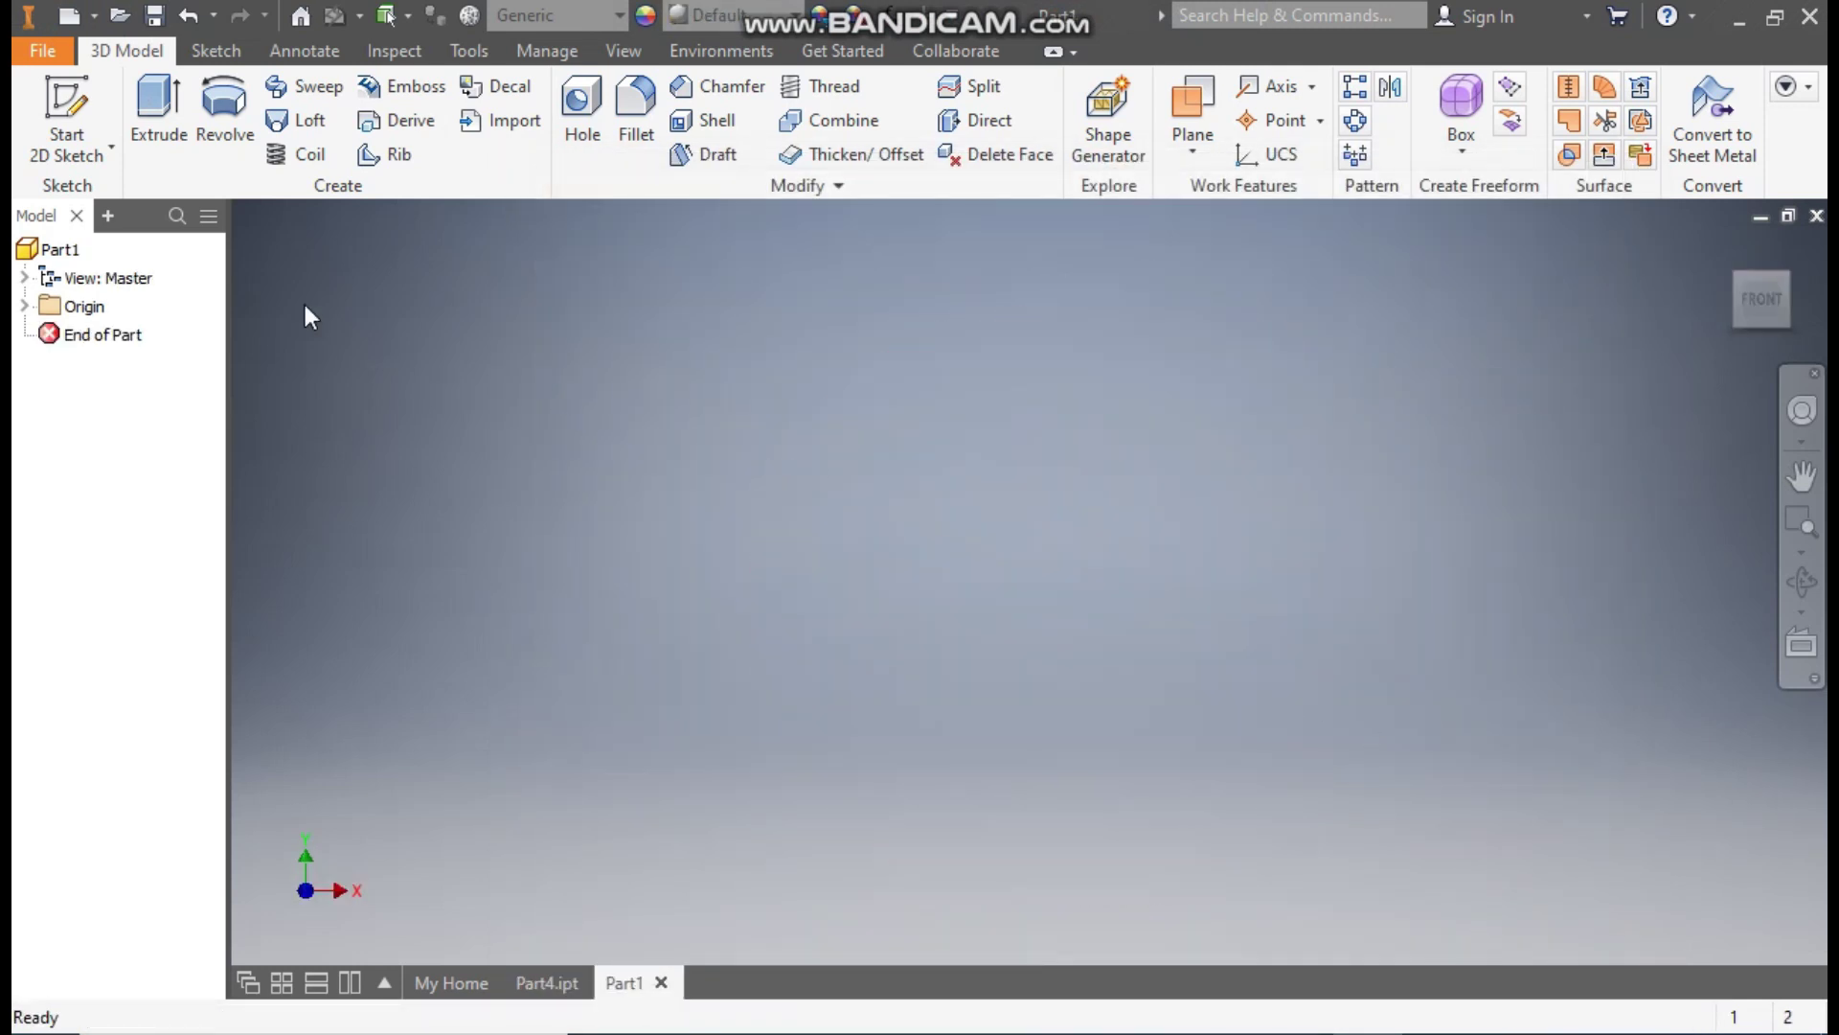
{"action": "left_click", "coordinate": [55, 104]}
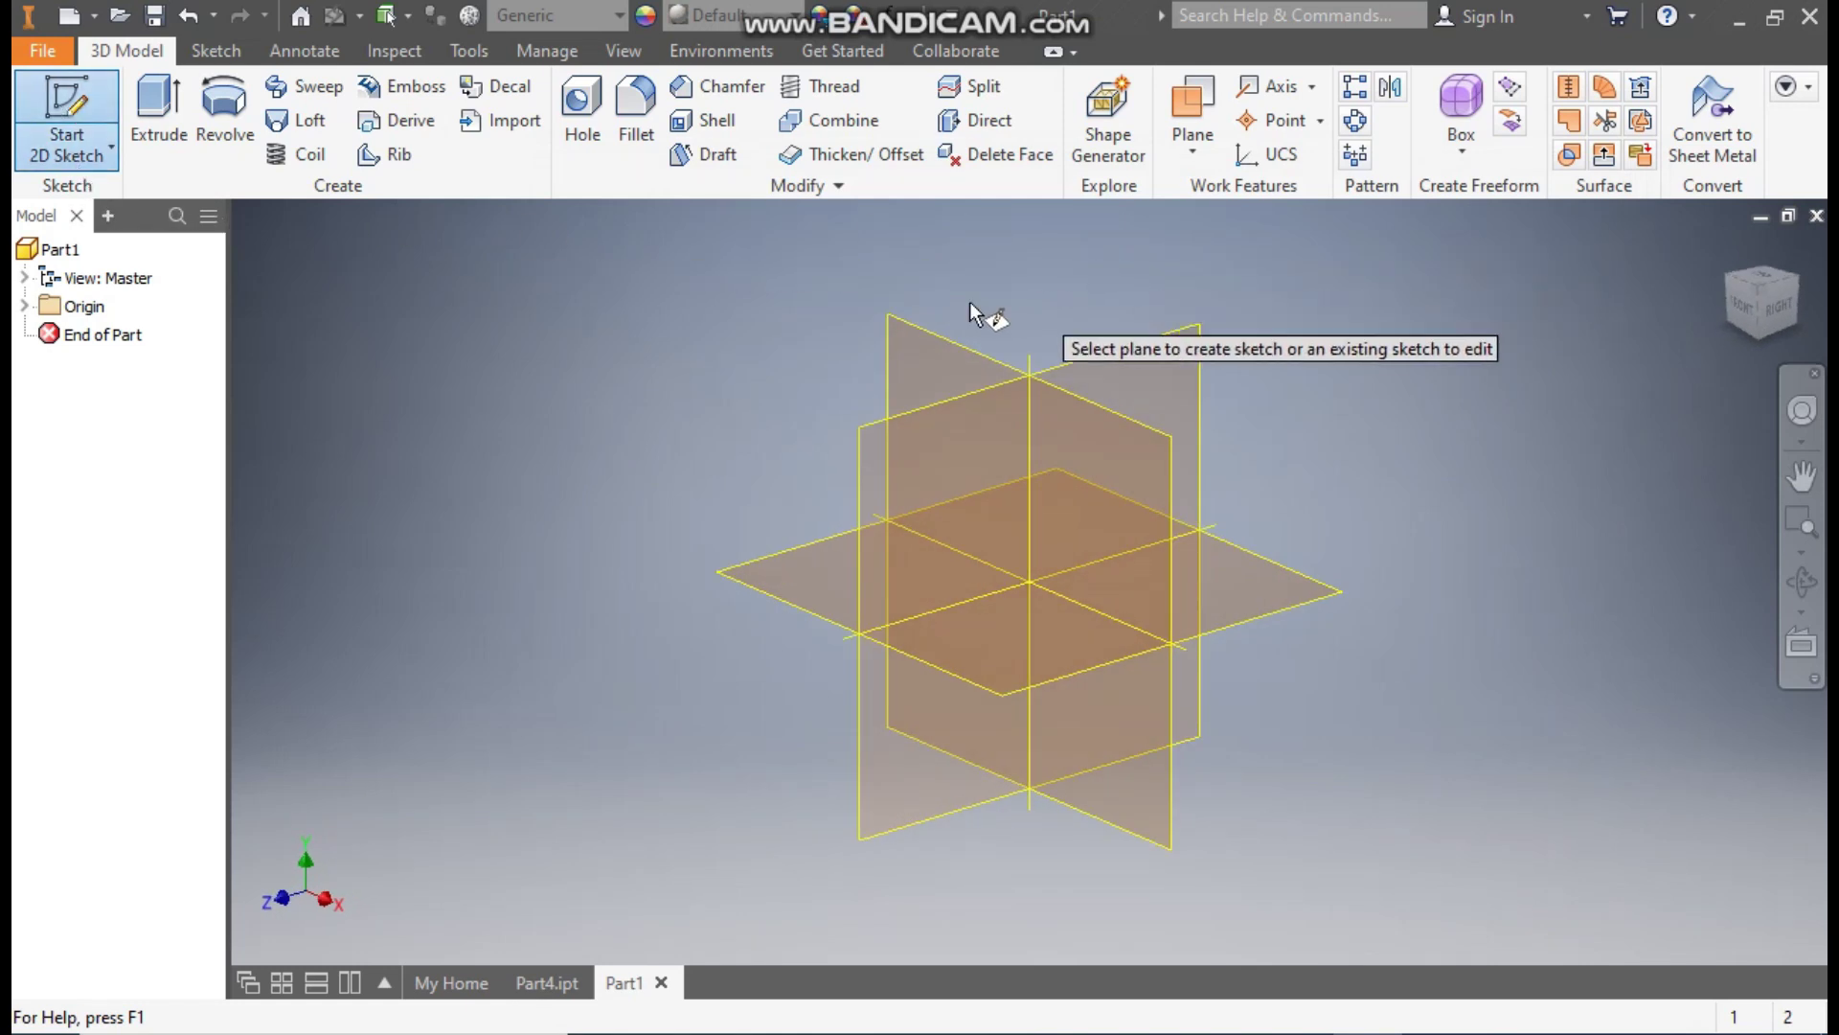
{"action": "left_click", "coordinate": [924, 325]}
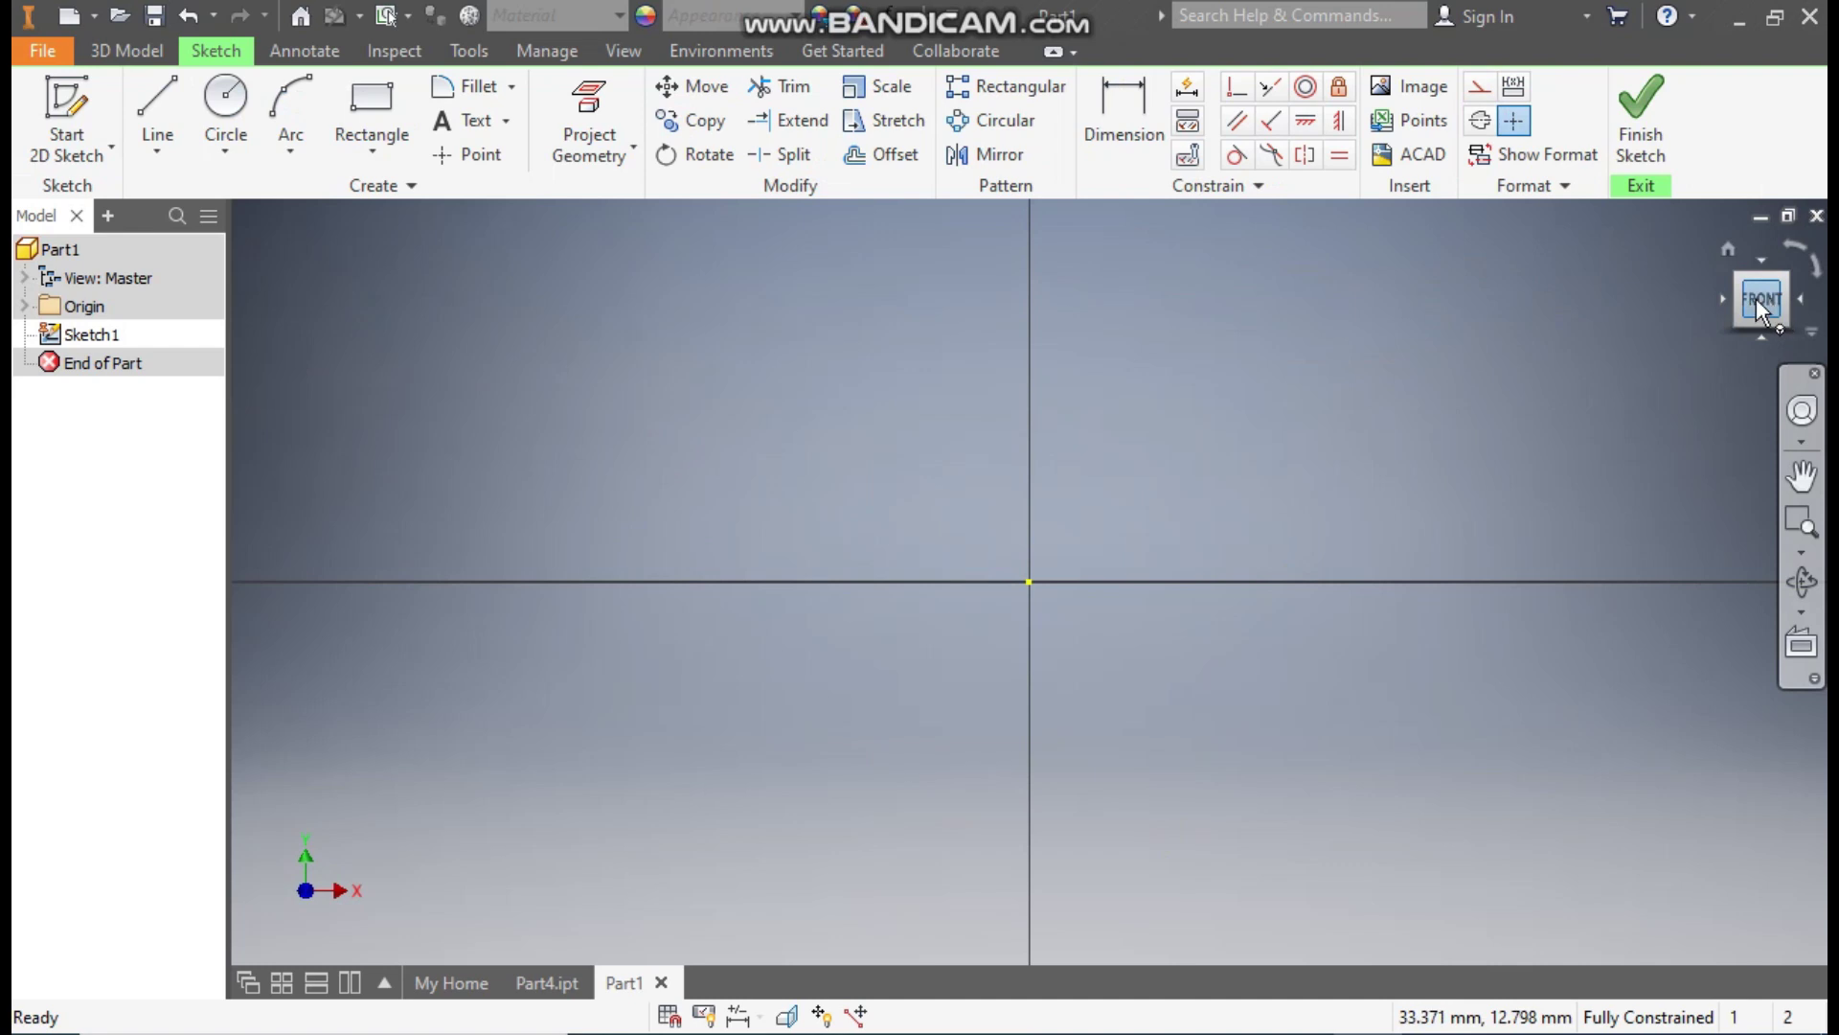
Draw the profile from the origin: about 19 mm up, 7 mm right, 9 mm up, 7 mm right and 11 mm down.
{"action": "left_click", "coordinate": [156, 106]}
{"action": "left_click", "coordinate": [1028, 581]}
{"action": "middle_click_drag", "start_coordinate": [1381, 400], "coordinate": [1114, 651]}
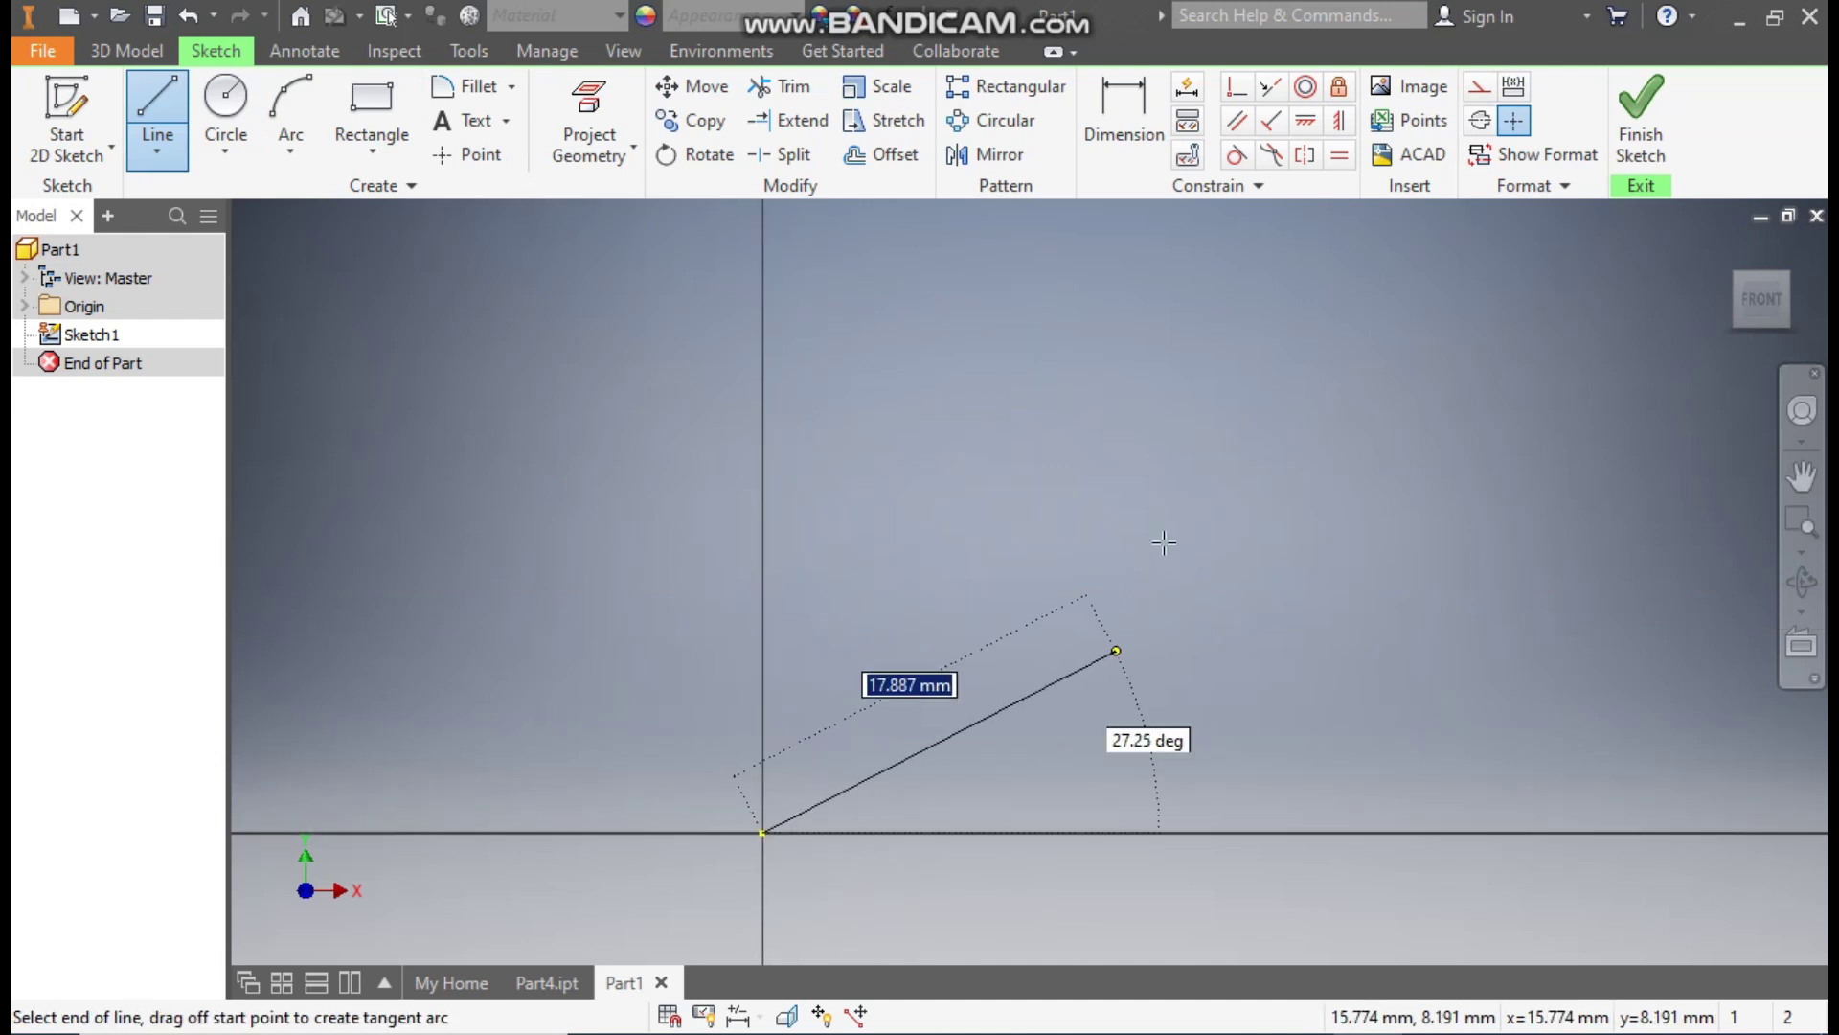
{"action": "left_click", "coordinate": [764, 404]}
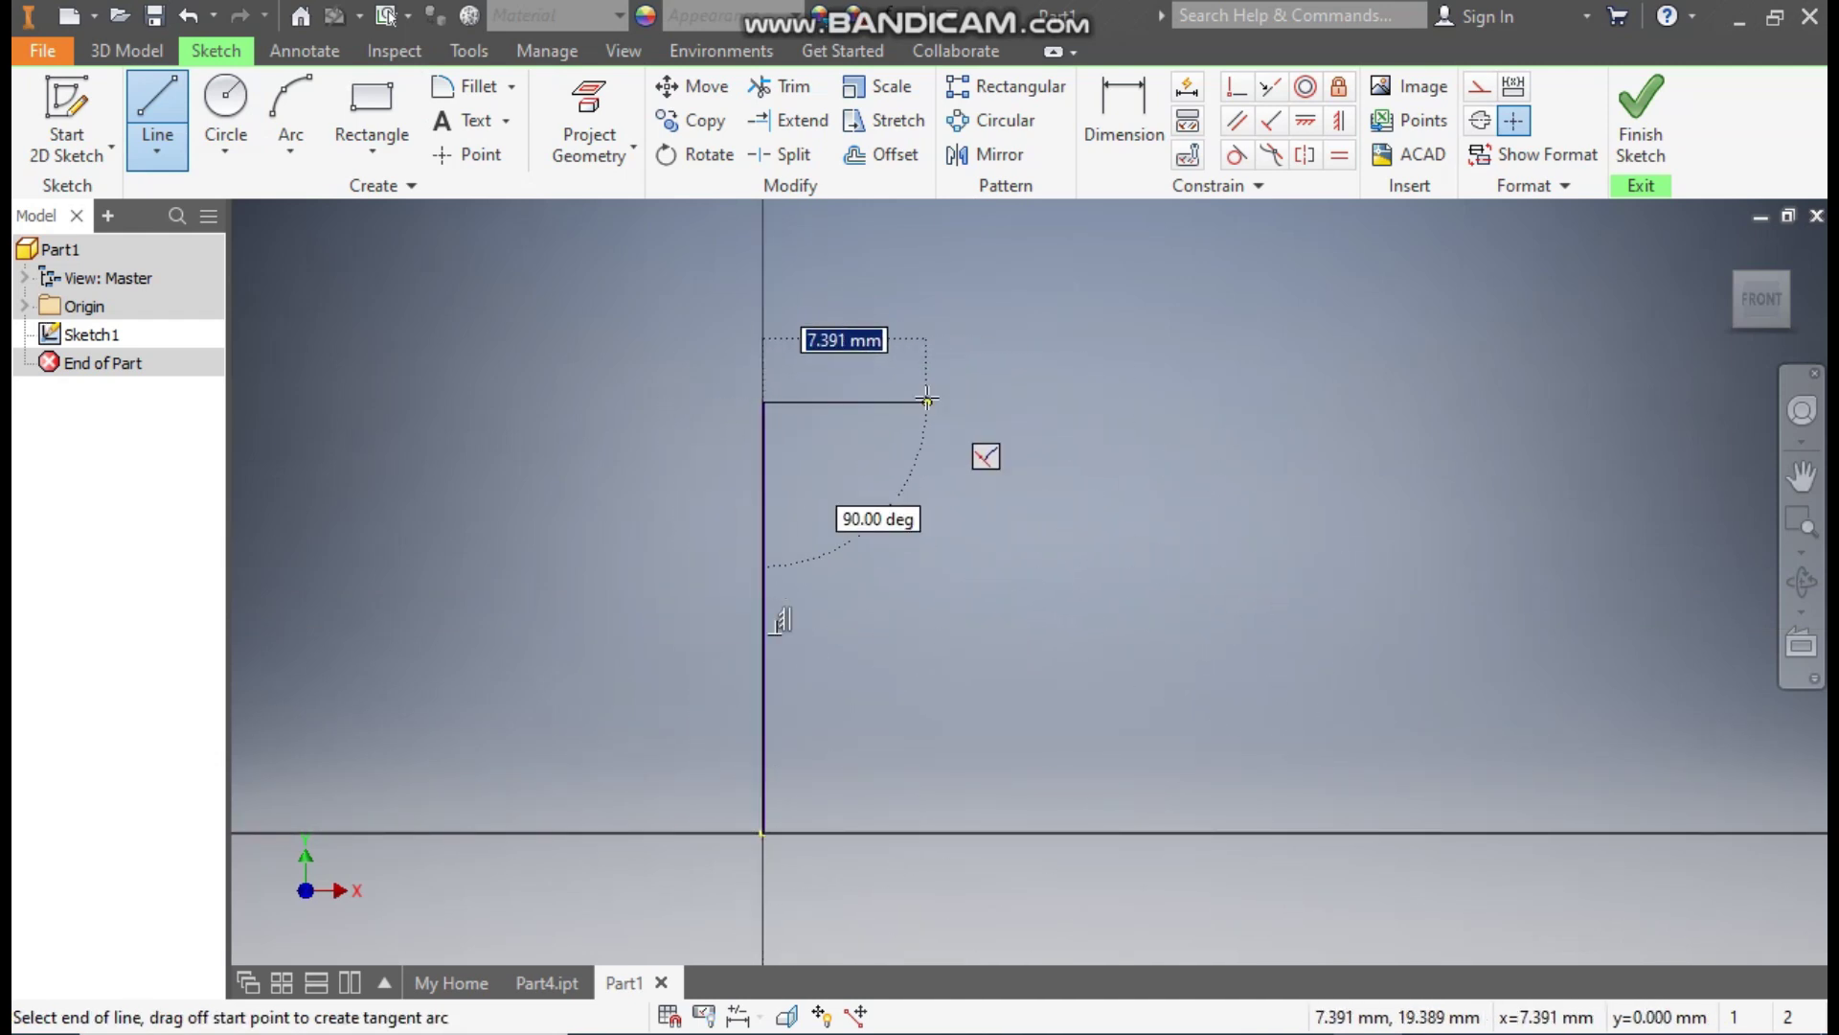
{"action": "middle_click_drag", "start_coordinate": [1010, 239], "coordinate": [1010, 310]}
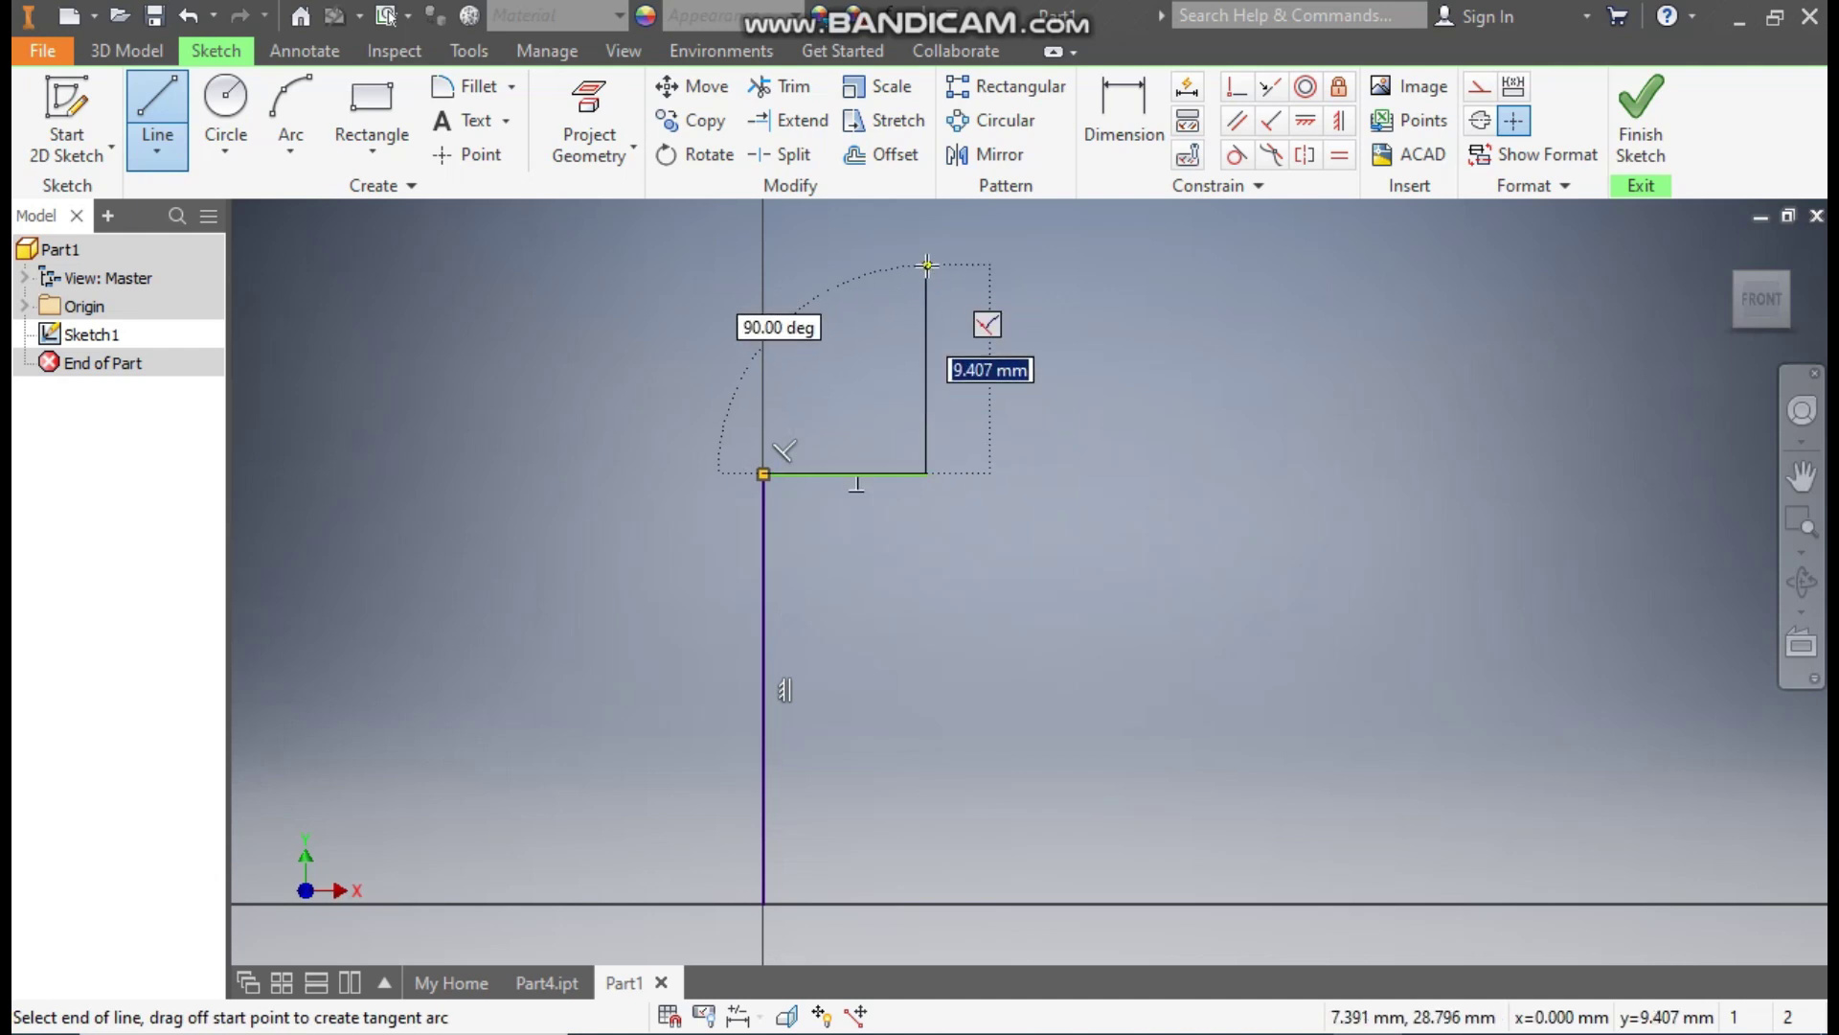
{"action": "left_click", "coordinate": [928, 265]}
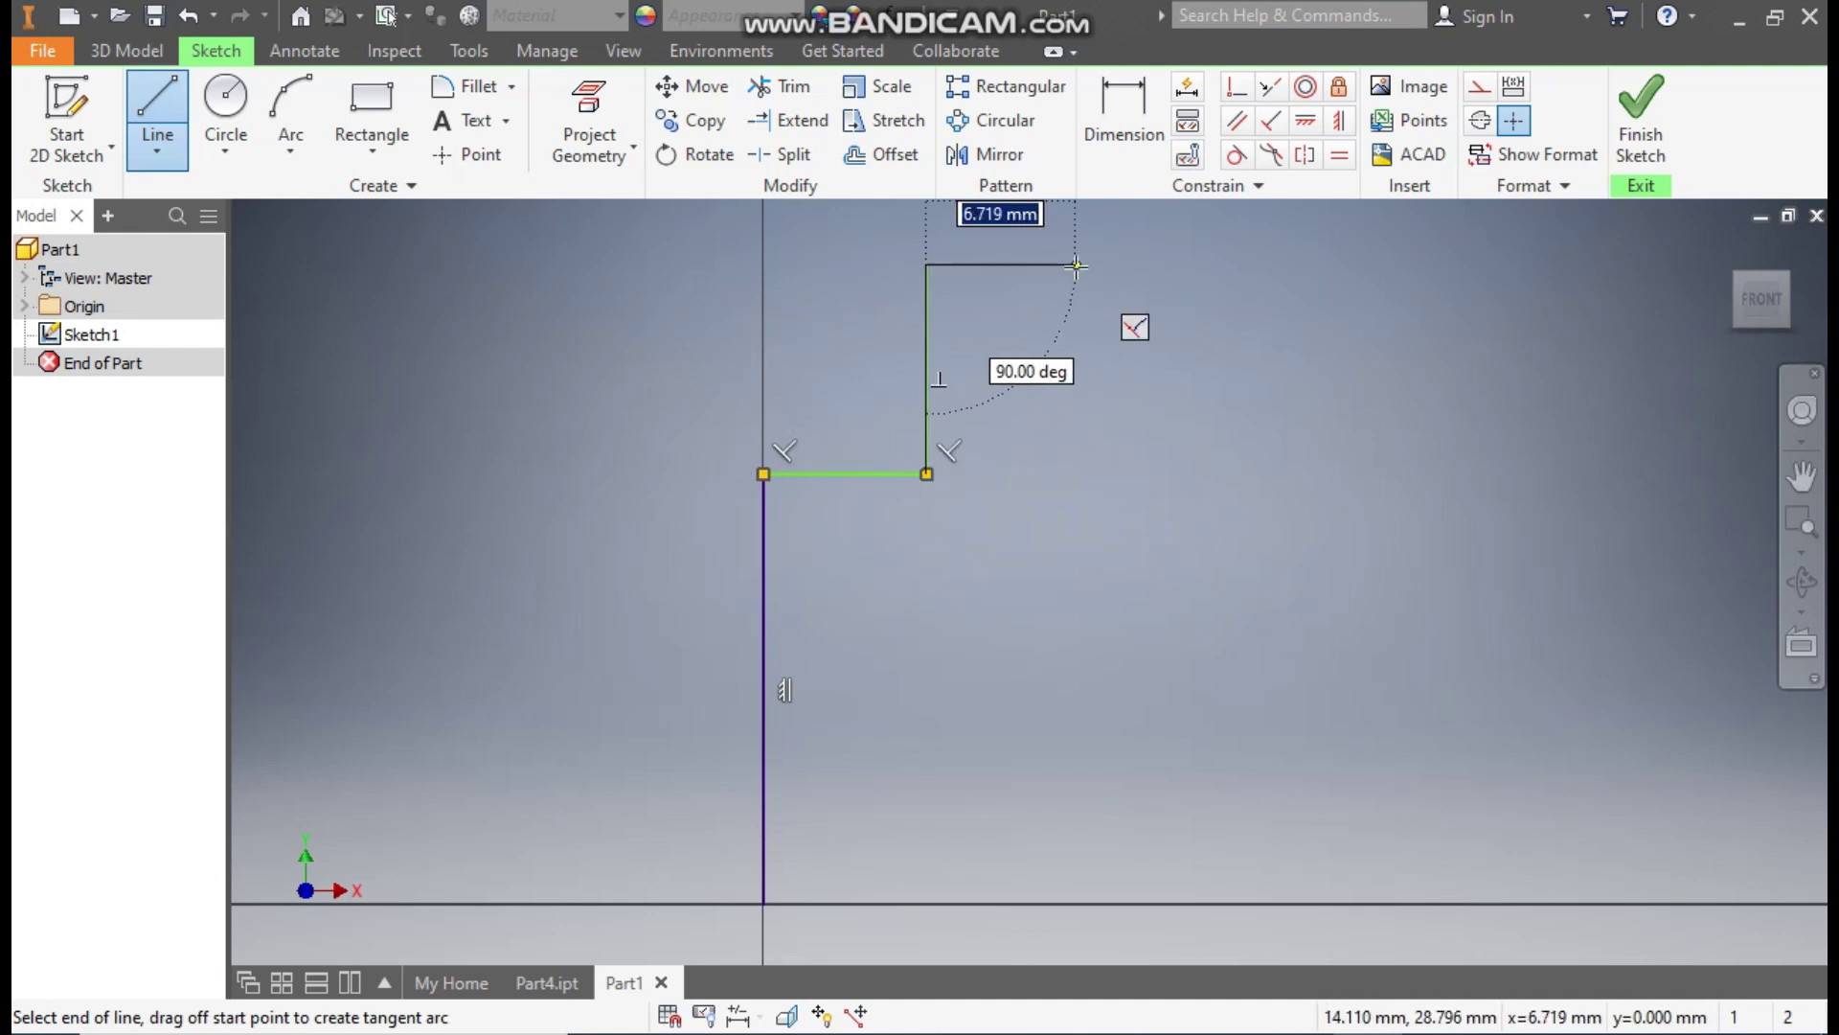
{"action": "left_click", "coordinate": [1075, 266]}
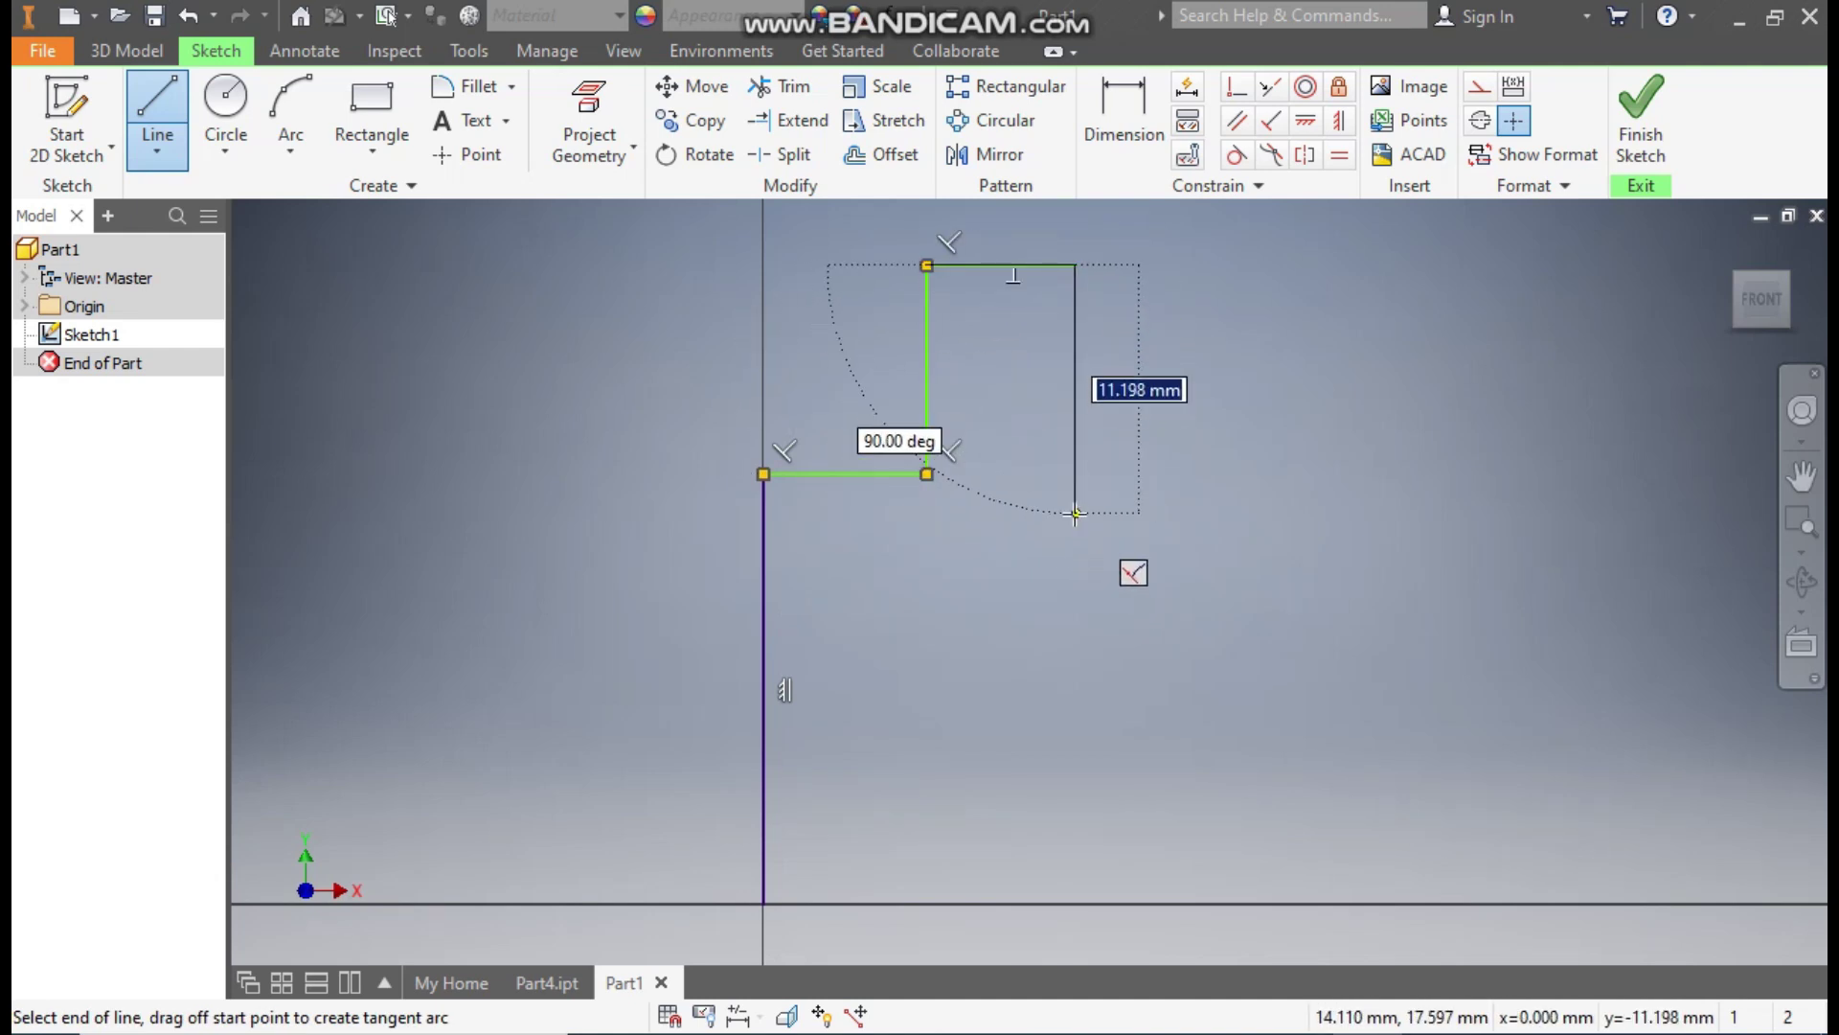
{"action": "left_click", "coordinate": [1076, 514]}
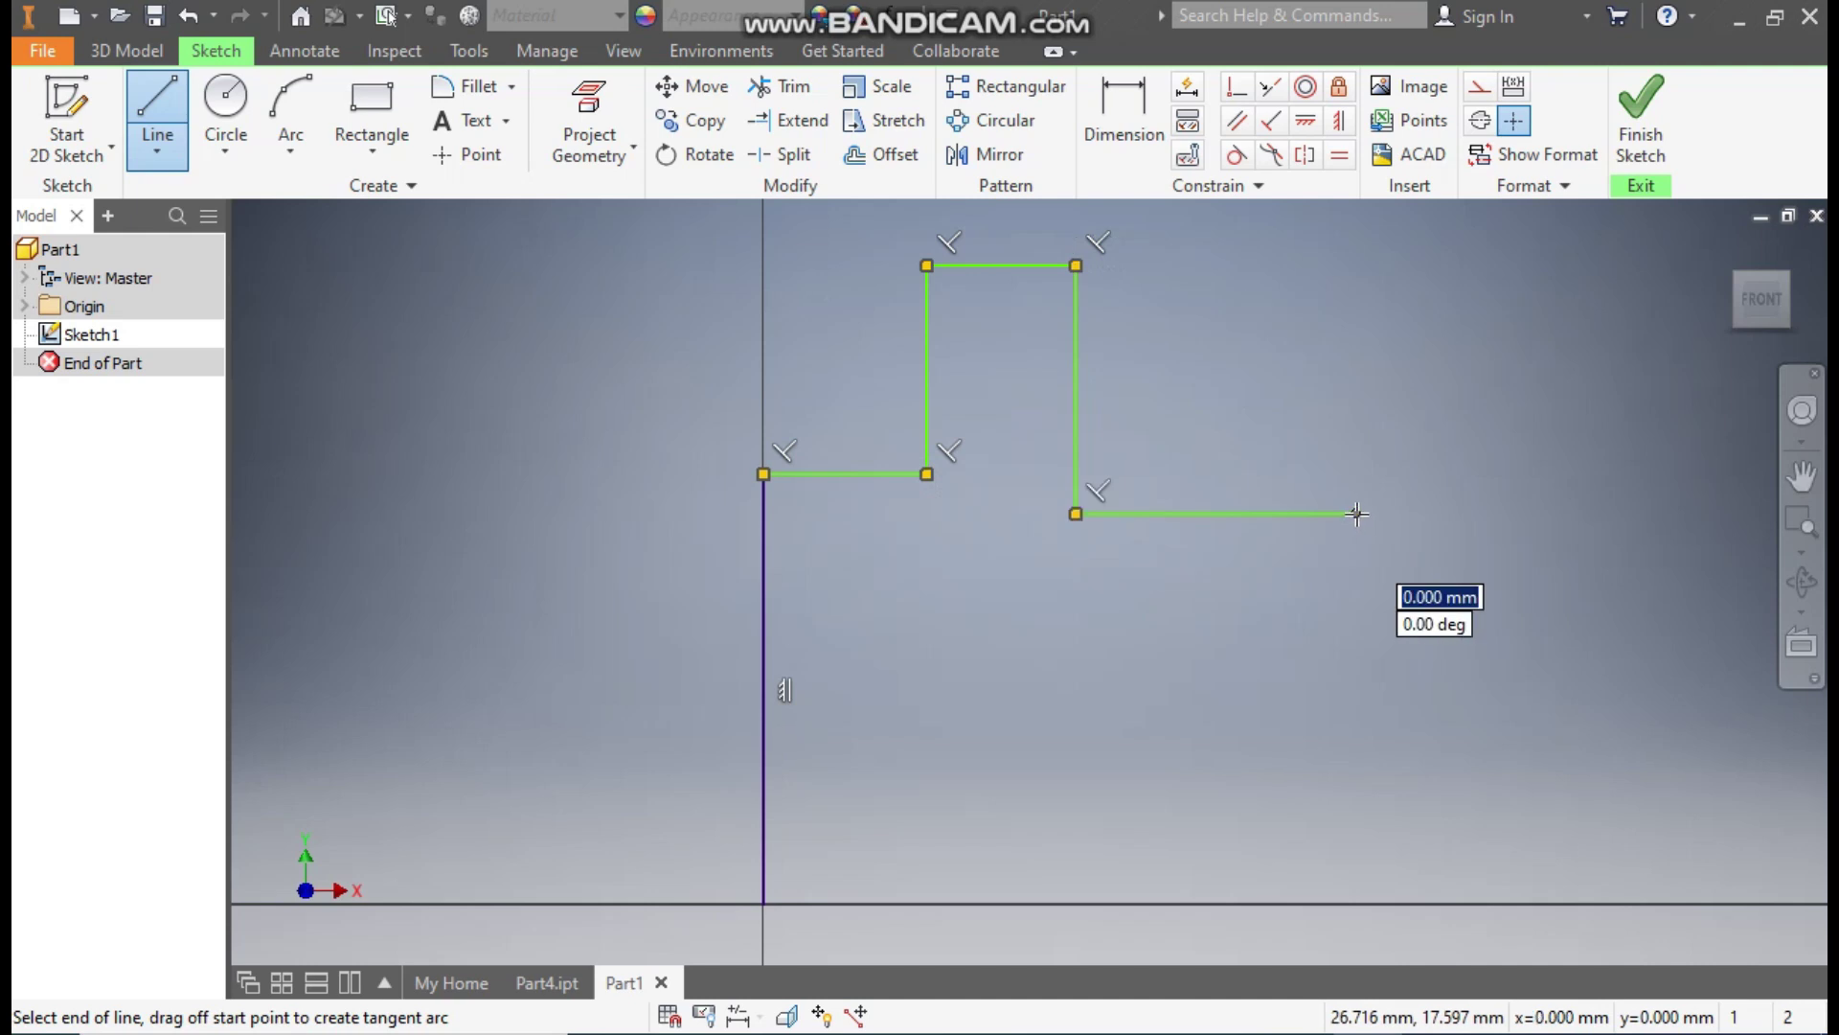
Continue the profile with a groove floor about 13 mm long, an upward slope and a 12 mm ledge, and close it along the horizontal axis.
{"action": "middle_click_drag", "start_coordinate": [1446, 571], "coordinate": [1385, 576]}
{"action": "left_click", "coordinate": [1229, 517]}
{"action": "left_click", "coordinate": [1404, 408]}
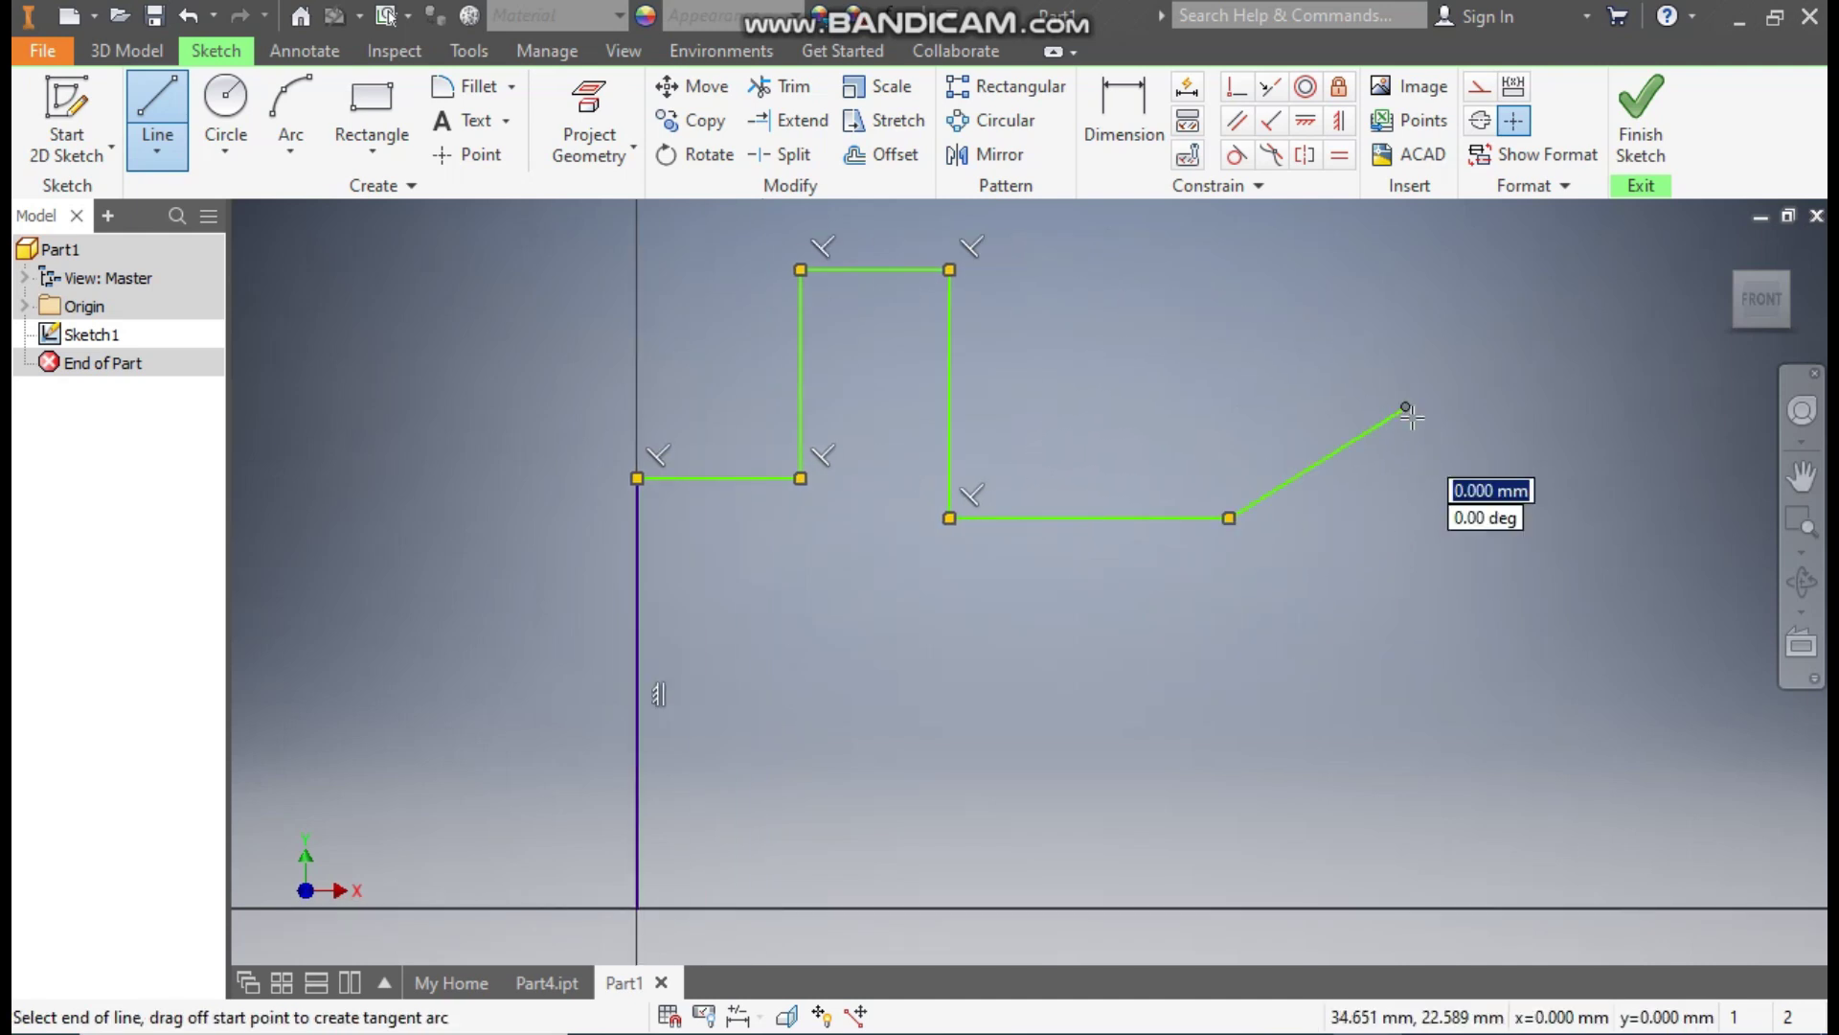
{"action": "left_click", "coordinate": [1667, 407]}
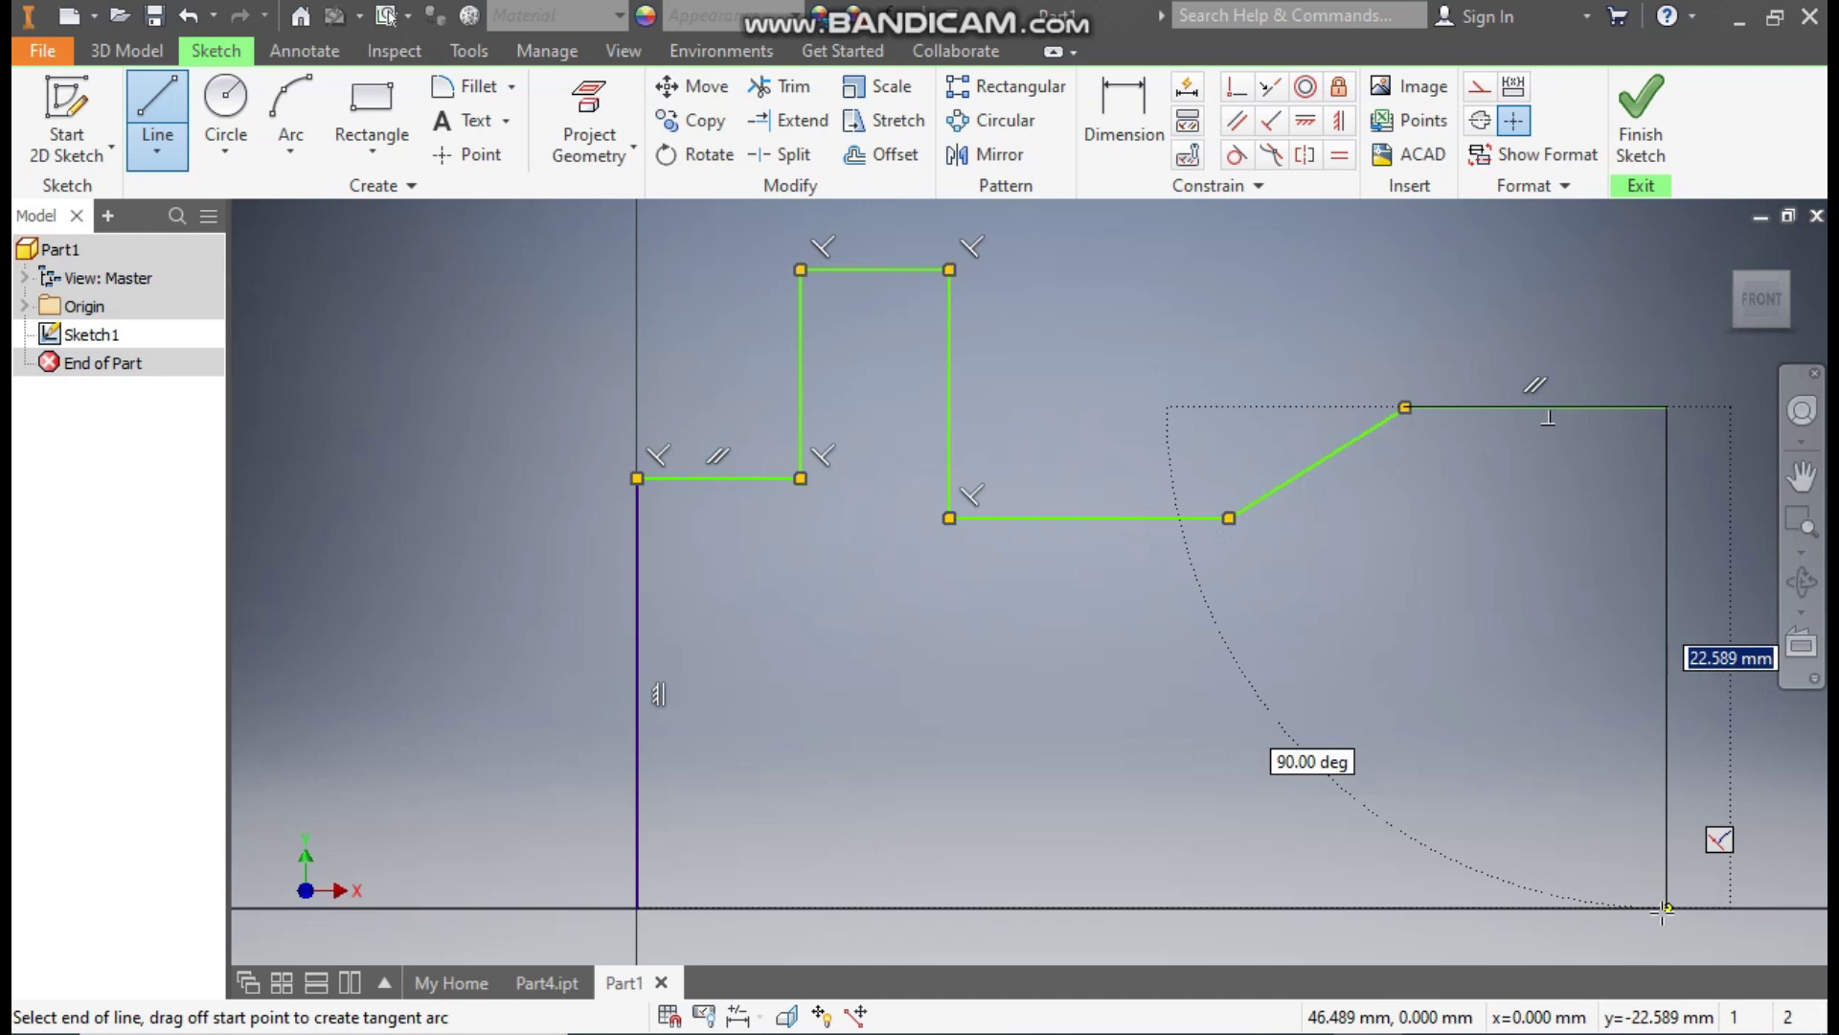
{"action": "left_click", "coordinate": [1667, 908]}
{"action": "left_click", "coordinate": [637, 908]}
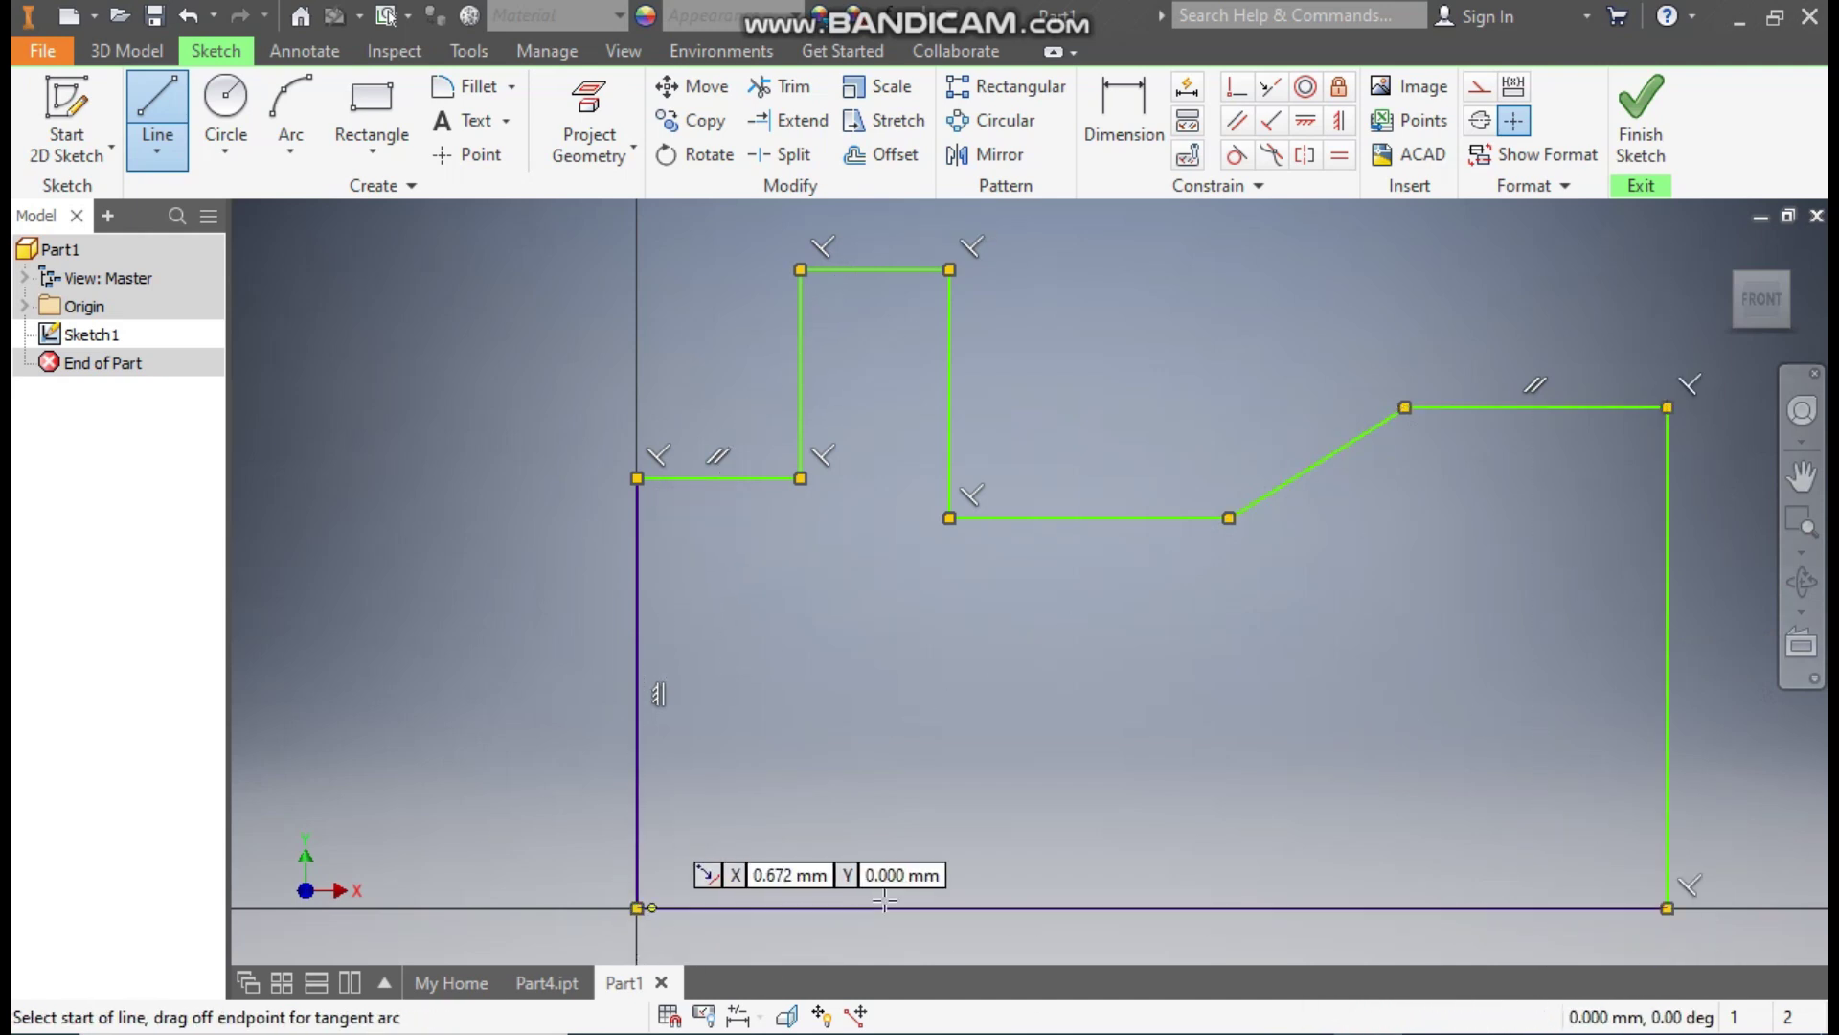
Dimension the profile's base line along the horizontal axis to 32 mm.
{"action": "scroll", "coordinate": [1116, 412], "scroll_direction": "down", "scroll_amount": 4}
{"action": "middle_click_drag", "start_coordinate": [1116, 412], "coordinate": [1068, 440]}
{"action": "left_click", "coordinate": [1121, 113]}
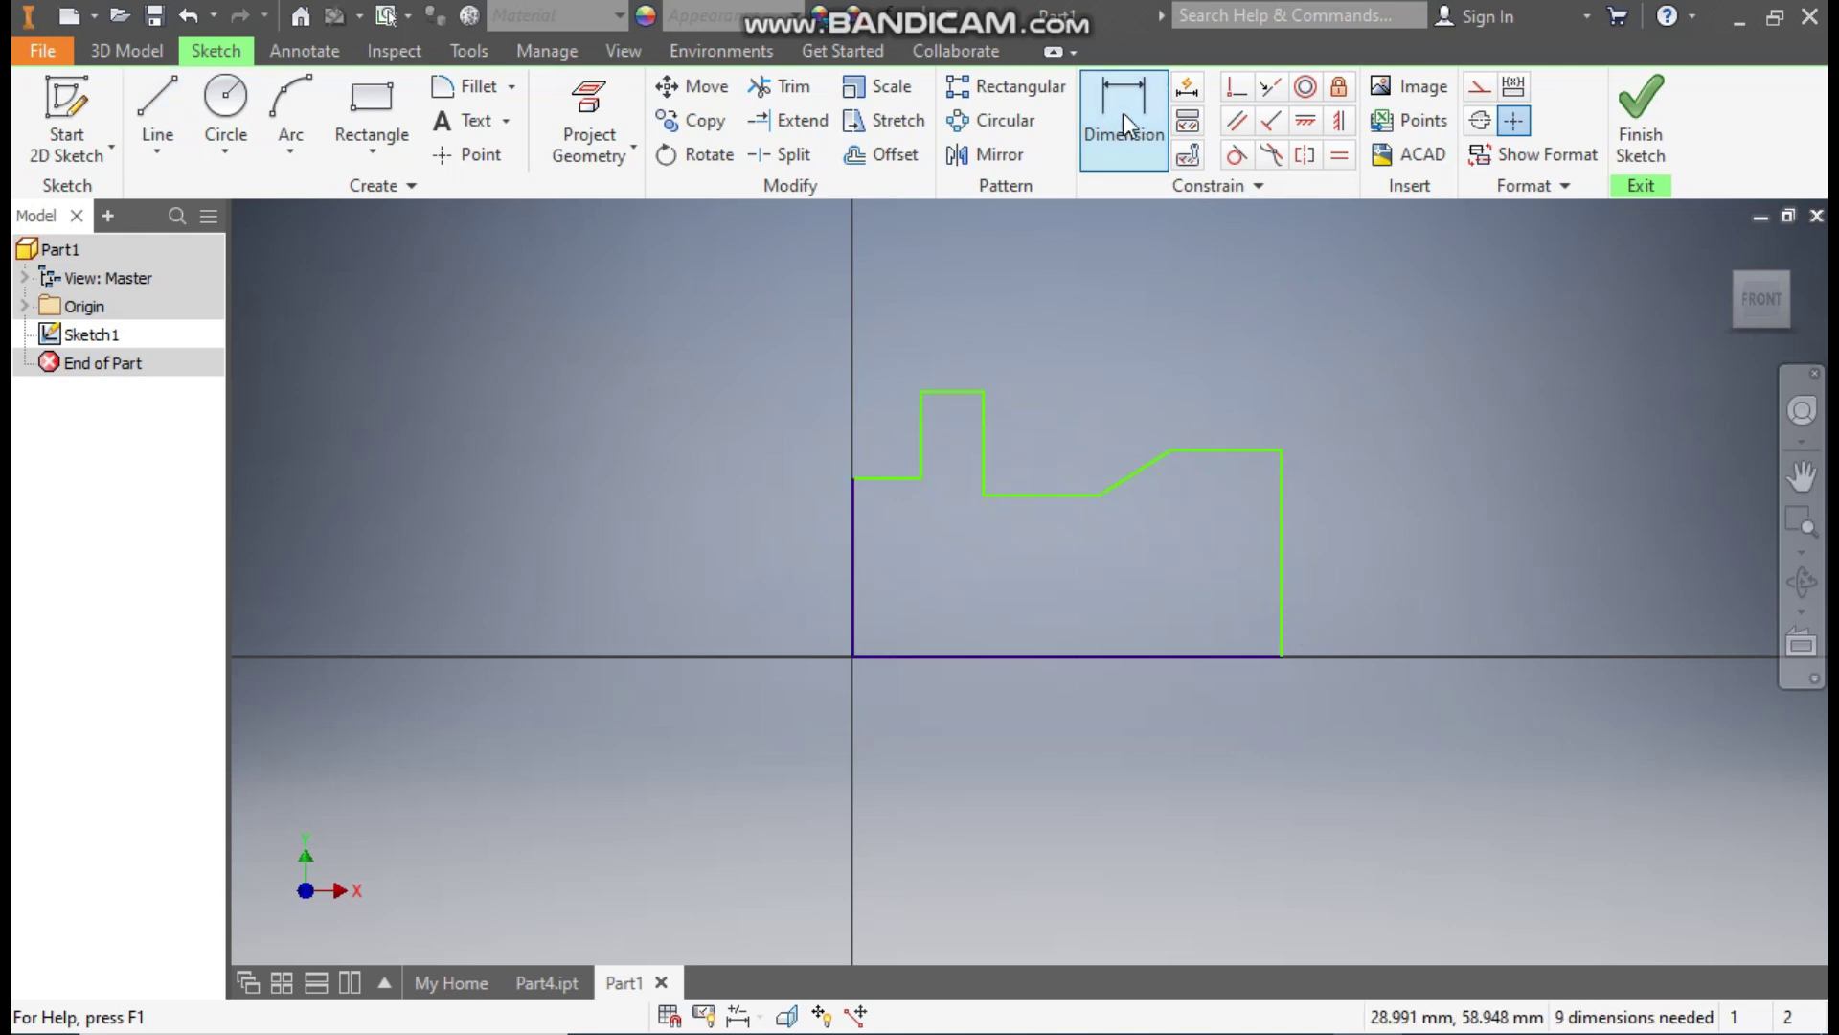
{"action": "left_click", "coordinate": [1163, 658]}
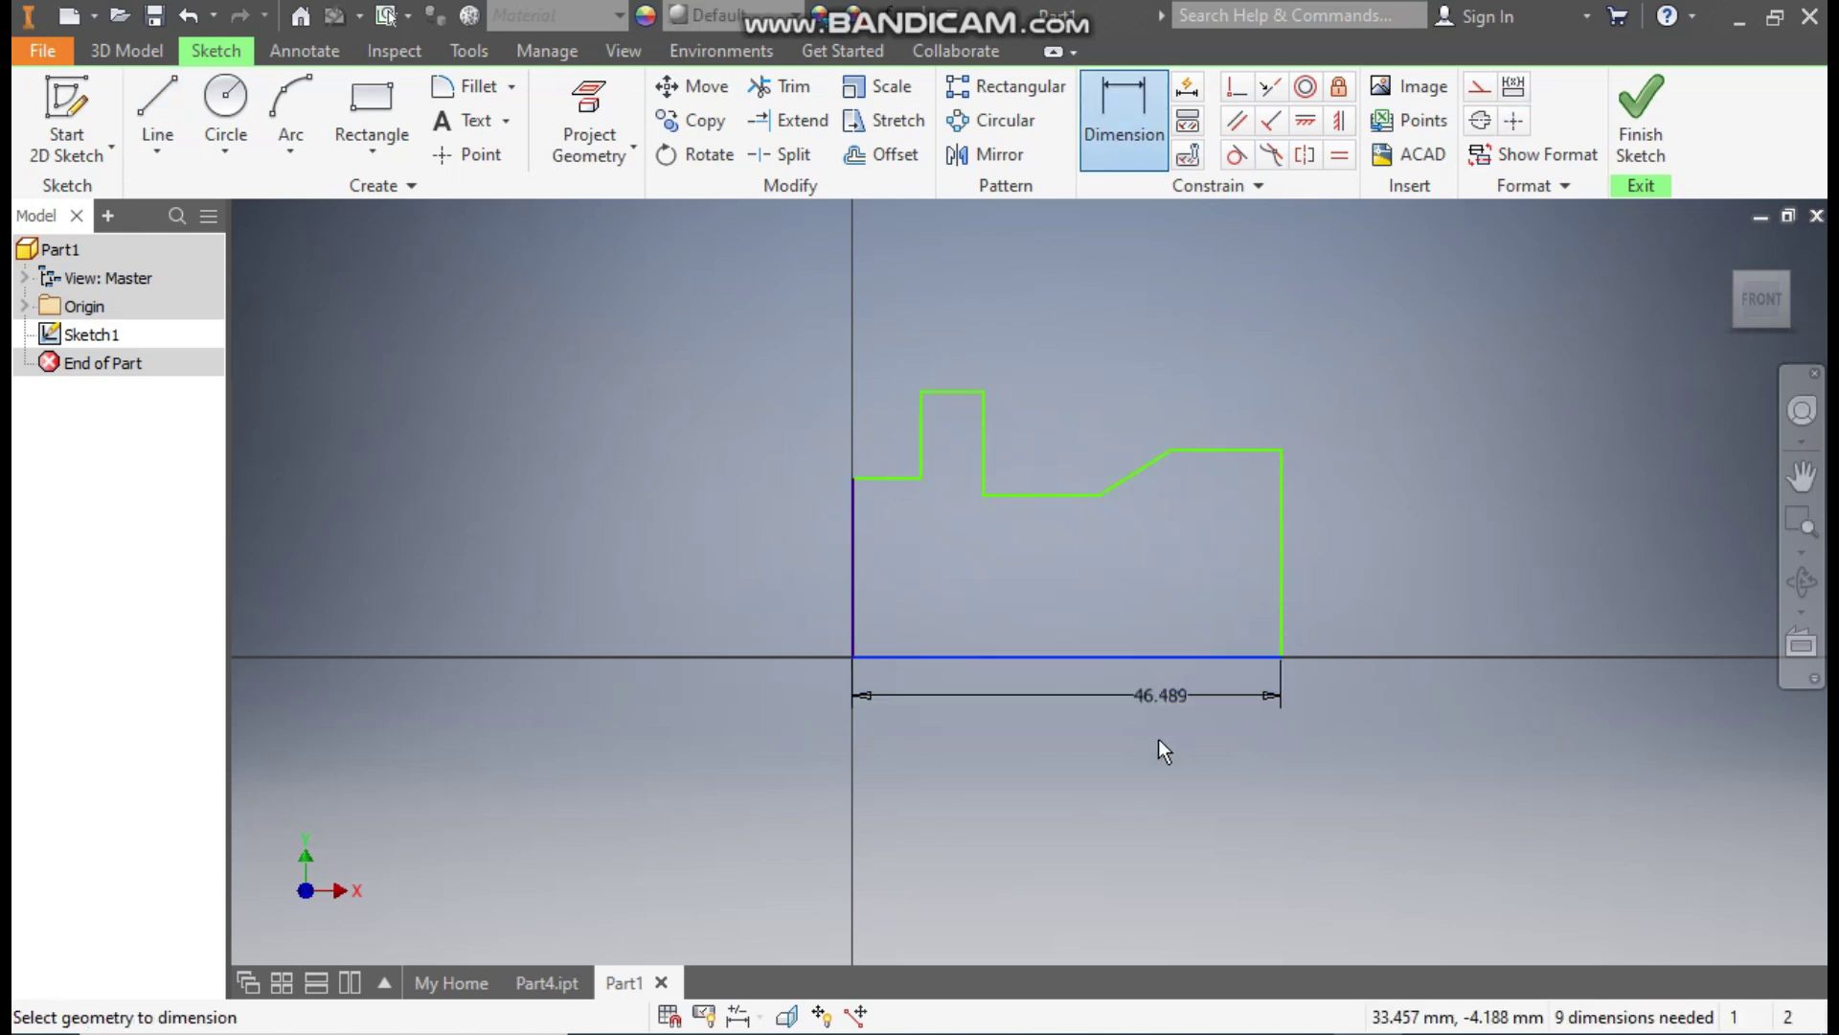
{"action": "left_click", "coordinate": [1147, 771]}
{"action": "type", "text": "32"}
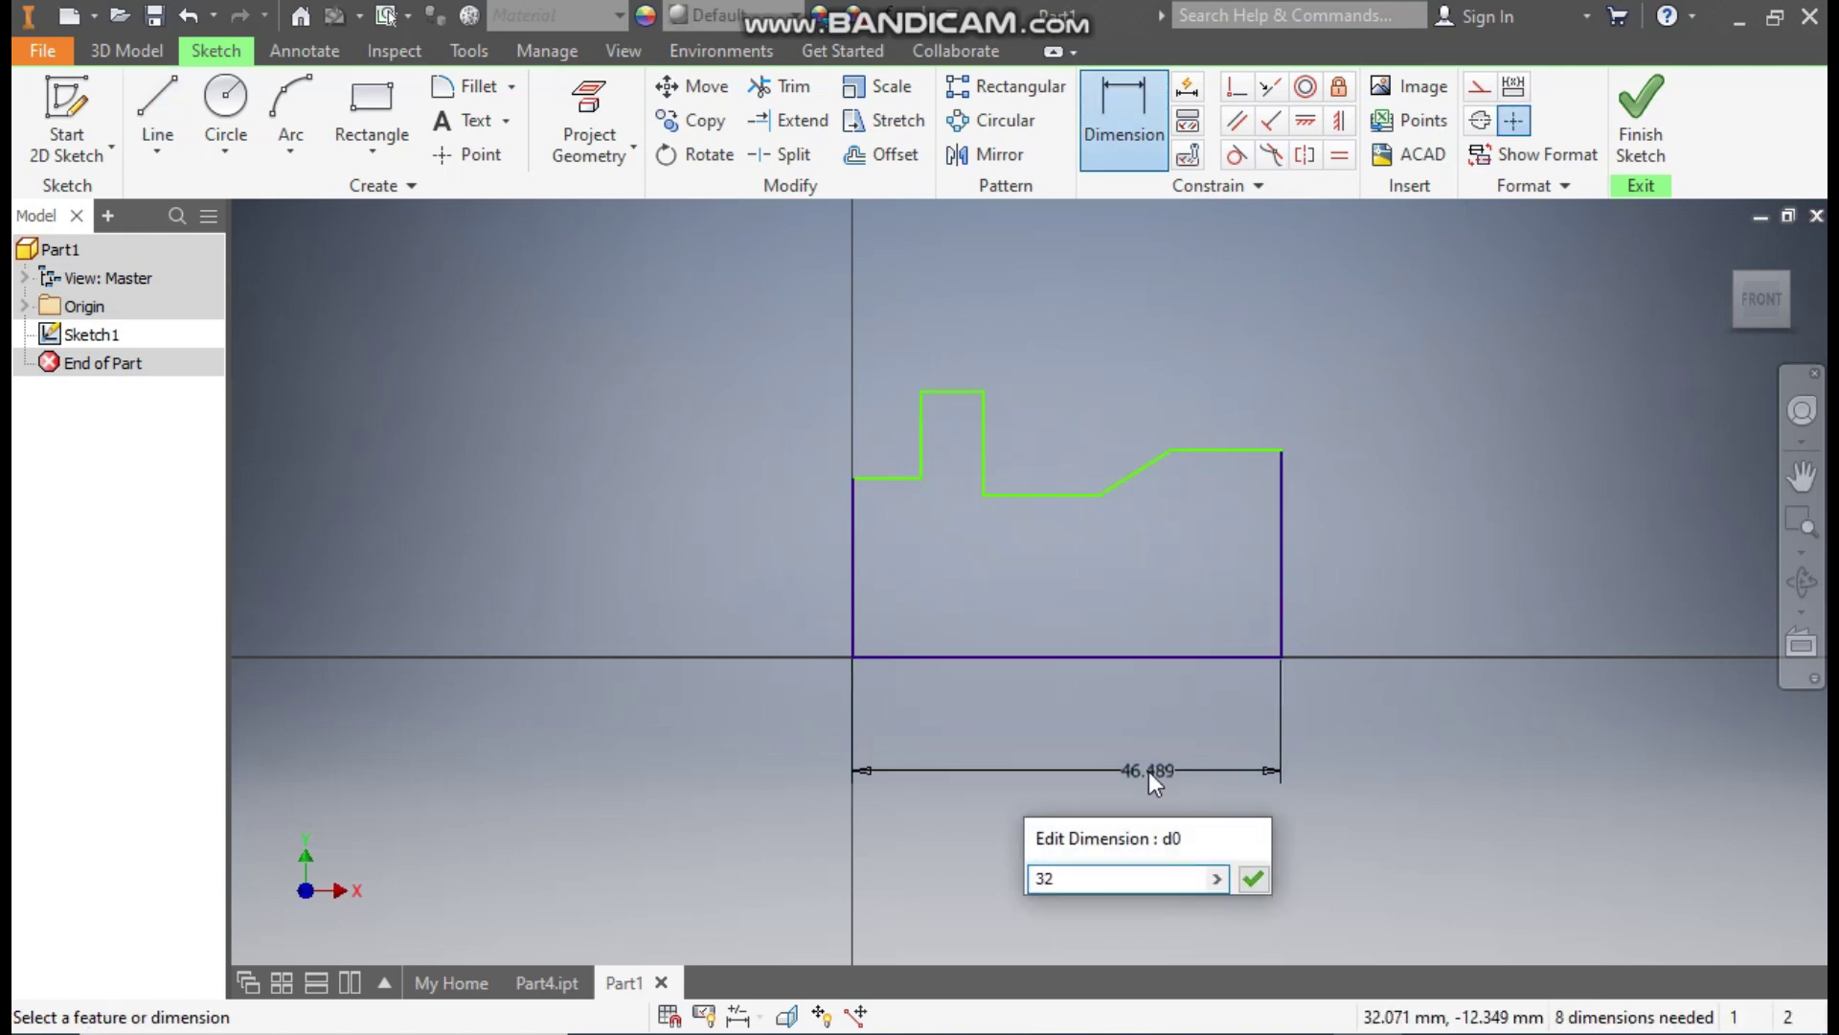
{"action": "key", "text": "Return"}
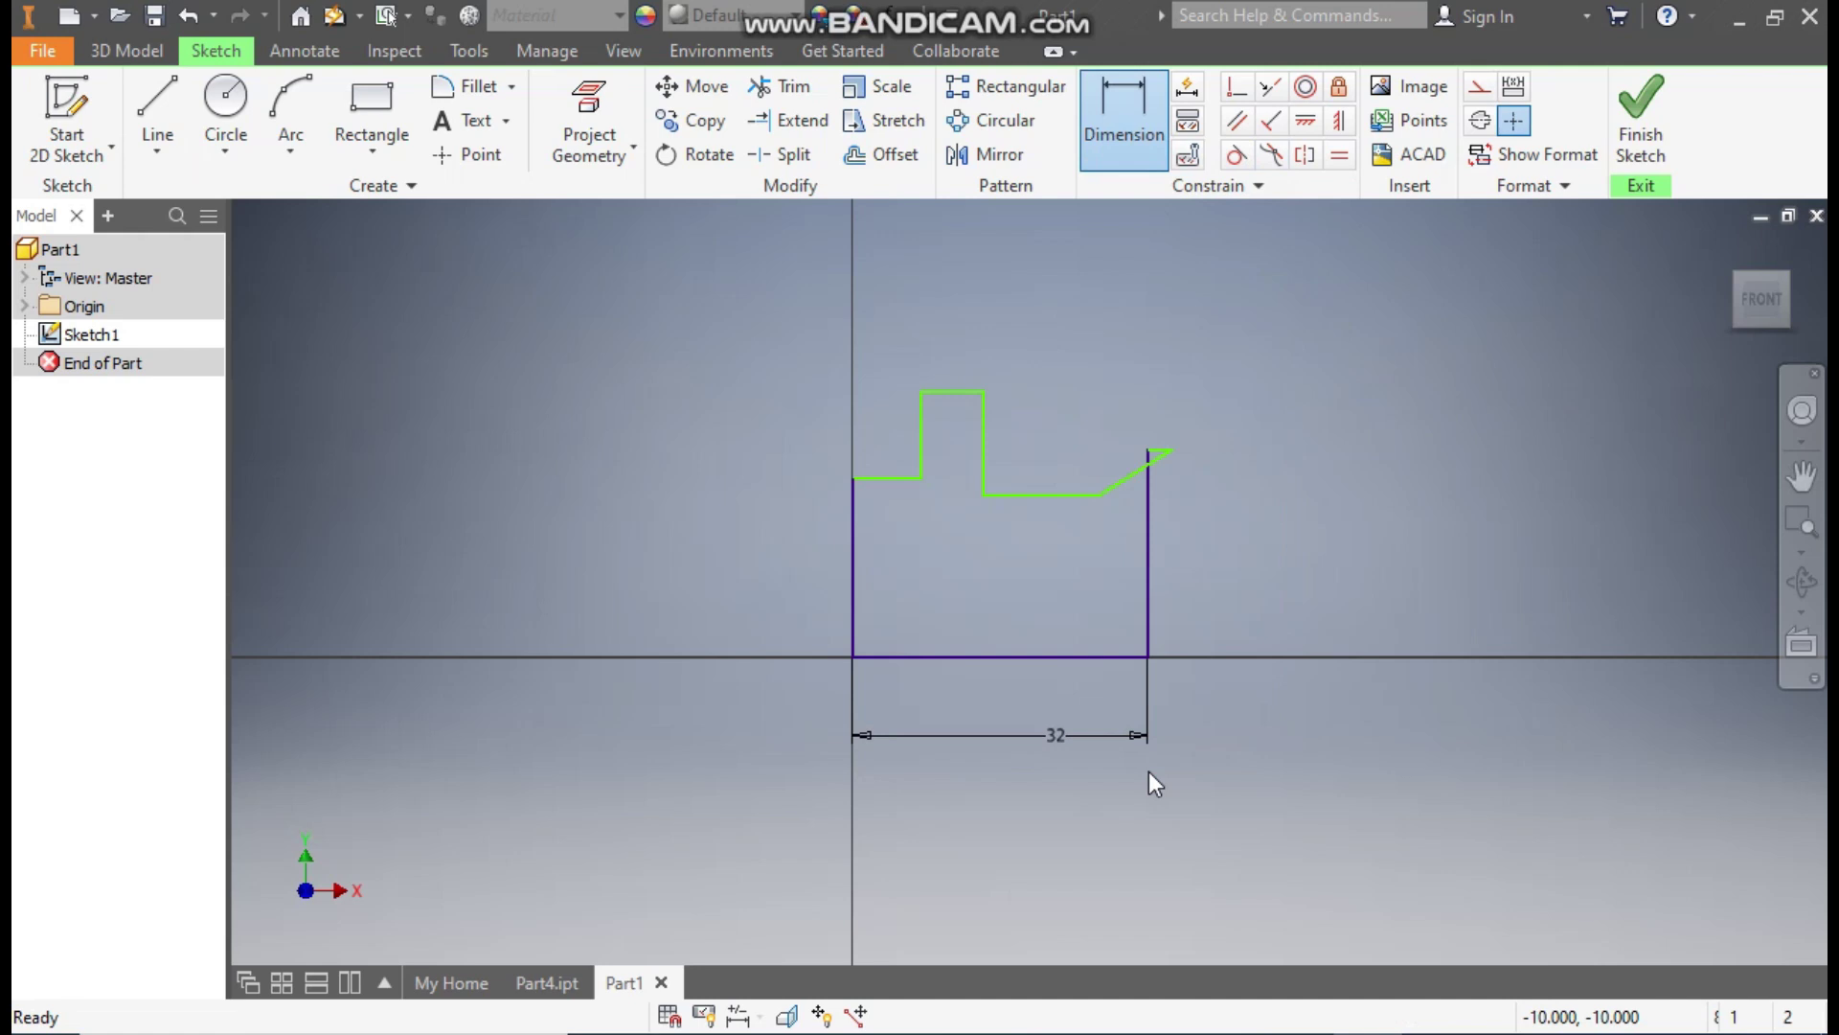
{"action": "key", "text": "Escape"}
Move the sloped line's upper endpoint back inside the profile's right edge.
{"action": "scroll", "coordinate": [1176, 450], "scroll_direction": "down", "scroll_amount": 4}
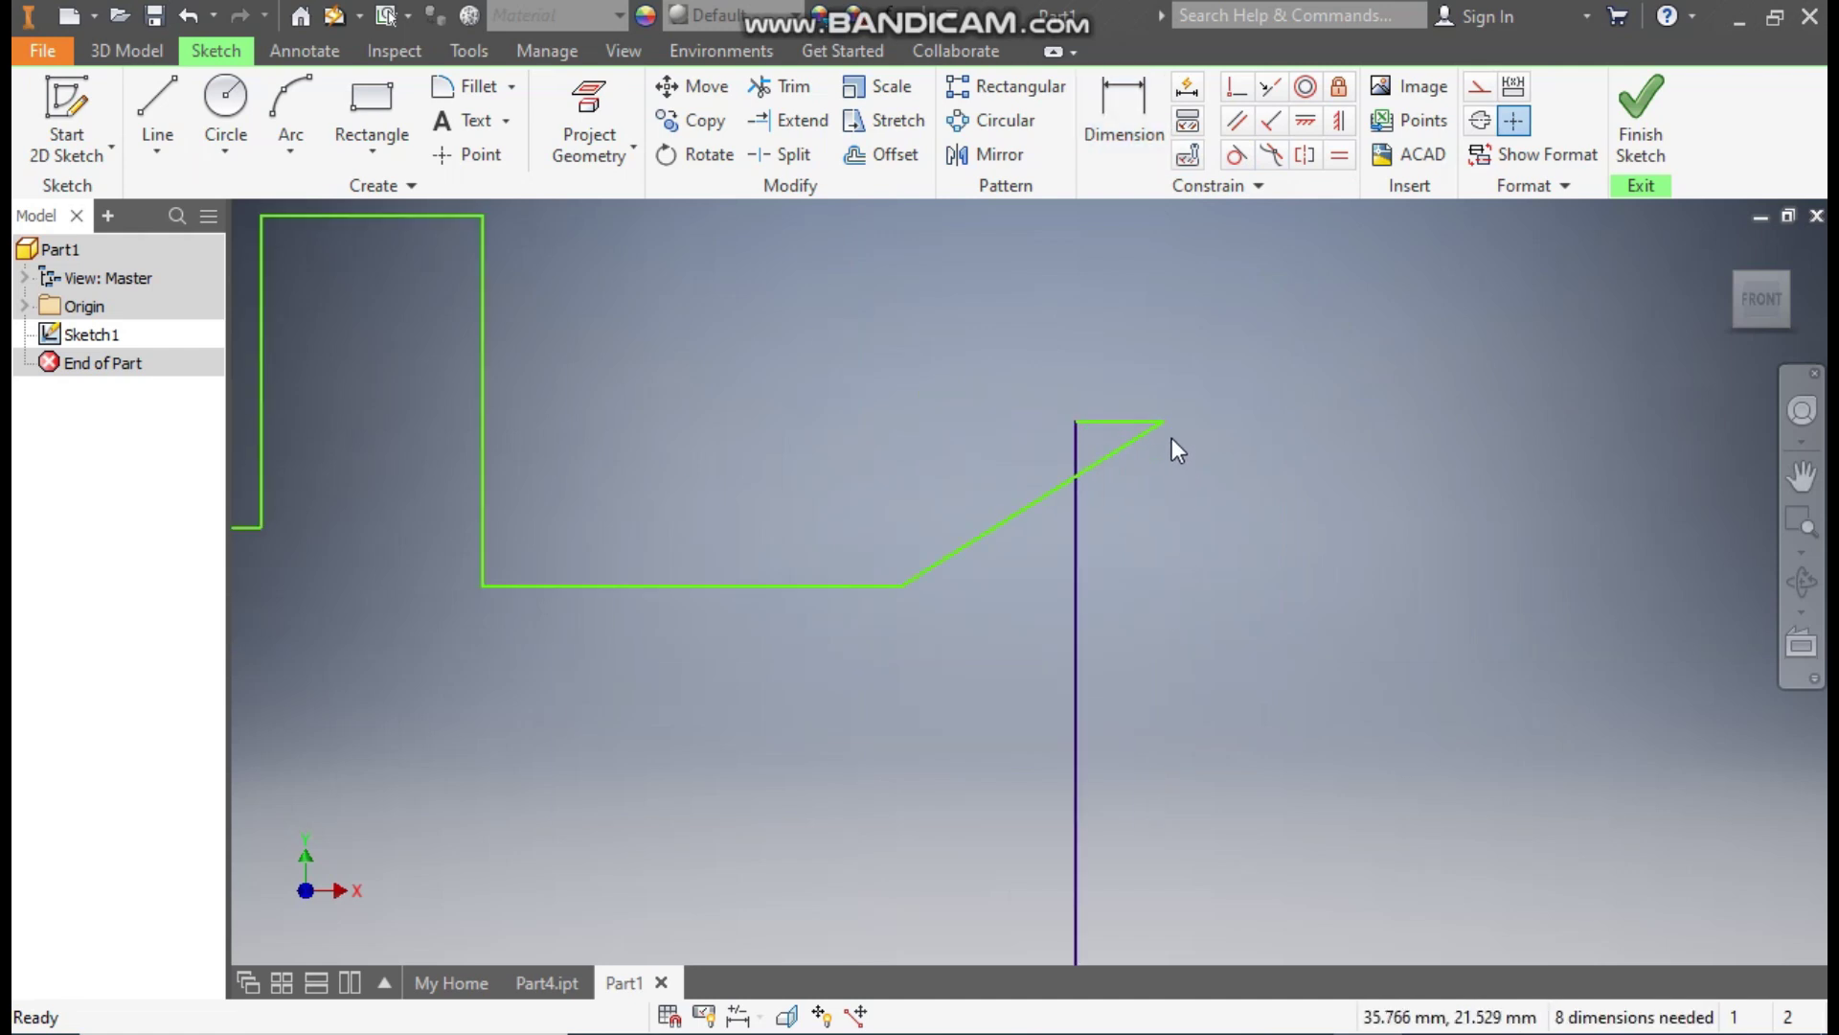
{"action": "left_click_drag", "start_coordinate": [1163, 423], "coordinate": [1011, 456]}
{"action": "scroll", "coordinate": [1278, 496], "scroll_direction": "up", "scroll_amount": 4}
{"action": "middle_click_drag", "start_coordinate": [1308, 491], "coordinate": [1358, 513]}
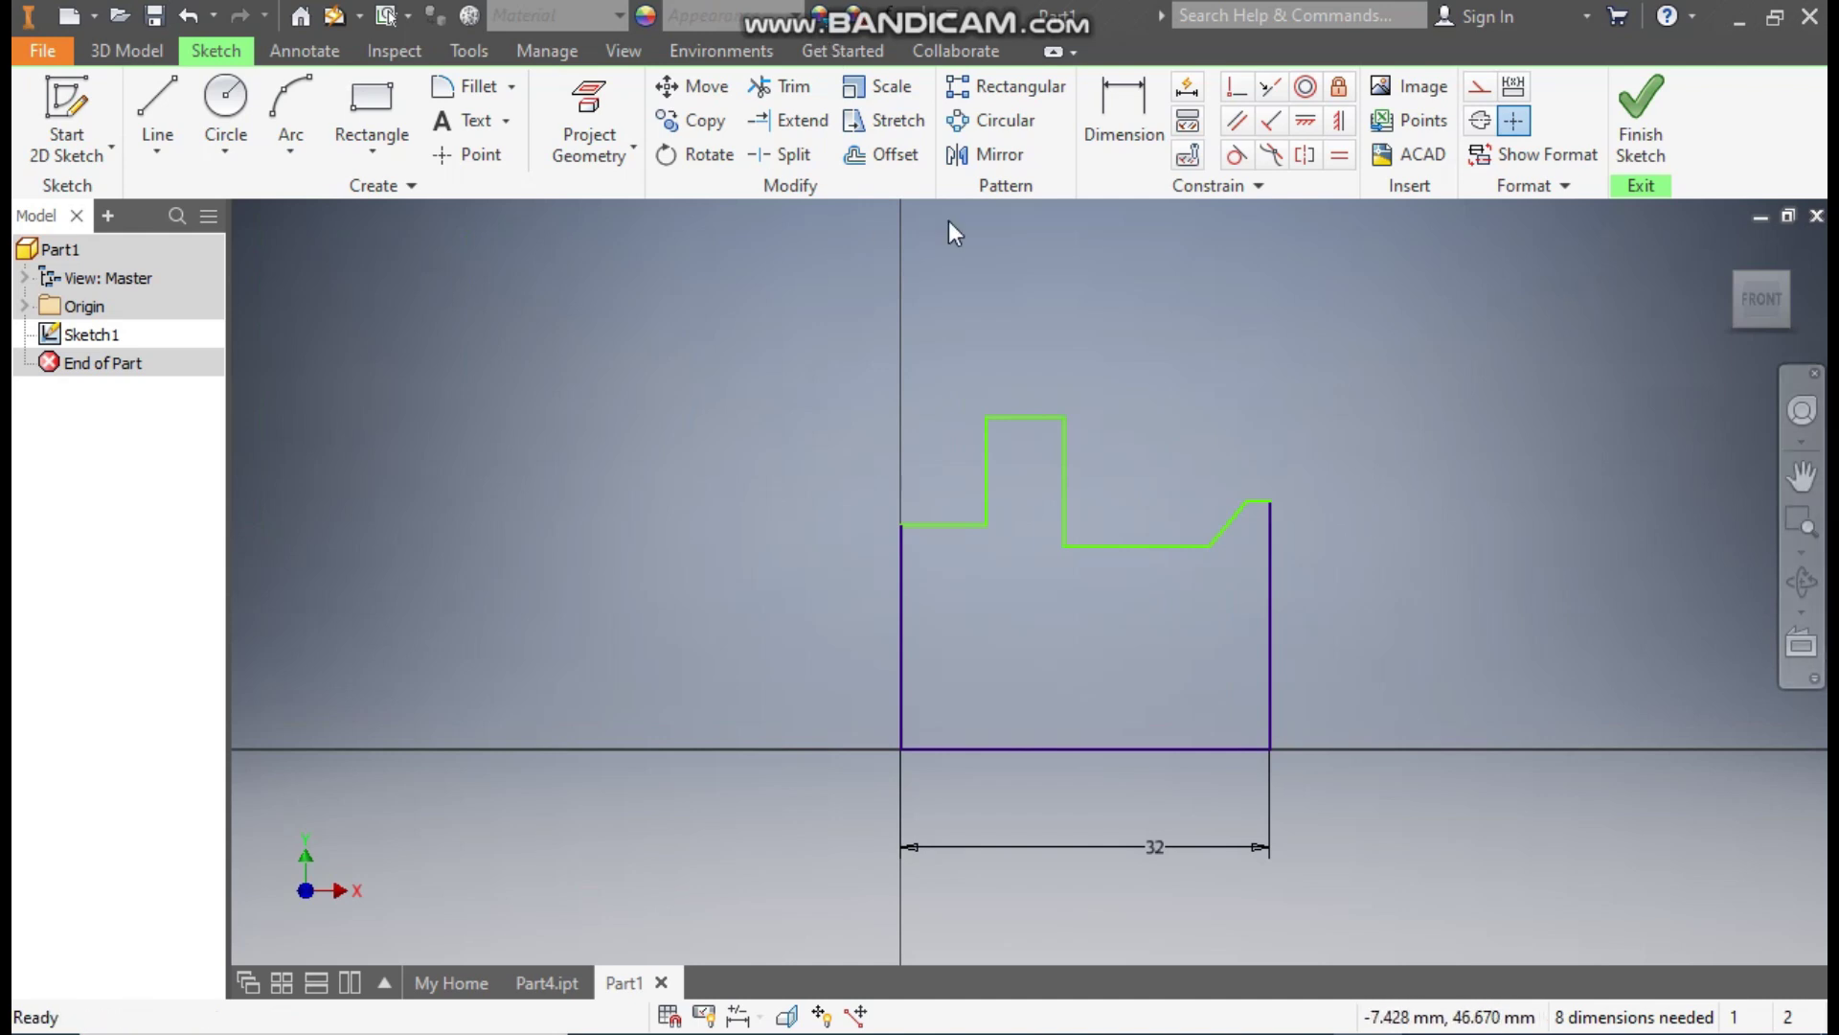
Dimension the length of the profile's upper-left horizontal ledge to 10 mm.
{"action": "left_click", "coordinate": [1123, 111]}
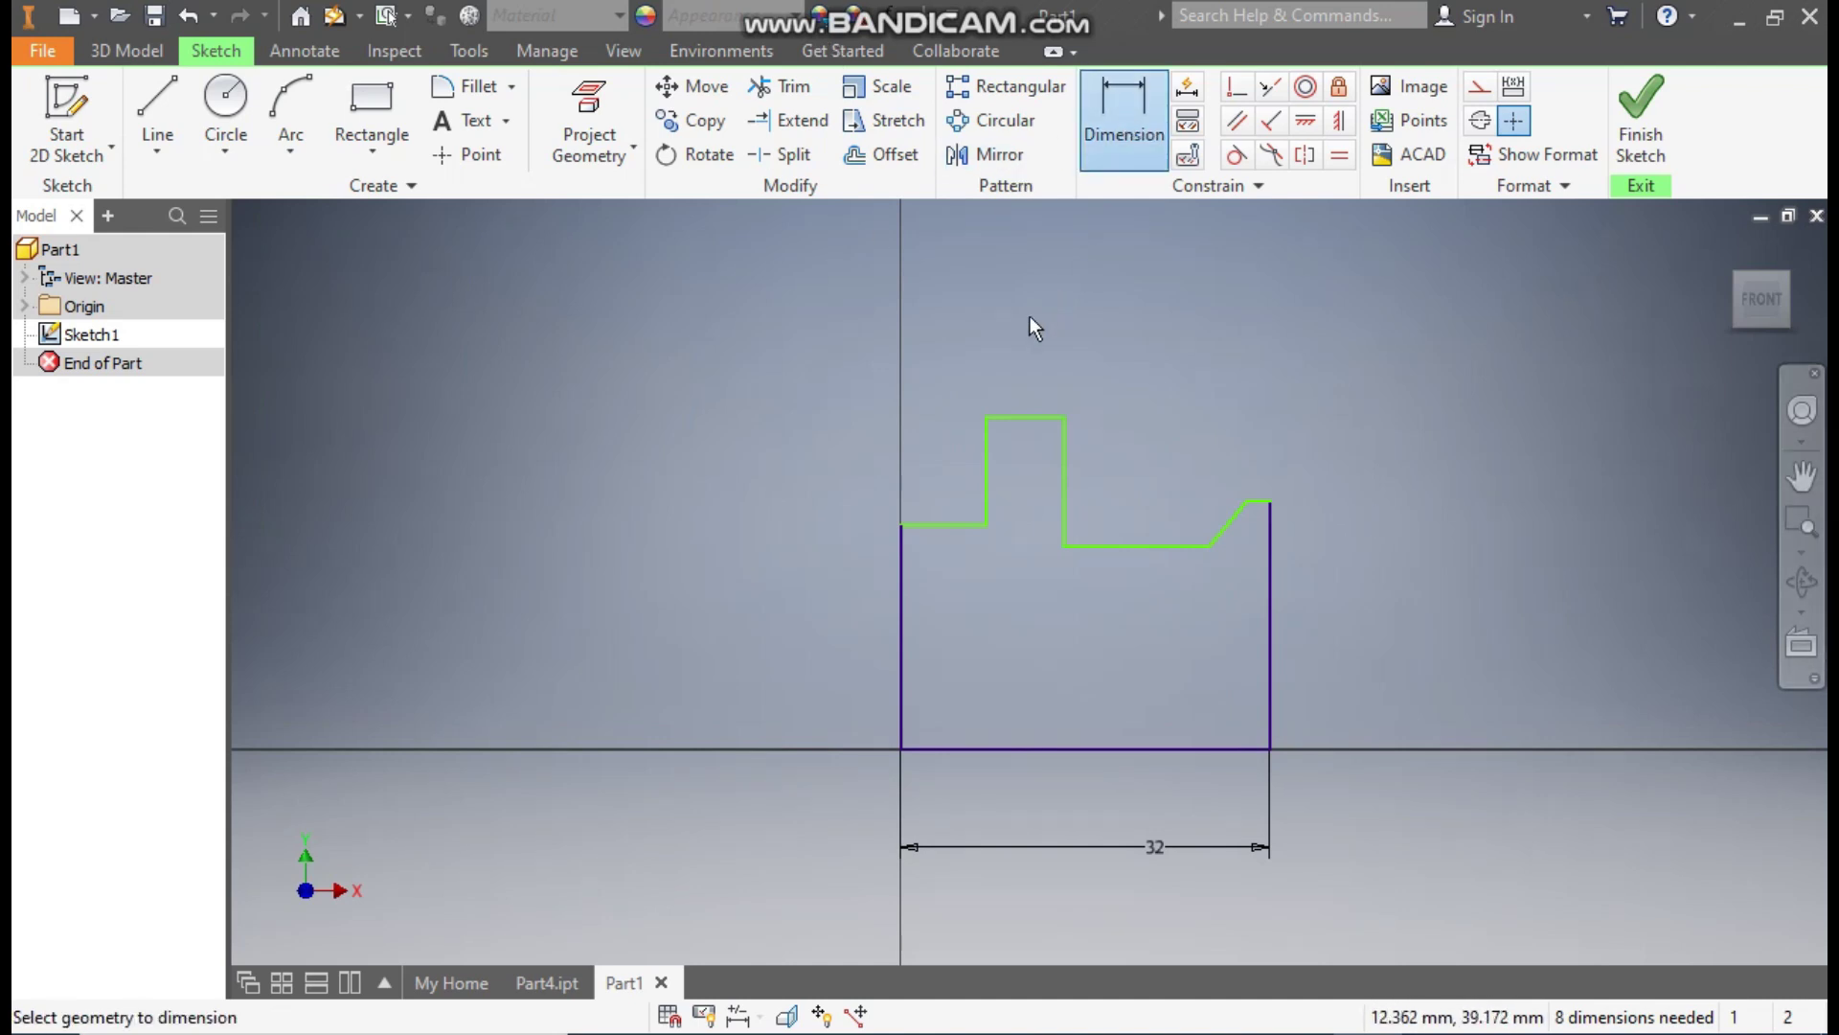
{"action": "left_click", "coordinate": [948, 525]}
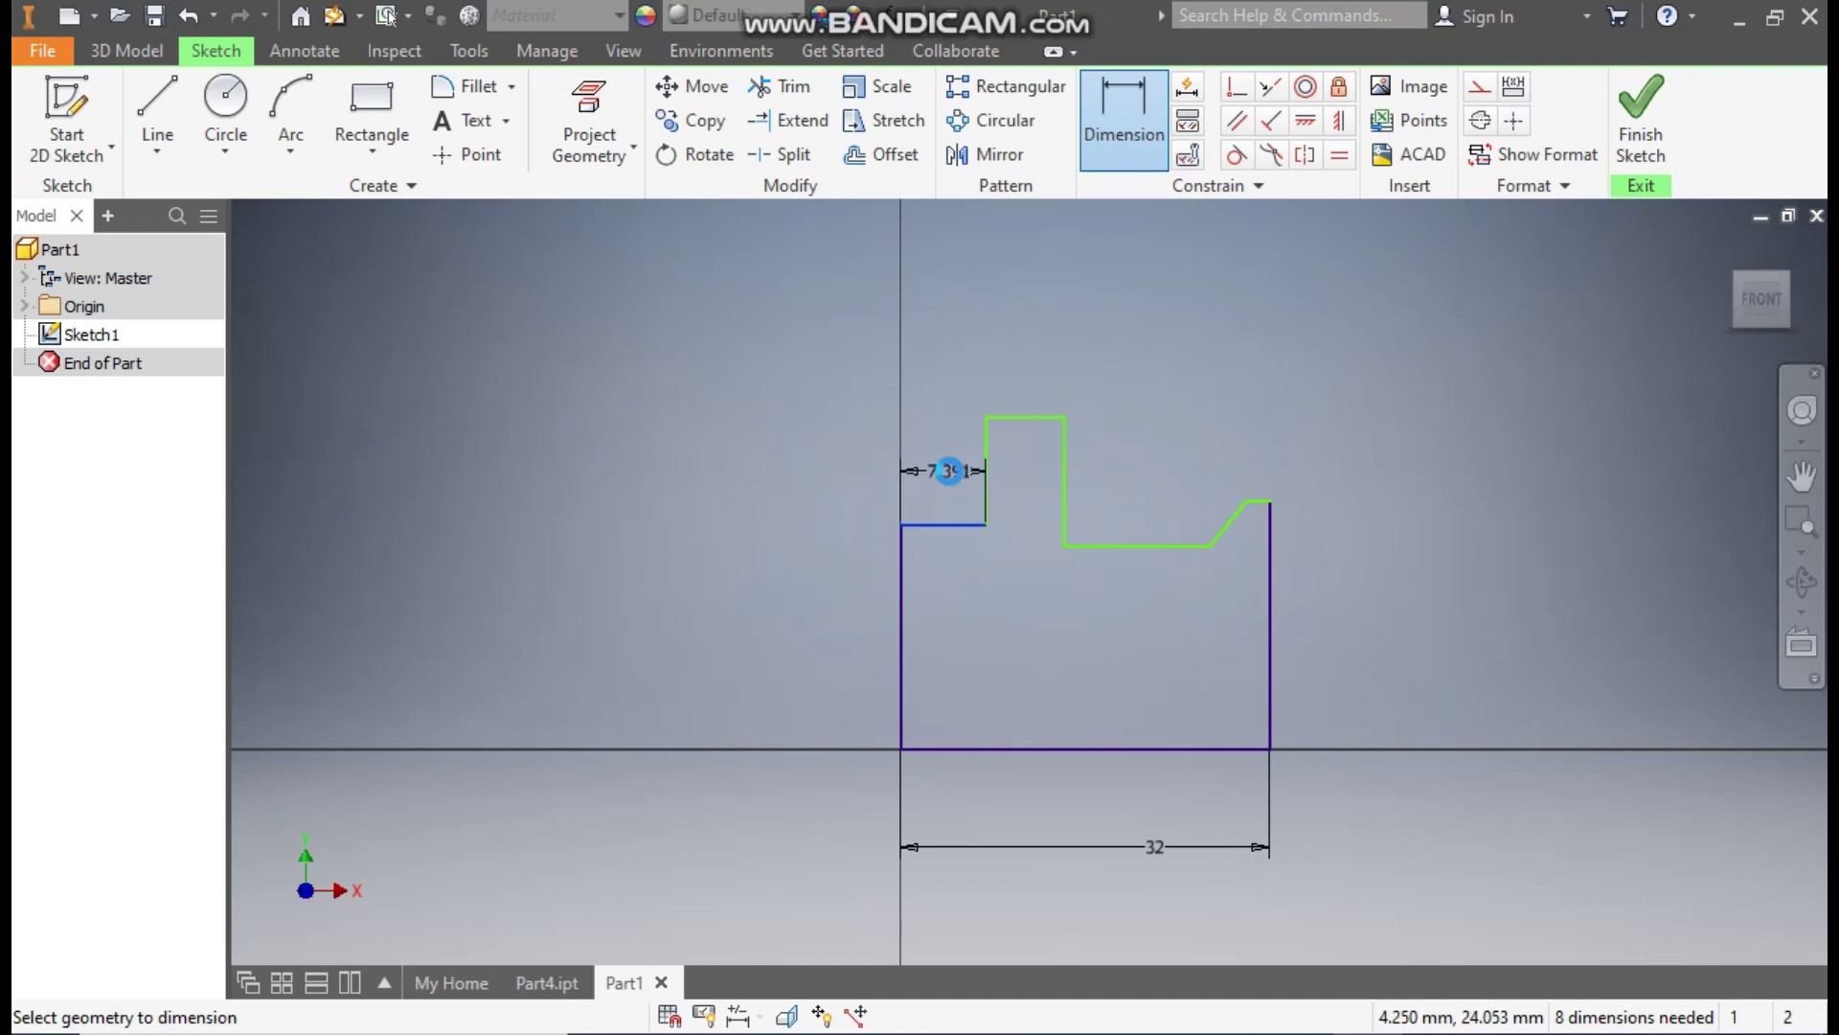
{"action": "left_click", "coordinate": [950, 470]}
{"action": "type", "text": "10"}
{"action": "key", "text": "Return"}
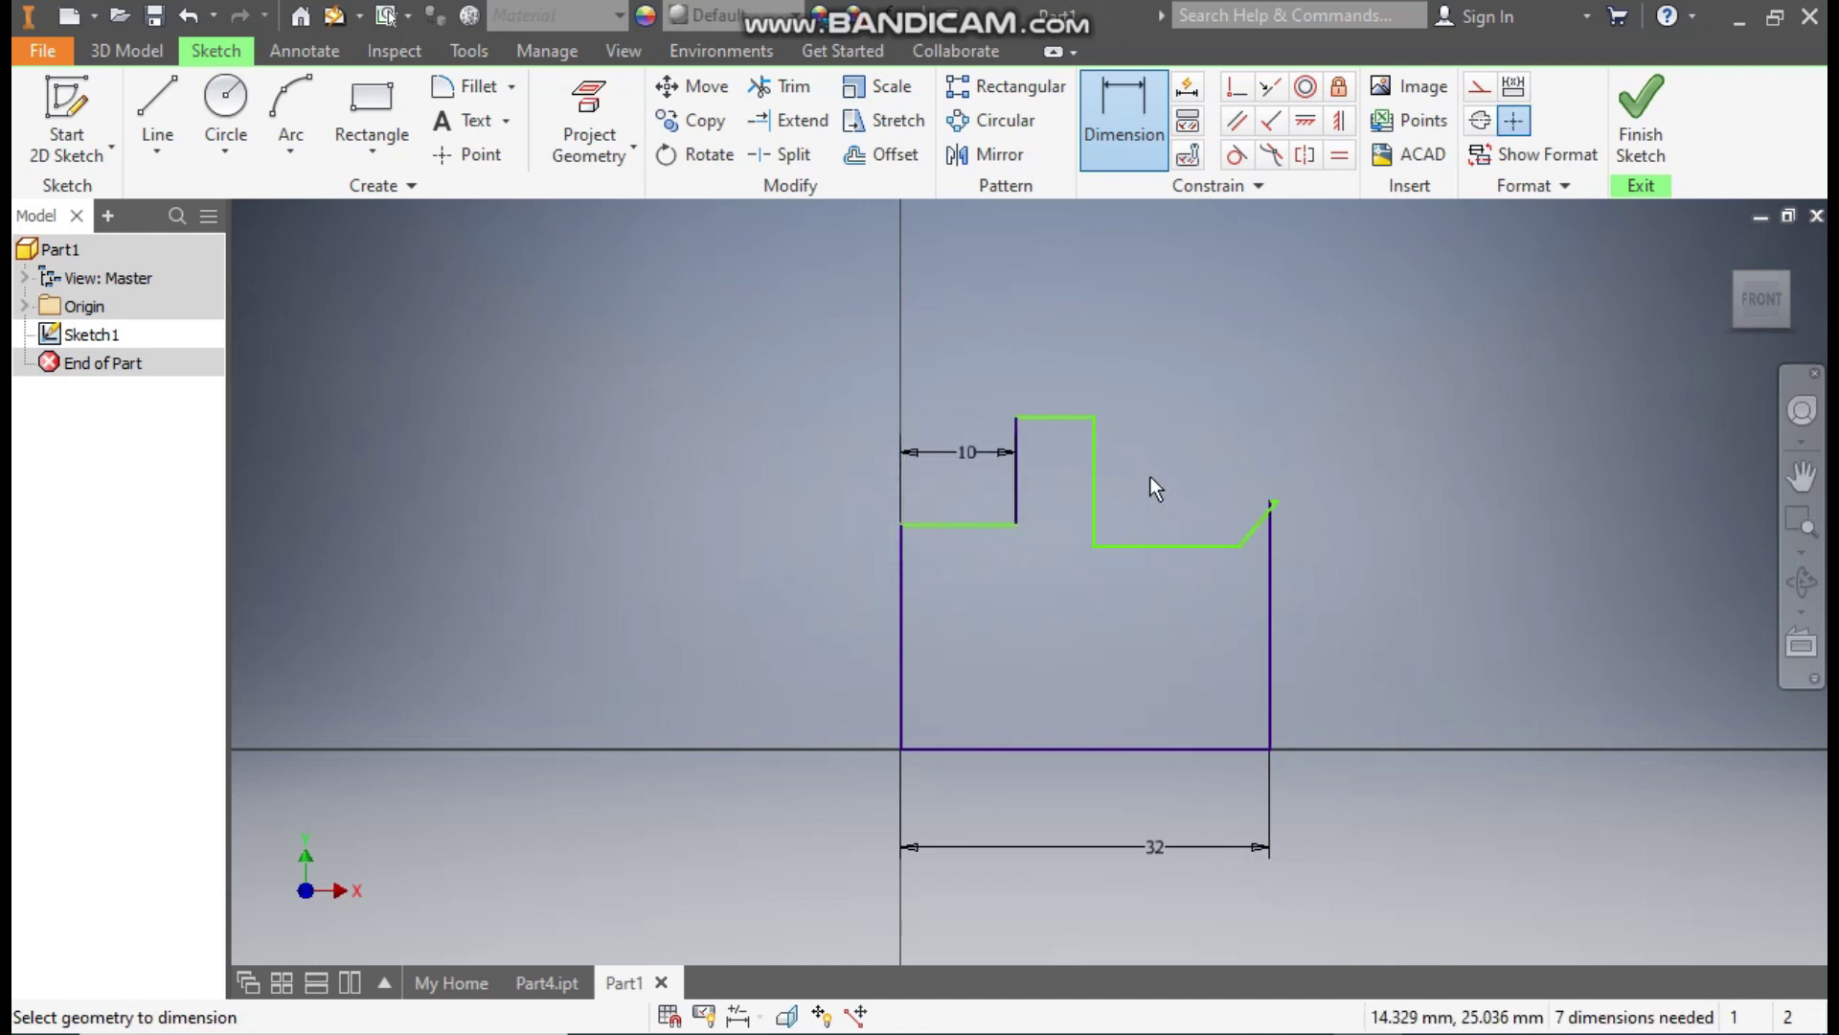
Dimension the horizontal distance from the raised collar's right side to the profile's right edge as 18 mm.
{"action": "left_click", "coordinate": [1098, 494]}
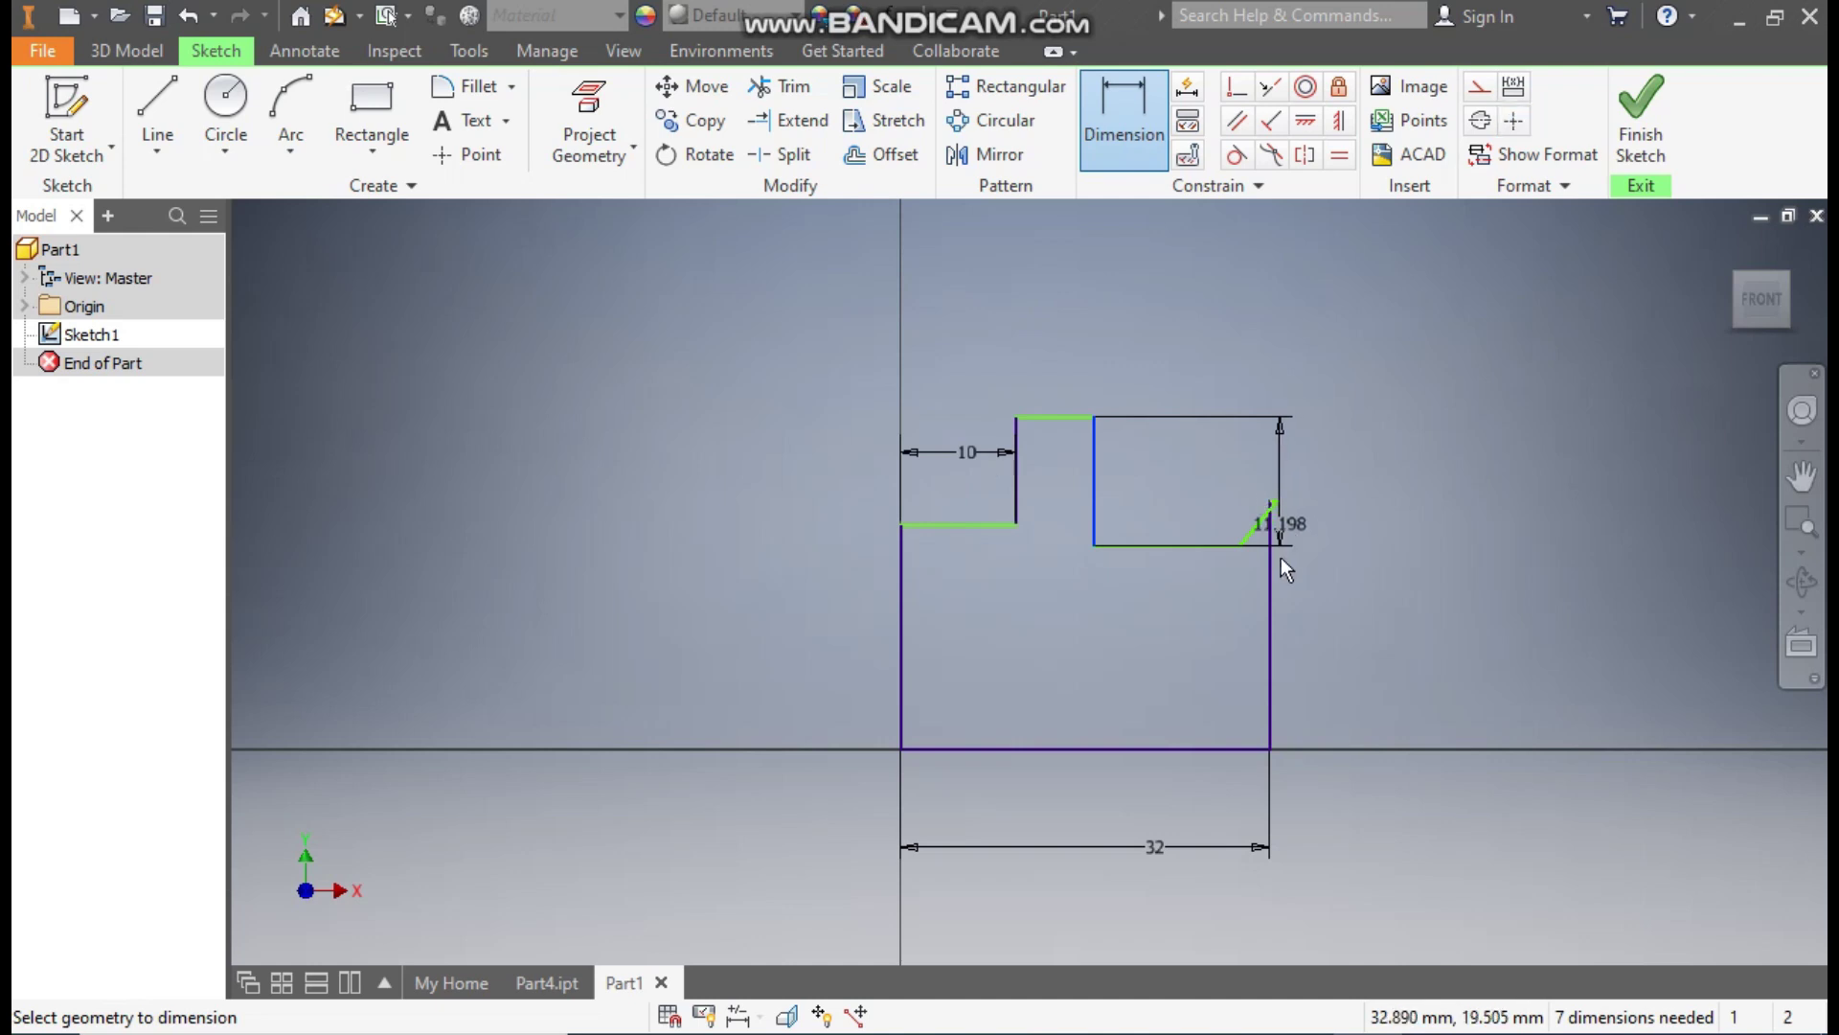
{"action": "left_click", "coordinate": [1270, 584]}
{"action": "left_click", "coordinate": [1209, 388]}
{"action": "type", "text": "18"}
{"action": "key", "text": "Return"}
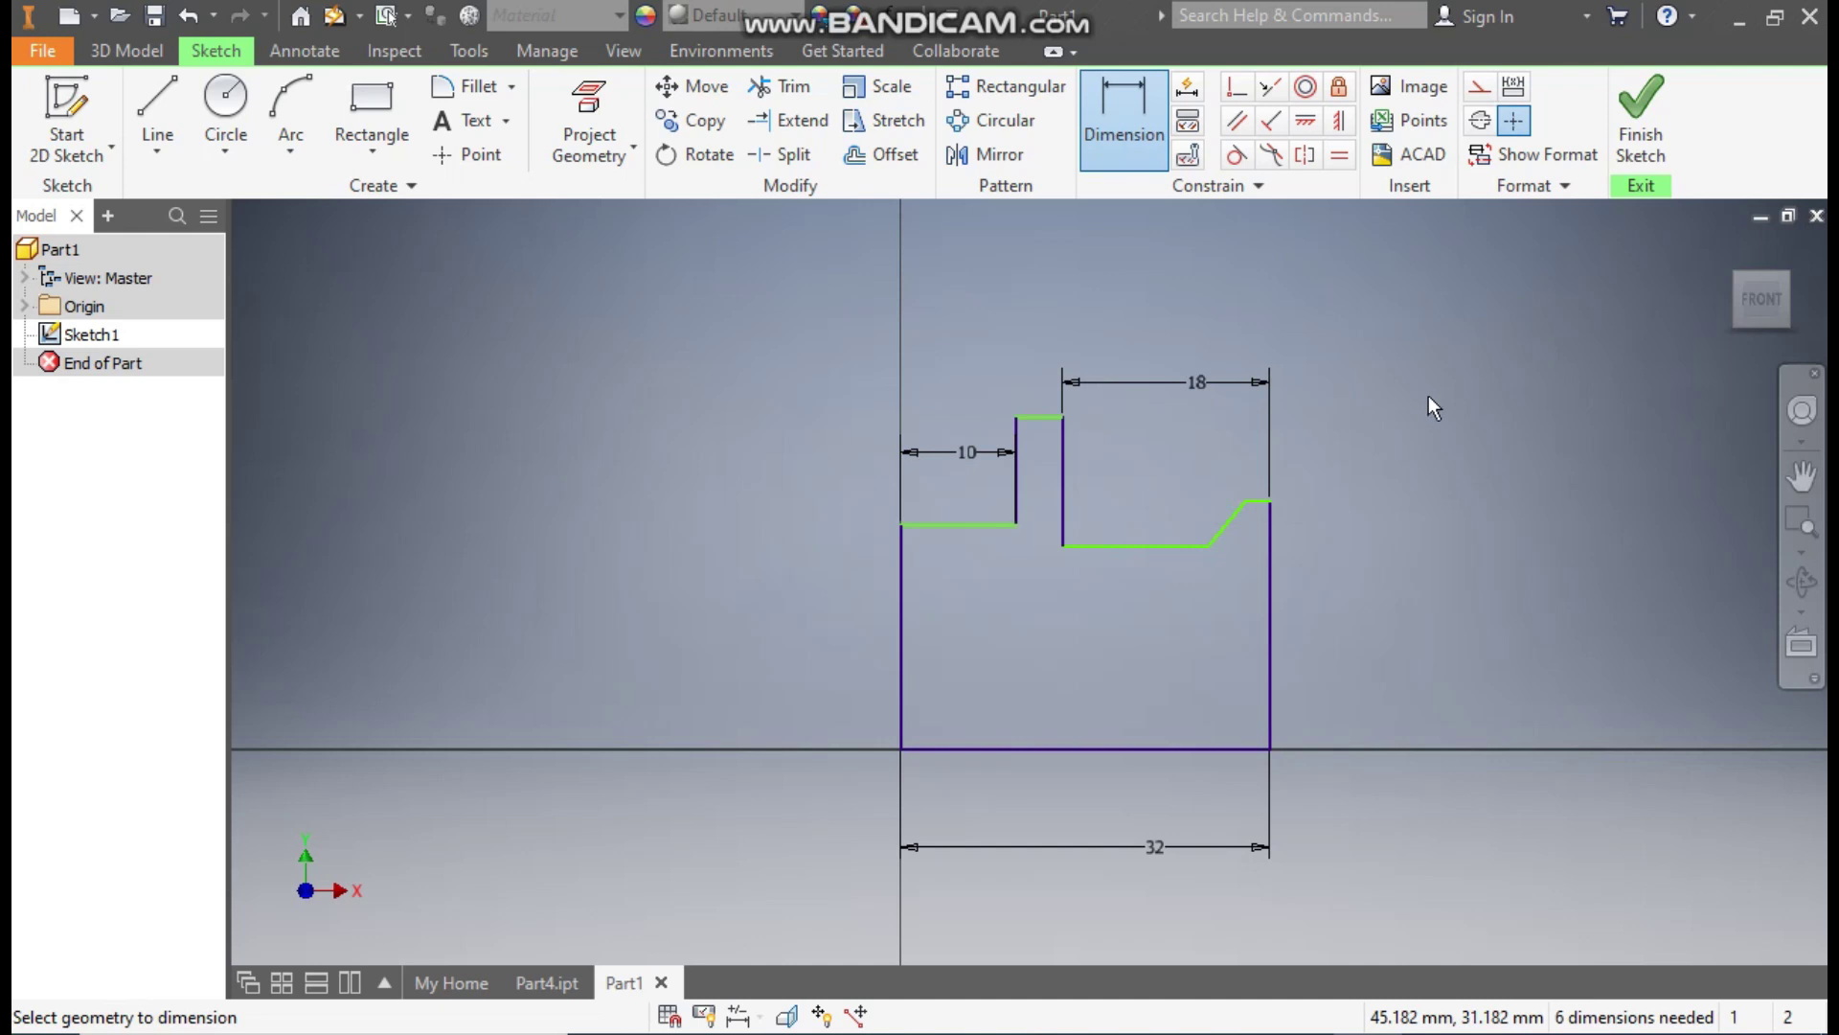
Dimension the height of the profile's right vertical edge to 18 mm.
{"action": "left_click", "coordinate": [1271, 559]}
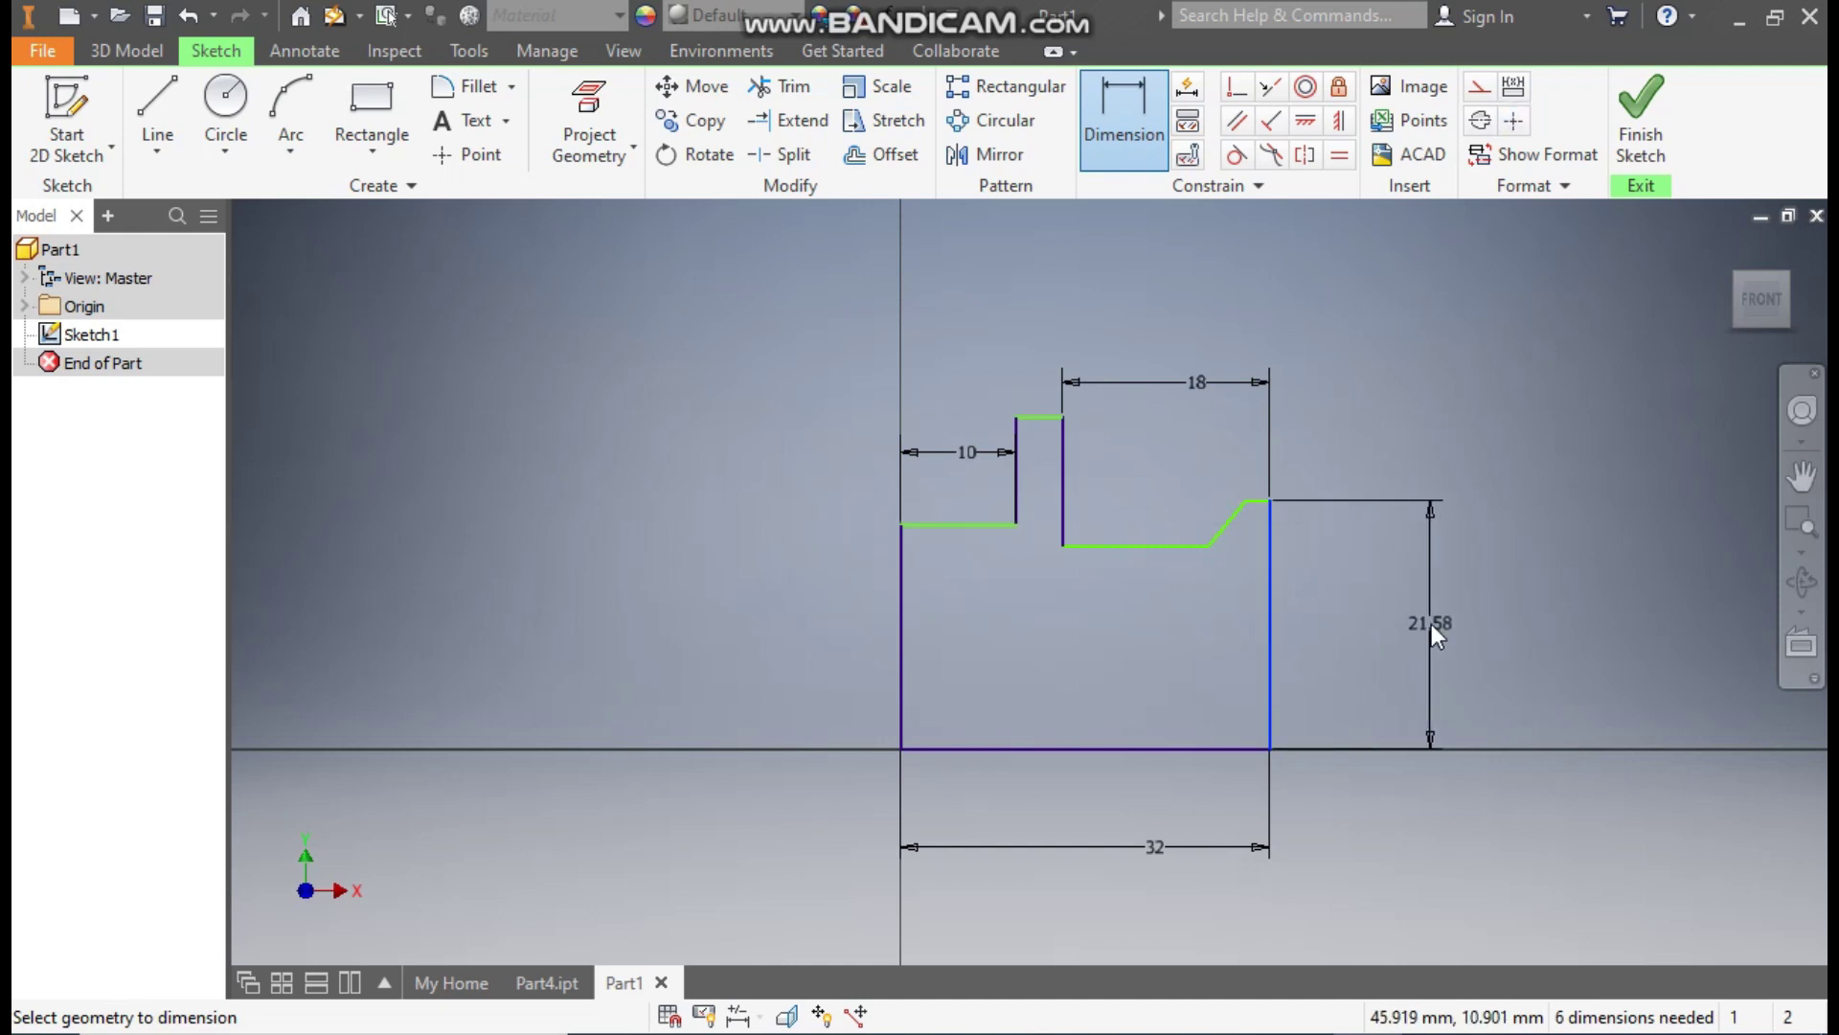
{"action": "left_click", "coordinate": [1431, 624]}
{"action": "type", "text": "18"}
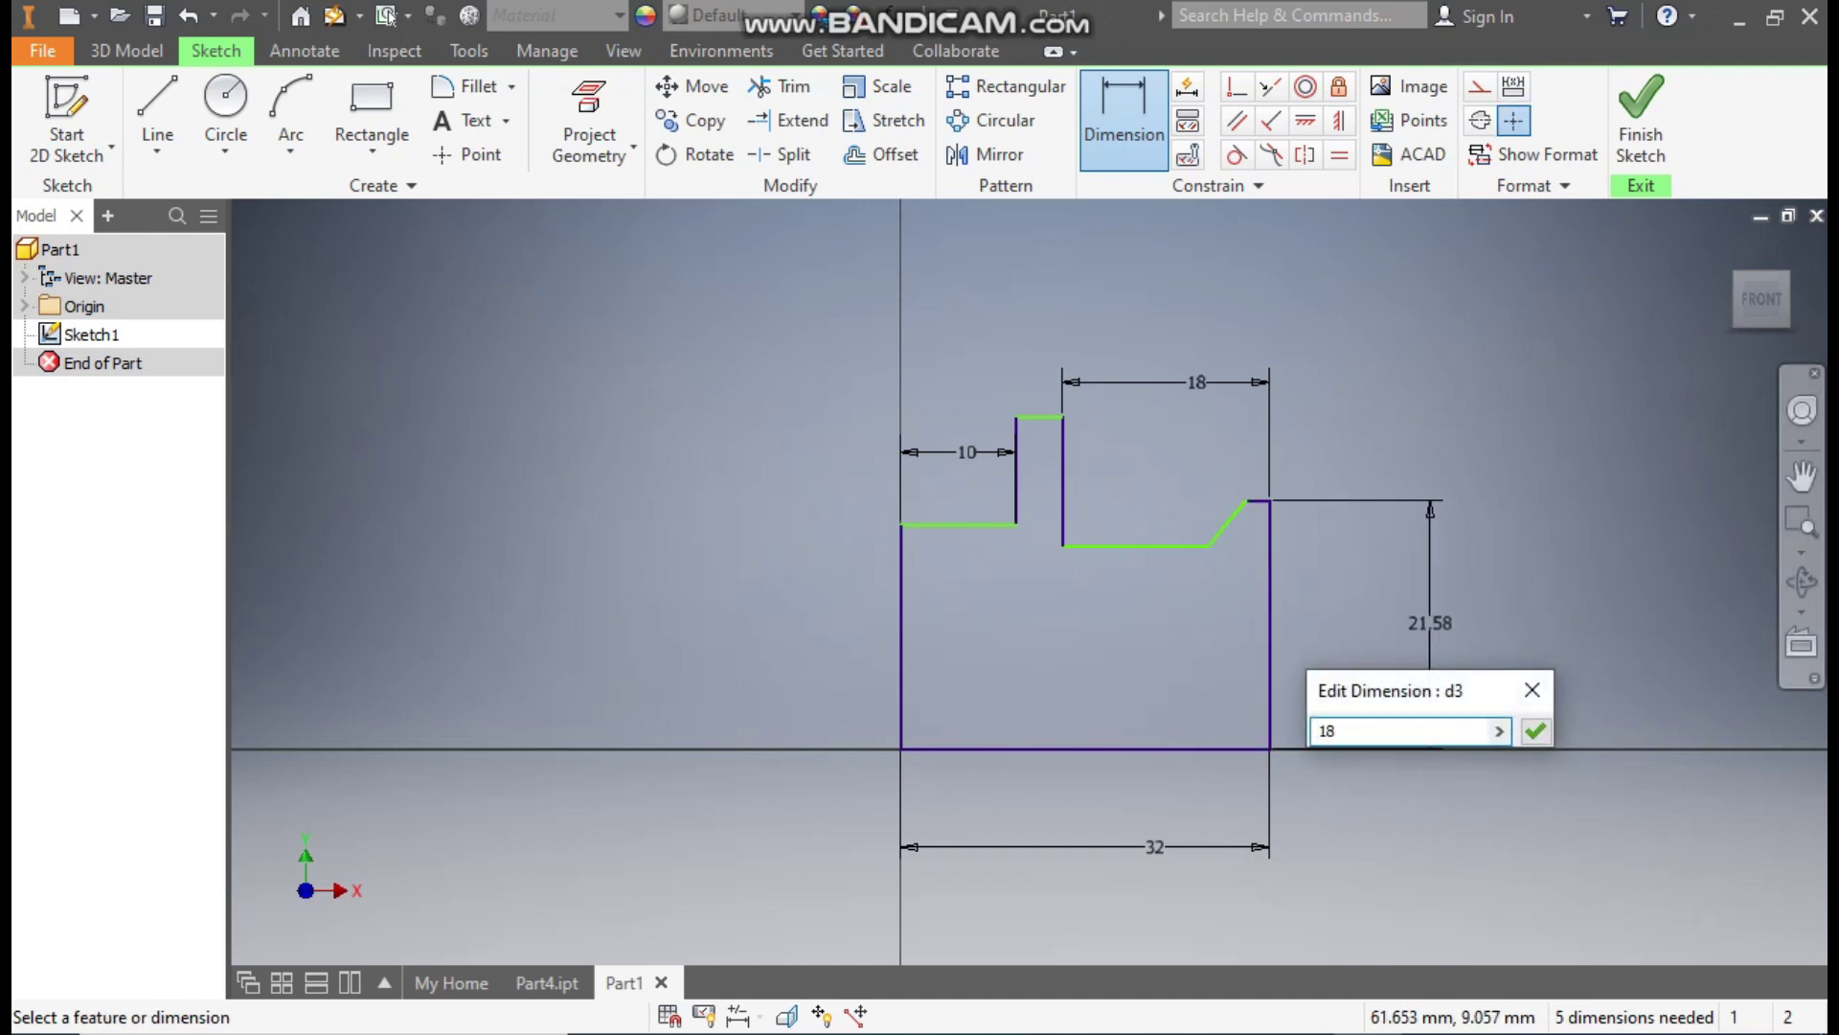
{"action": "key", "text": "Return"}
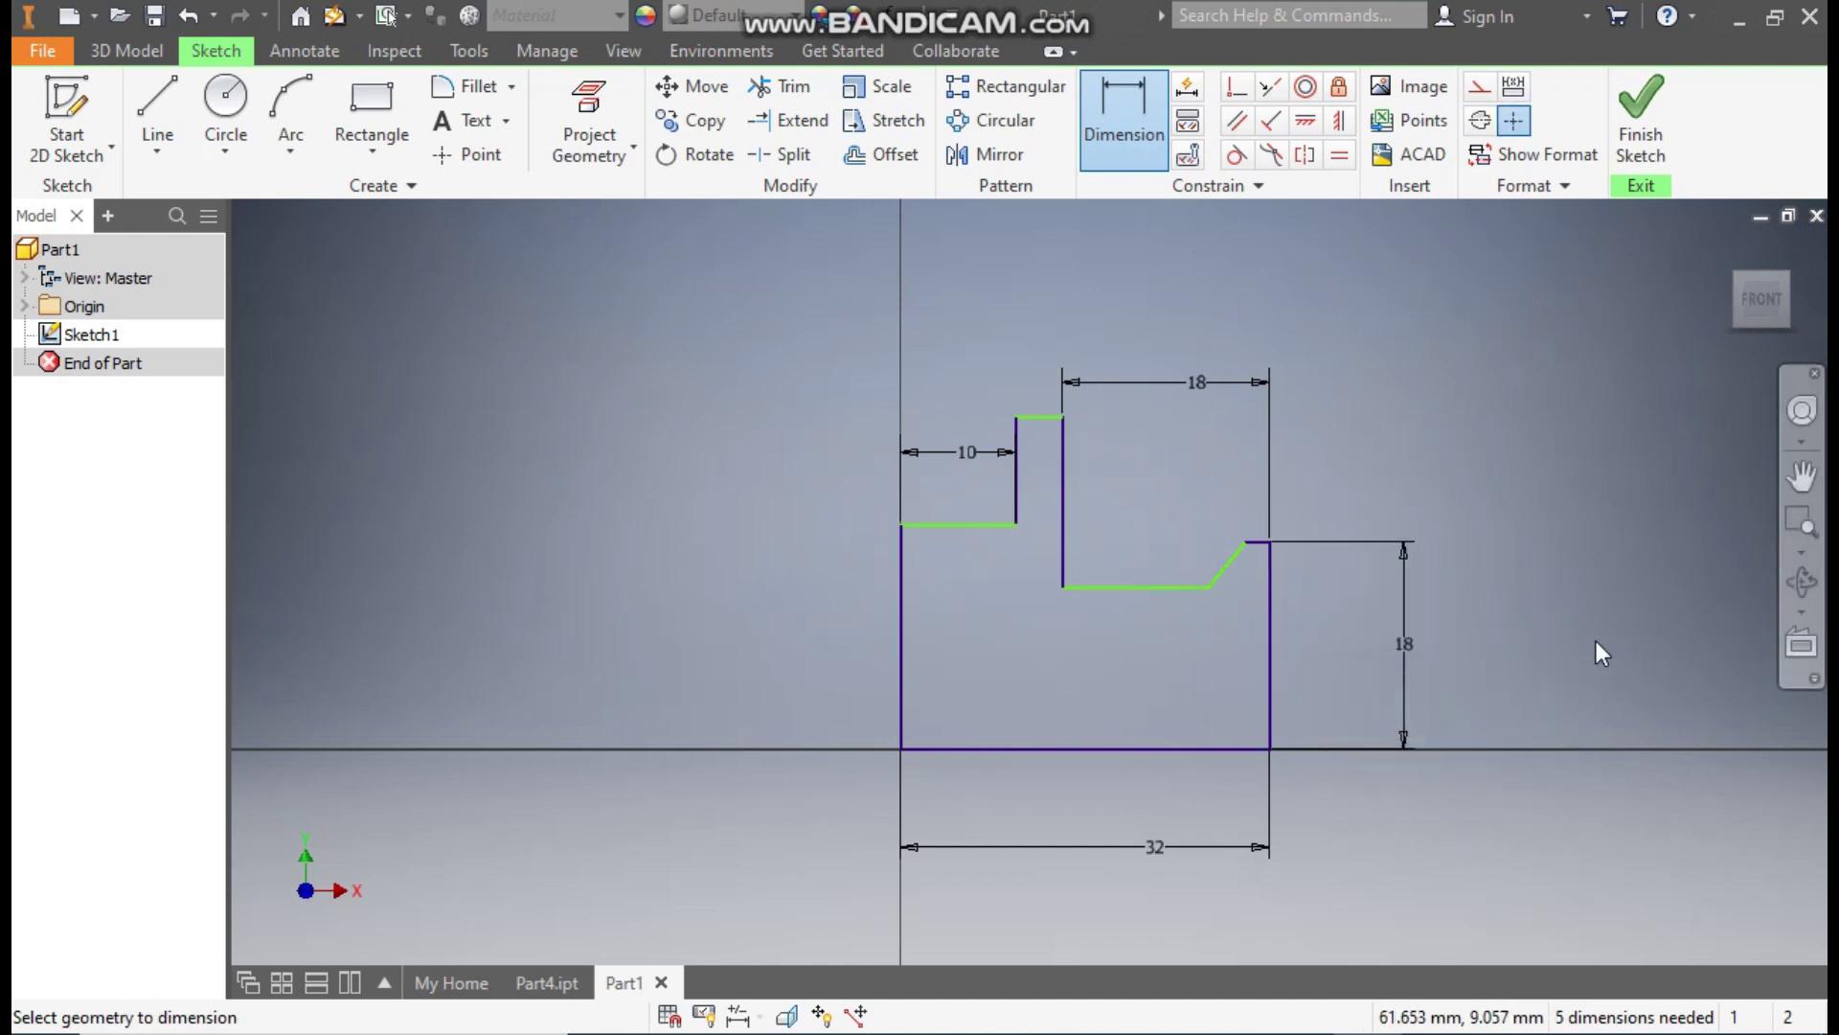
Dimension the groove floor's height above the base line as 15 mm.
{"action": "left_click", "coordinate": [1157, 587]}
{"action": "left_click", "coordinate": [1153, 748]}
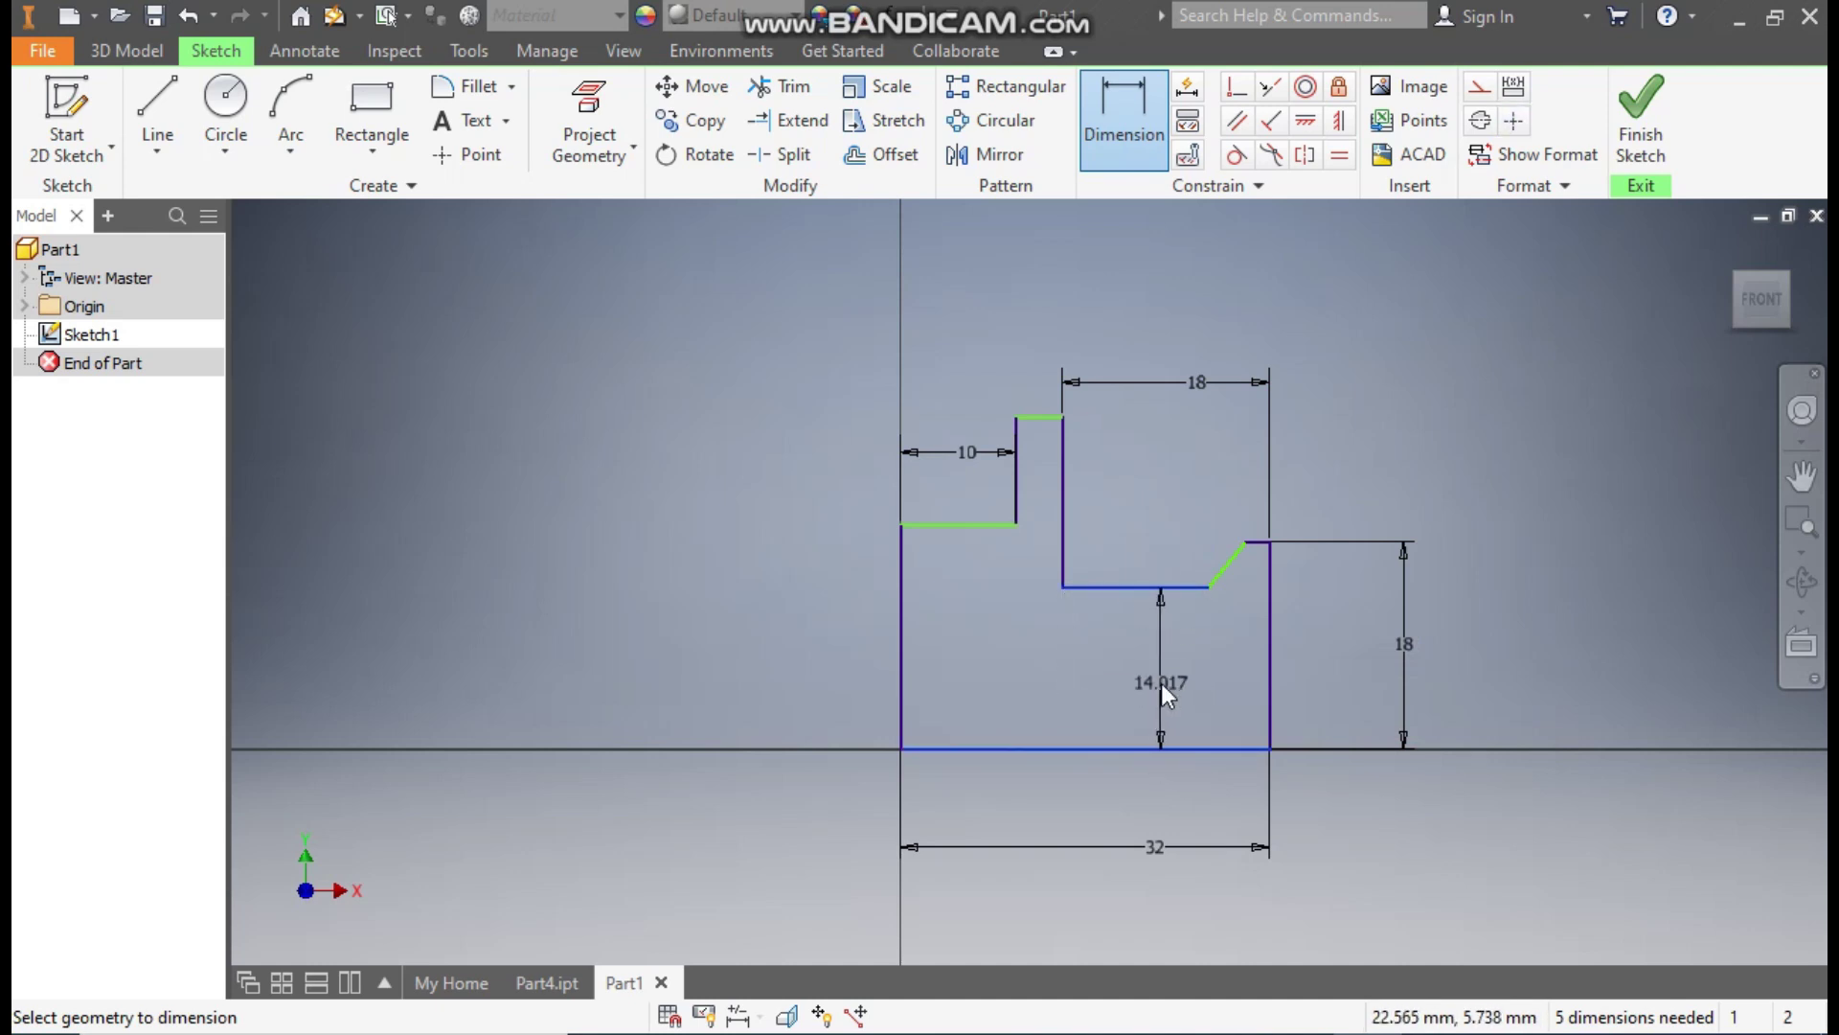
{"action": "left_click", "coordinate": [1161, 682]}
{"action": "type", "text": "15"}
{"action": "key", "text": "Return"}
Dimension the raised collar's top edge at 20 mm above the base line.
{"action": "left_click", "coordinate": [1039, 418]}
{"action": "left_click", "coordinate": [1054, 748]}
{"action": "left_click", "coordinate": [1087, 683]}
{"action": "type", "text": "20"}
{"action": "key", "text": "Return"}
Dimension the upper-left ledge at 18 mm above the base line.
{"action": "left_click", "coordinate": [966, 524]}
{"action": "left_click", "coordinate": [971, 749]}
{"action": "left_click", "coordinate": [975, 650]}
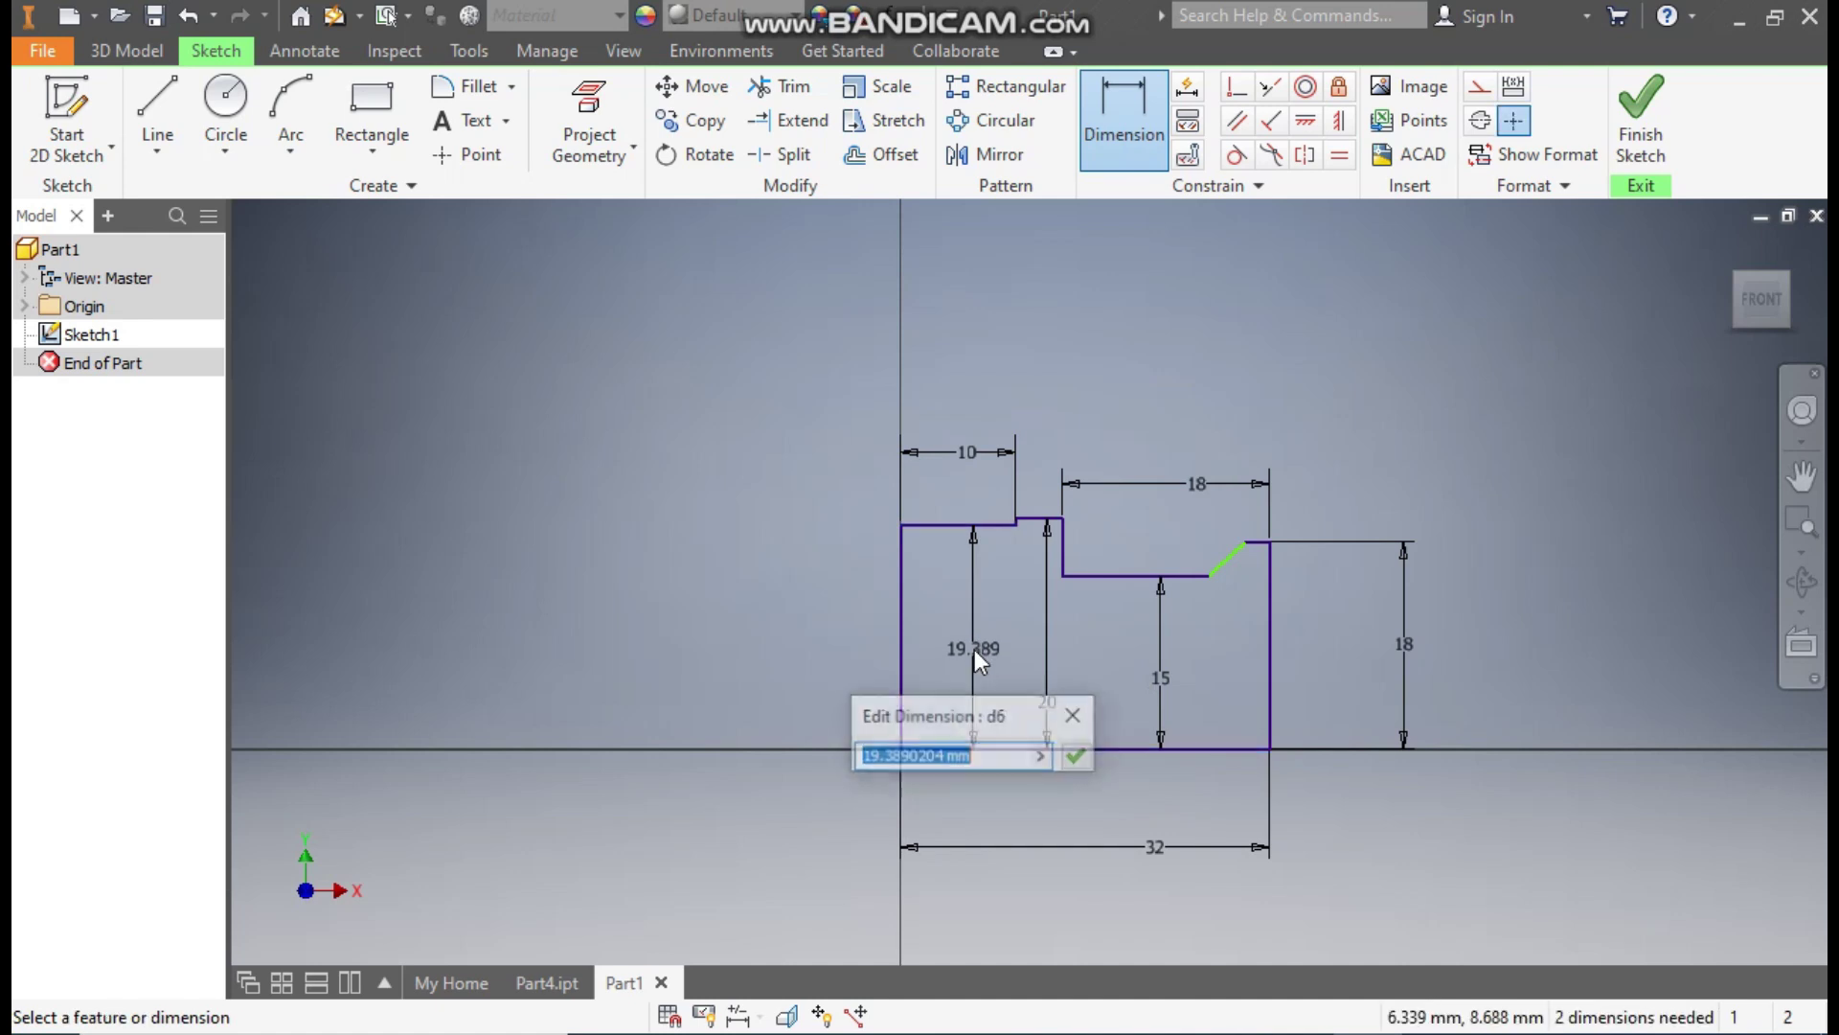
{"action": "type", "text": "18"}
{"action": "key", "text": "Return"}
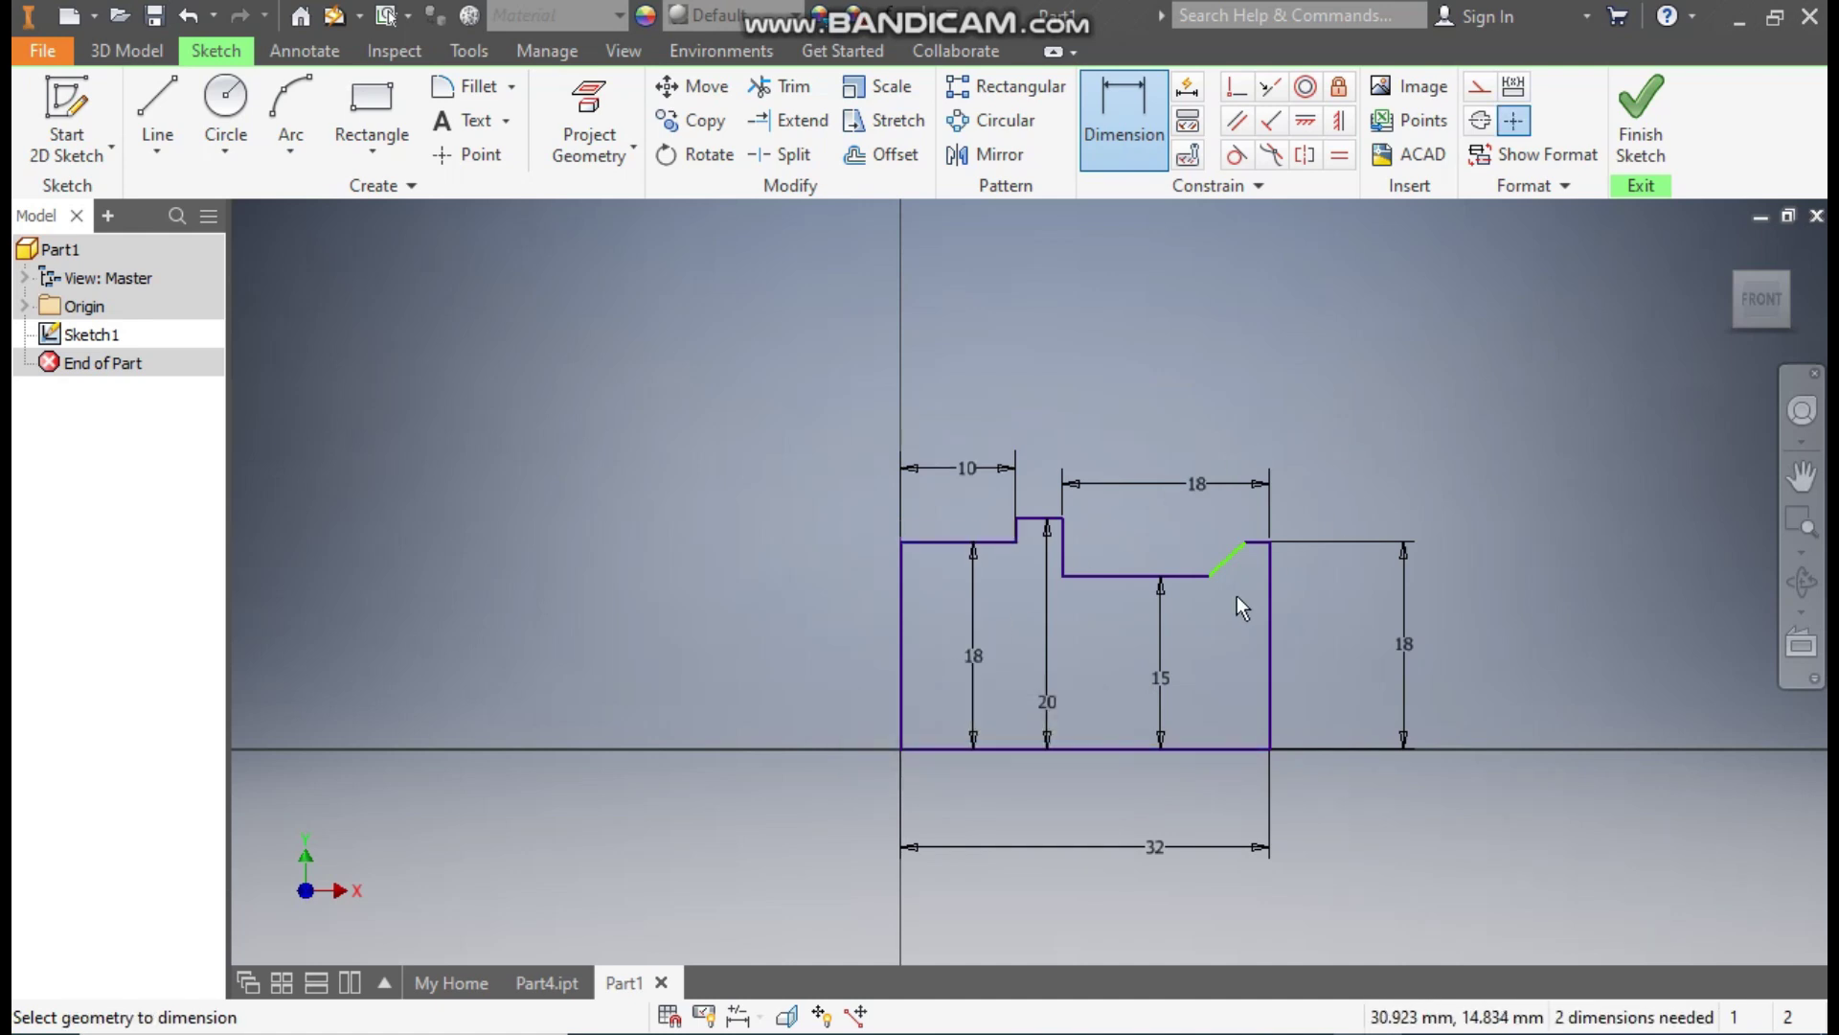
Dimension the angle between the sloped line and the upper-right ledge as 45 degrees.
{"action": "scroll", "coordinate": [1238, 572], "scroll_direction": "down", "scroll_amount": 3}
{"action": "left_click", "coordinate": [1228, 539]}
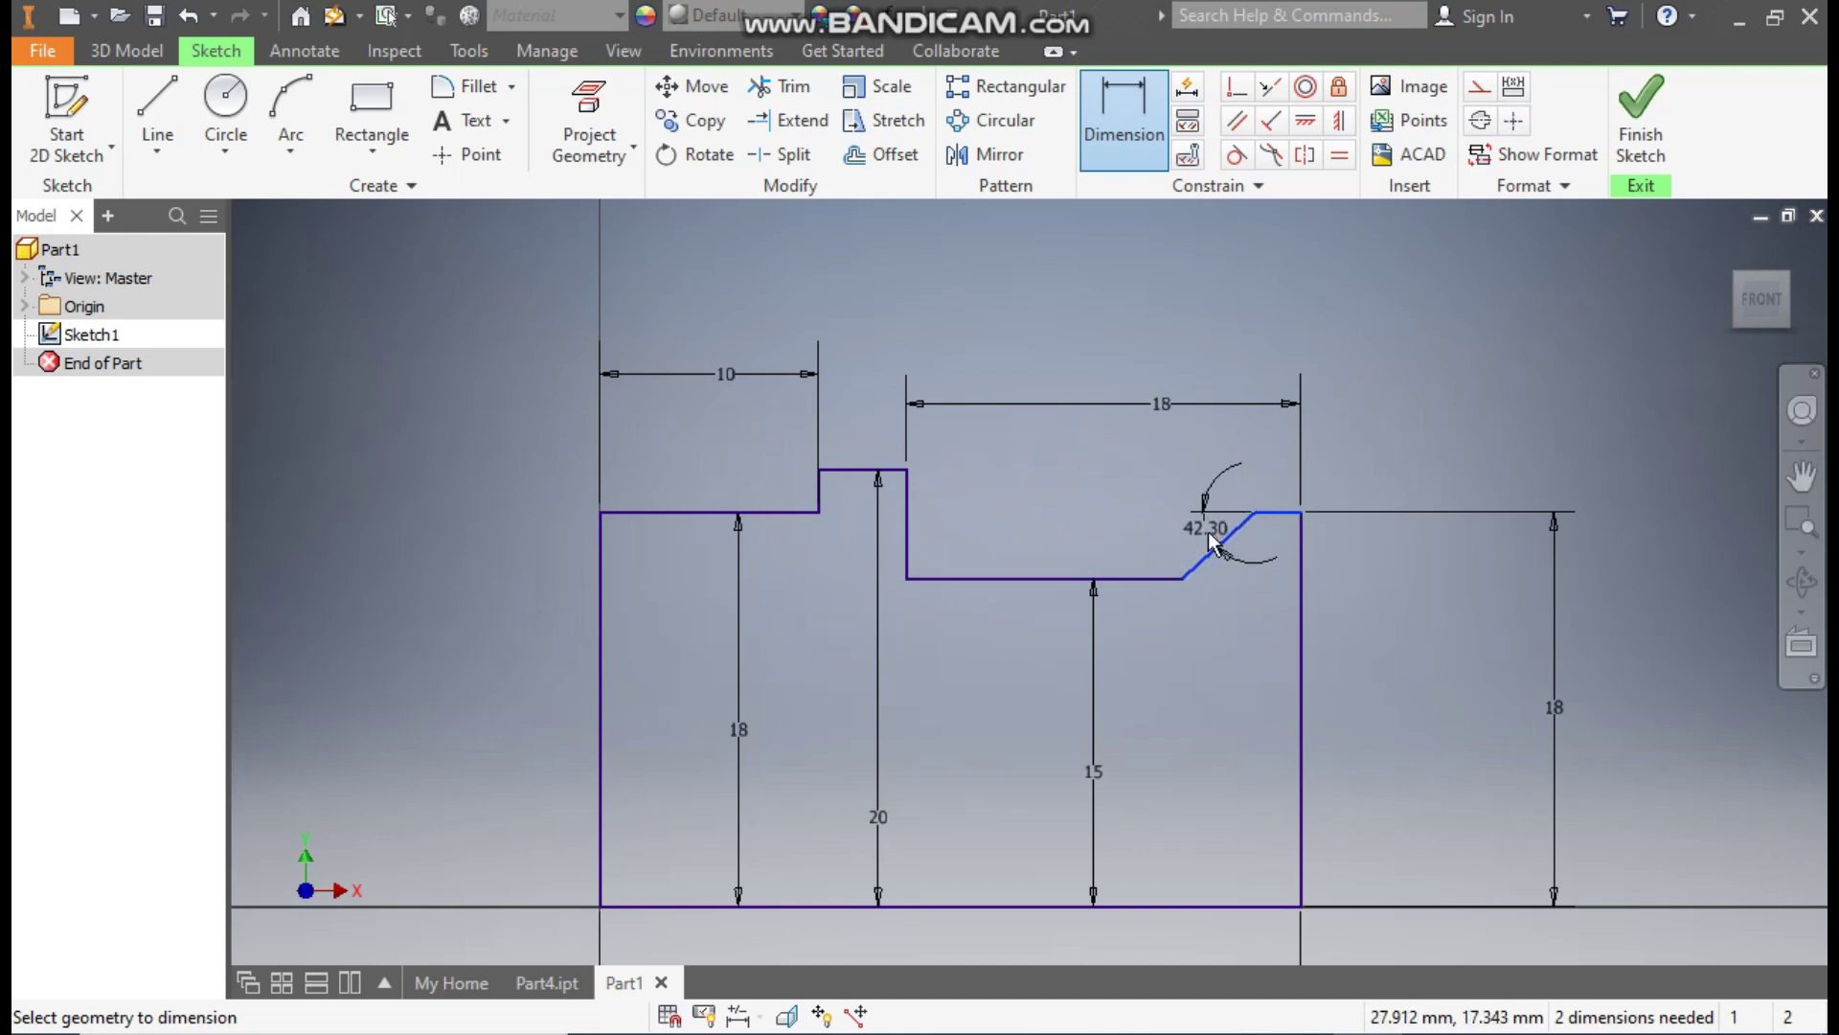
{"action": "left_click", "coordinate": [1263, 567]}
{"action": "type", "text": "45"}
{"action": "key", "text": "Return"}
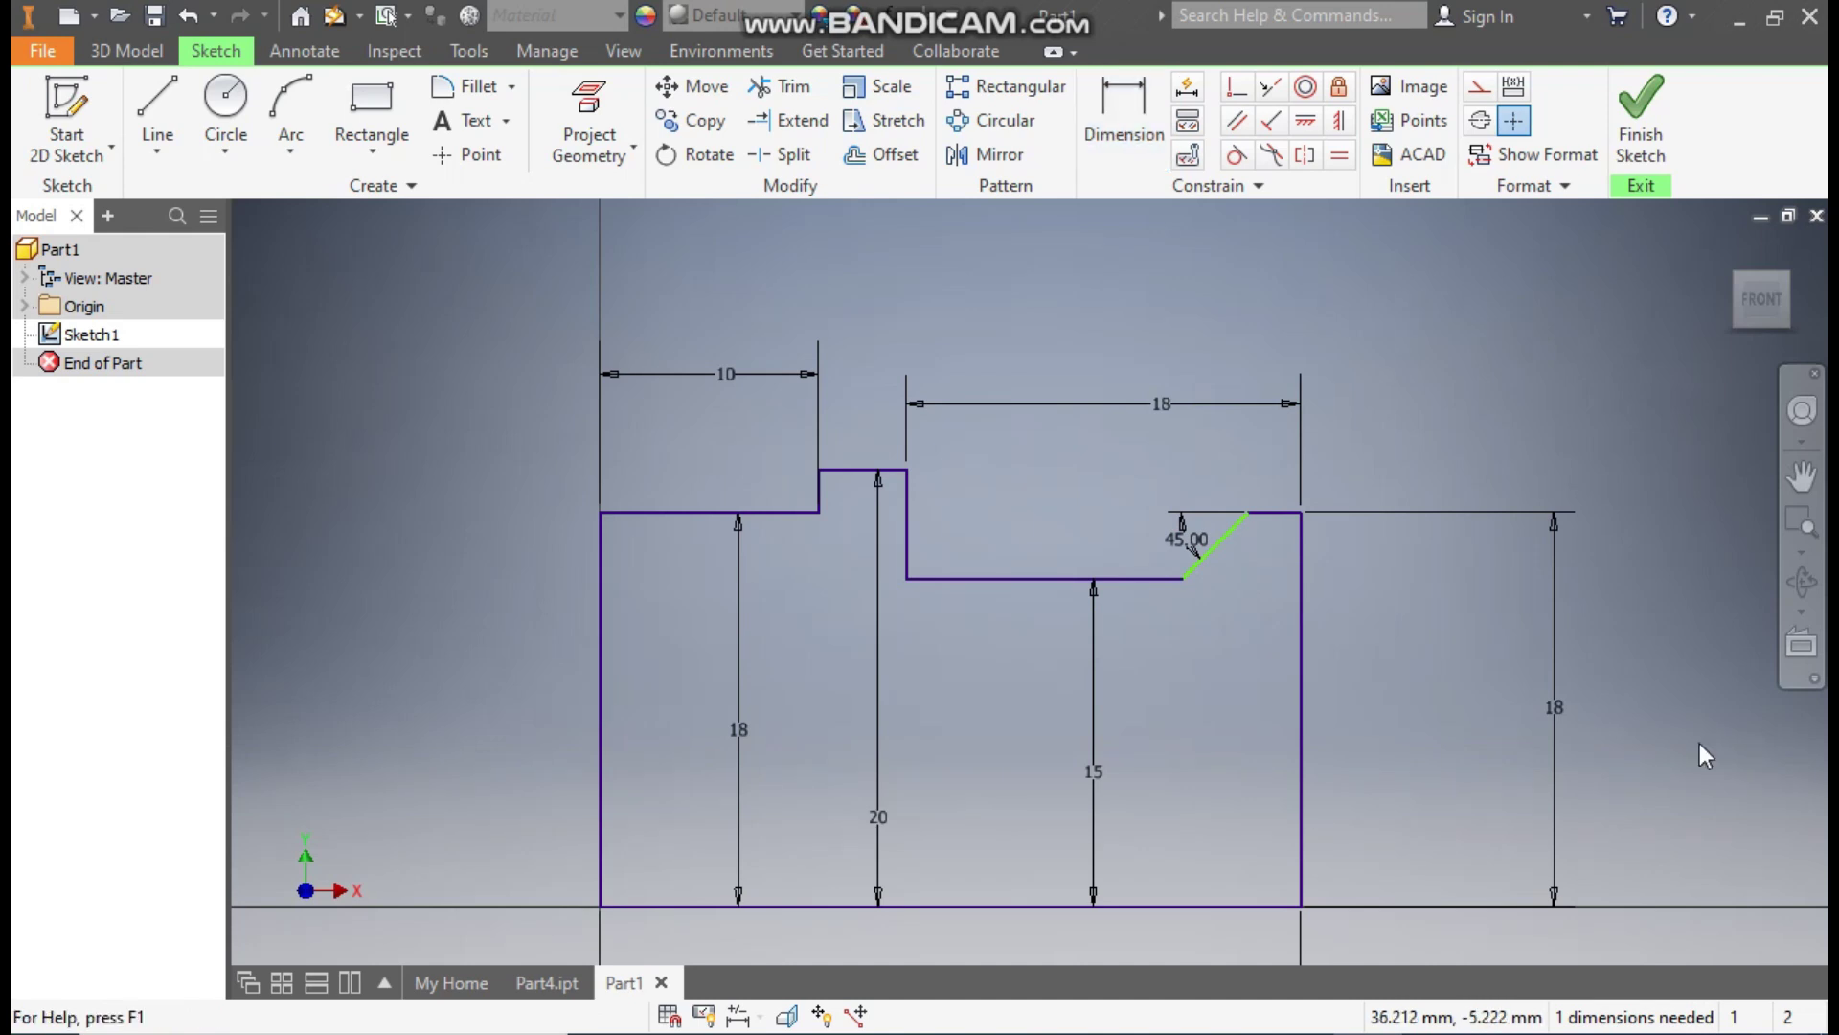
Shift the sloped line toward the collar and dimension the upper-right ledge's length to 10 mm.
{"action": "left_click_drag", "start_coordinate": [1252, 513], "coordinate": [1180, 525]}
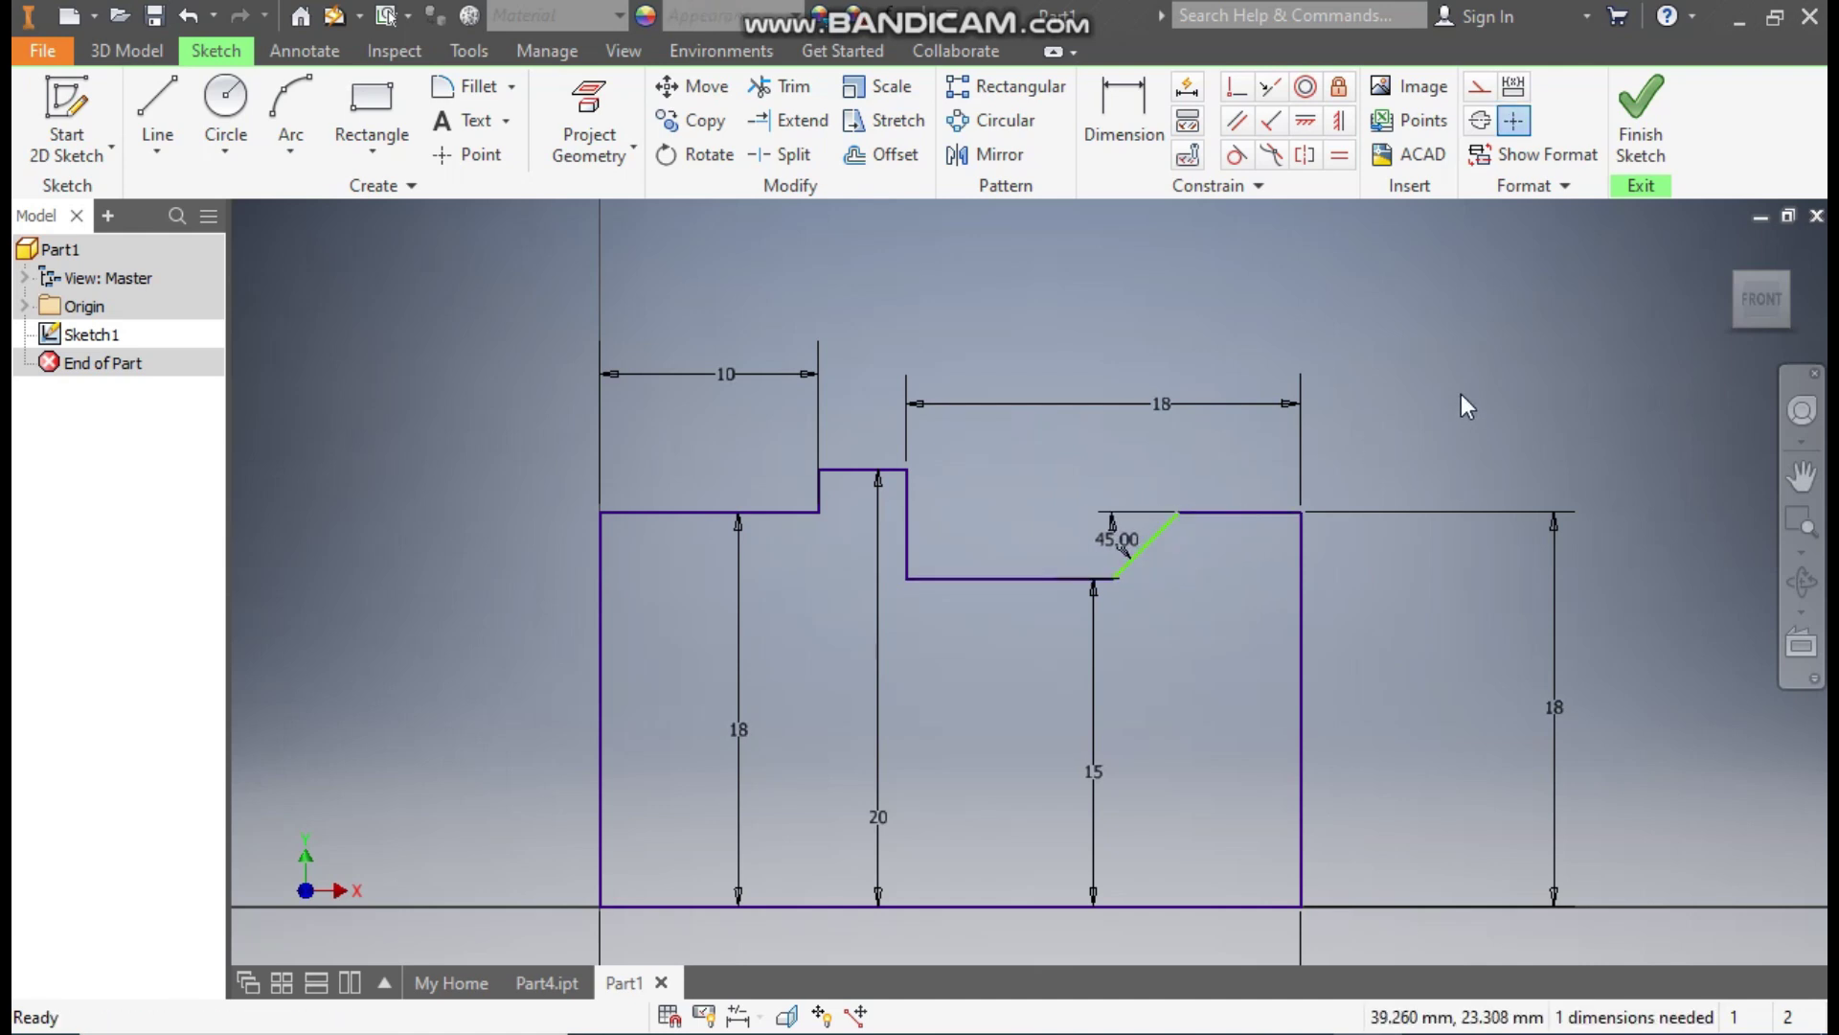
{"action": "left_click", "coordinate": [1154, 143]}
{"action": "left_click", "coordinate": [1228, 513]}
{"action": "left_click", "coordinate": [1236, 598]}
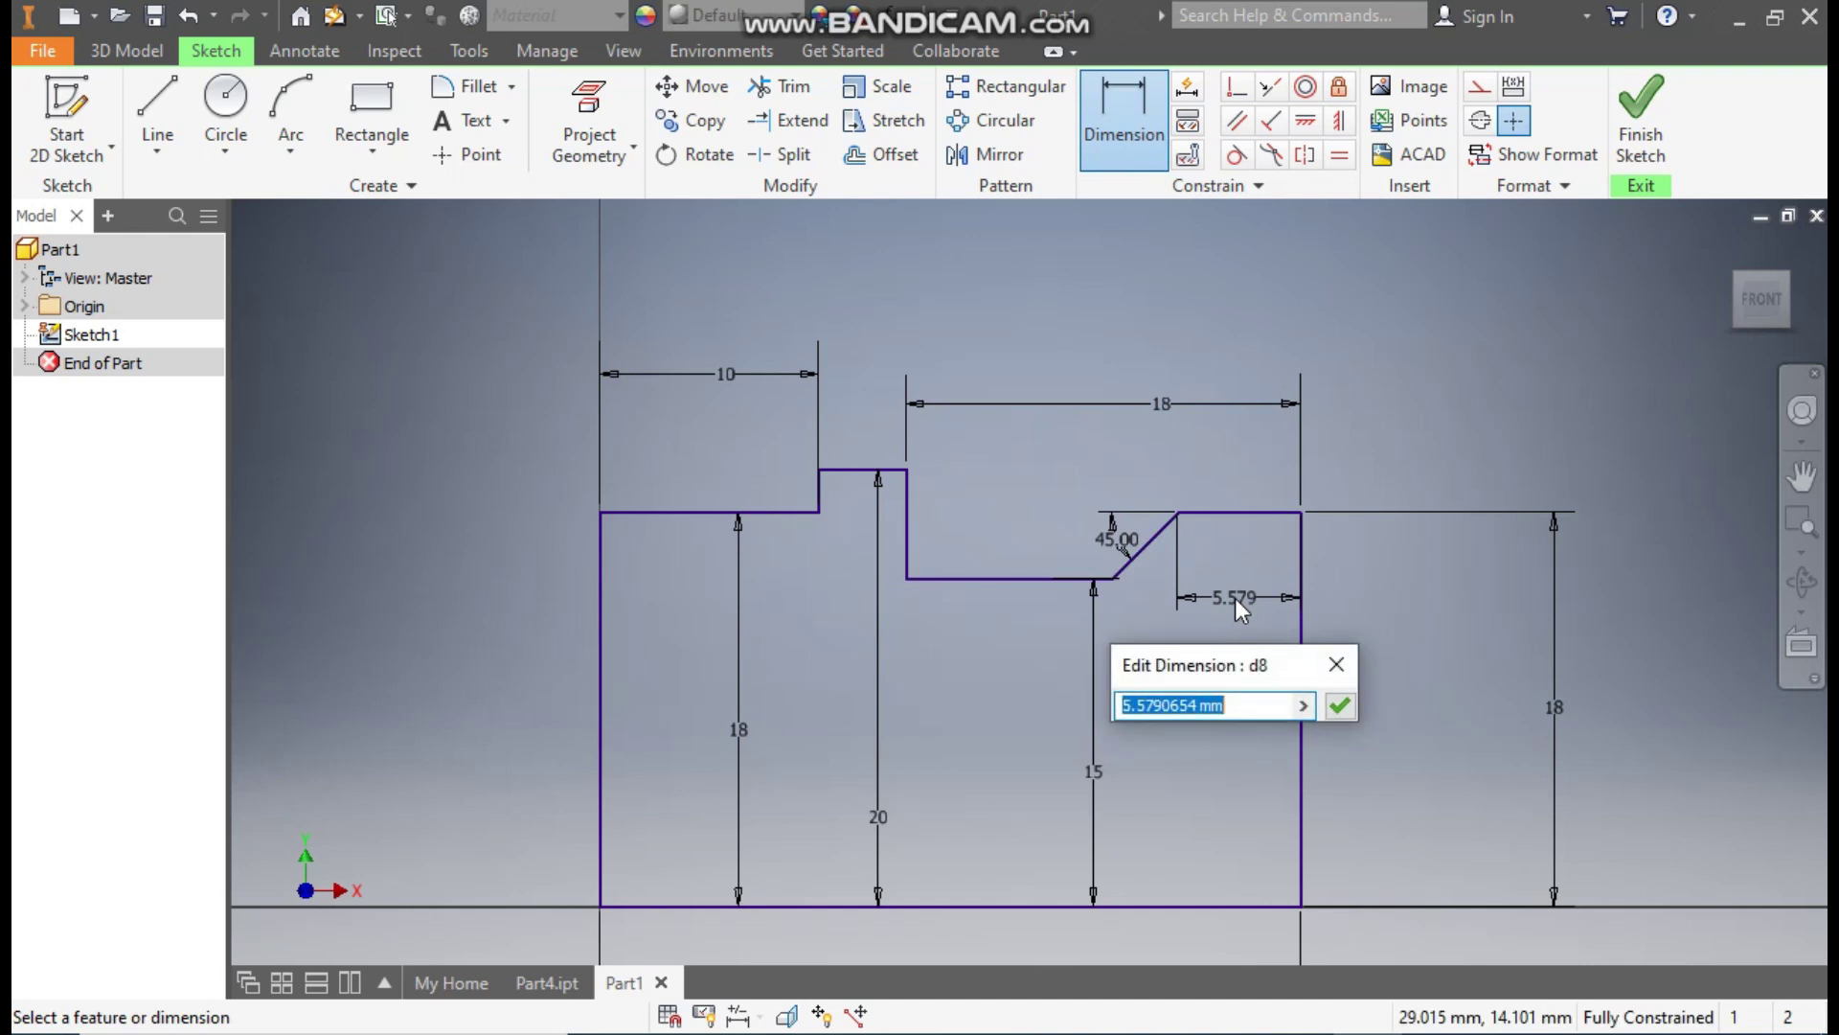
{"action": "type", "text": "10"}
{"action": "key", "text": "Return"}
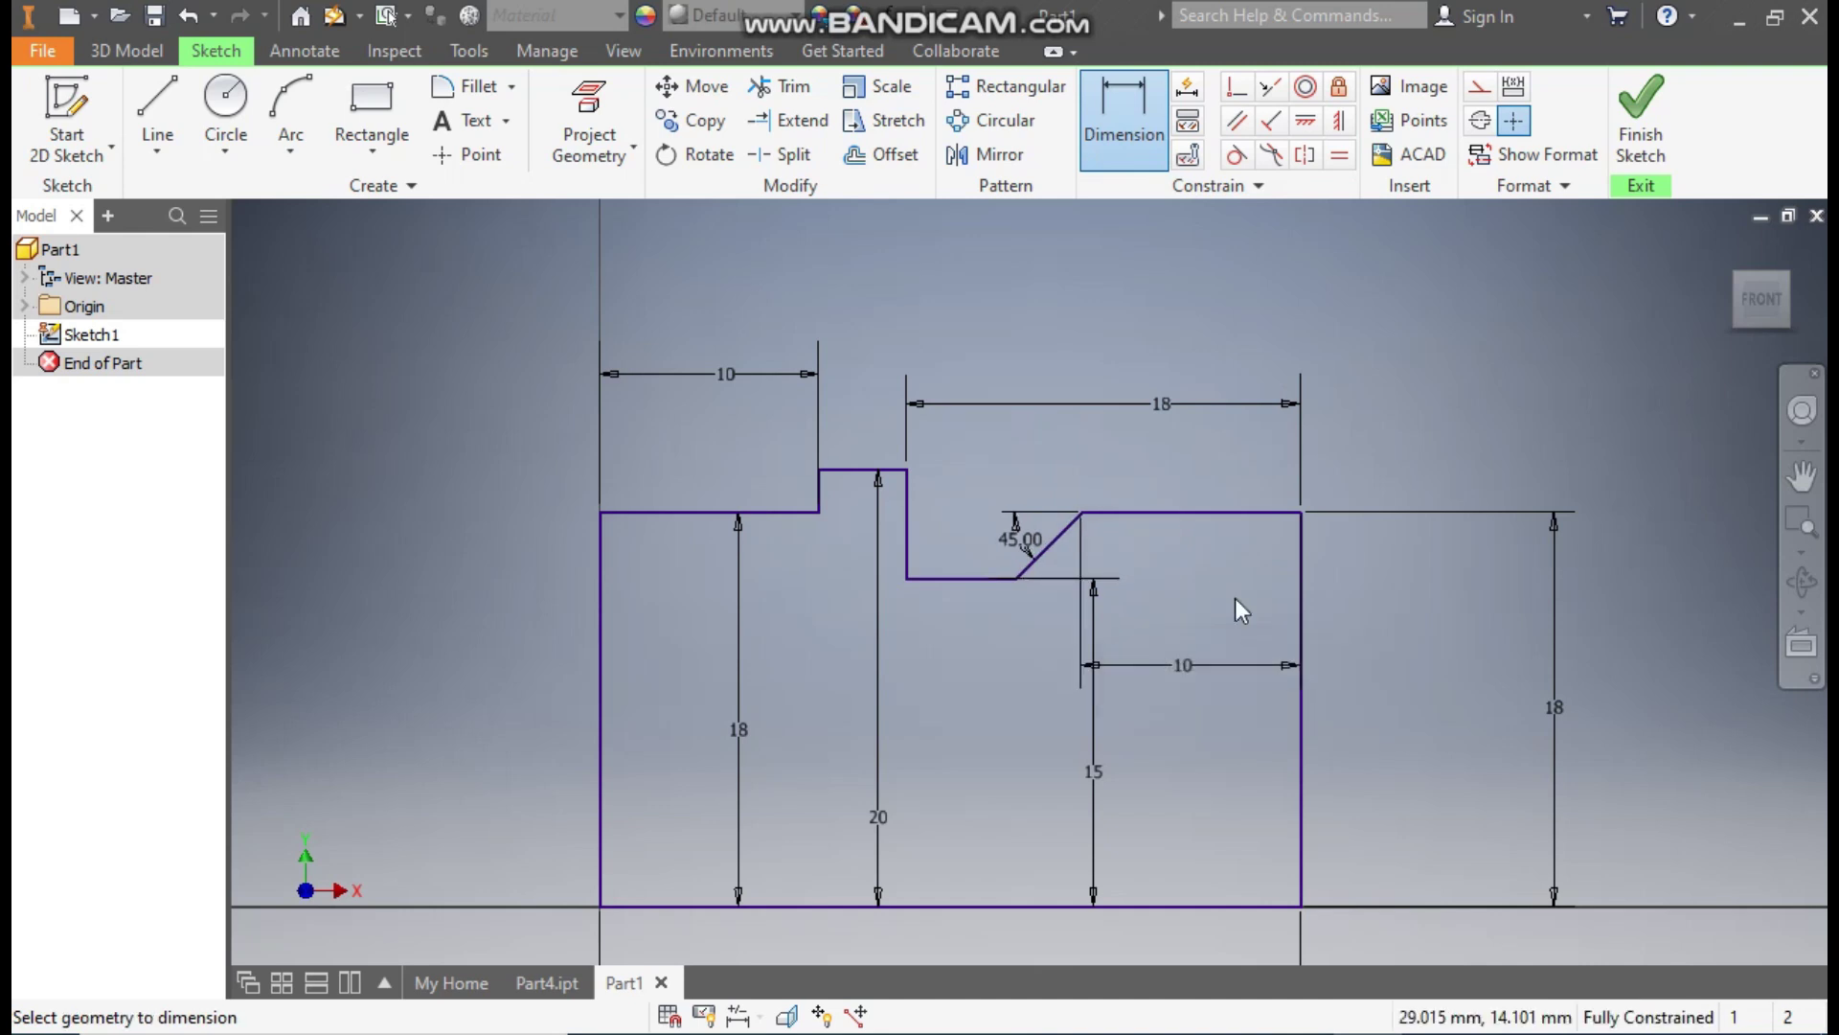
{"action": "key", "text": "Escape"}
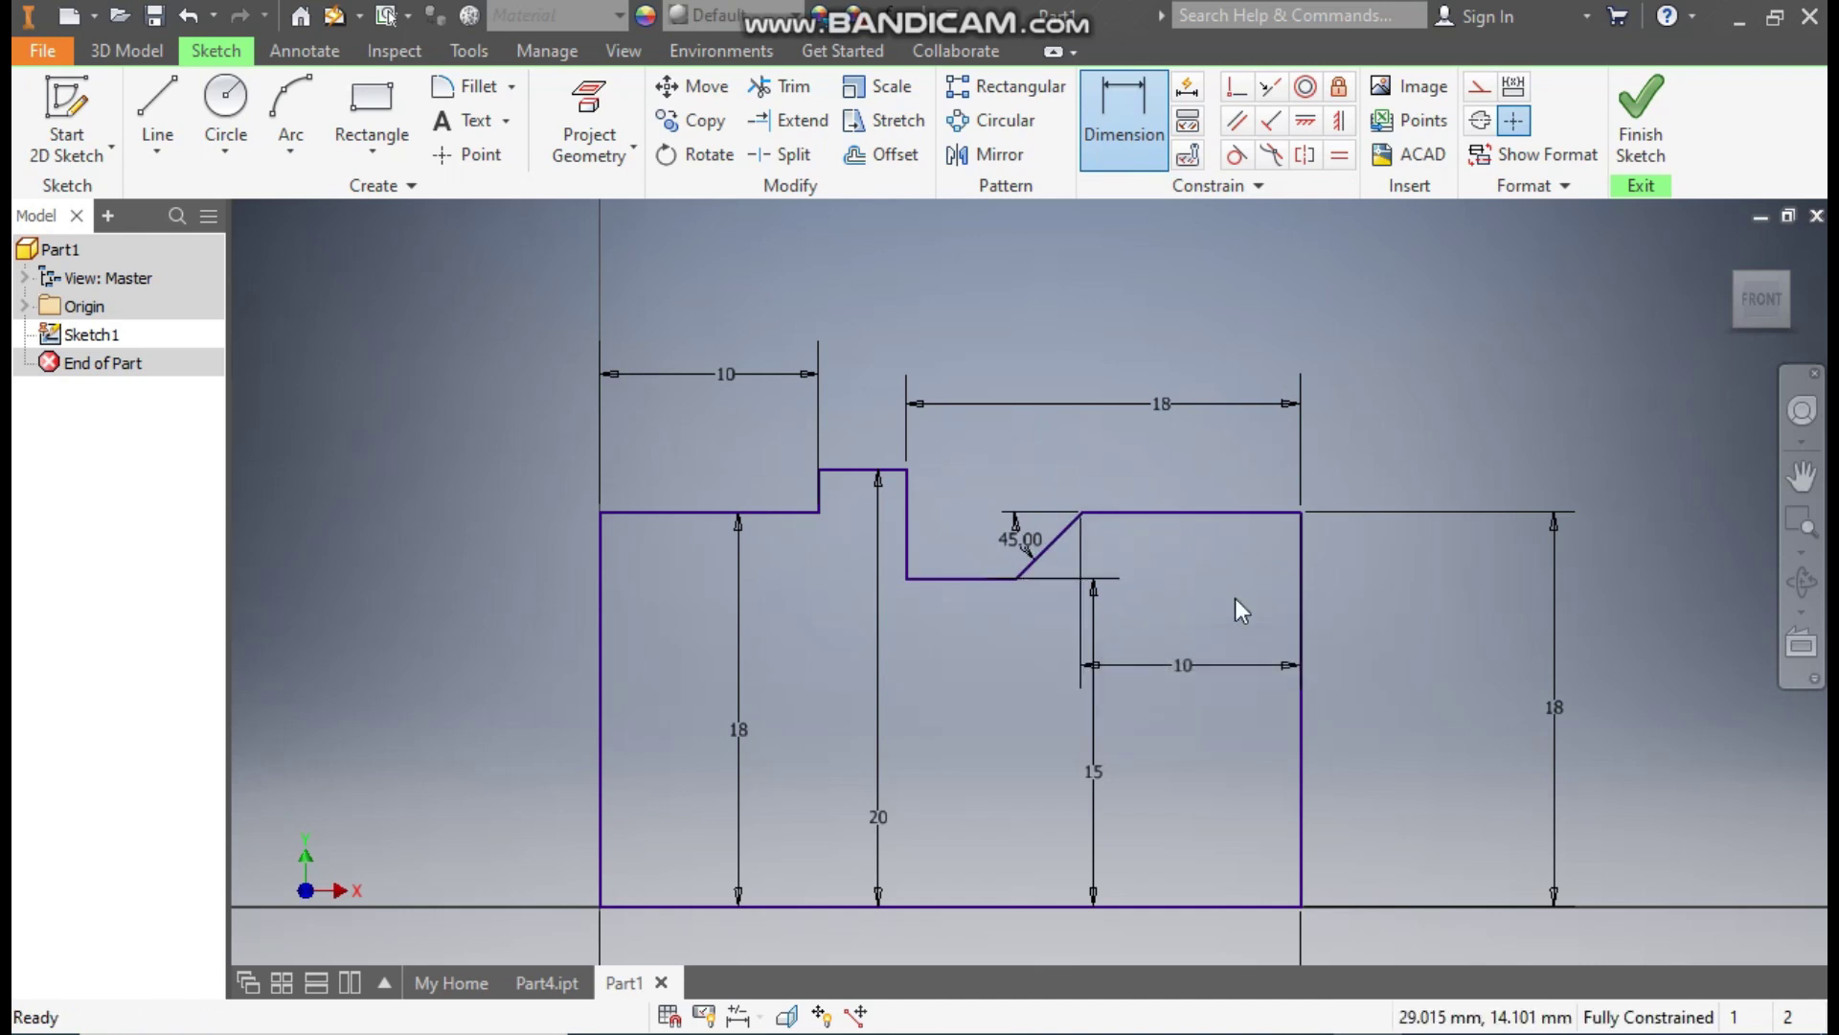
Finish the profile sketch and revolve the profile a full turn about its 32 mm base line.
{"action": "scroll", "coordinate": [1202, 418], "scroll_direction": "down", "scroll_amount": 2}
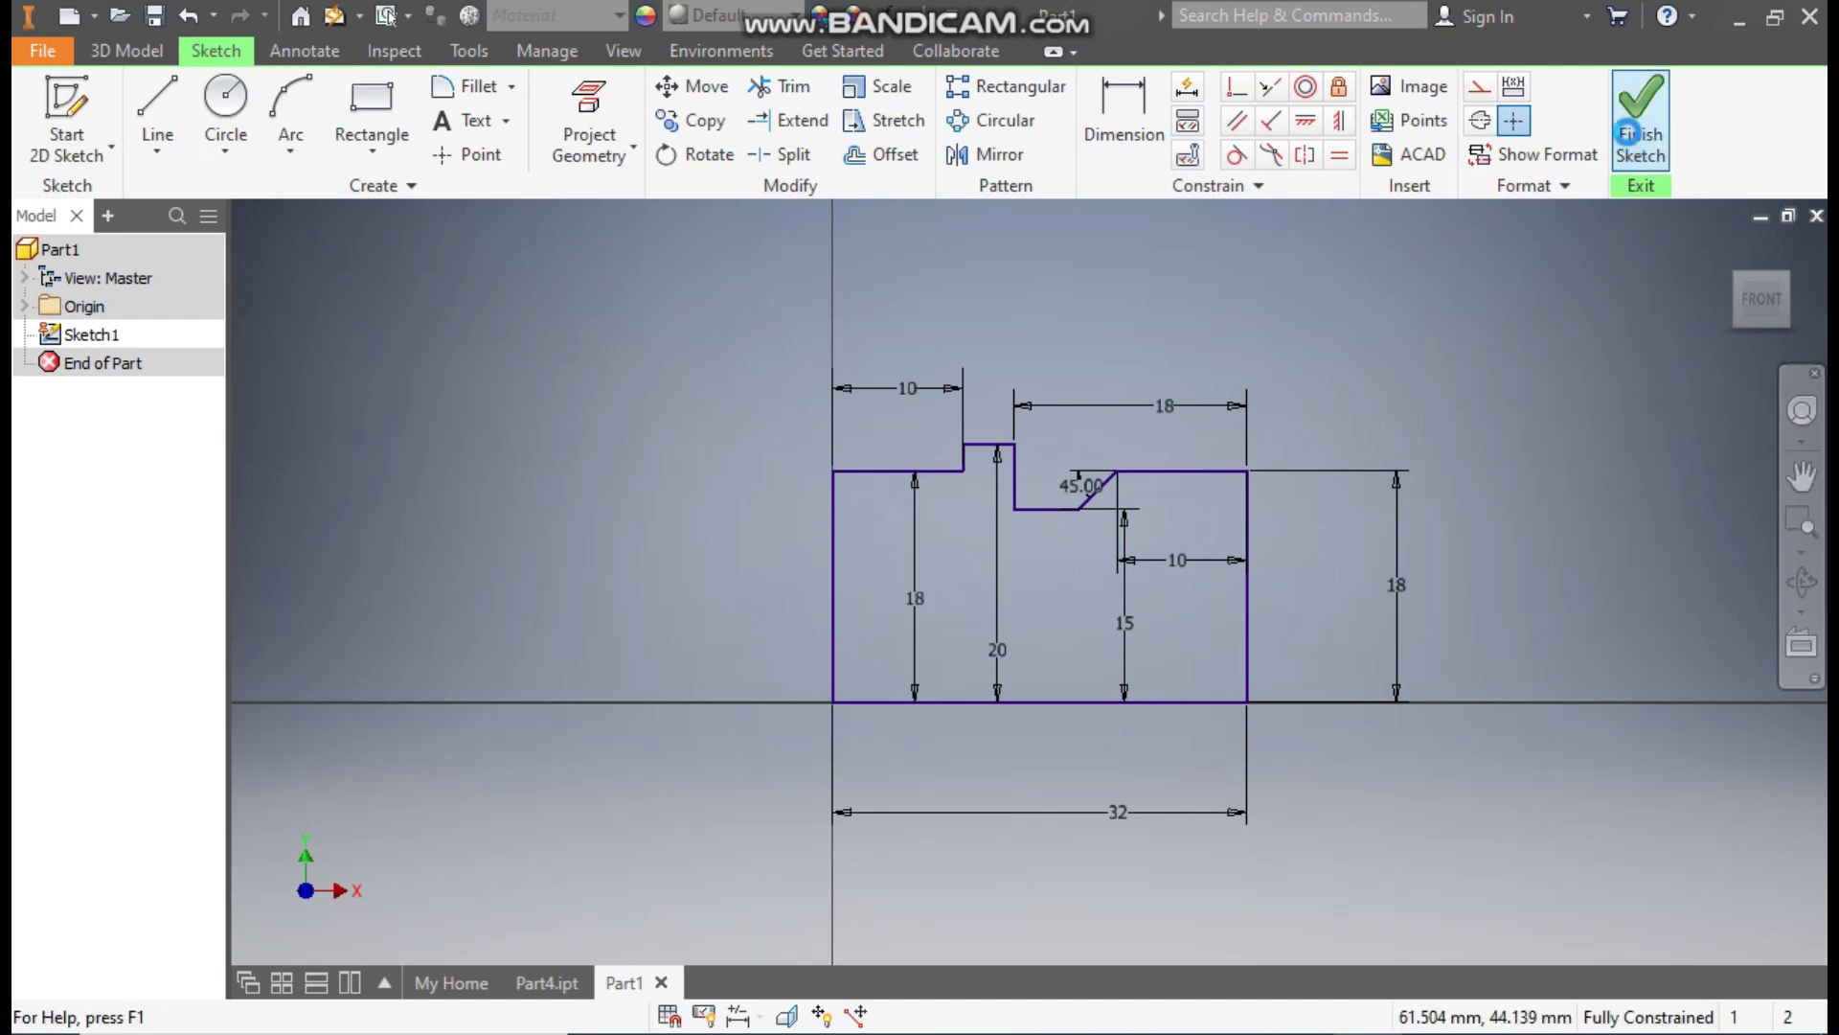
{"action": "left_click", "coordinate": [1630, 134]}
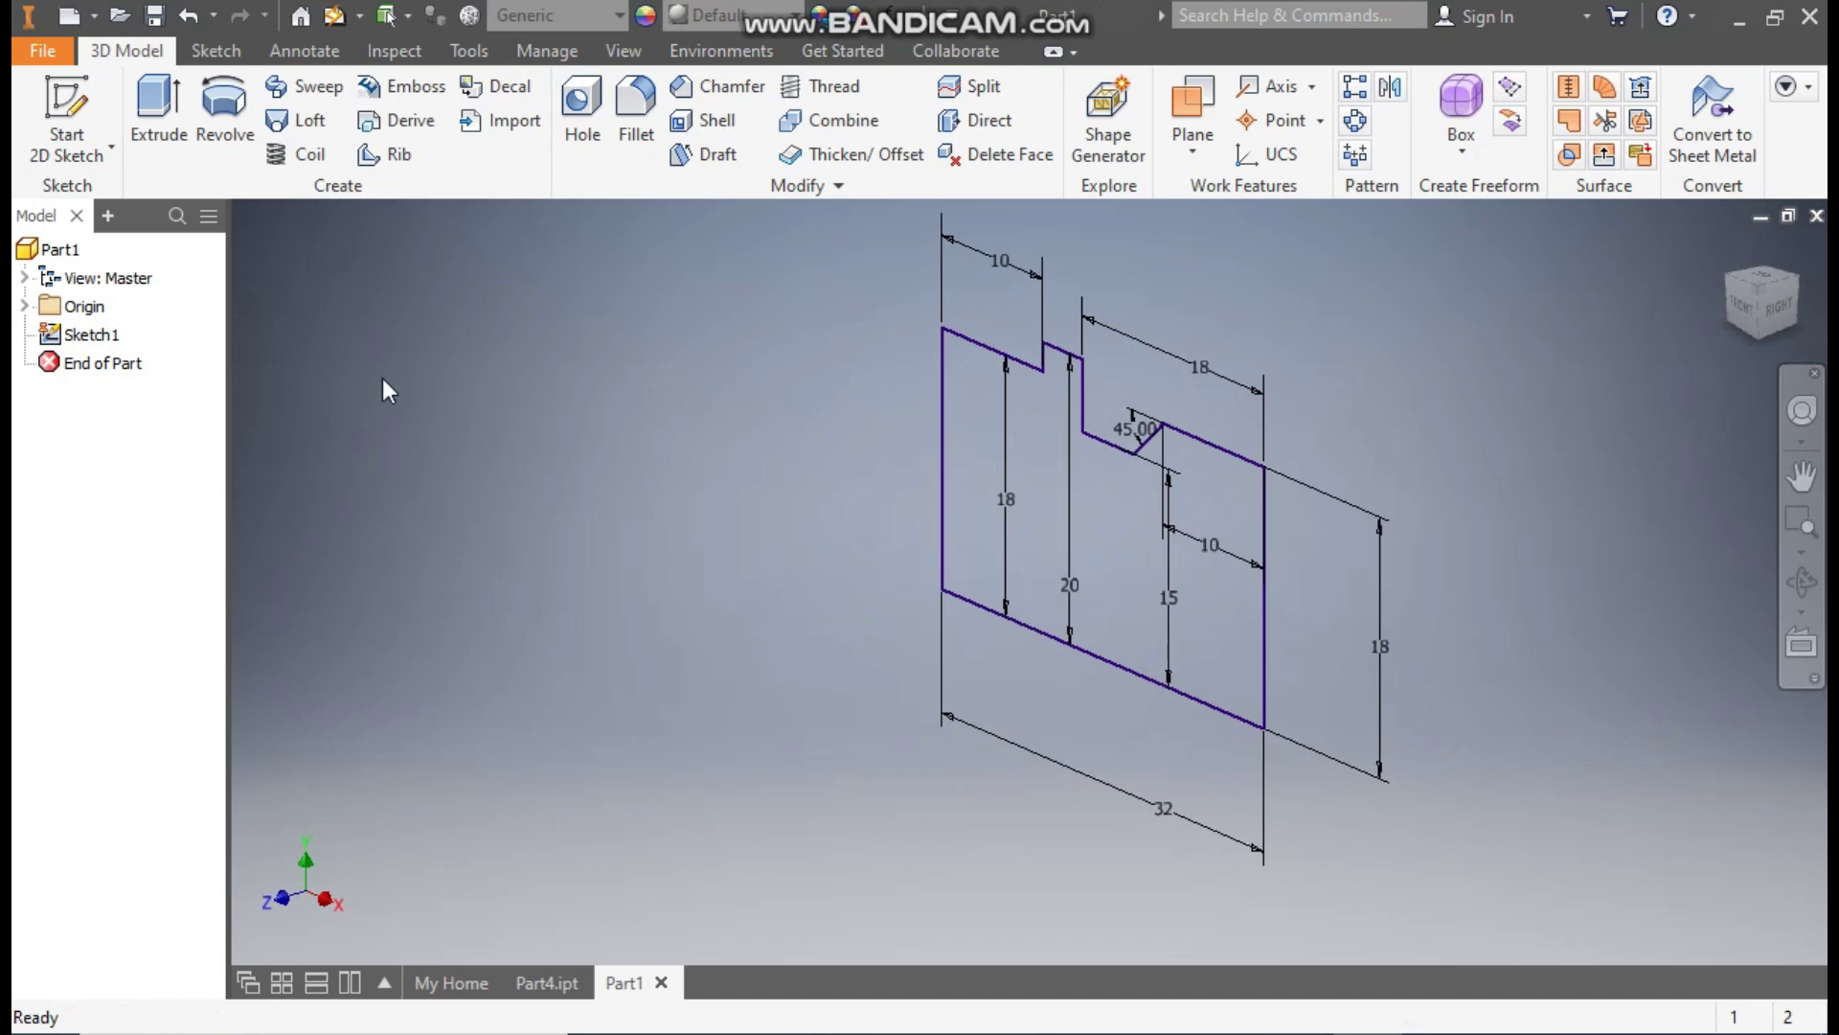
{"action": "left_click", "coordinate": [224, 105]}
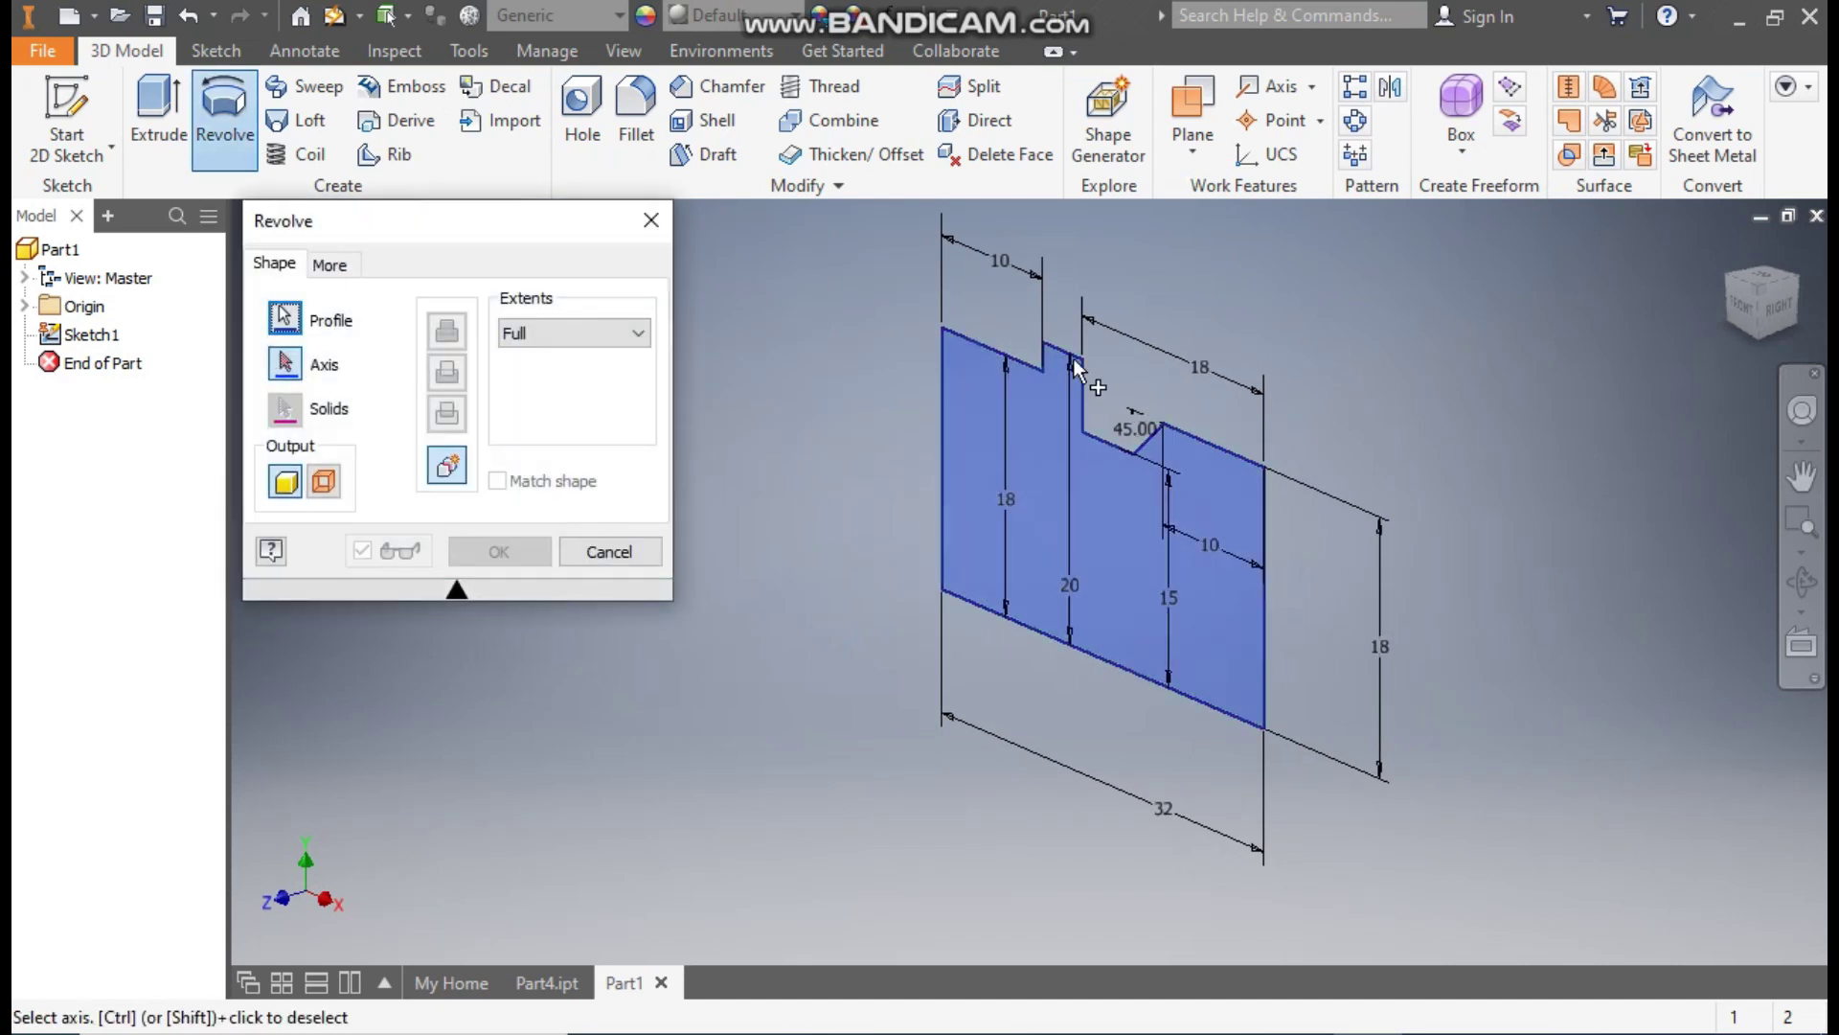
{"action": "left_click", "coordinate": [1088, 655]}
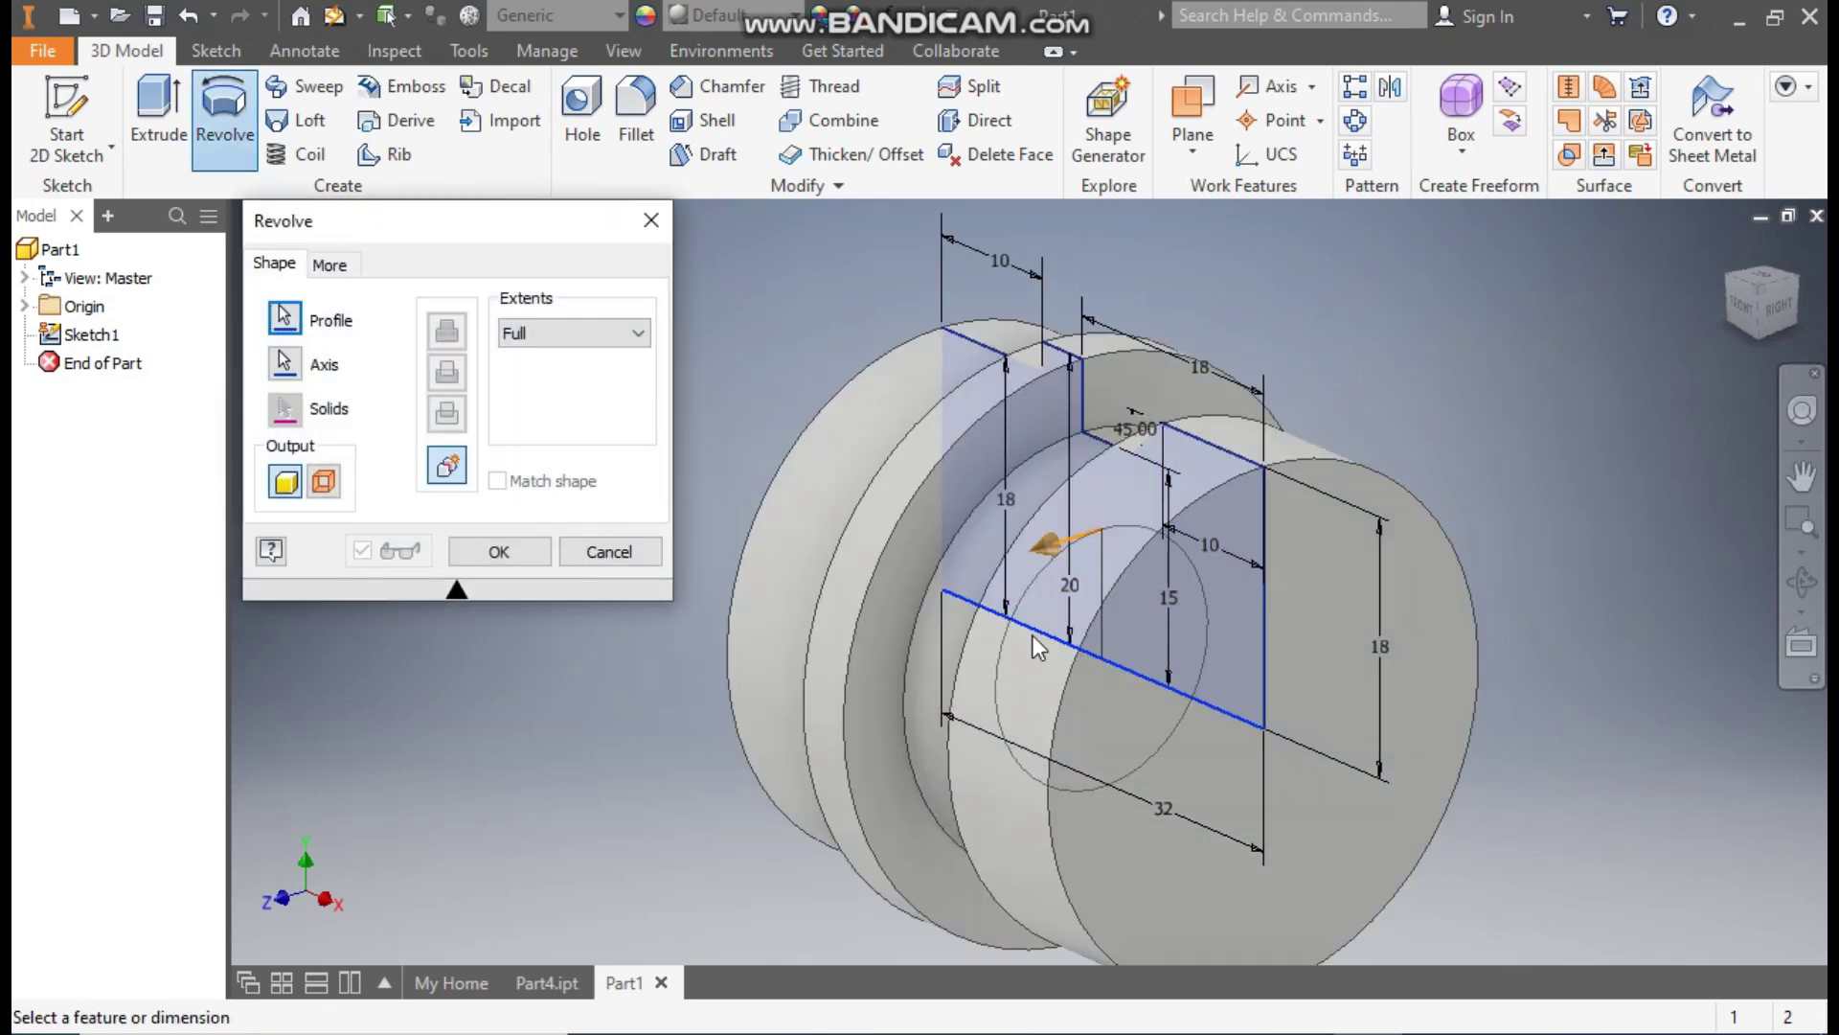
{"action": "left_click", "coordinate": [487, 553]}
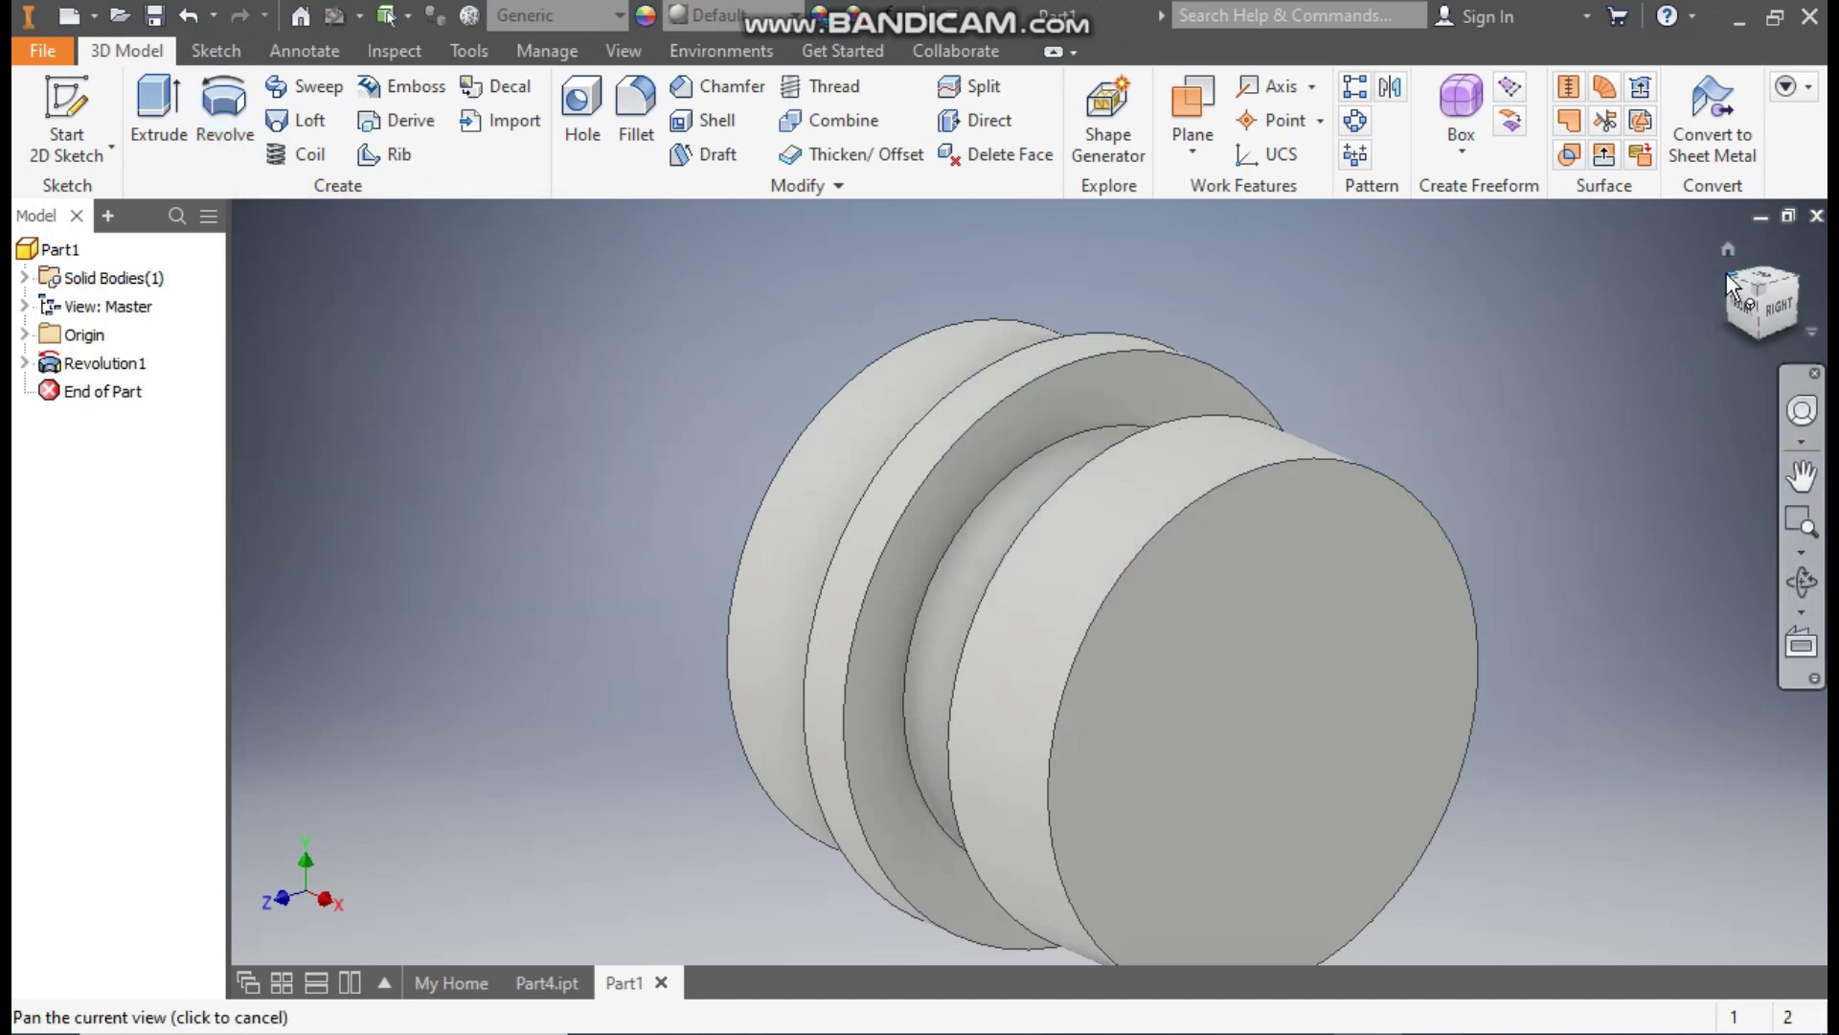
Sketch an inscribed six-sided polygon, about 46.6 mm across corners, centred on the origin on the circular end face nearest the collar.
{"action": "left_click", "coordinate": [1731, 279]}
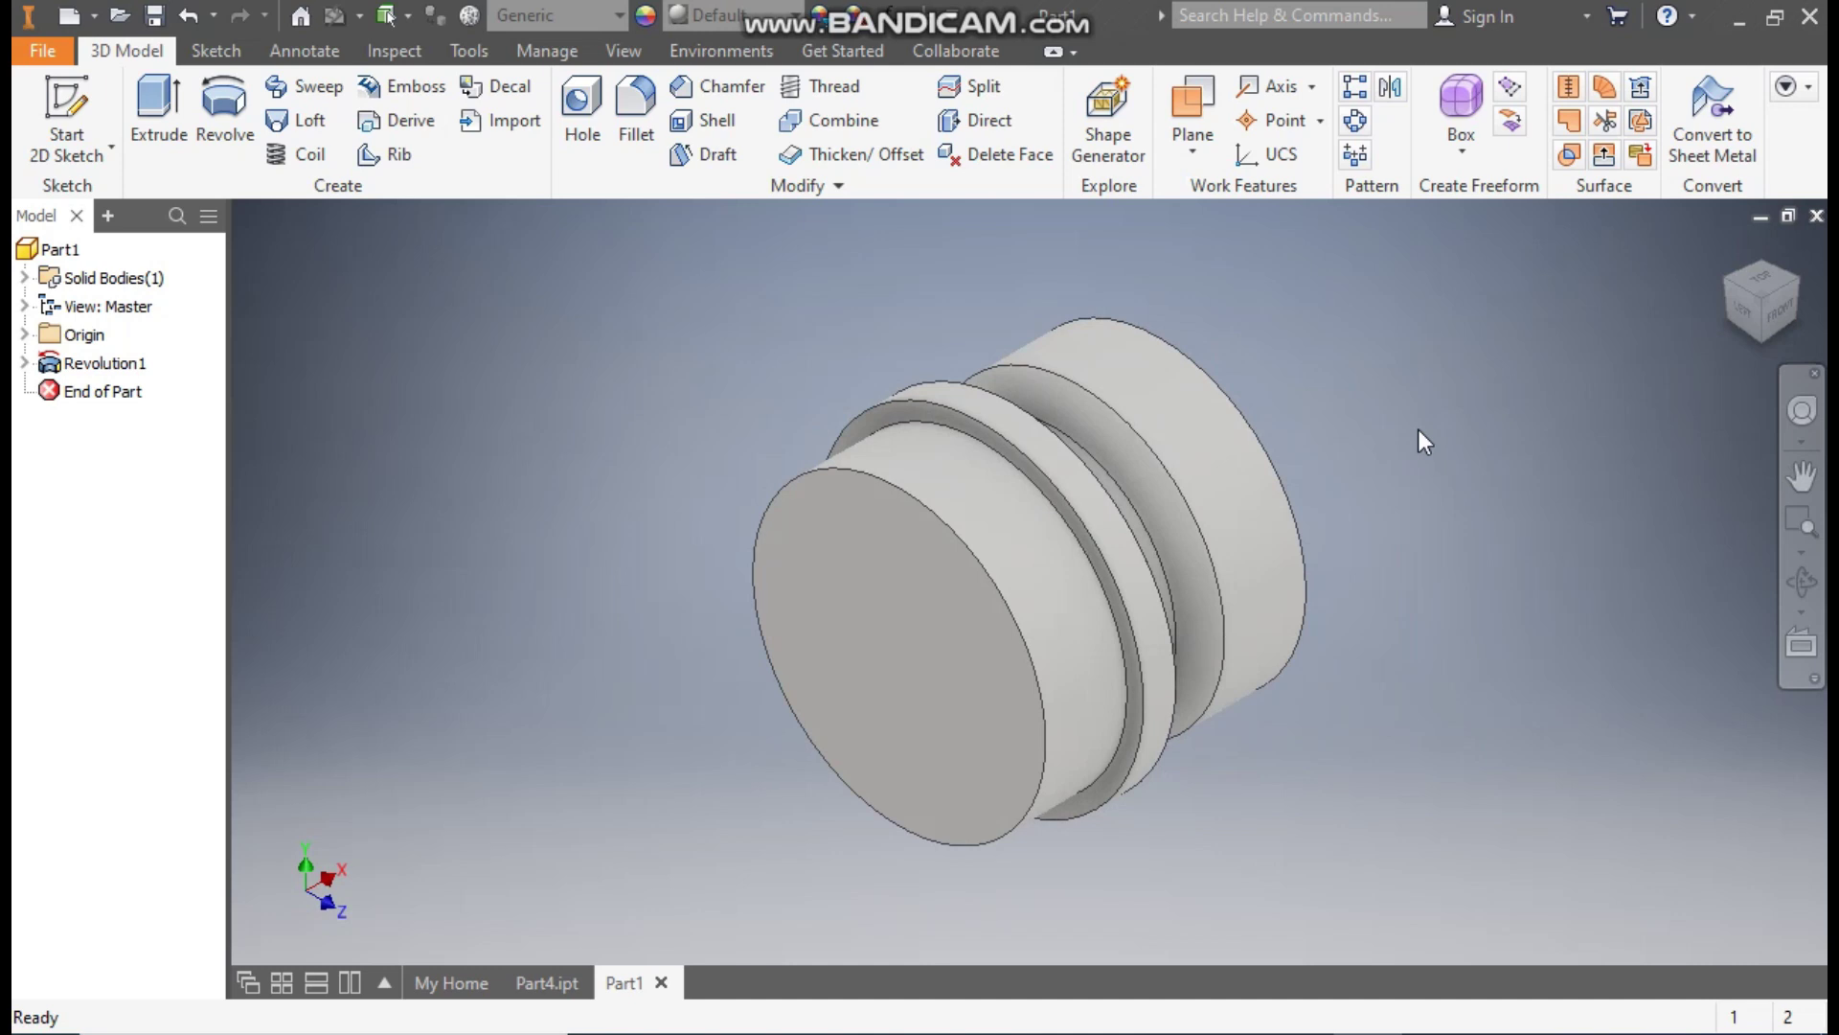
{"action": "left_click", "coordinate": [884, 602]}
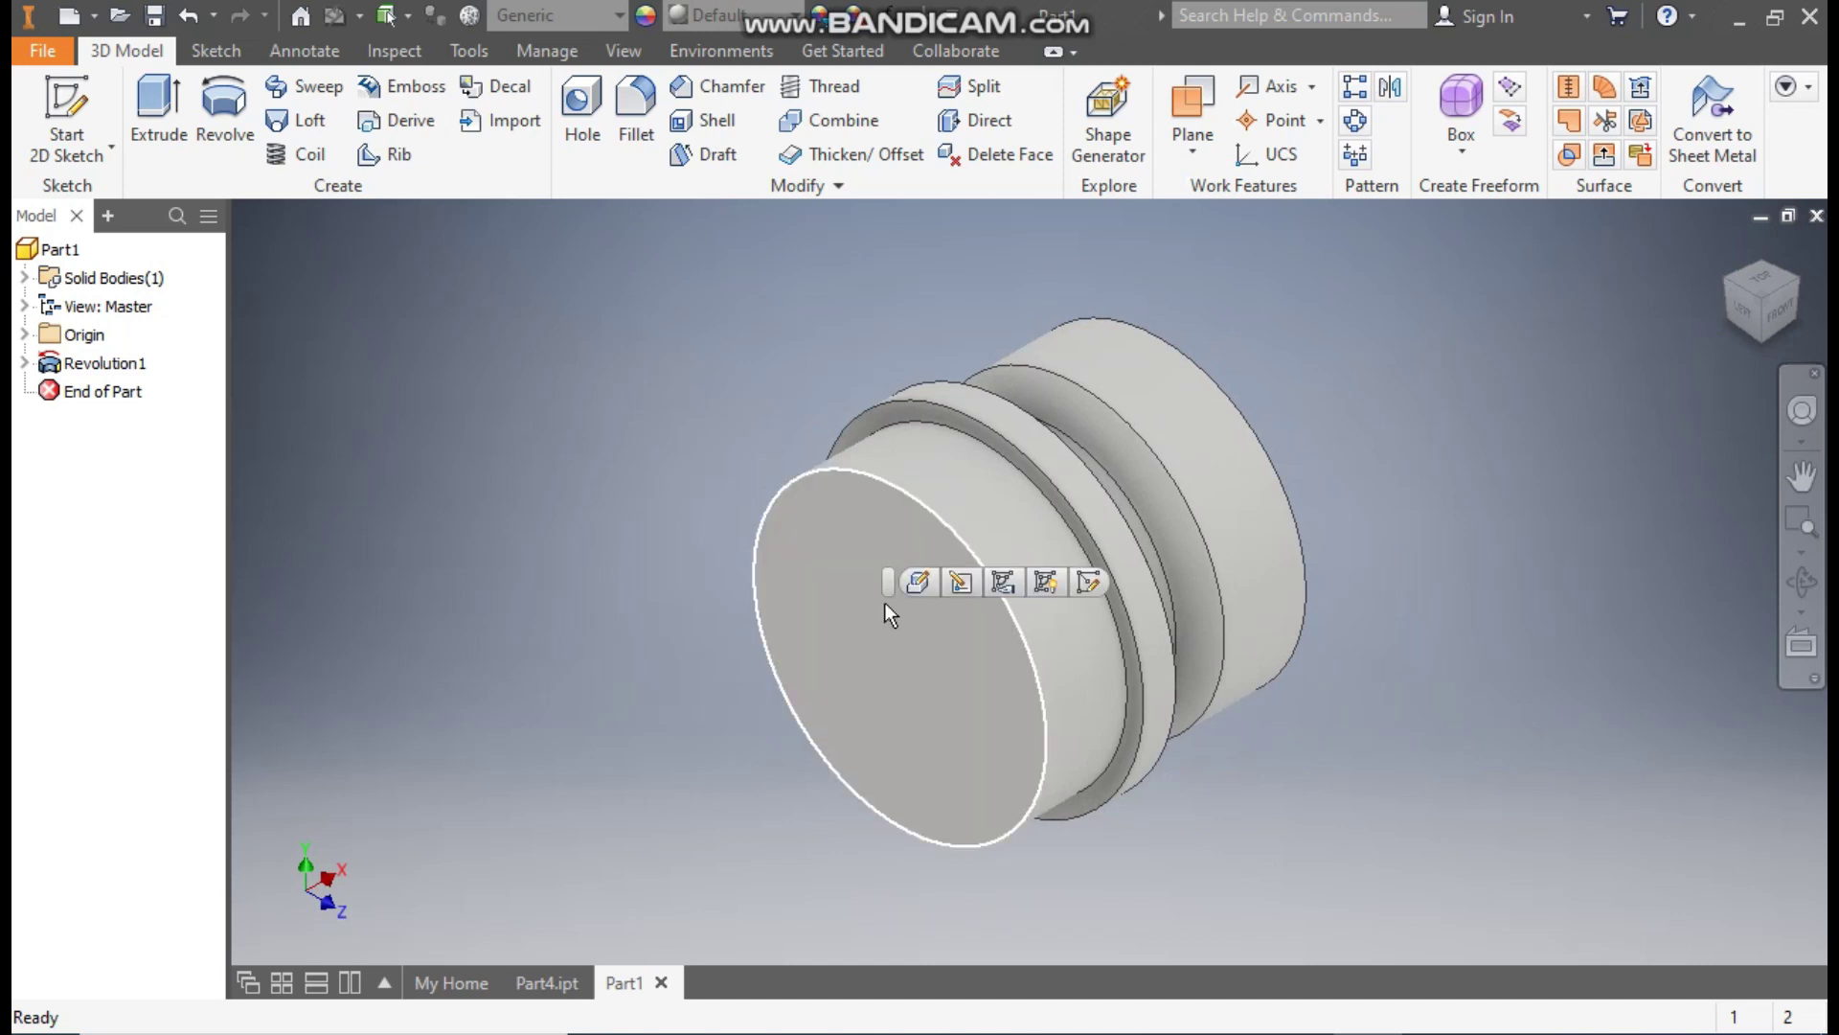
{"action": "left_click", "coordinate": [1094, 580]}
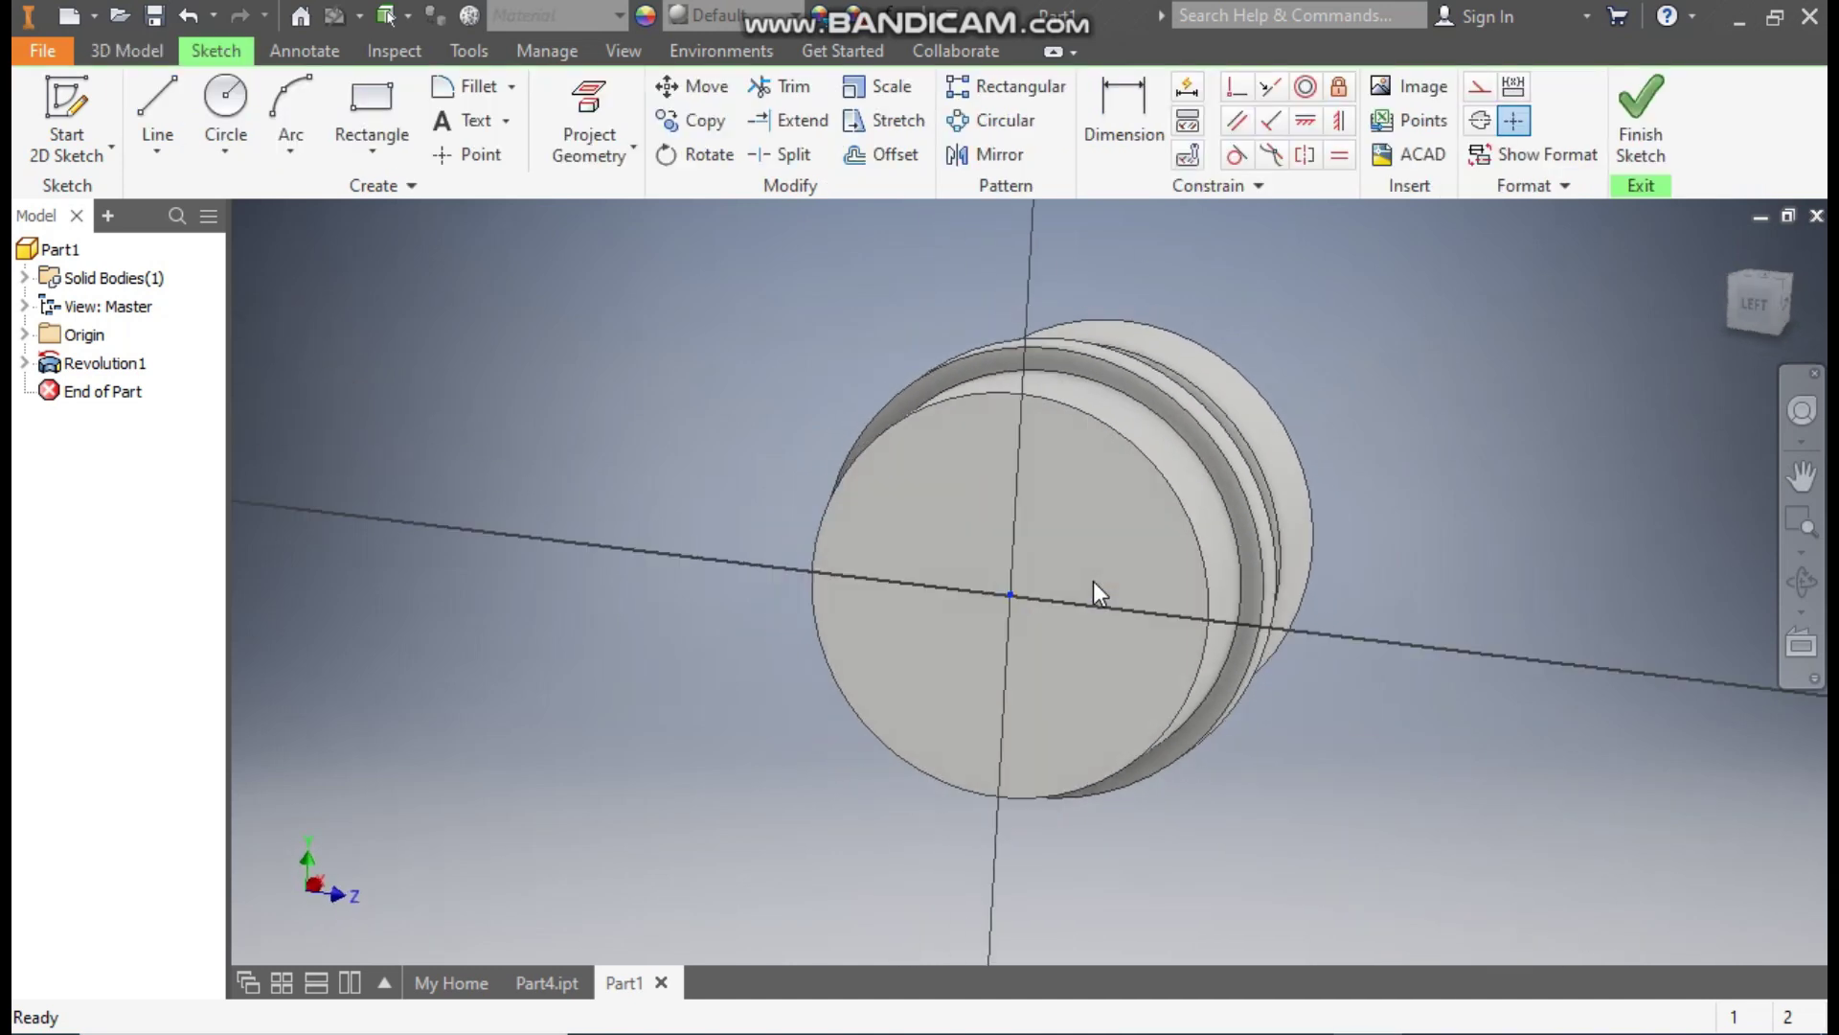
{"action": "middle_click_drag", "start_coordinate": [1192, 694], "coordinate": [1202, 598]}
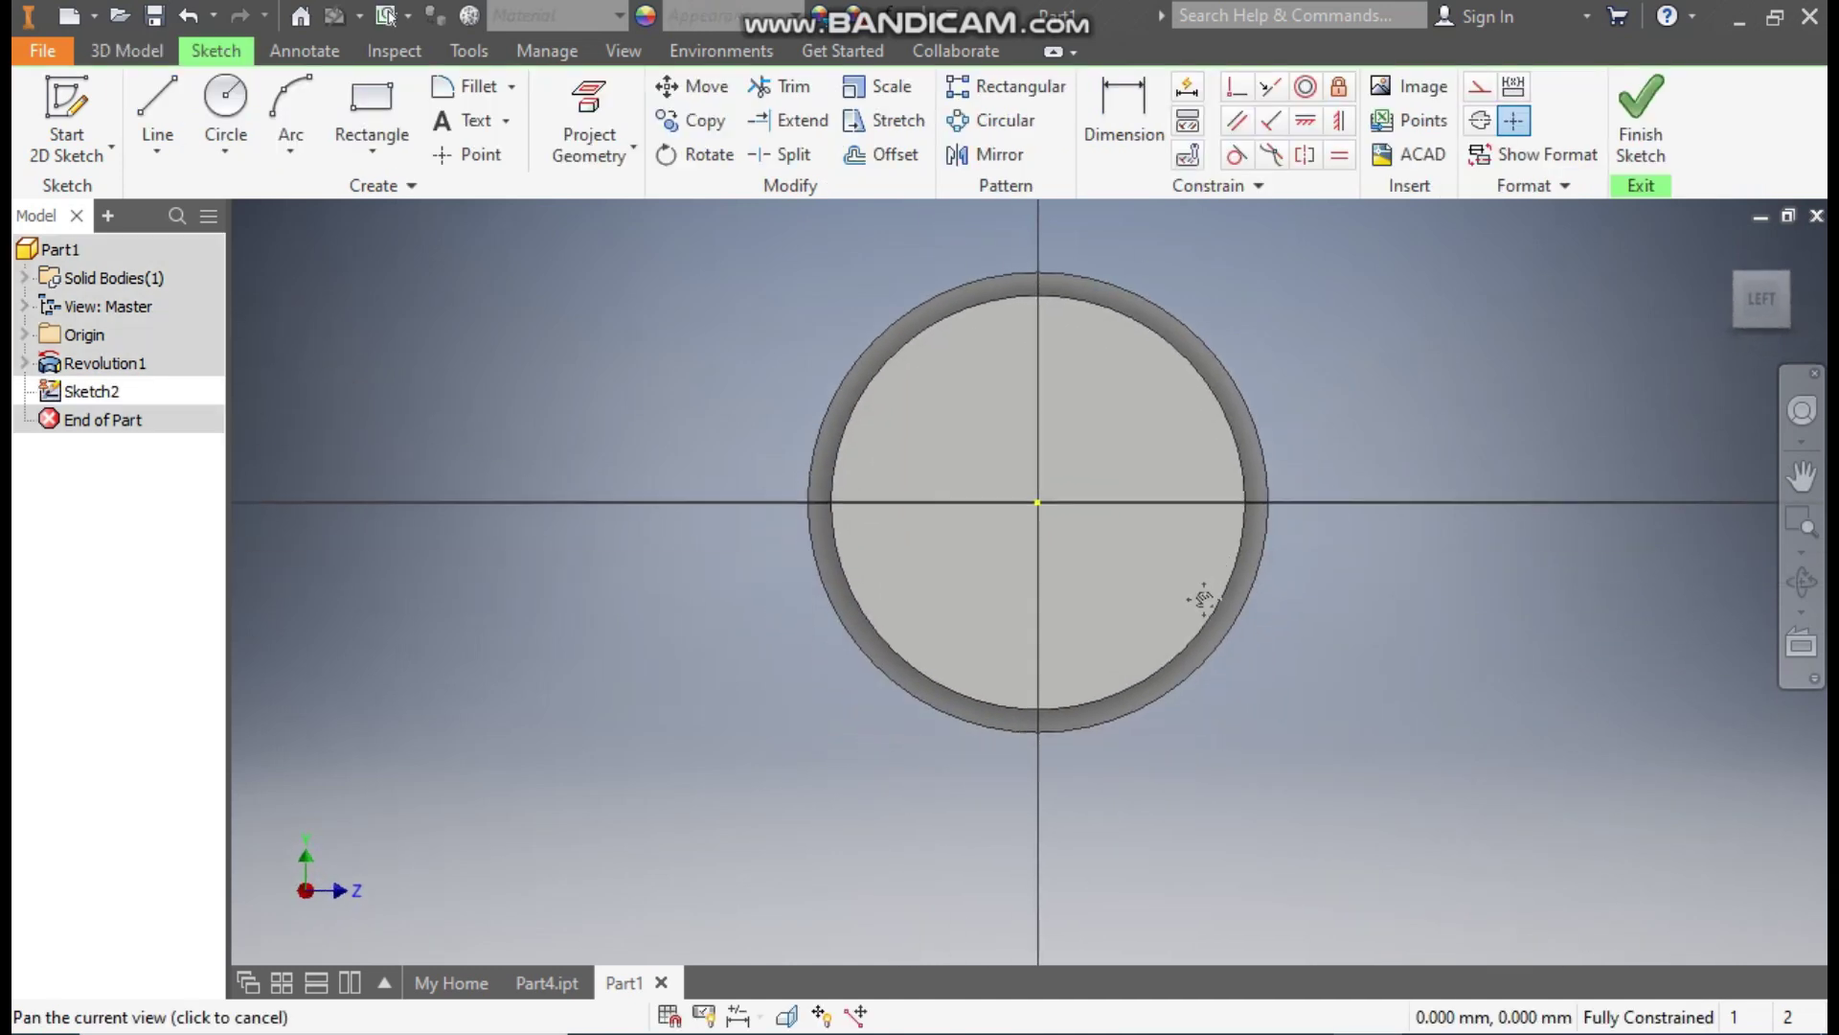
{"action": "left_click", "coordinate": [381, 157]}
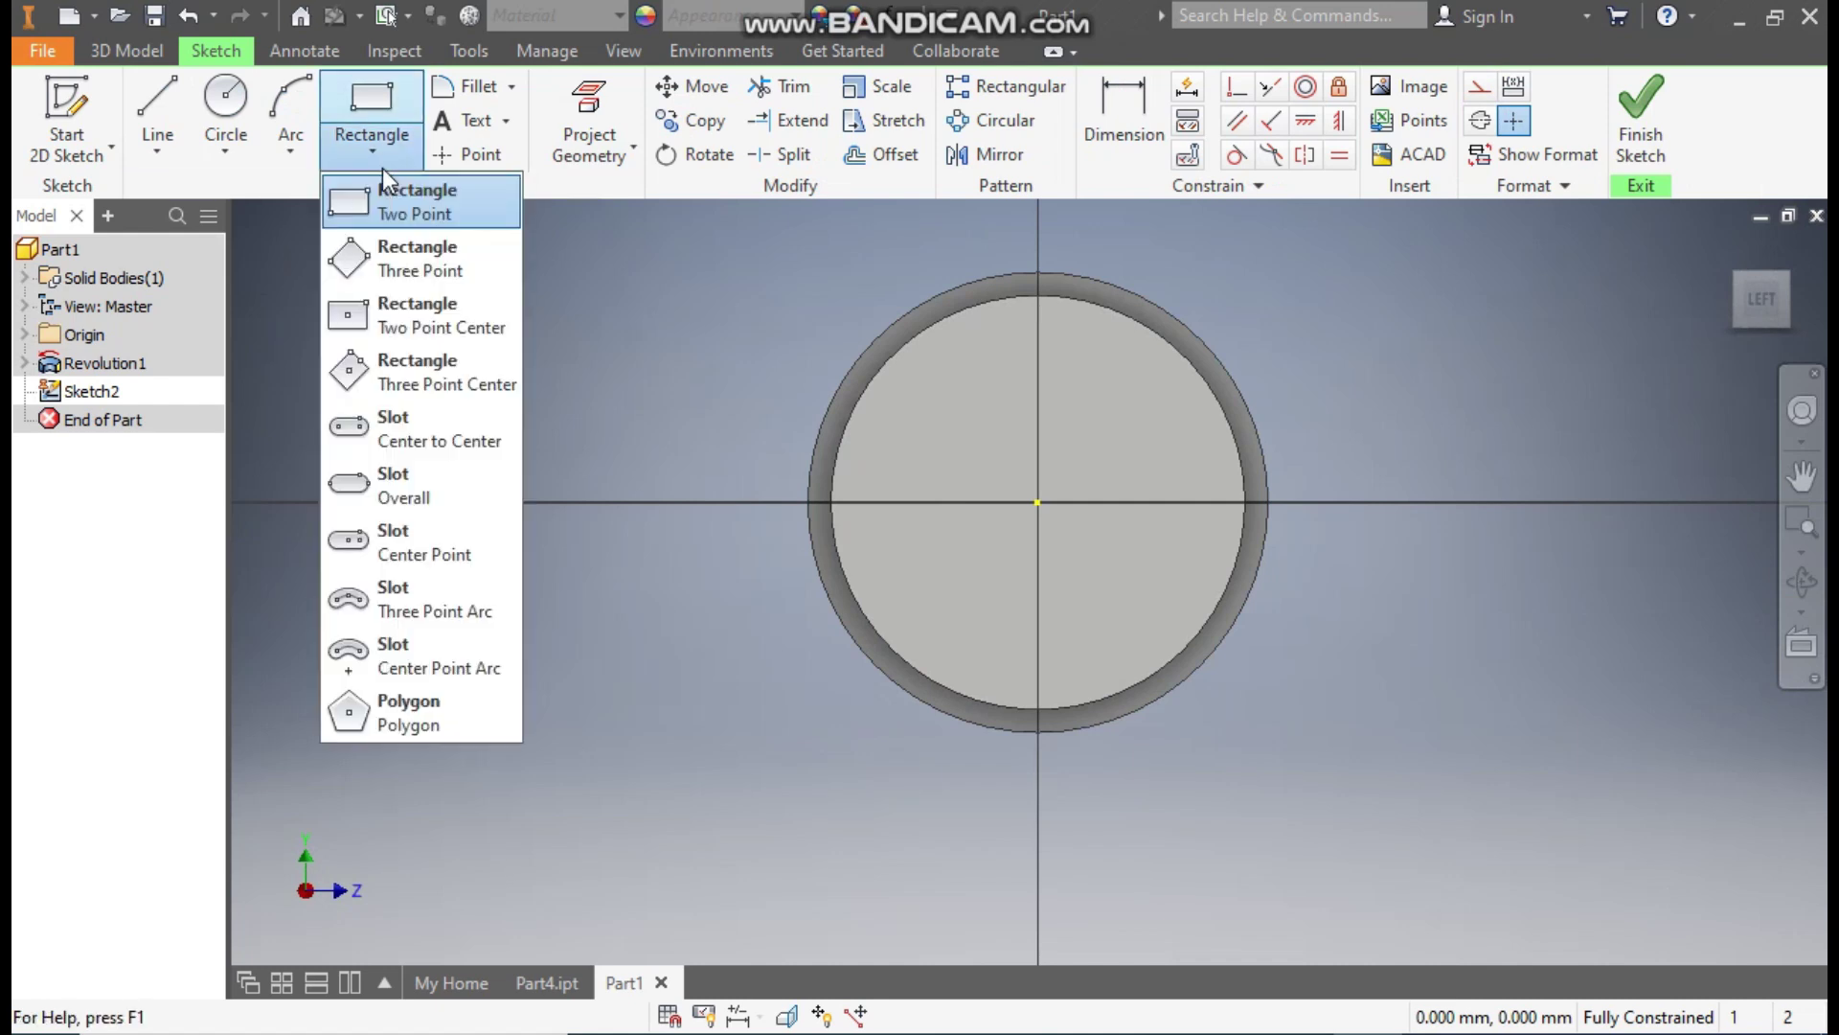
{"action": "left_click", "coordinate": [417, 707]}
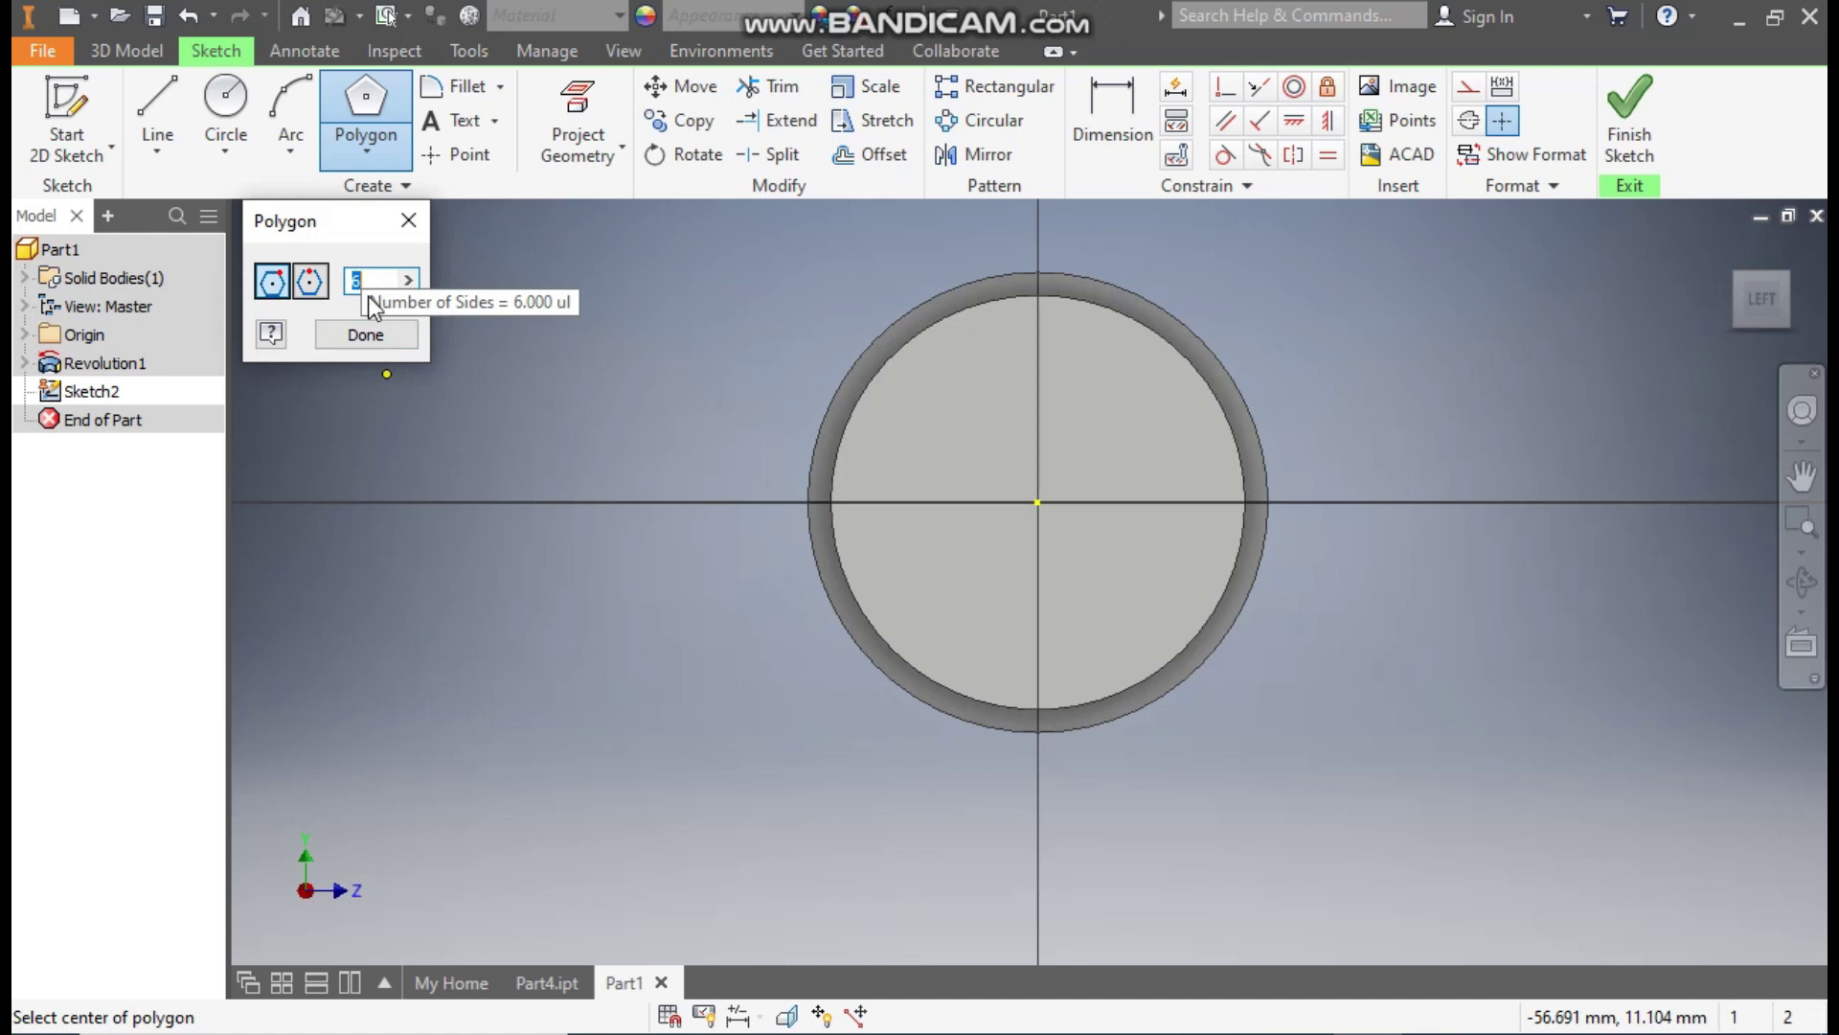
{"action": "left_click", "coordinate": [1039, 502]}
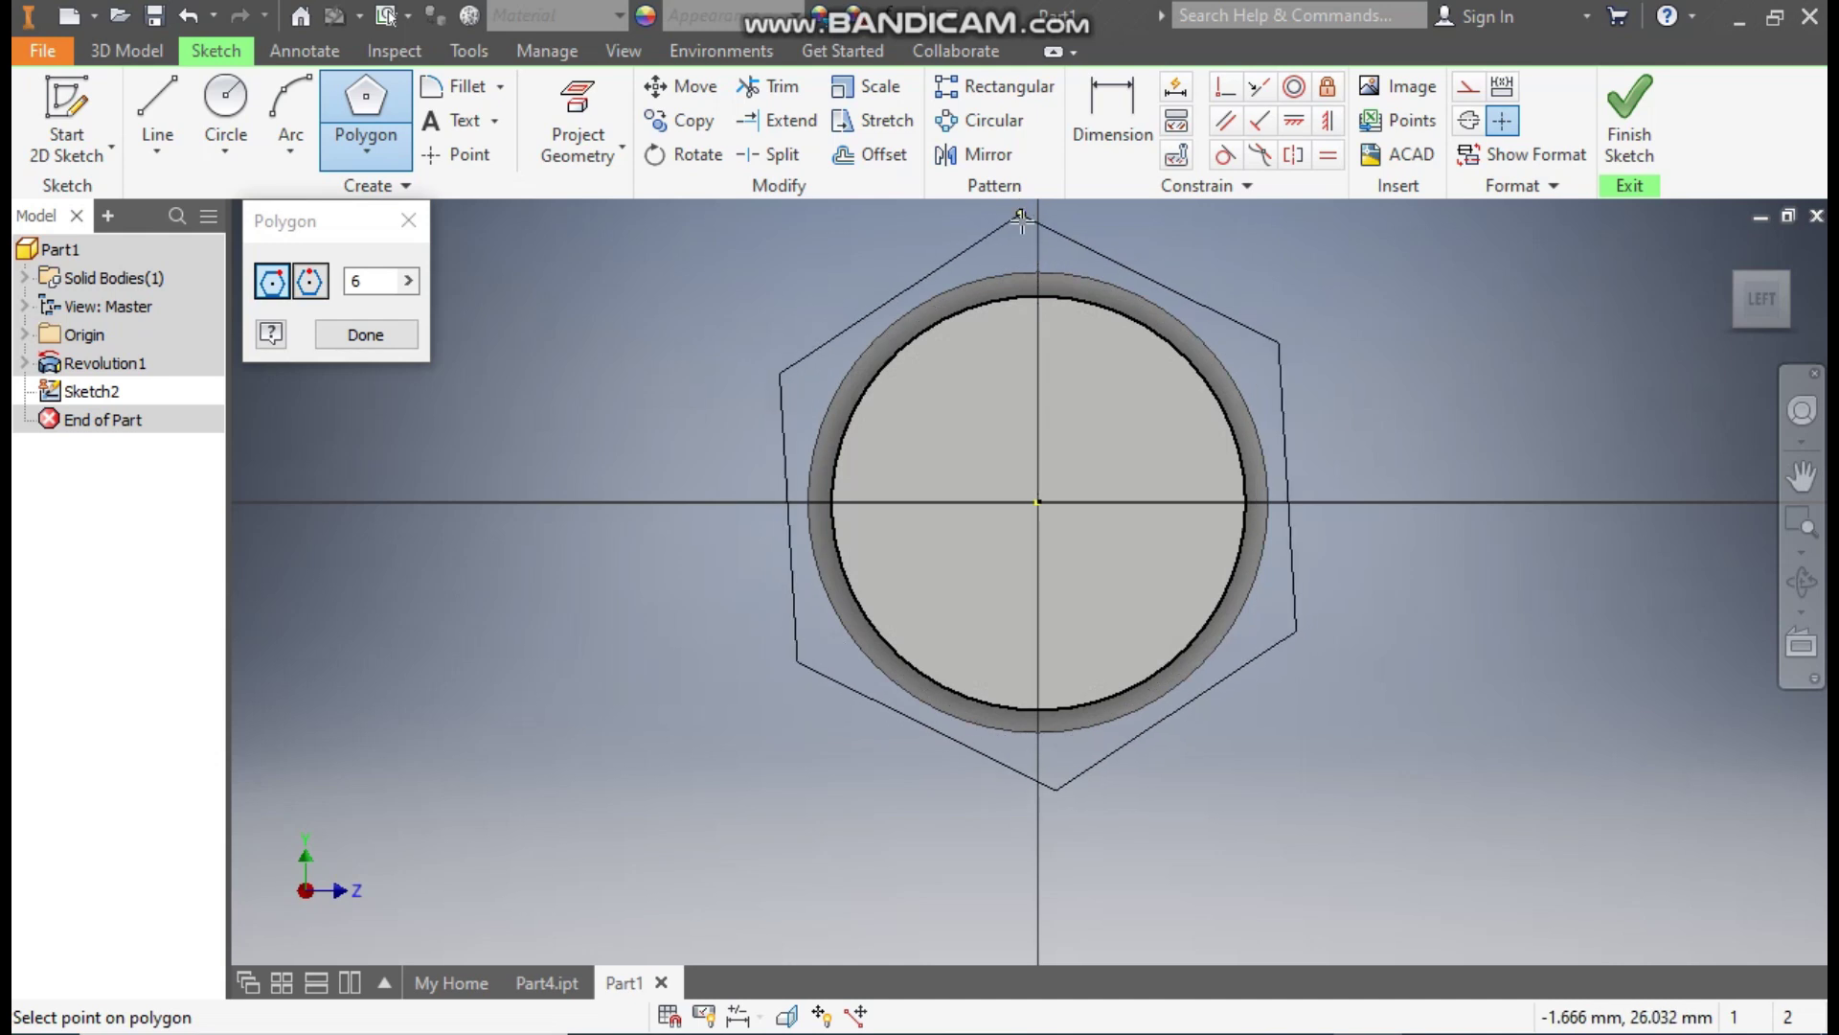
{"action": "left_click", "coordinate": [1029, 233]}
{"action": "middle_click_drag", "start_coordinate": [1522, 402], "coordinate": [1521, 493]}
Constrain the hexagon's top vertex to align vertically with its centre point.
{"action": "left_click", "coordinate": [1328, 120]}
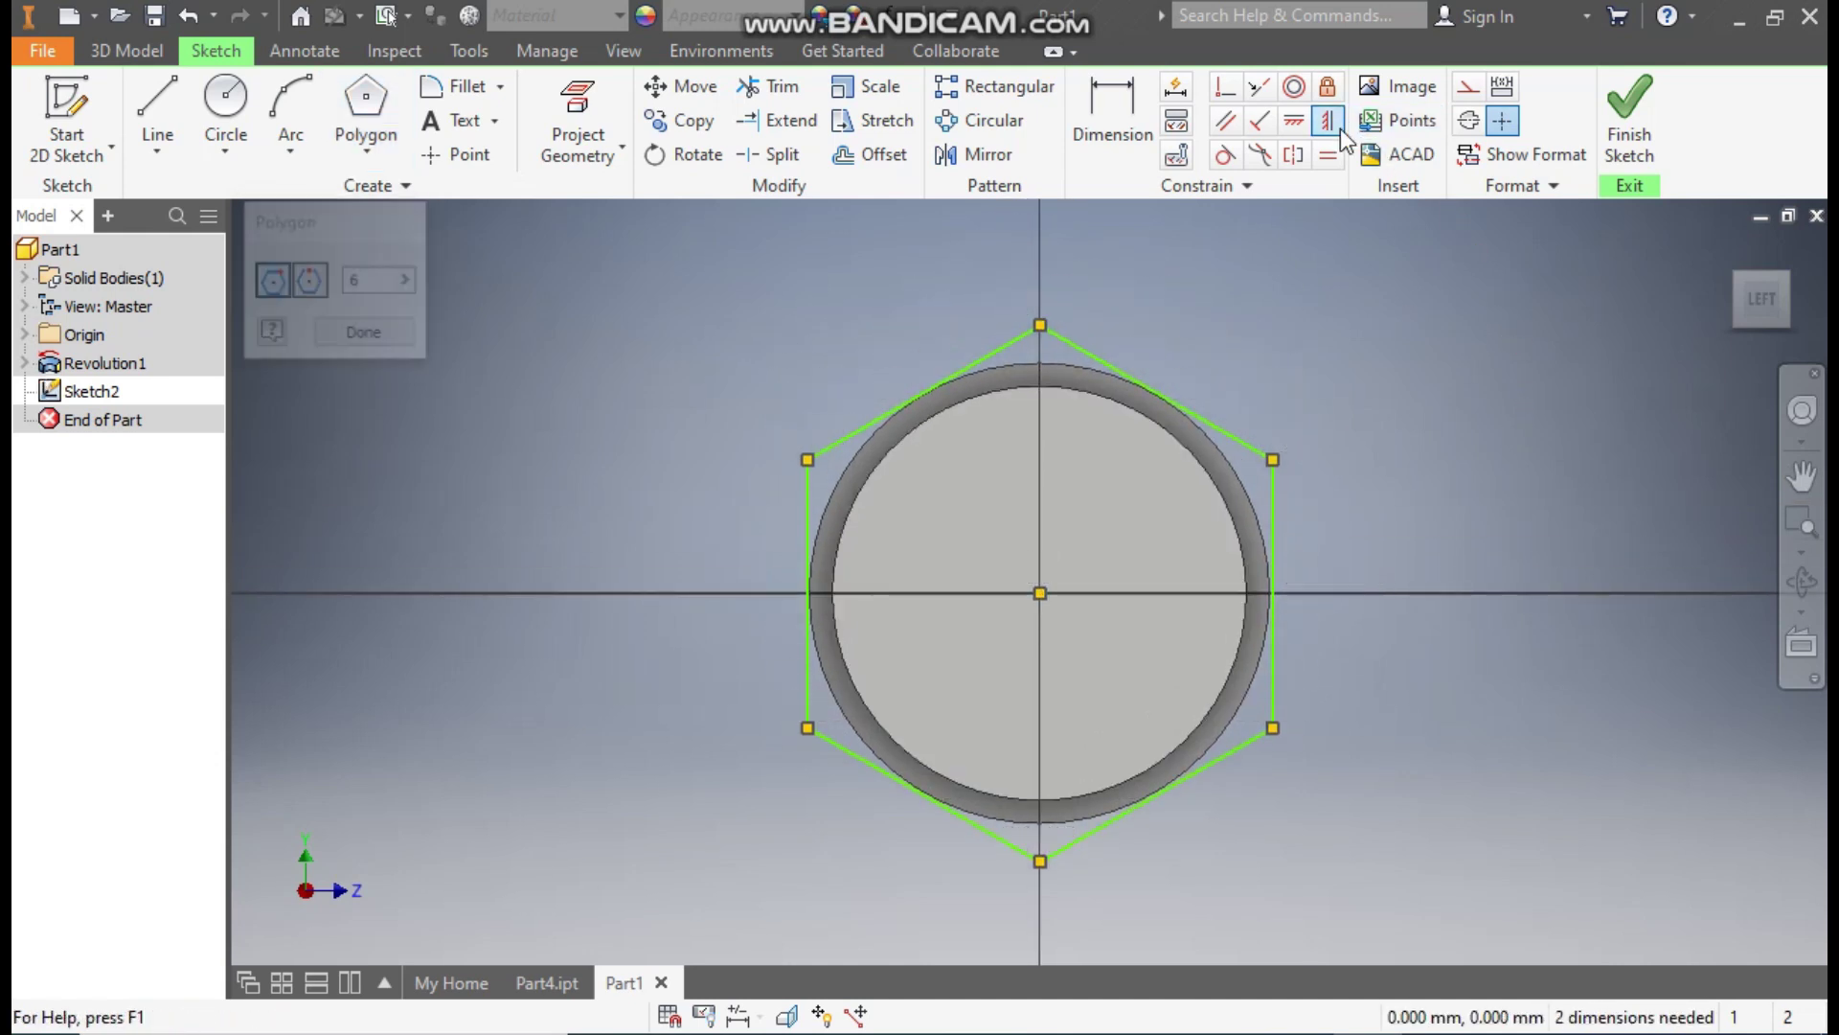
{"action": "left_click", "coordinate": [1046, 327]}
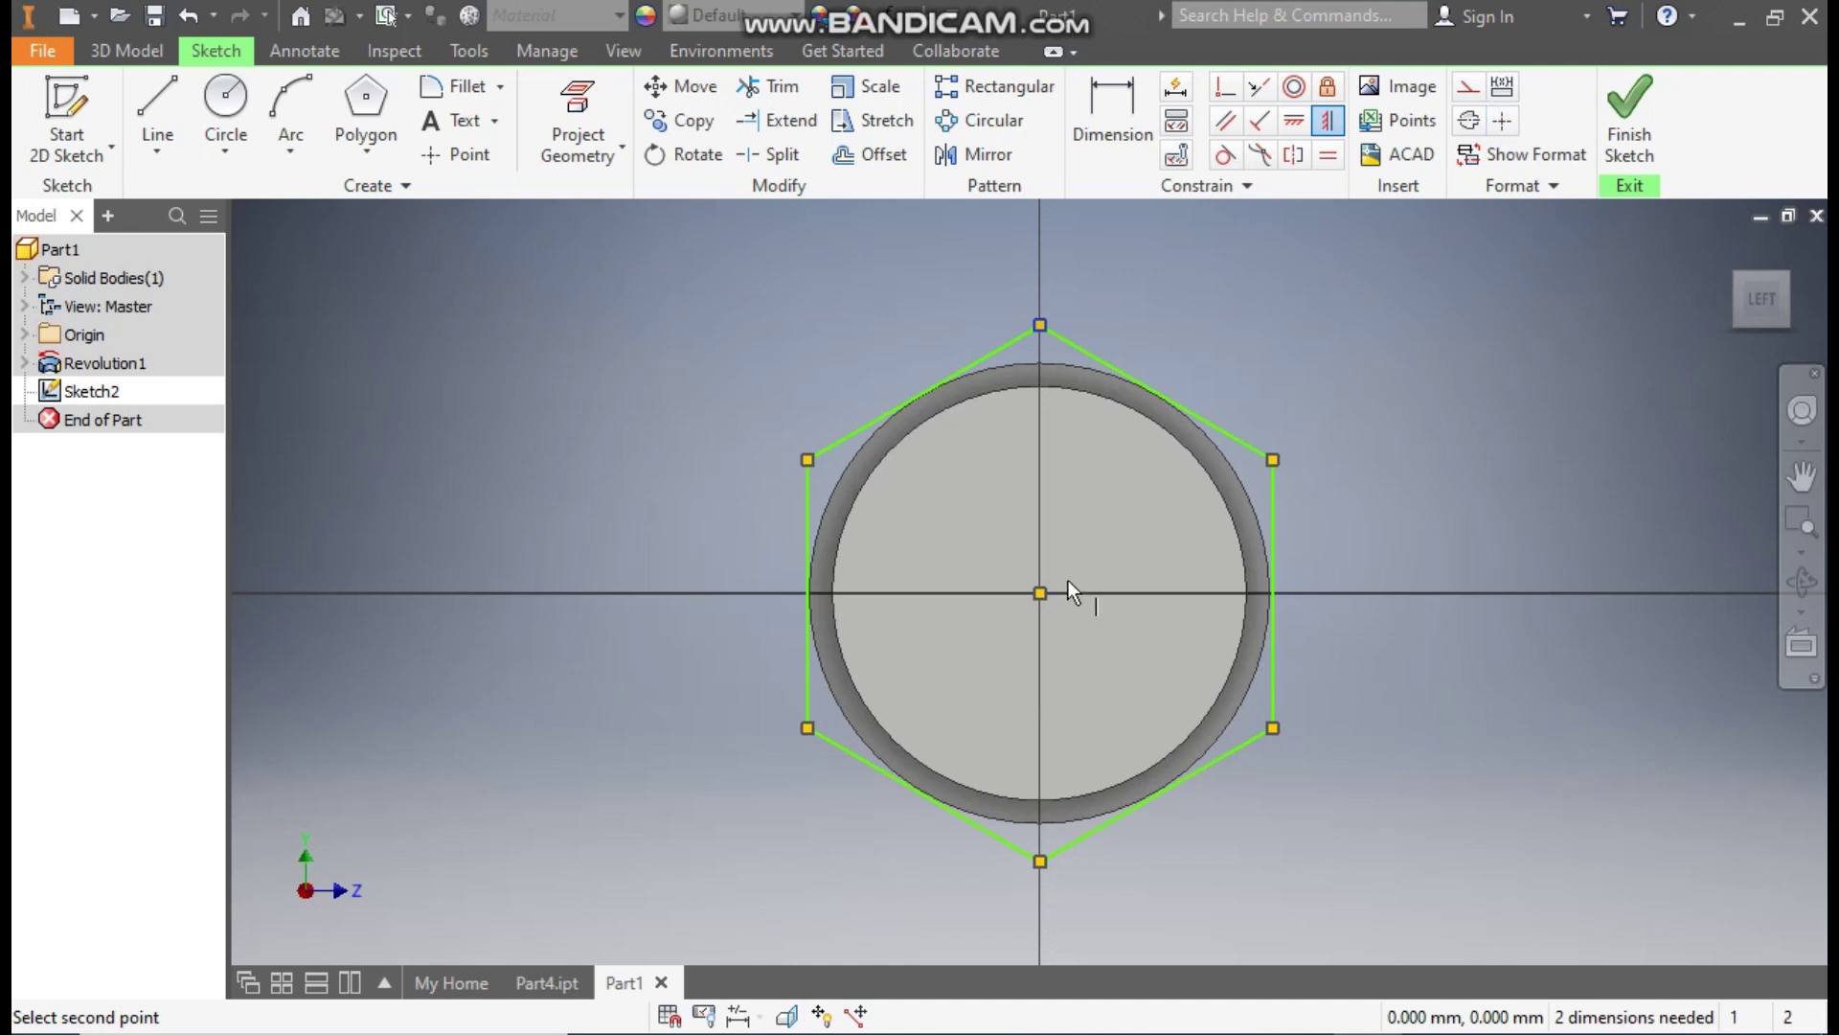
{"action": "left_click", "coordinate": [1040, 593]}
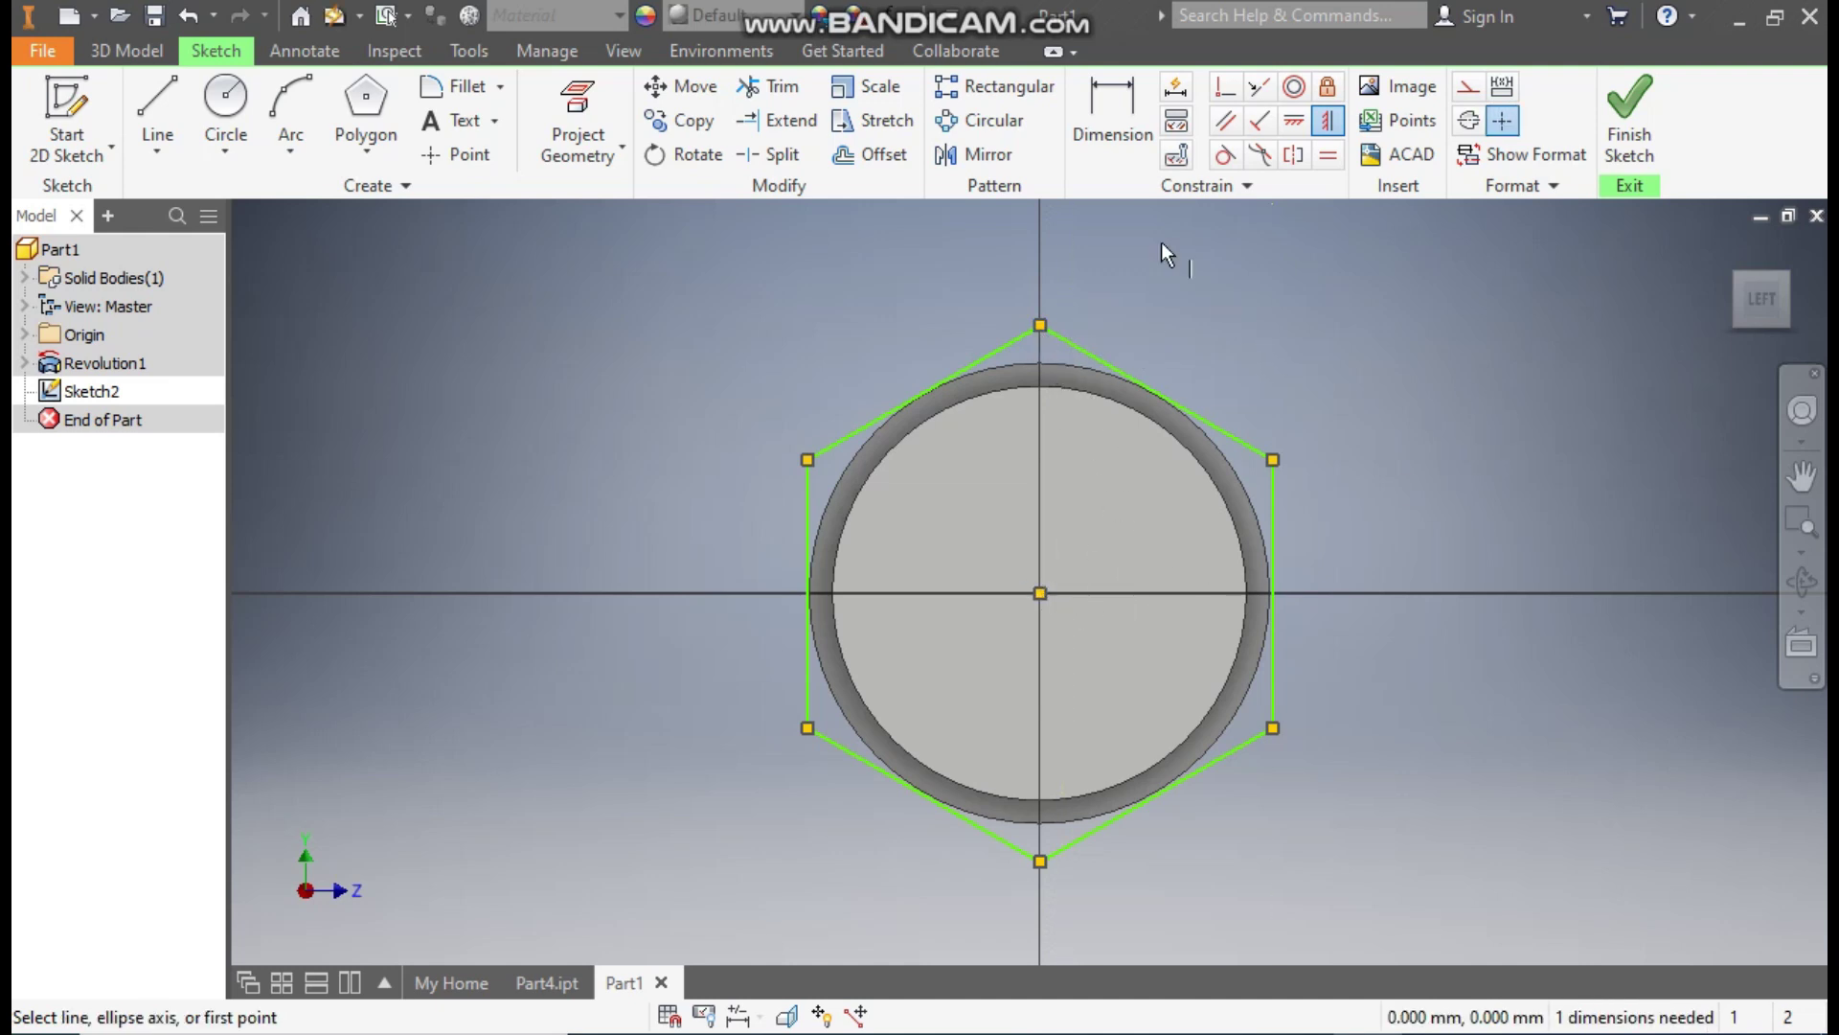
Dimension the distance between the hexagon's top and bottom vertices as 34.6 mm.
{"action": "left_click", "coordinate": [1123, 93]}
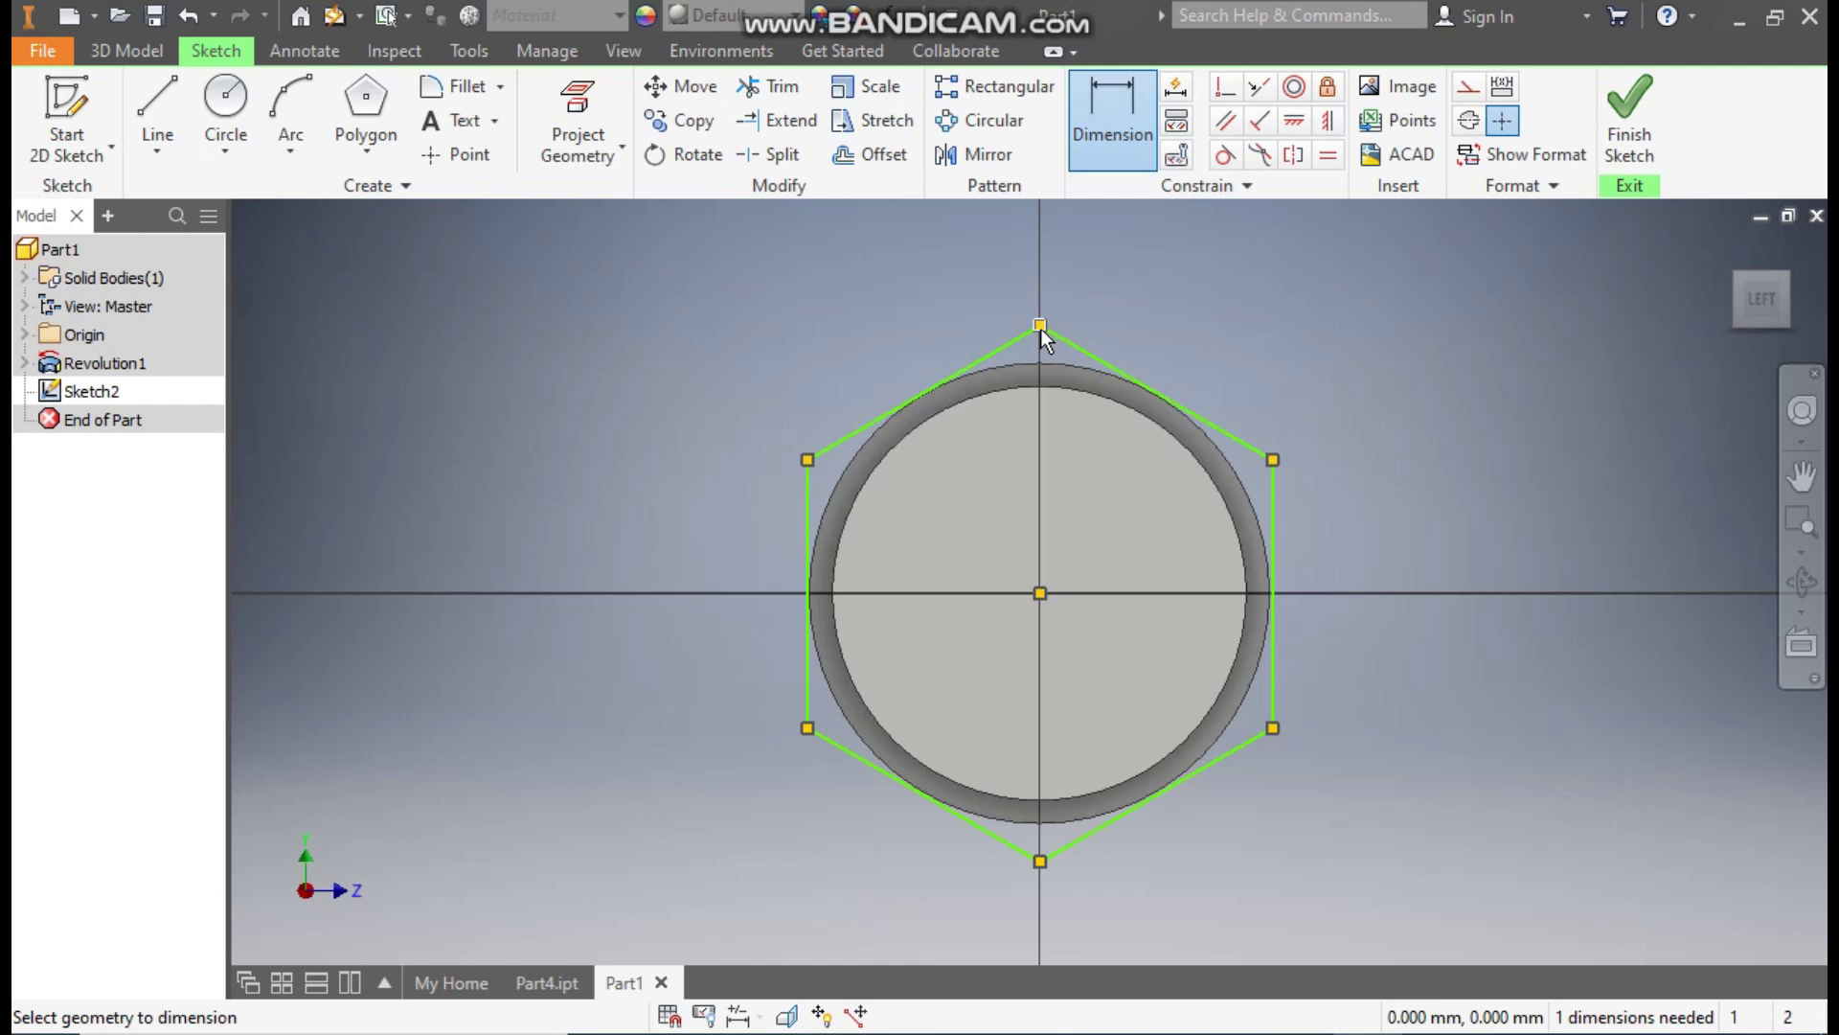
{"action": "left_click", "coordinate": [1039, 862]}
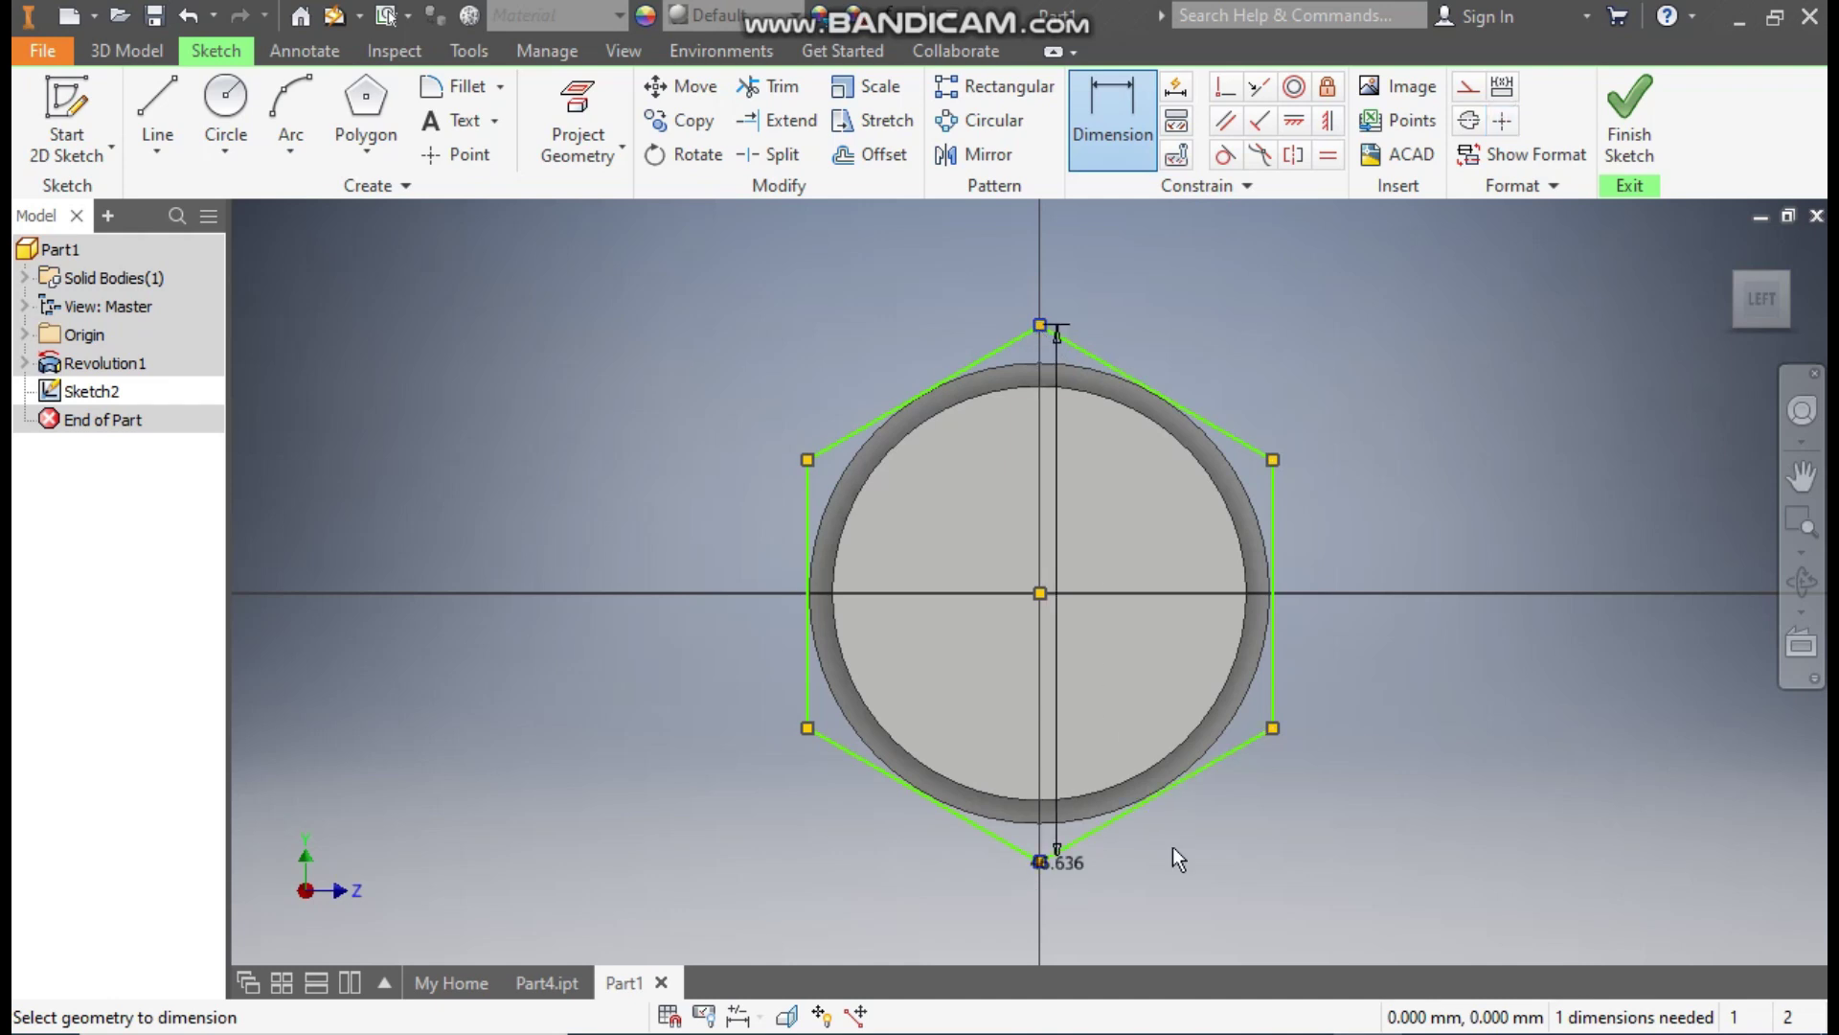
{"action": "left_click", "coordinate": [1556, 606]}
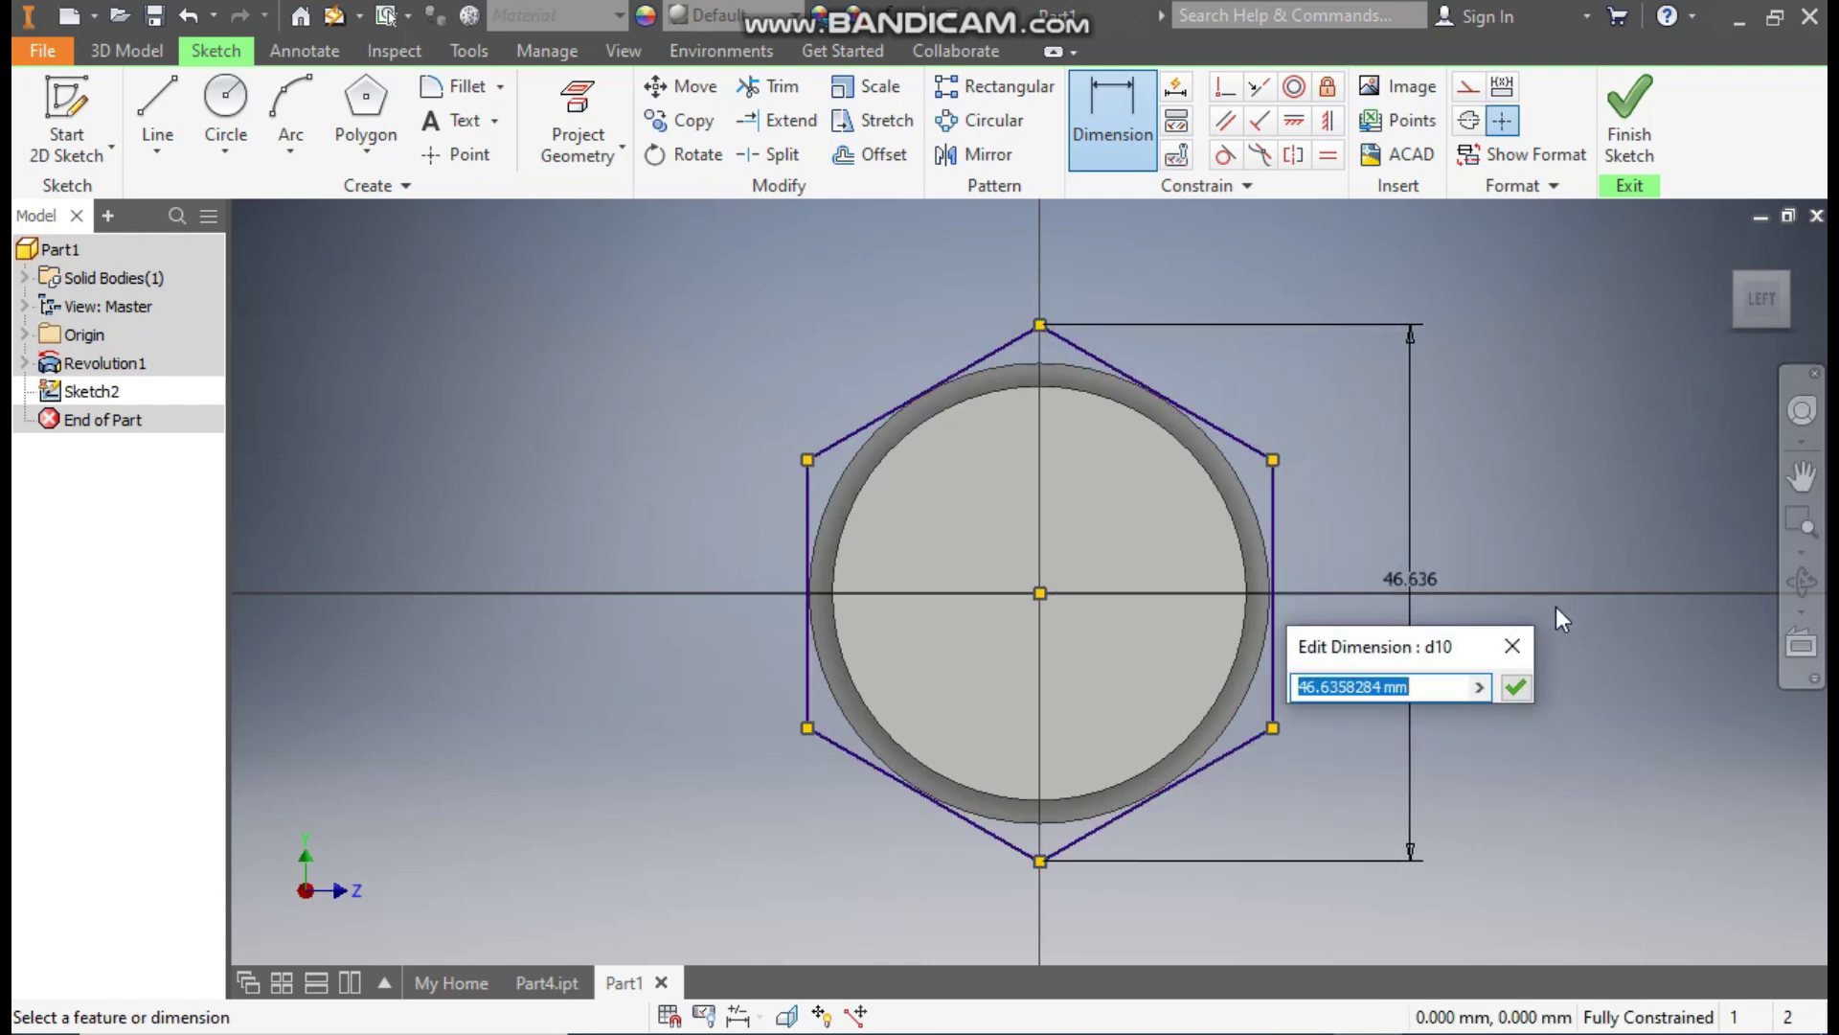
{"action": "type", "text": "34."}
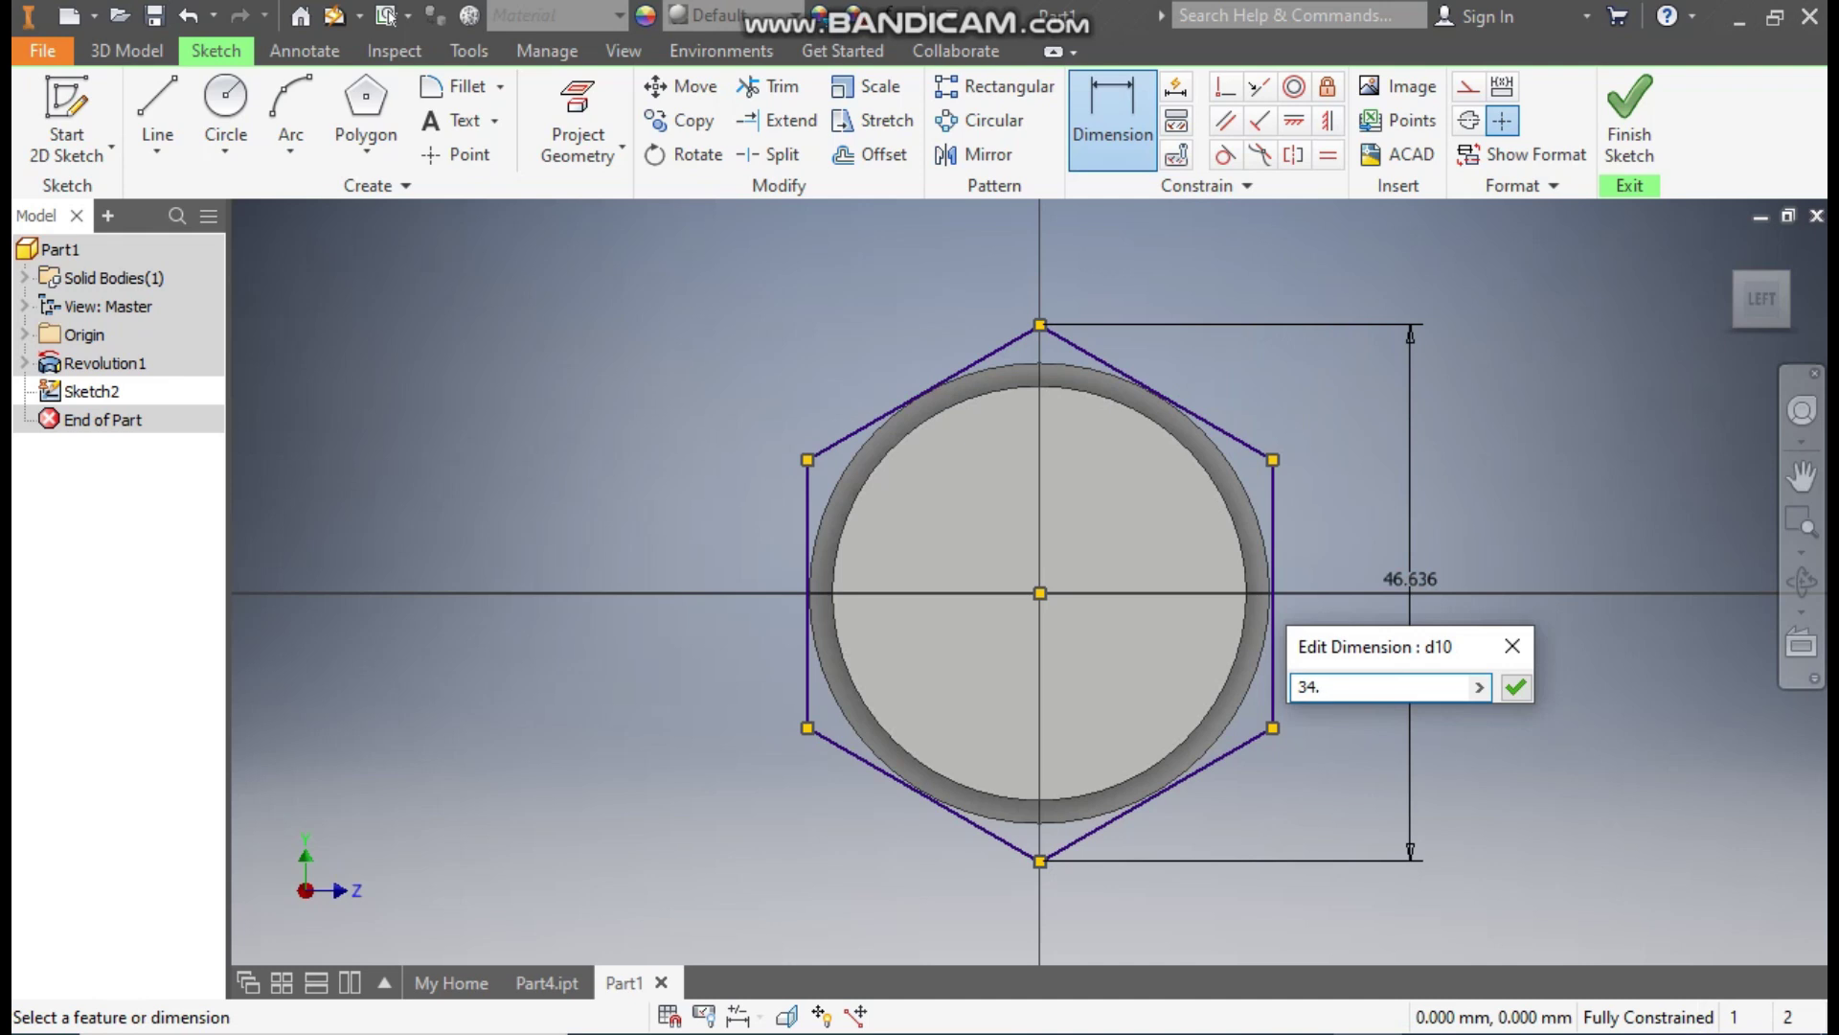
{"action": "key", "text": "Return"}
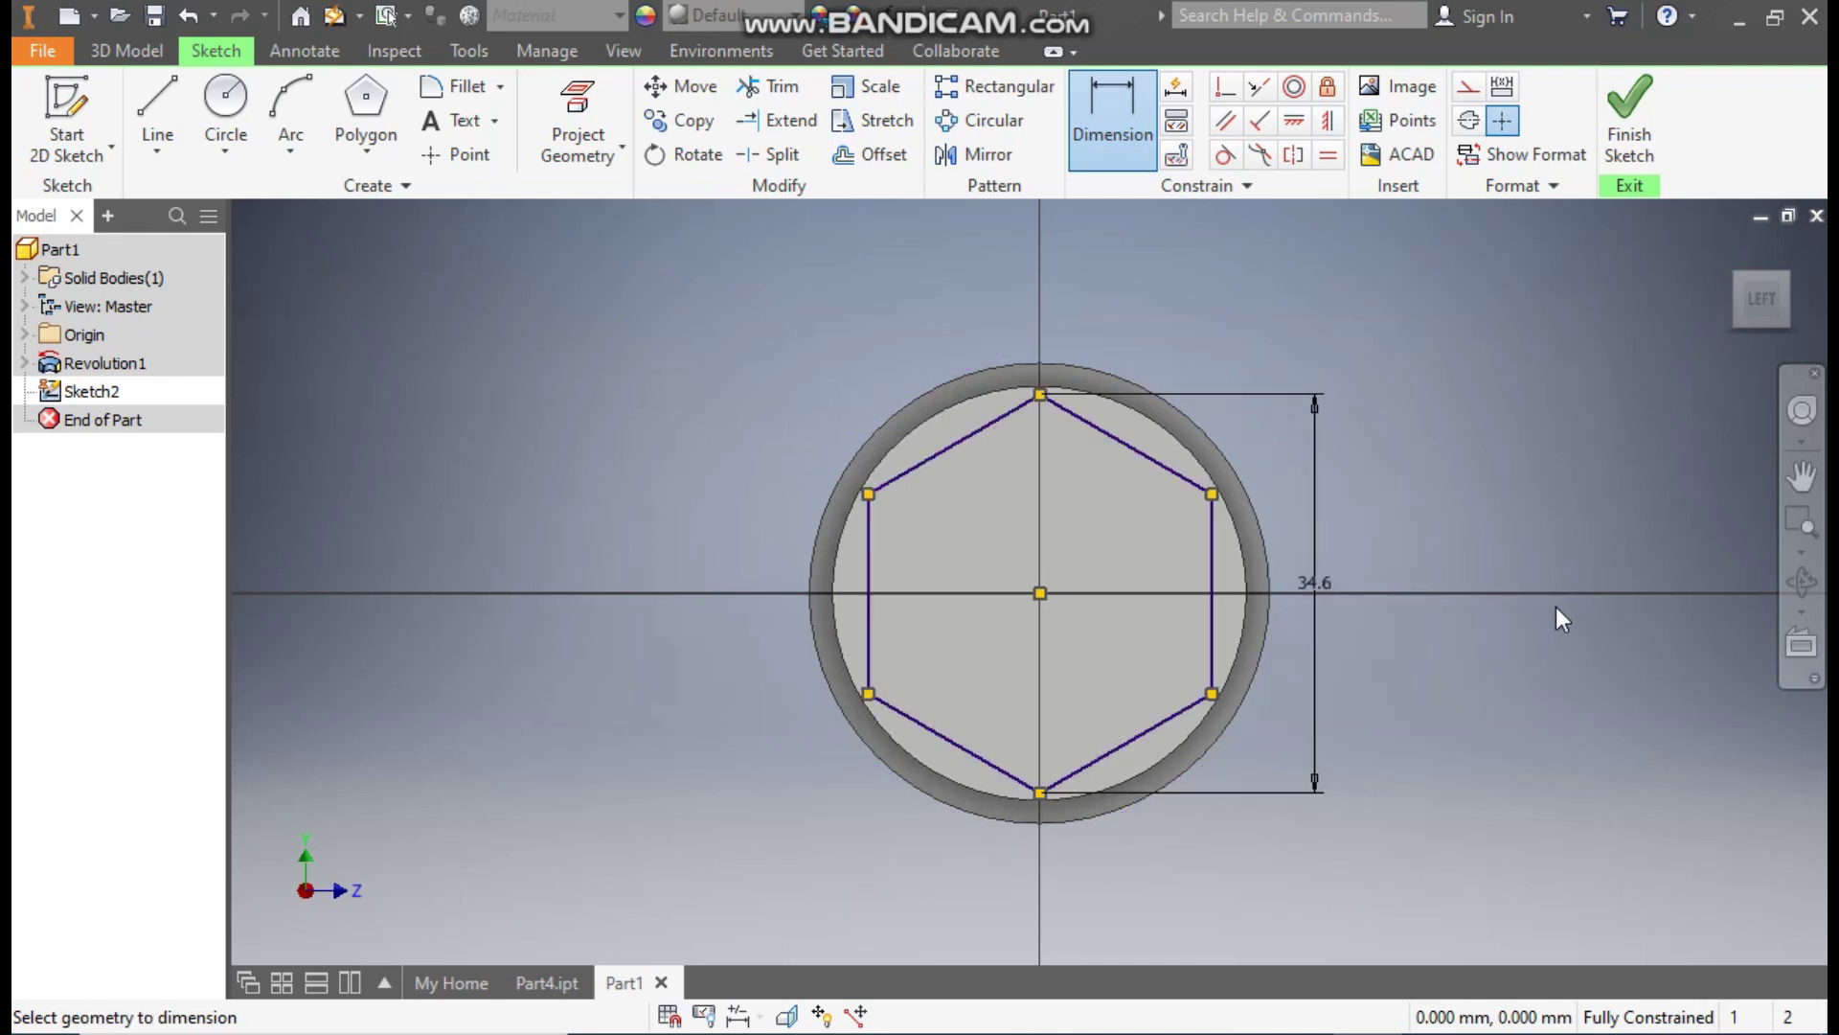
{"action": "key", "text": "Escape"}
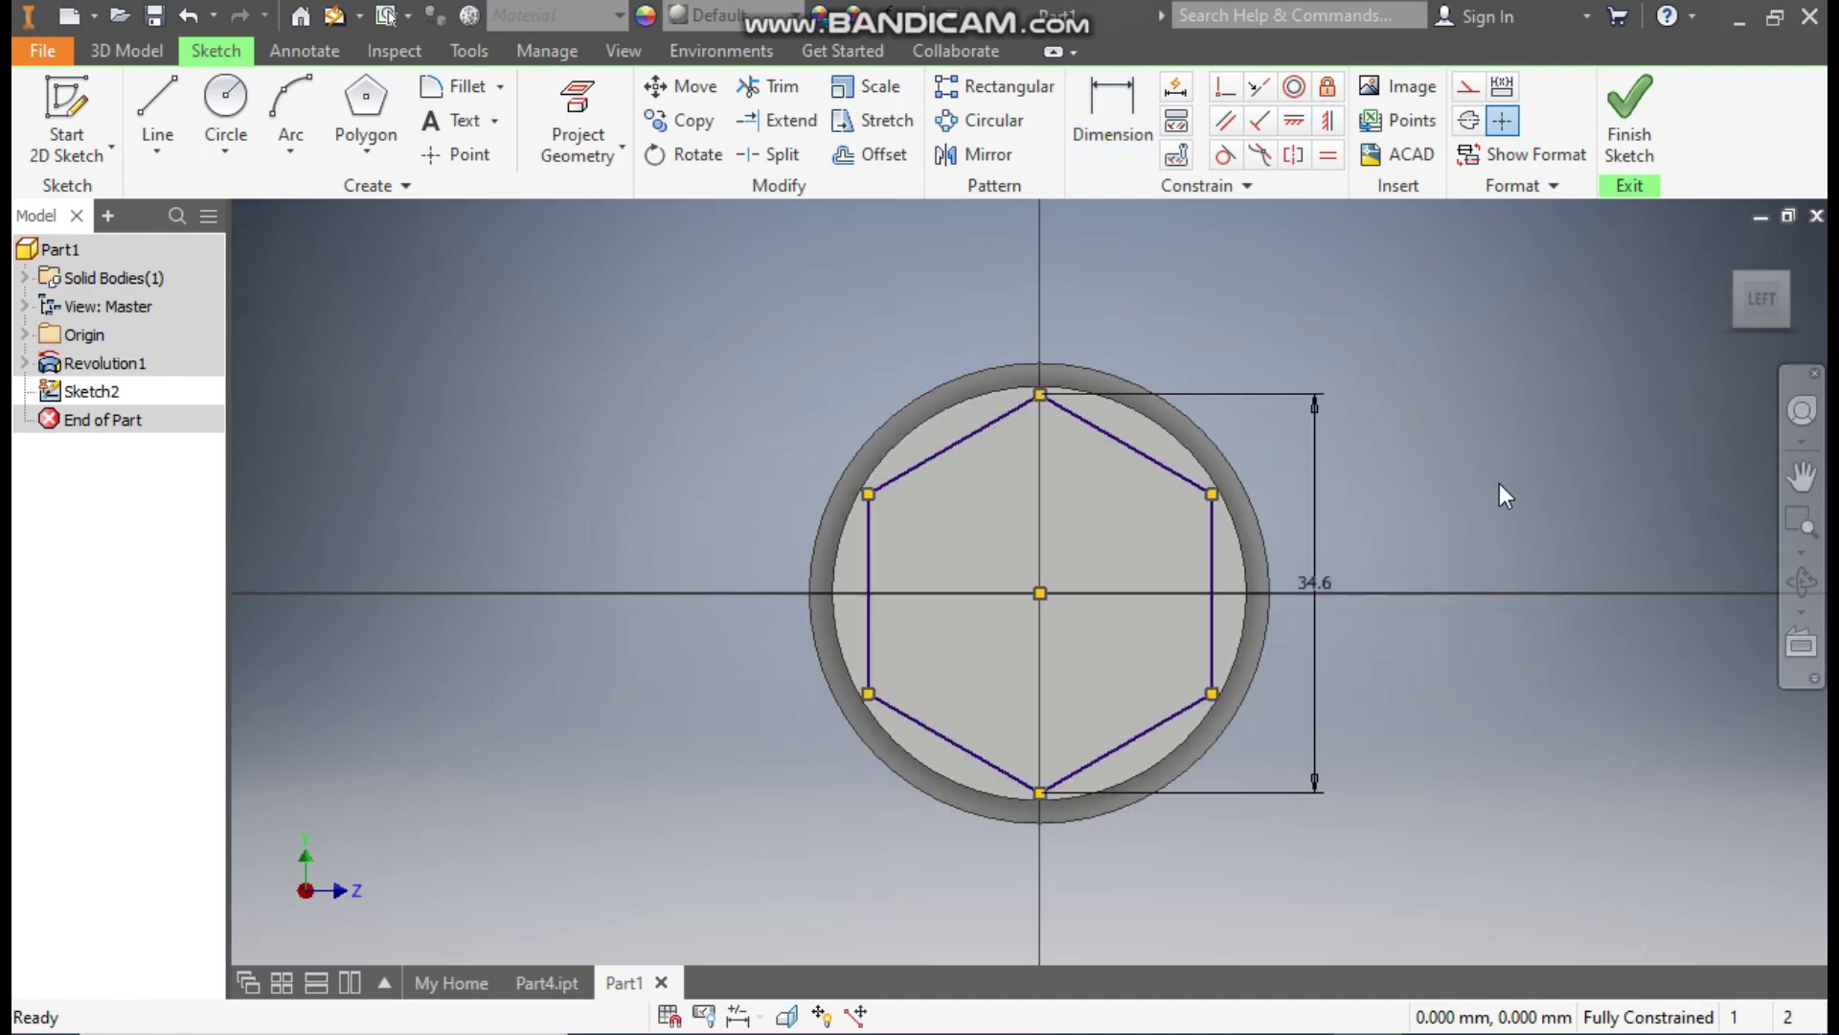
Project the end face's circular edge into the hexagon sketch and finish the sketch.
{"action": "scroll", "coordinate": [1060, 515], "scroll_direction": "down", "scroll_amount": 3}
{"action": "left_click", "coordinate": [1172, 302]}
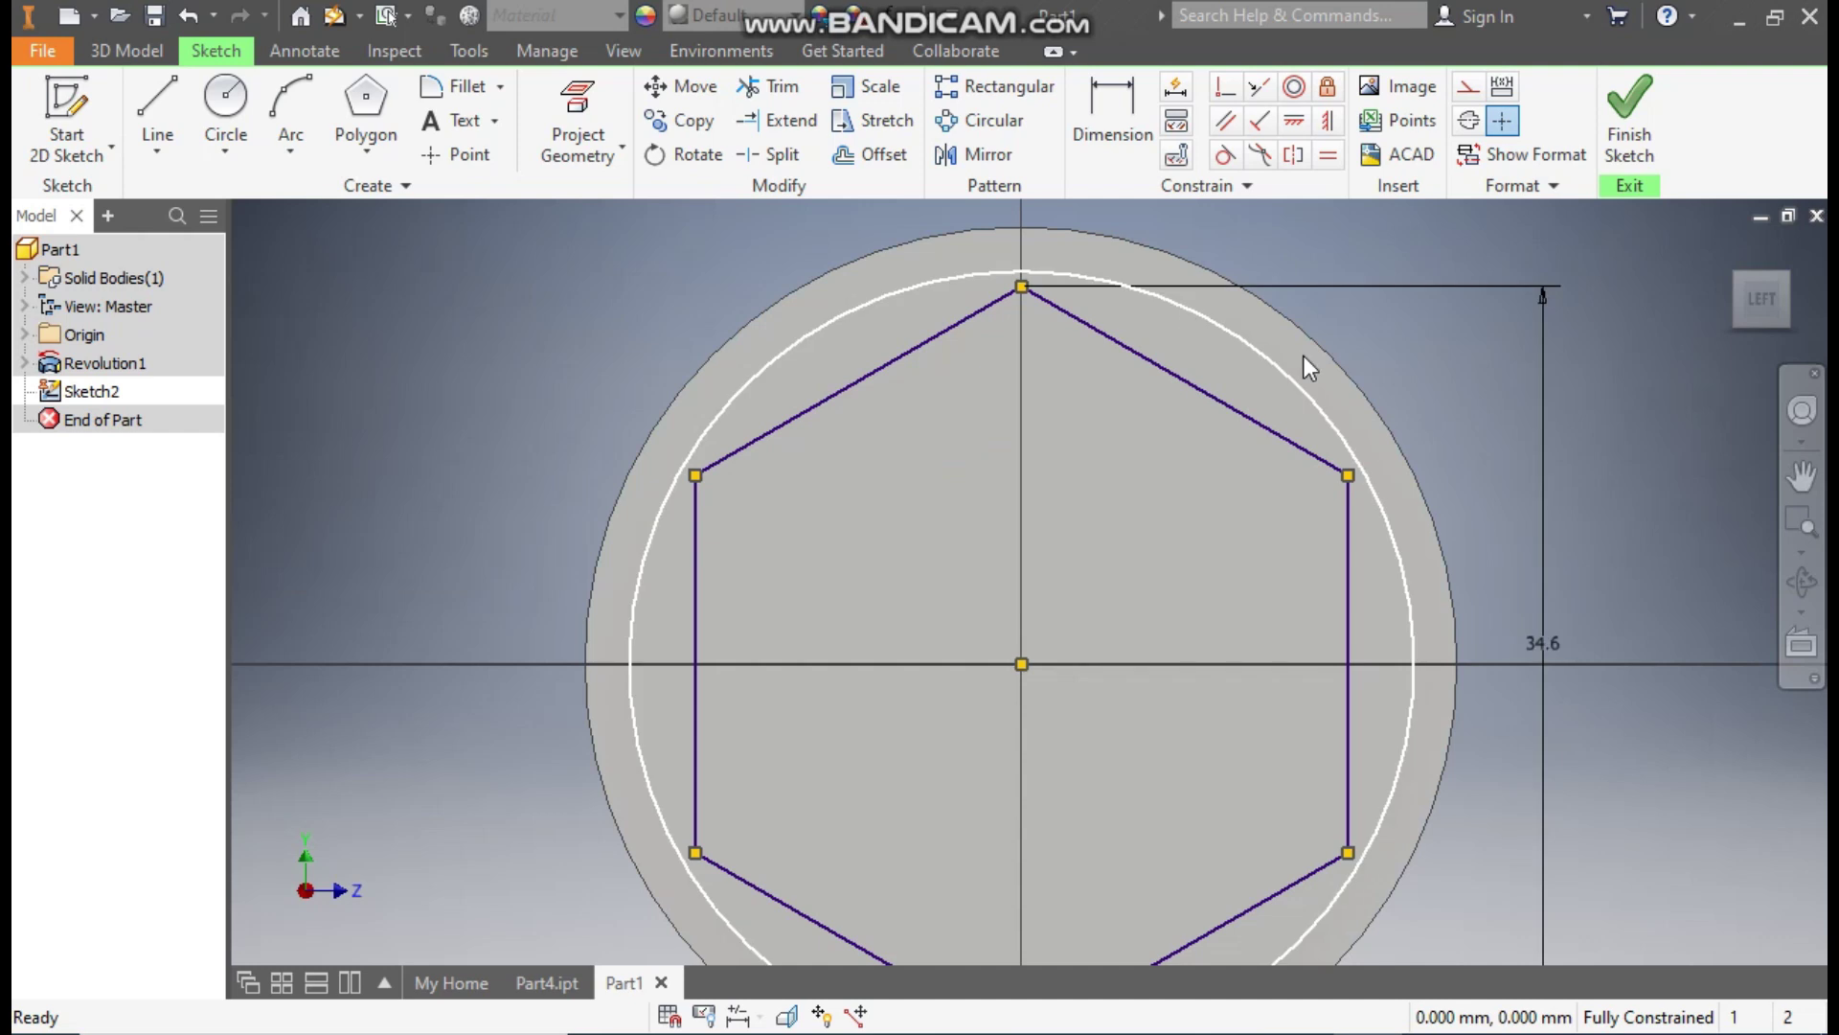
{"action": "left_click", "coordinate": [575, 99]}
{"action": "scroll", "coordinate": [654, 405], "scroll_direction": "up", "scroll_amount": 3}
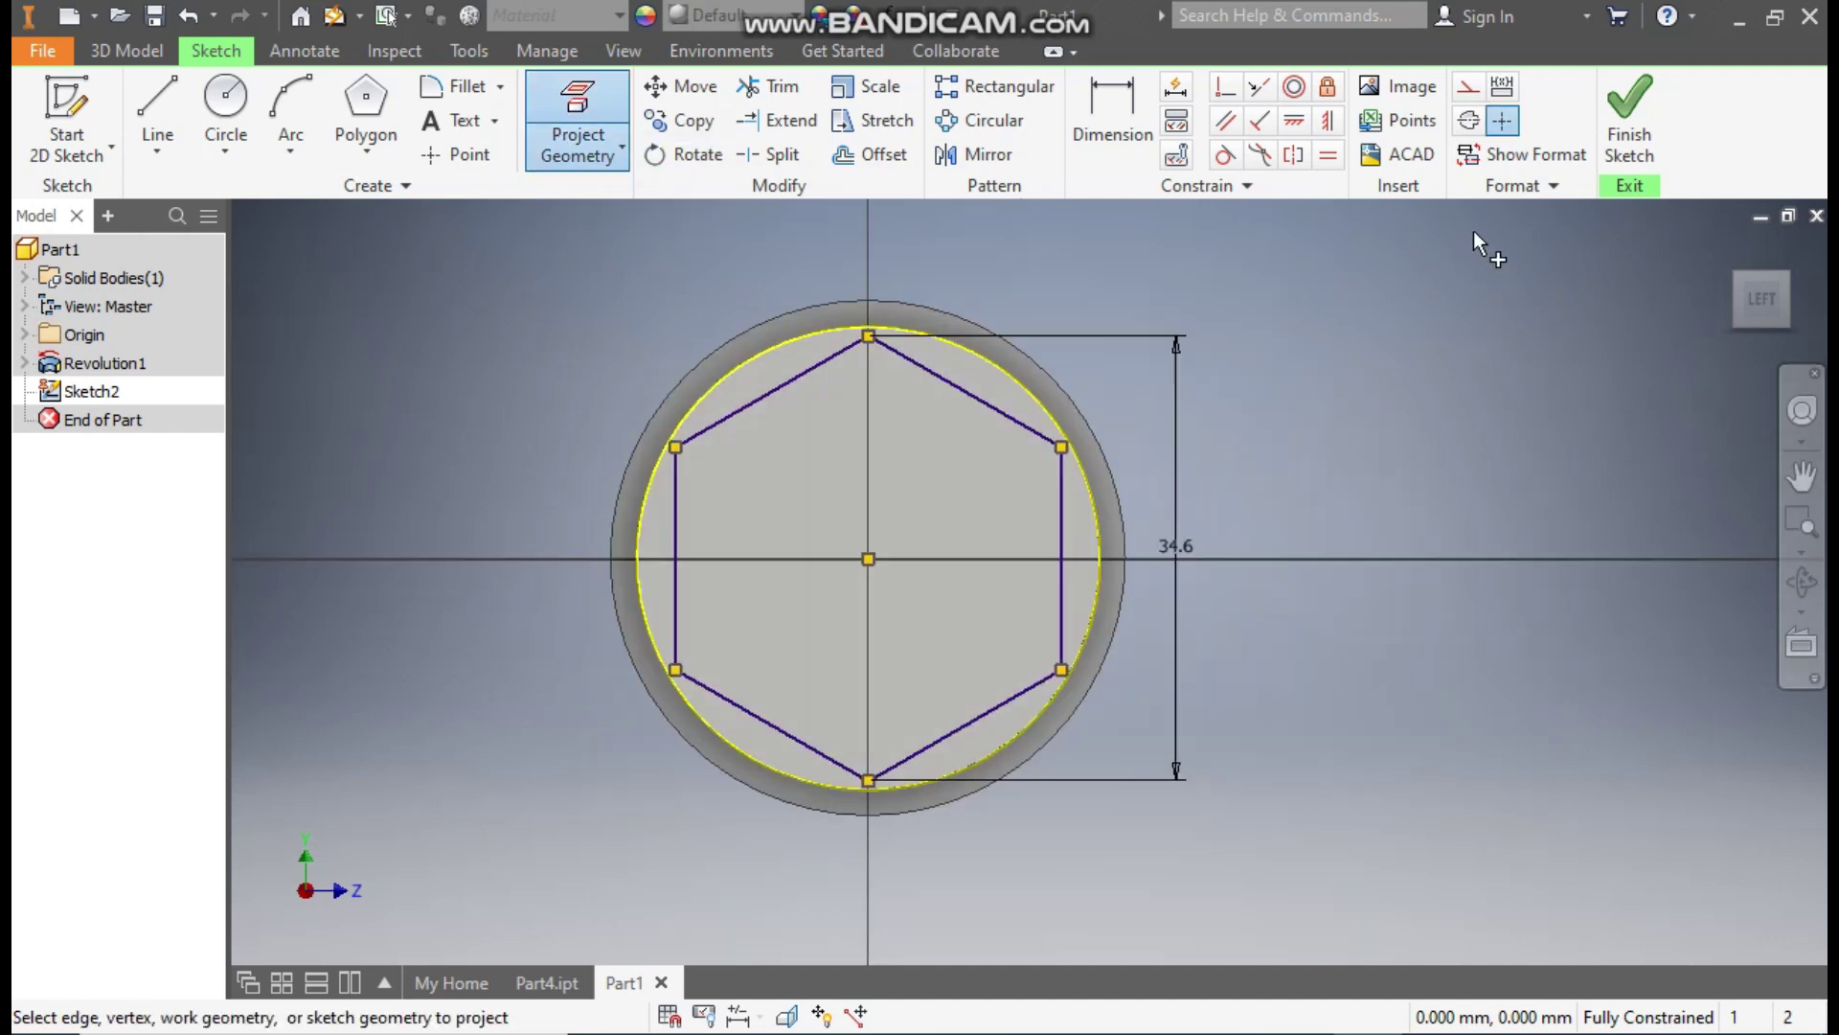
{"action": "key", "text": "F6"}
{"action": "key", "text": "ctrl+Return"}
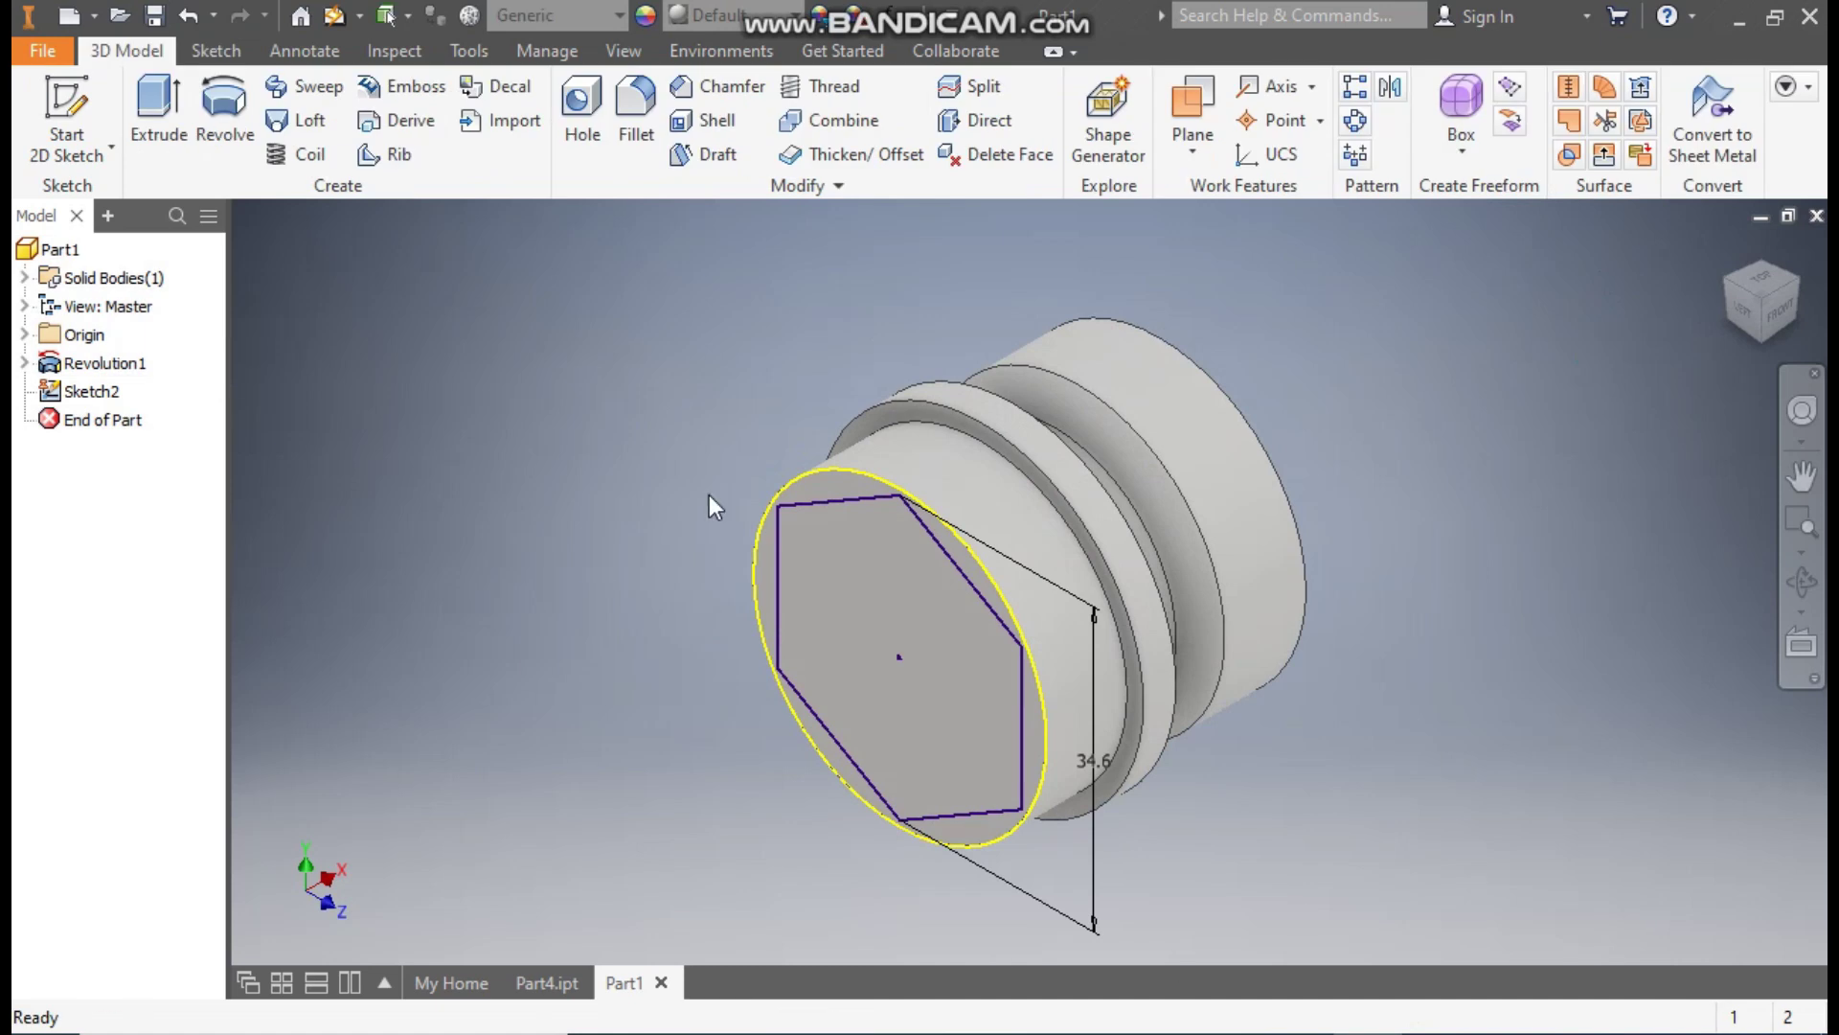
Extrude-cut the area between the hexagon and the circular edge 10 mm into the body to form a hex head.
{"action": "scroll", "coordinate": [837, 487], "scroll_direction": "down", "scroll_amount": 3}
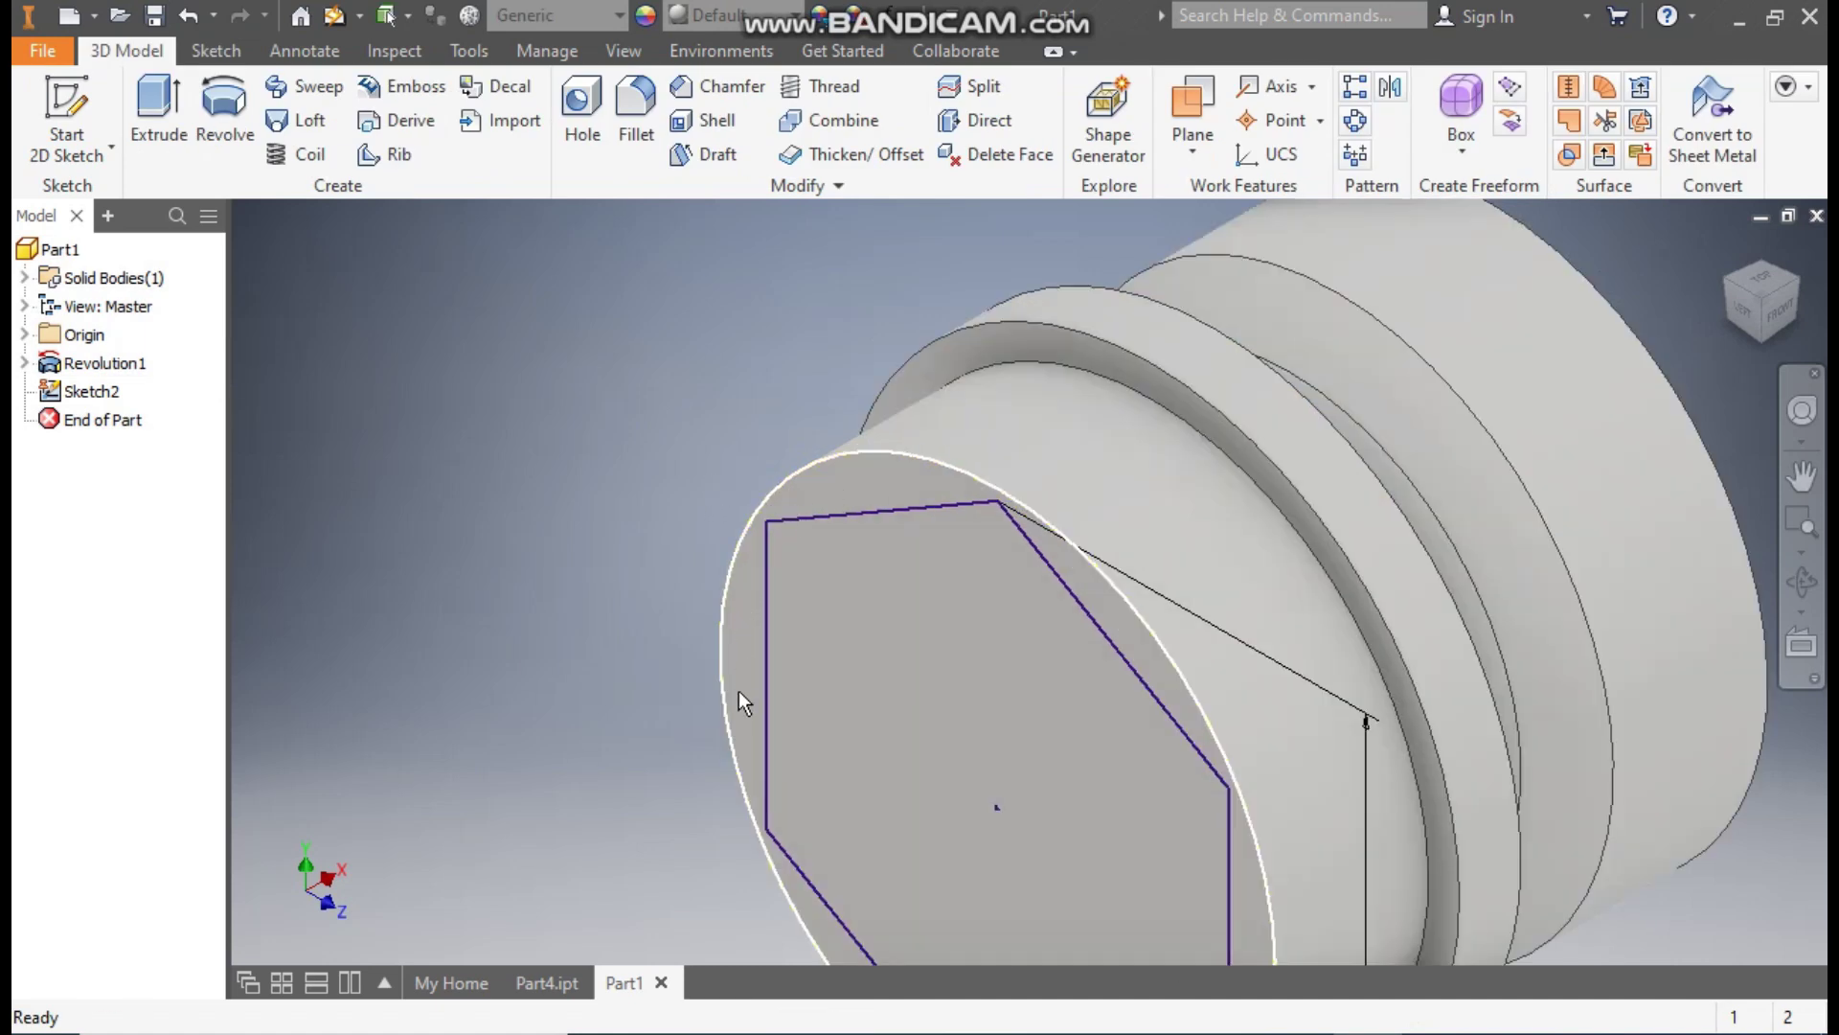
{"action": "left_click", "coordinate": [155, 96]}
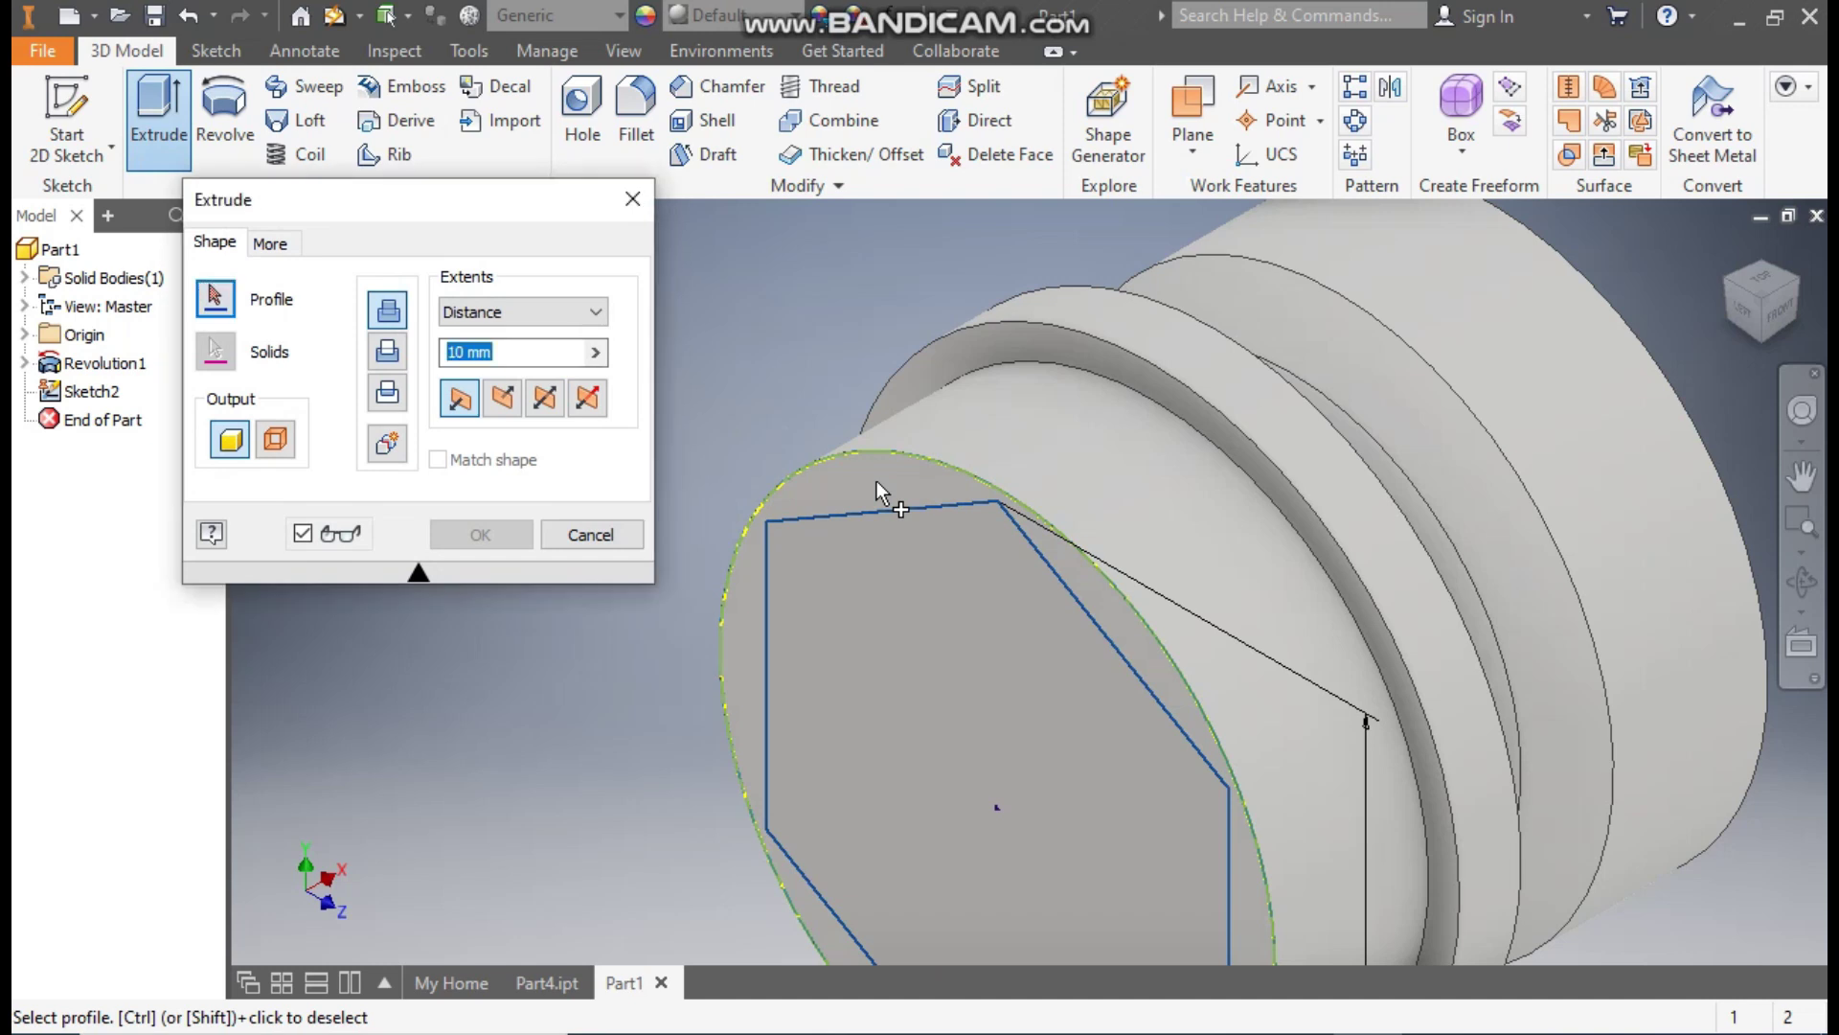
{"action": "left_click", "coordinate": [878, 484]}
{"action": "scroll", "coordinate": [853, 358], "scroll_direction": "up", "scroll_amount": 3}
{"action": "scroll", "coordinate": [747, 475], "scroll_direction": "down", "scroll_amount": 3}
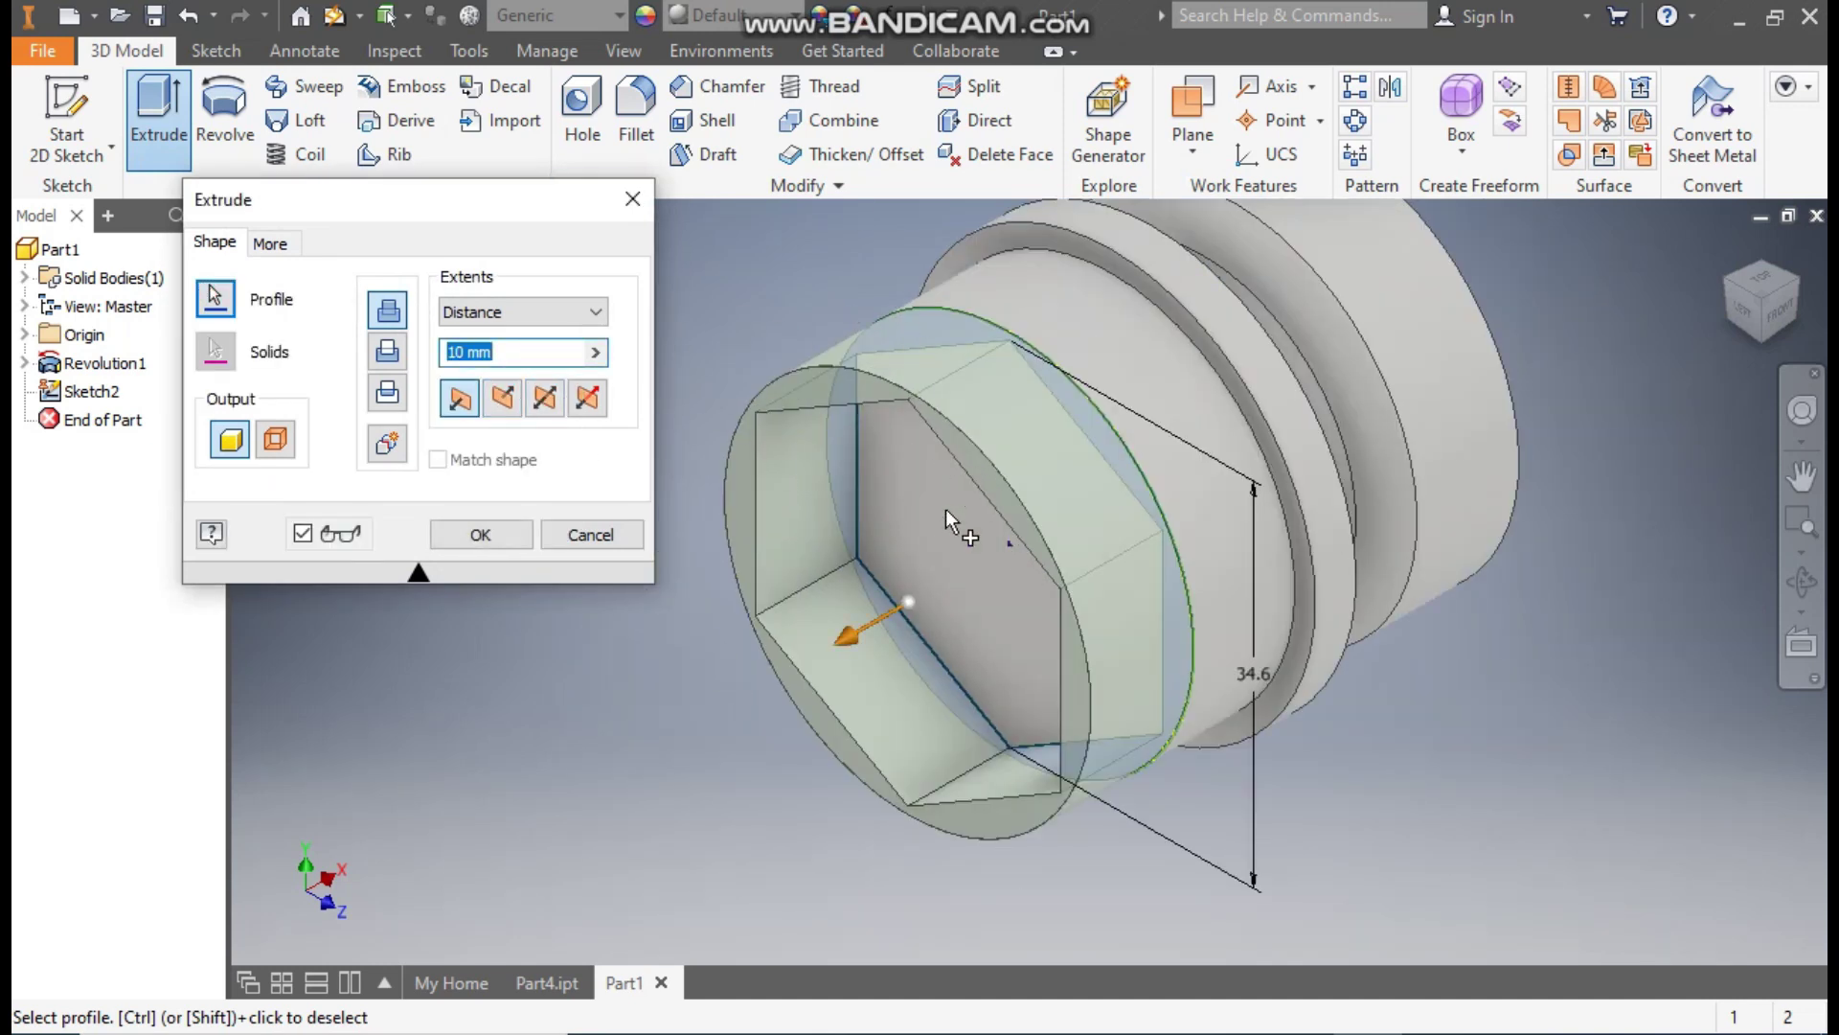
{"action": "left_click", "coordinate": [389, 368]}
{"action": "left_click", "coordinate": [493, 354]}
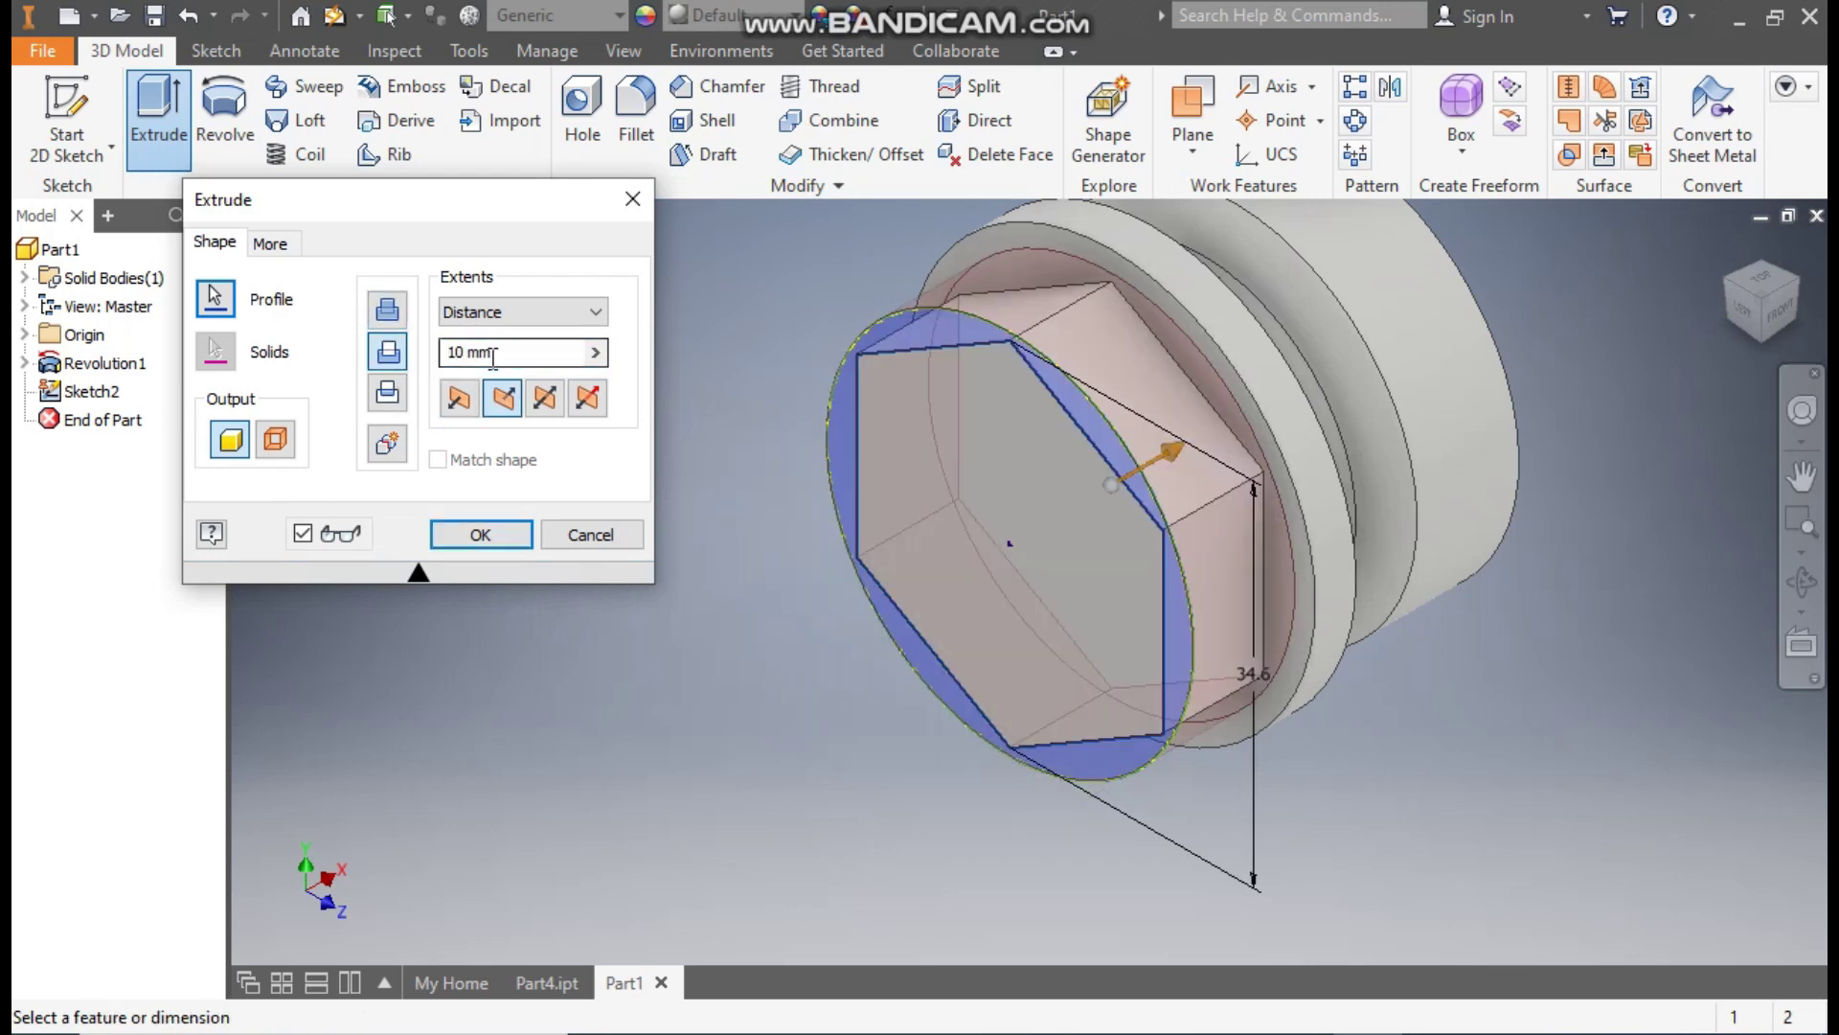
{"action": "left_click", "coordinate": [508, 532]}
{"action": "middle_click_drag", "start_coordinate": [446, 621], "coordinate": [320, 724]}
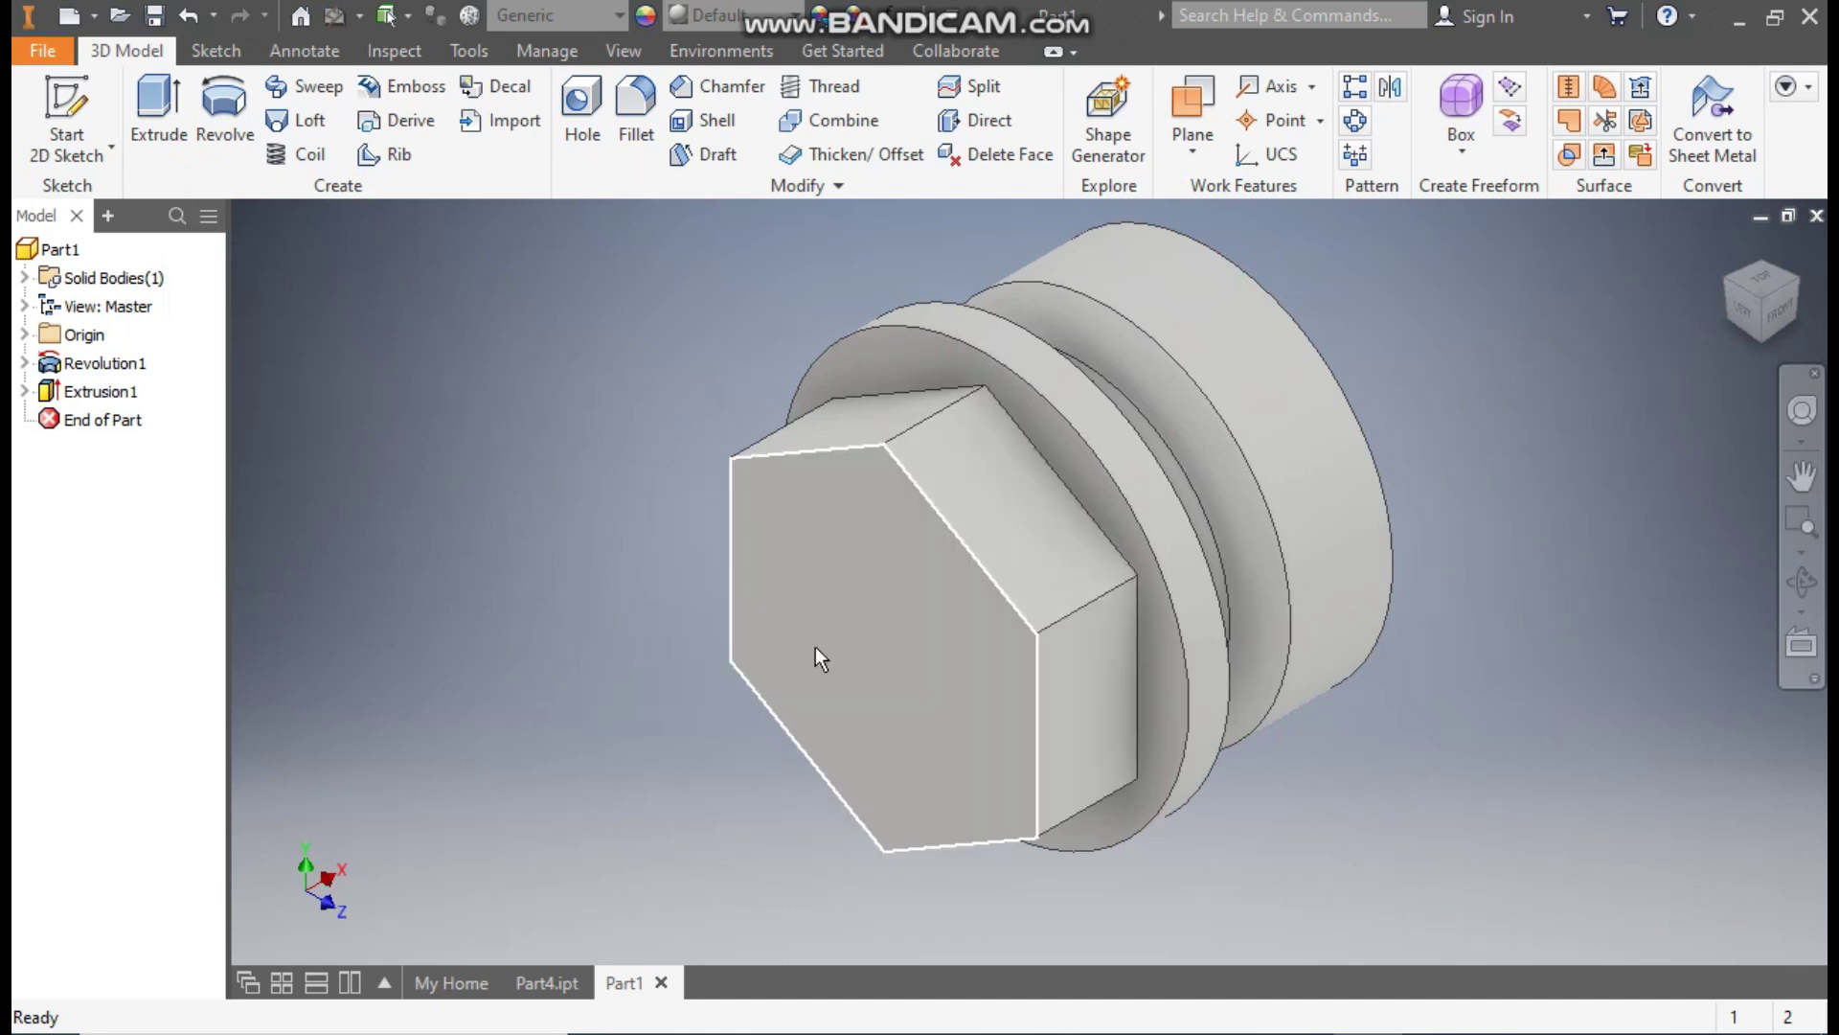
Check the reference model in Part4.ipt, return to Part1 and start a new sketch on the XY plane.
{"action": "left_click", "coordinate": [565, 982]}
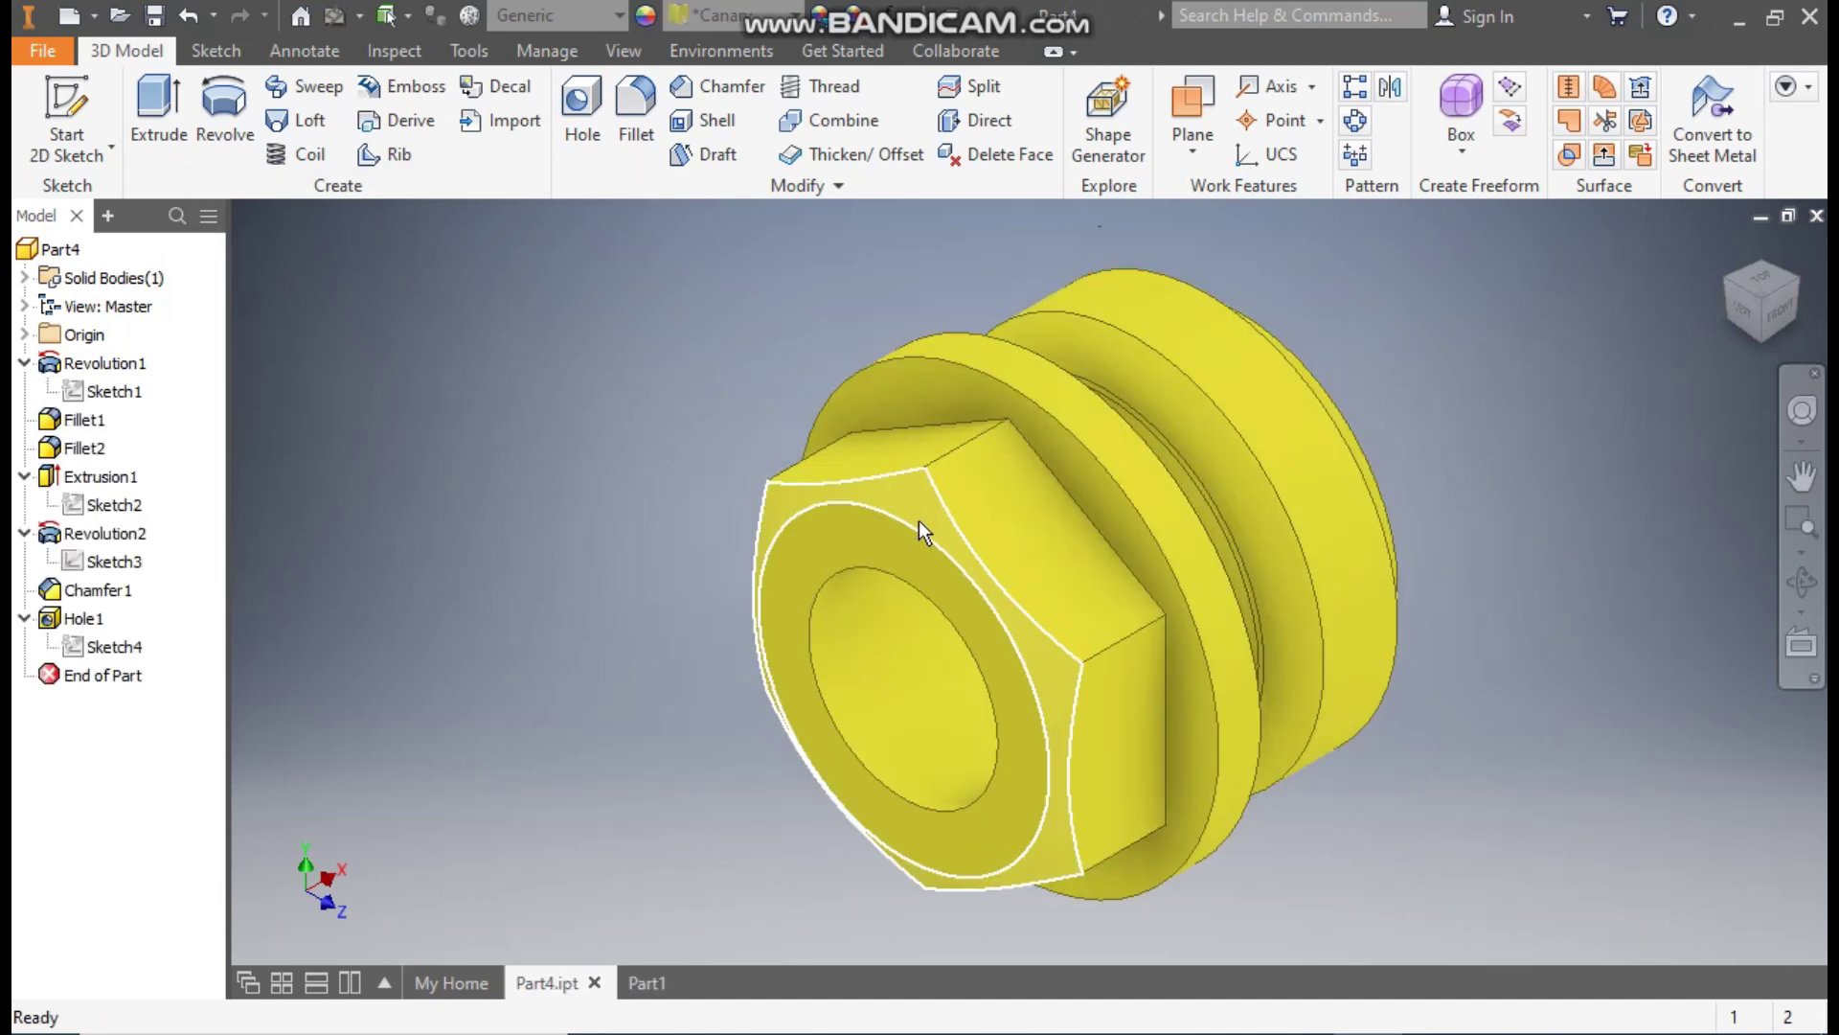
{"action": "left_click", "coordinate": [632, 982]}
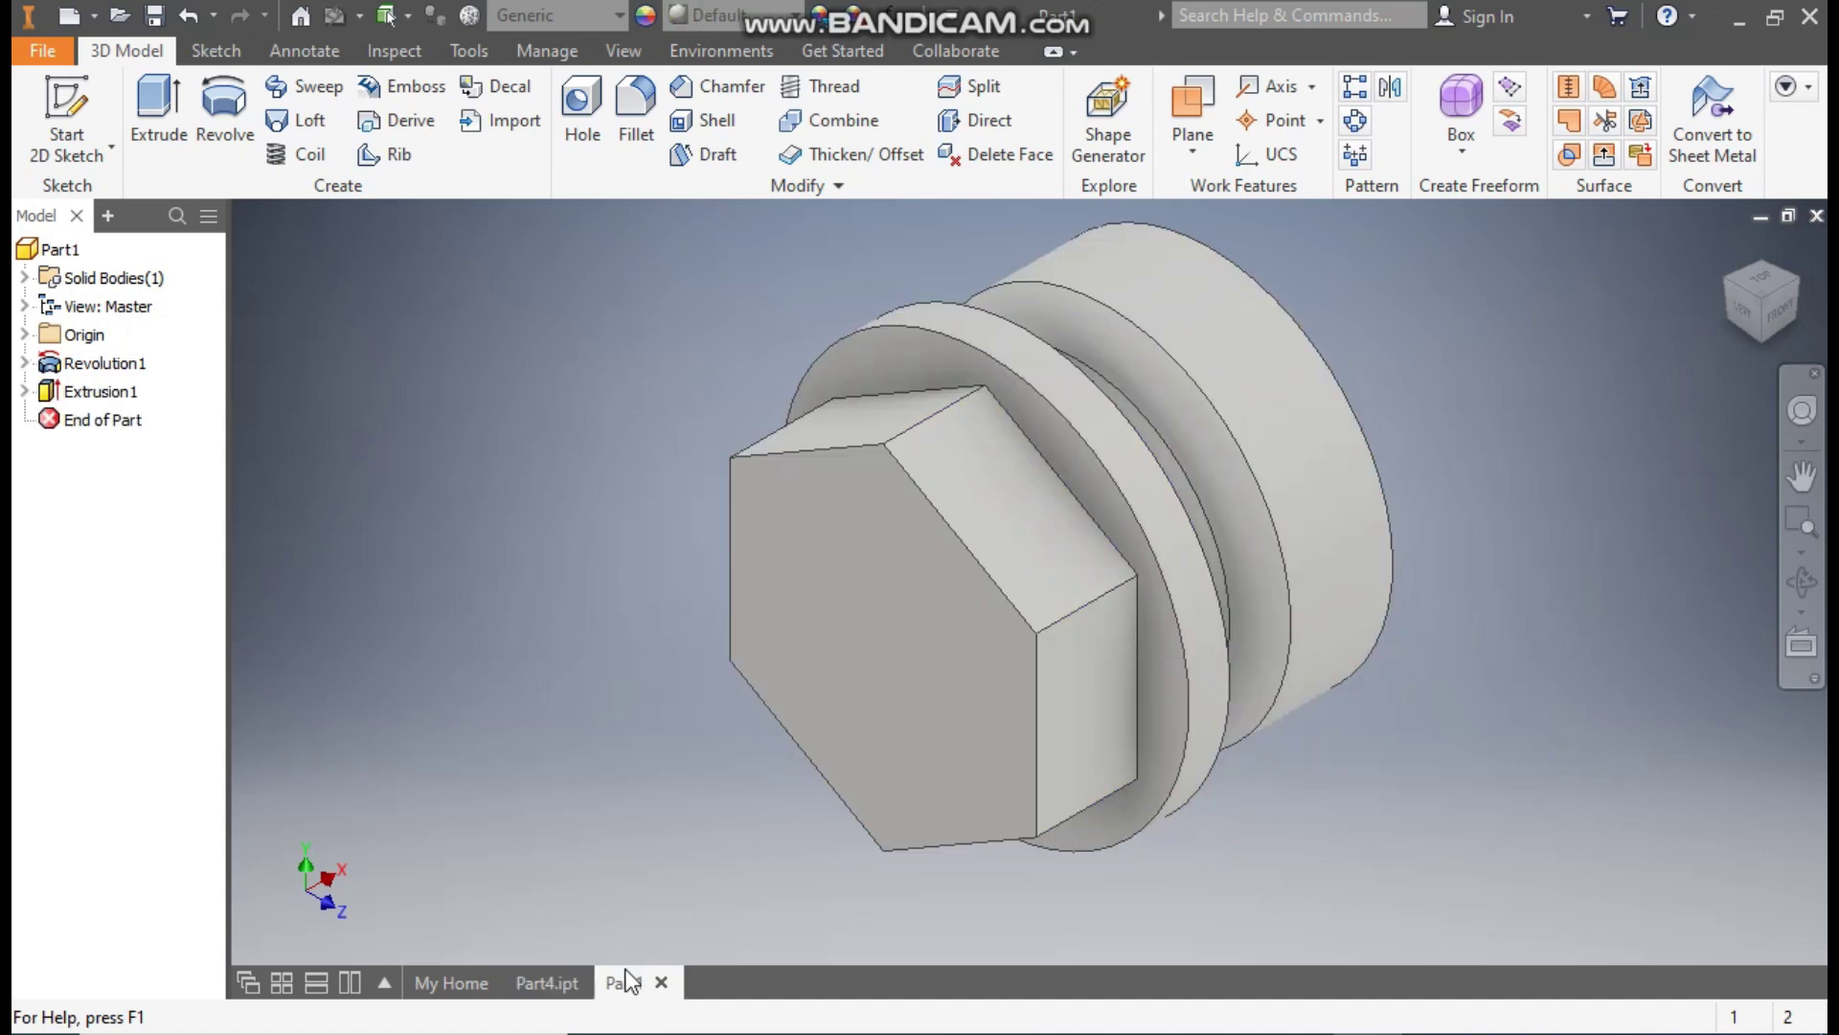
{"action": "left_click", "coordinate": [24, 334]}
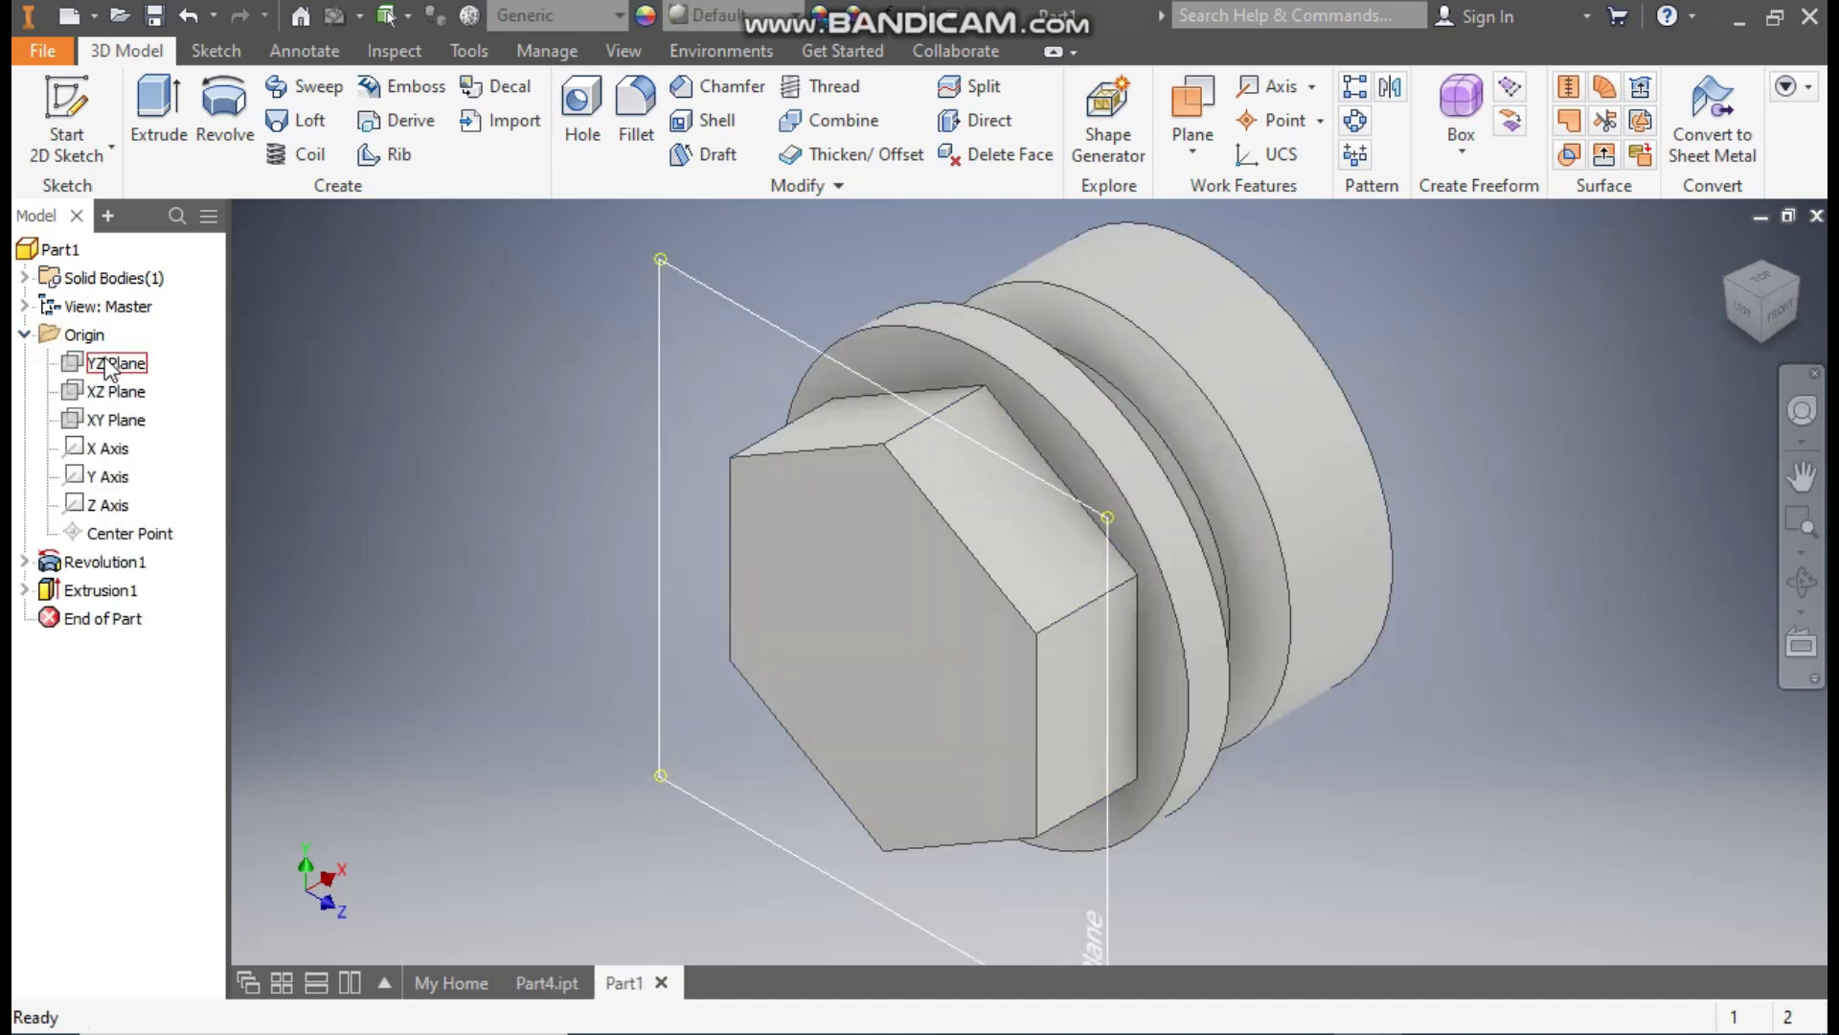
{"action": "left_click", "coordinate": [120, 423]}
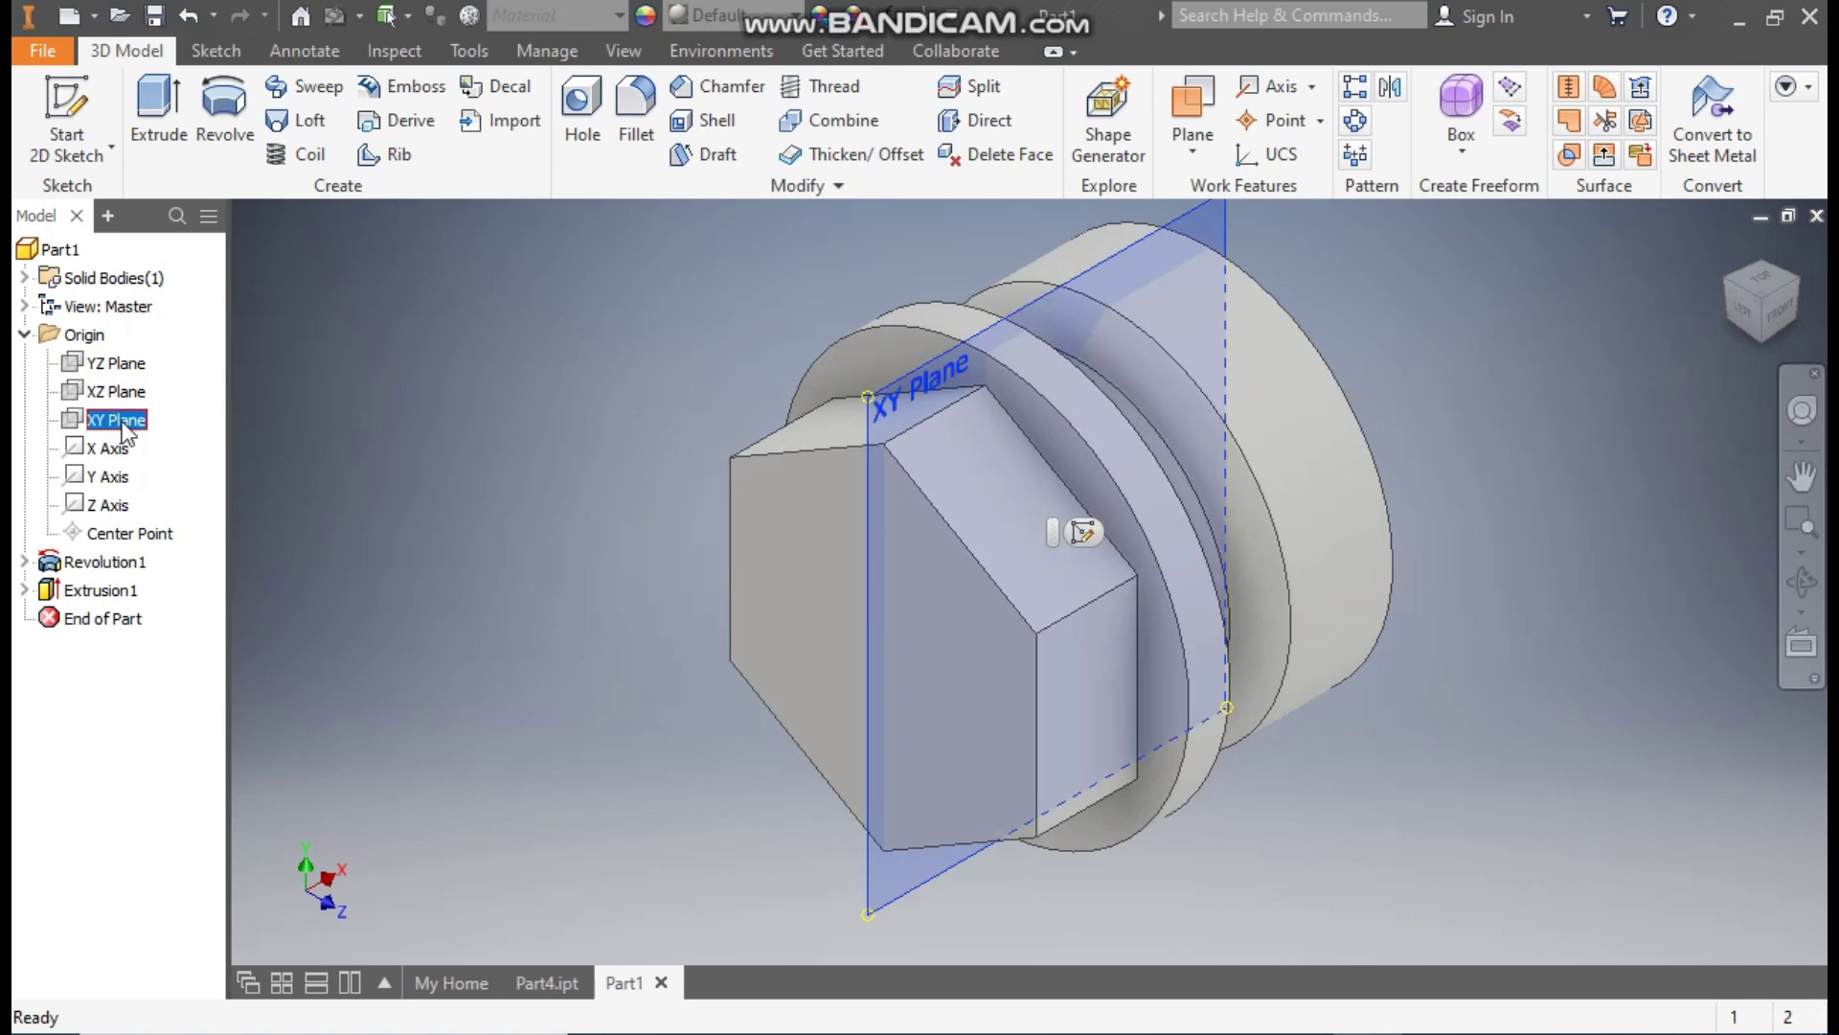
{"action": "left_click", "coordinate": [1140, 542]}
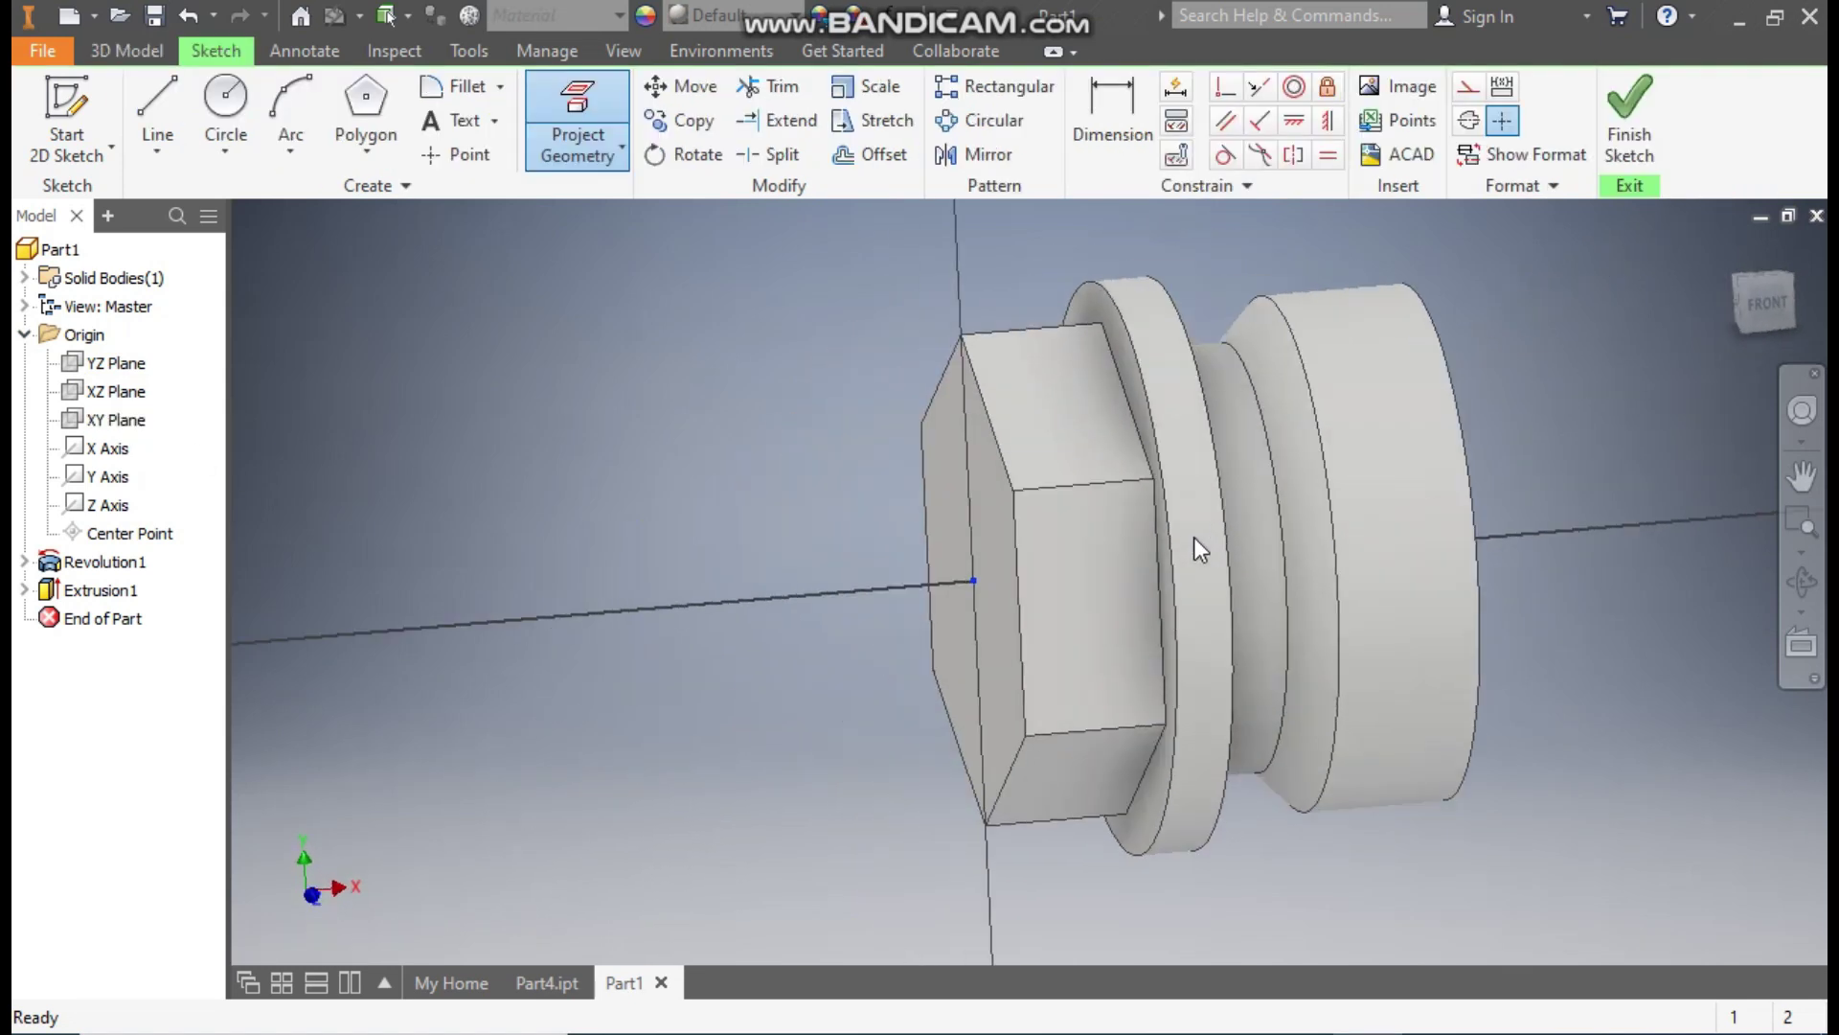
Sketch a closed right triangle at the hex head's upper outer corner, with its diagonal joining the end face to the top edge.
{"action": "left_click", "coordinate": [157, 107]}
{"action": "left_click", "coordinate": [760, 332]}
{"action": "left_click", "coordinate": [759, 388]}
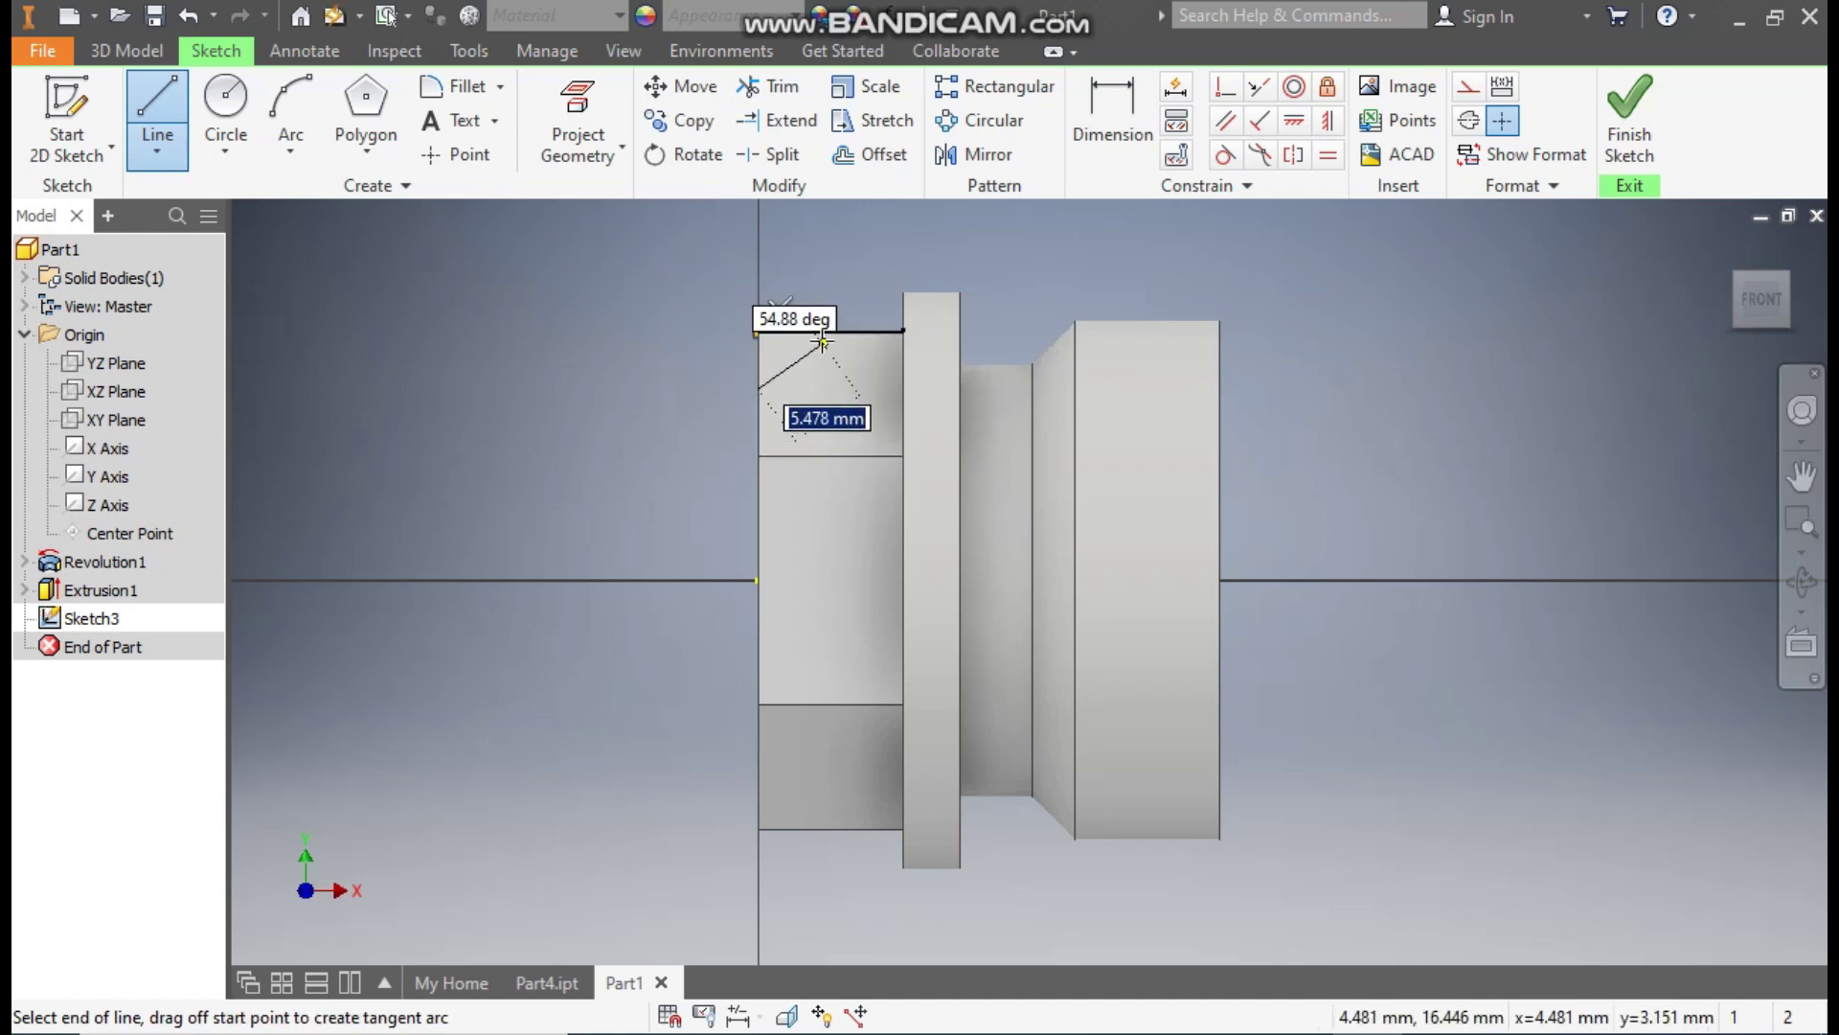
{"action": "left_click", "coordinate": [816, 332]}
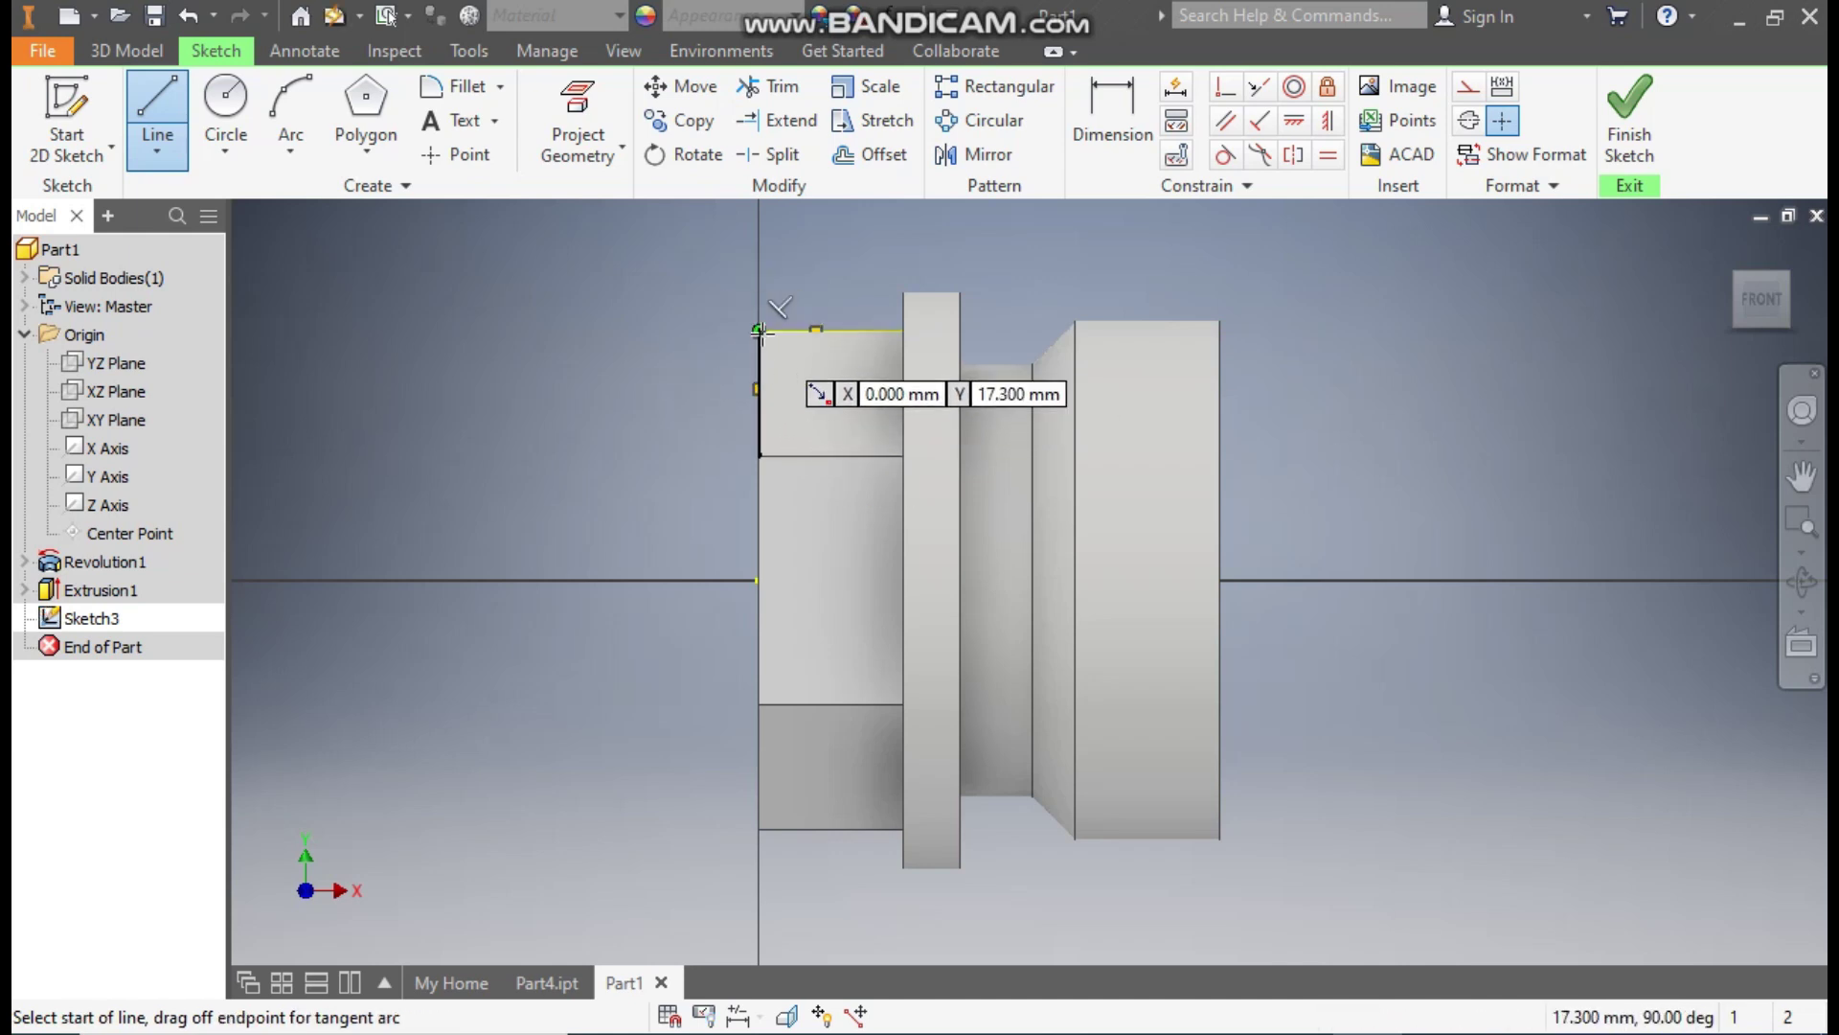
{"action": "left_click", "coordinate": [759, 332]}
{"action": "left_click", "coordinate": [816, 331]}
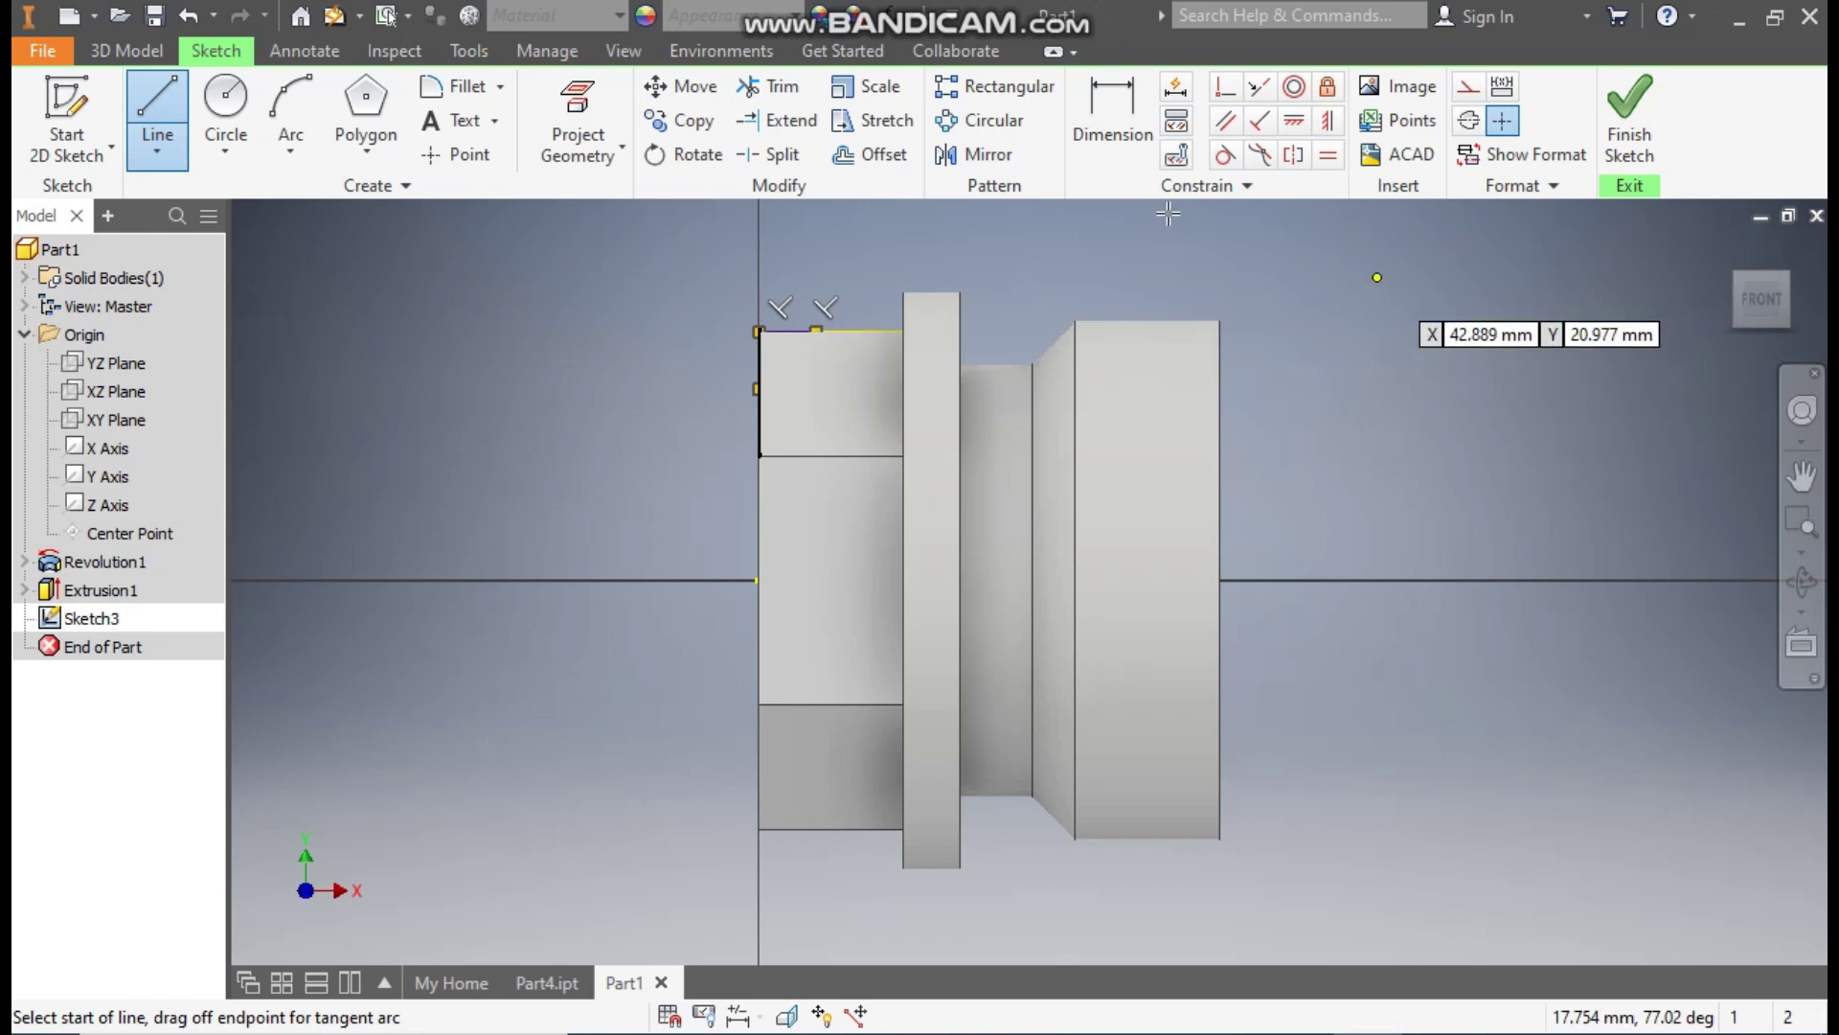
Draw a horizontal line from the origin along the plug's axis beyond the far end and convert it to construction geometry.
{"action": "left_click", "coordinate": [759, 580]}
{"action": "left_click", "coordinate": [1559, 578]}
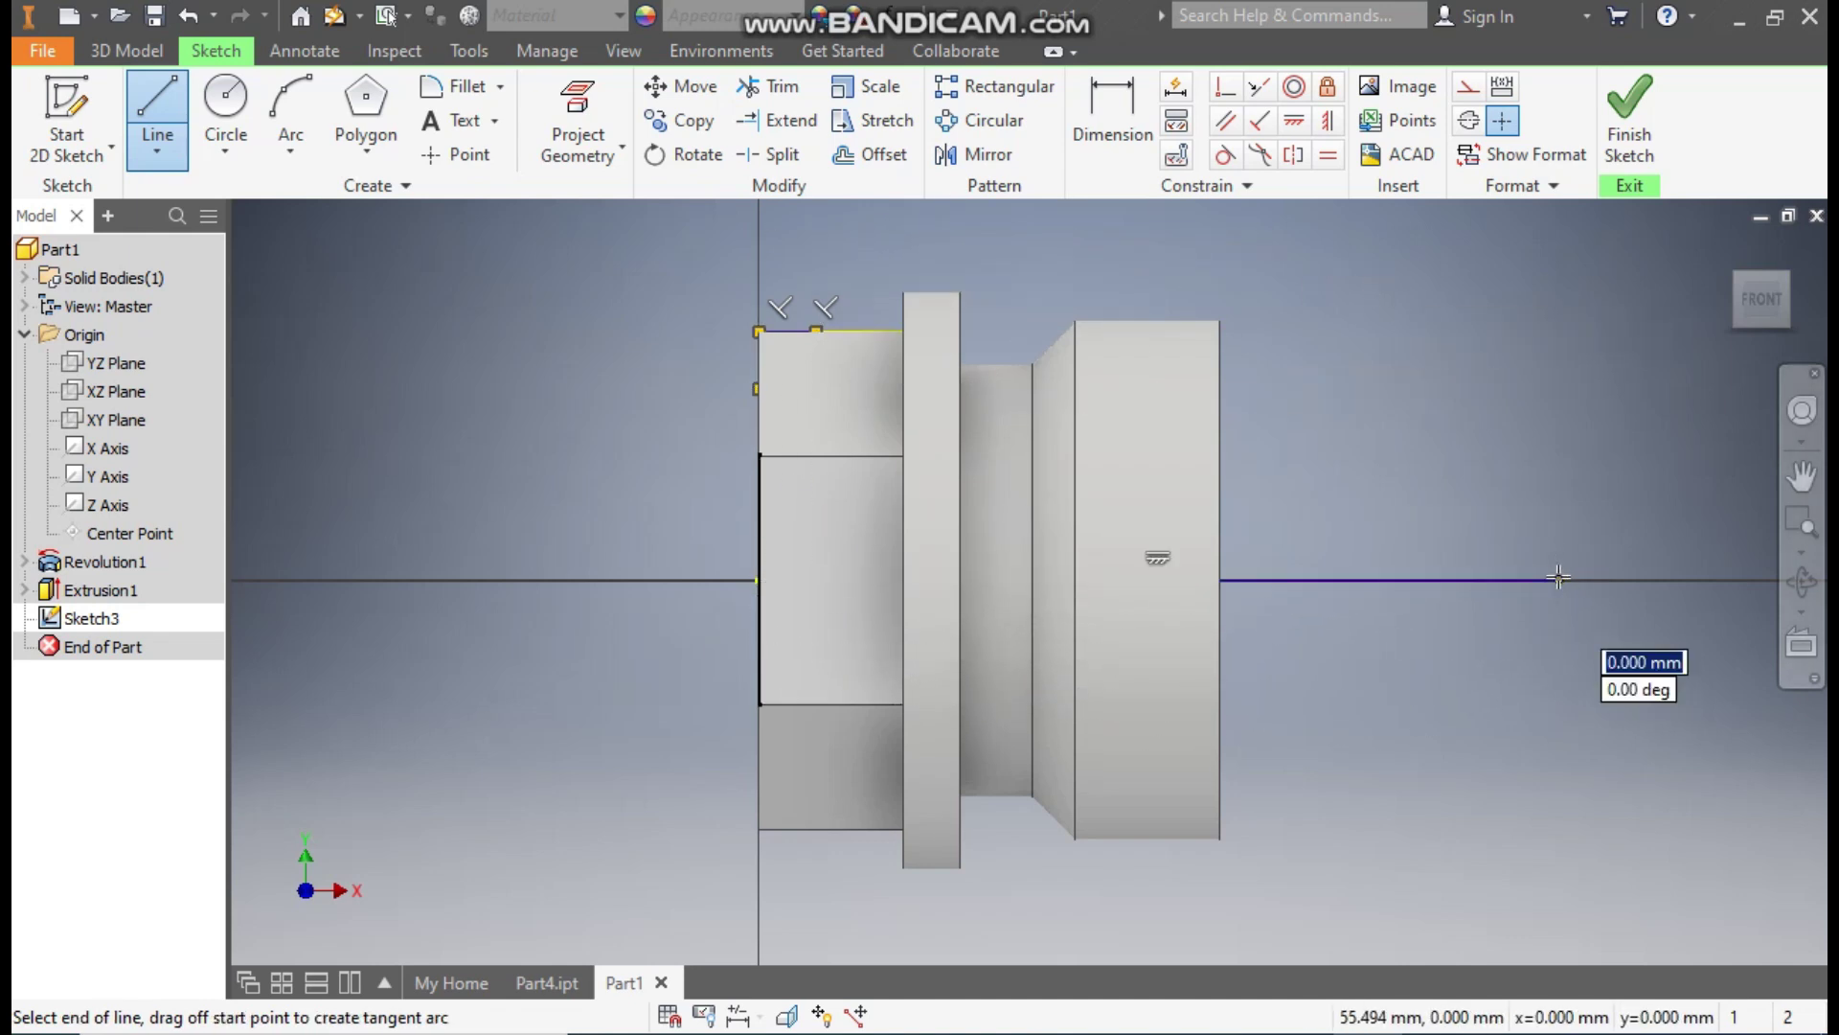
{"action": "key", "text": "Escape"}
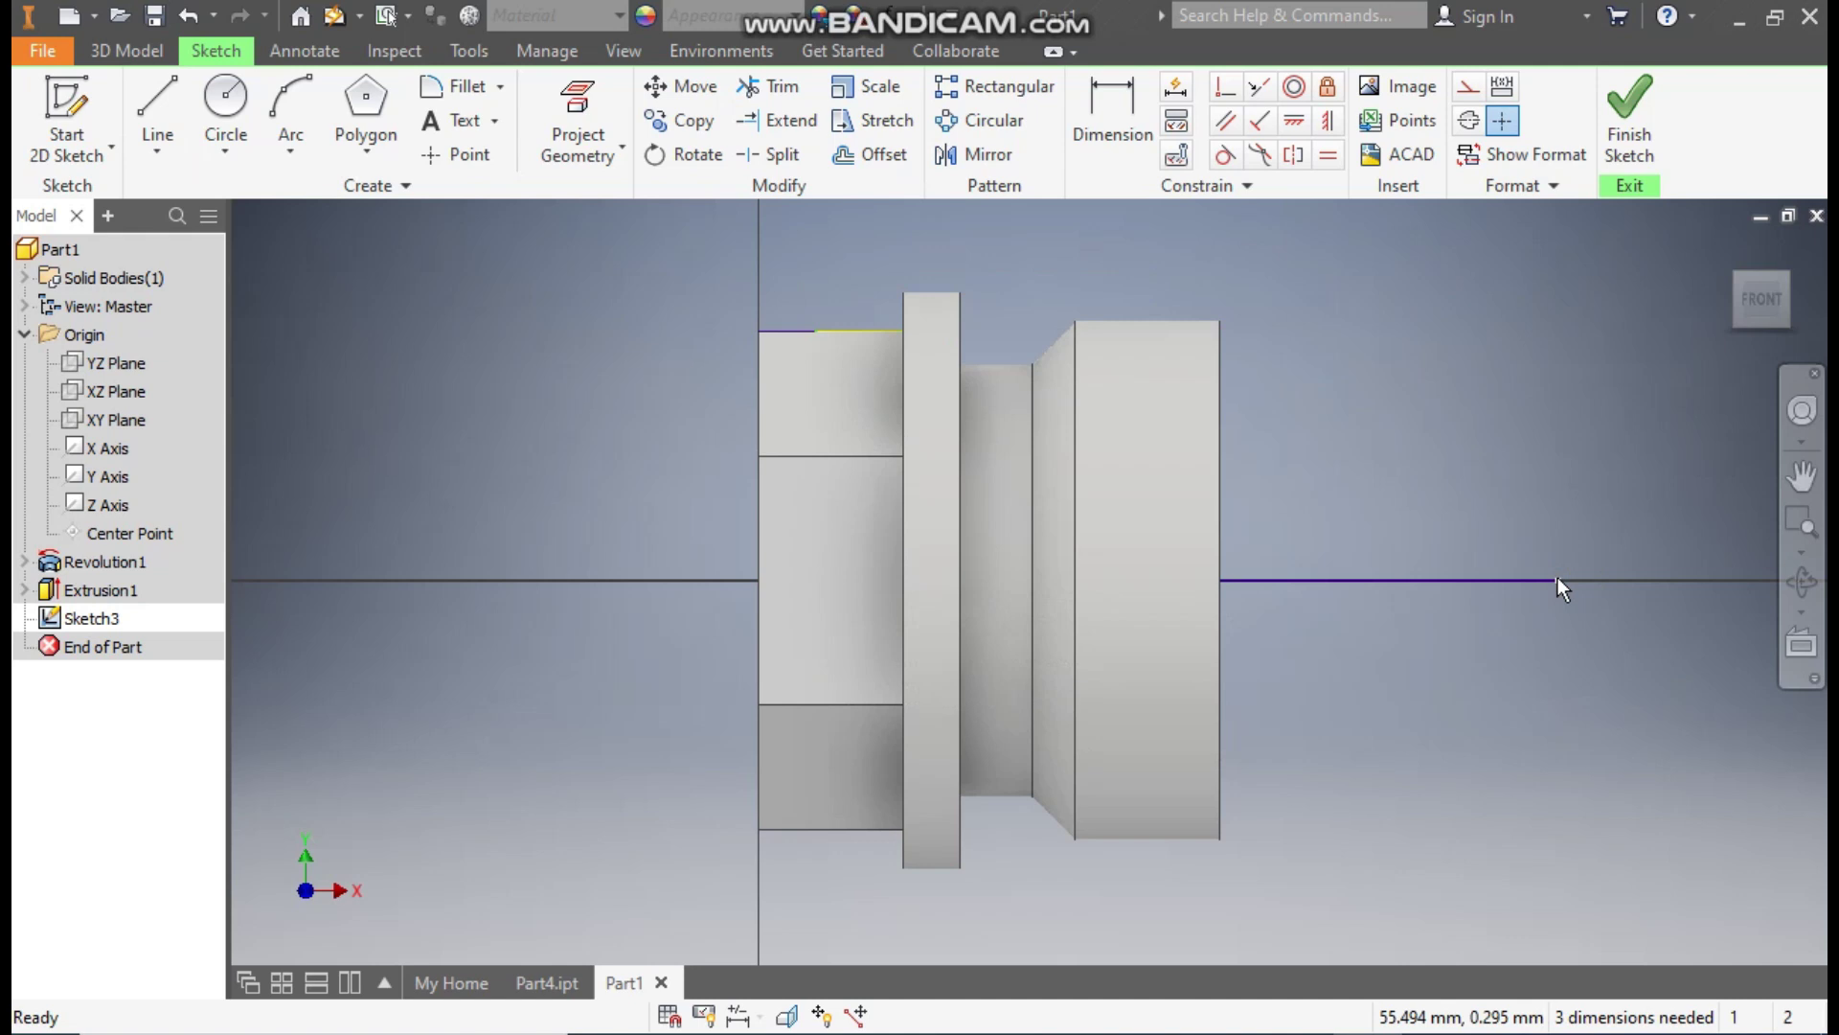
{"action": "left_click", "coordinate": [1510, 579]}
{"action": "left_click", "coordinate": [1466, 86]}
{"action": "left_click", "coordinate": [1518, 411]}
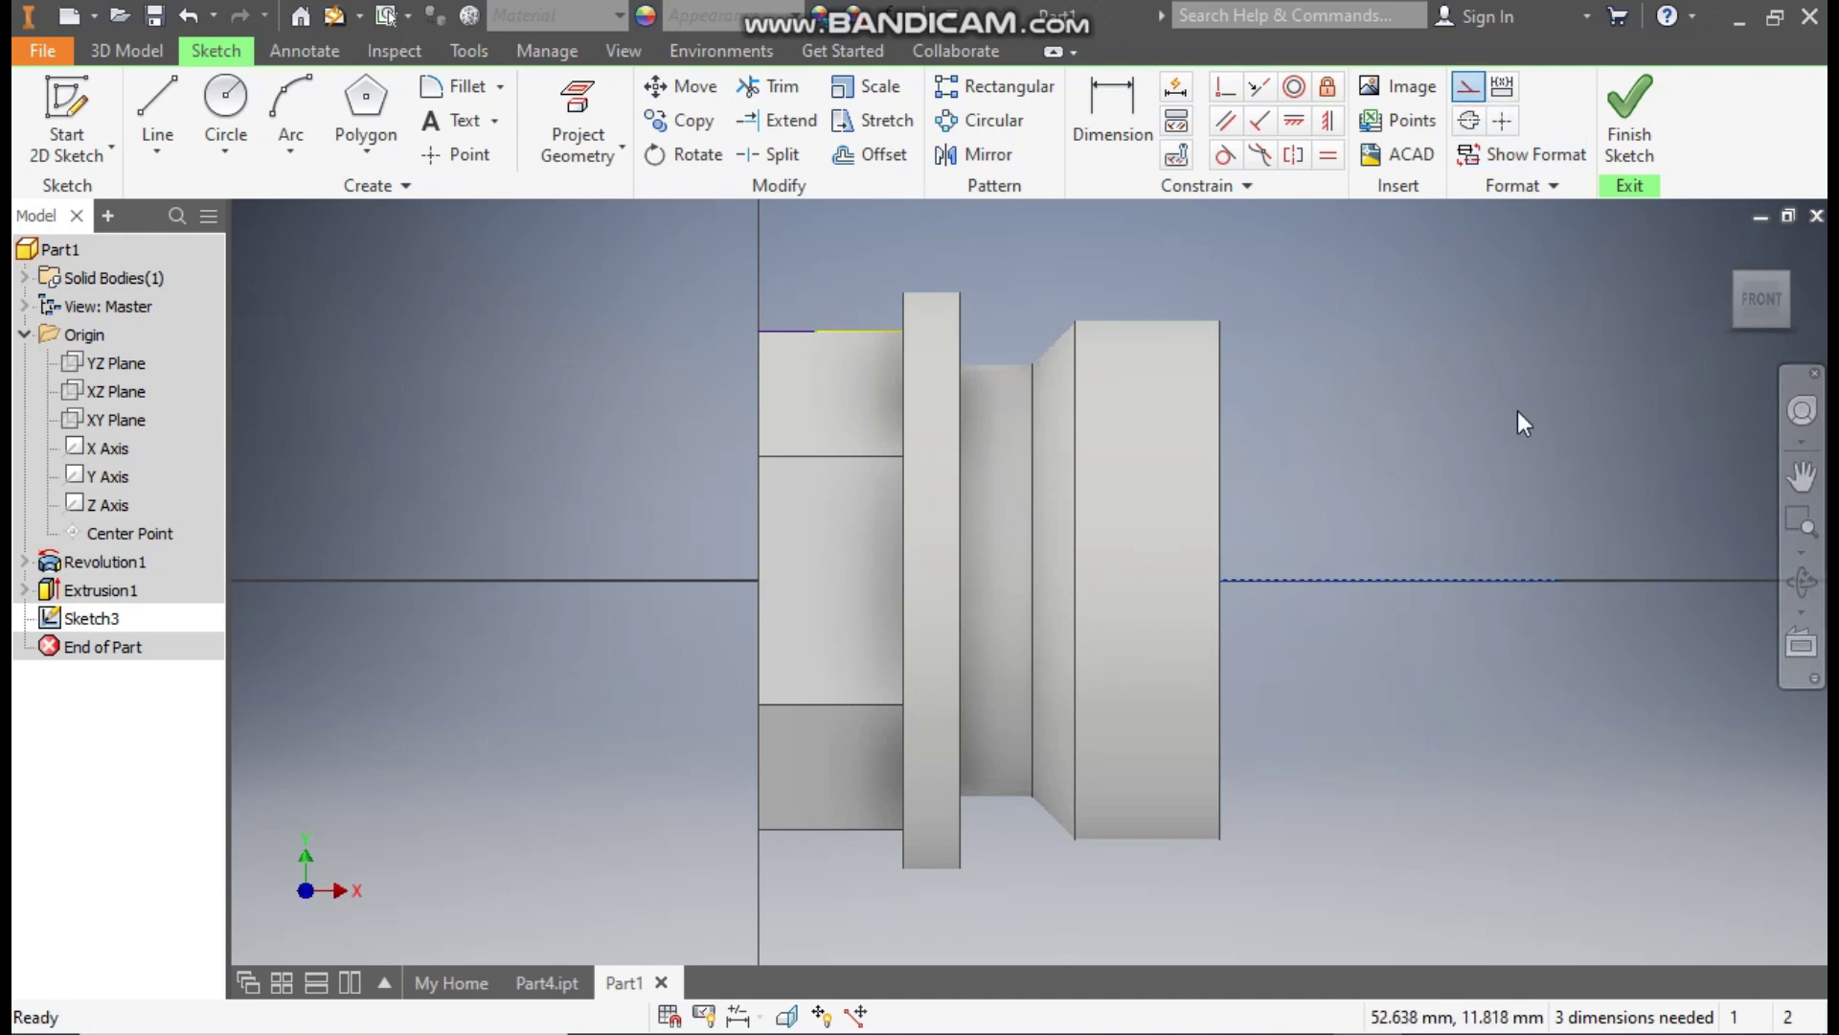
Set the model's visual style to Wireframe.
{"action": "left_click", "coordinate": [624, 50]}
{"action": "left_click", "coordinate": [353, 144]}
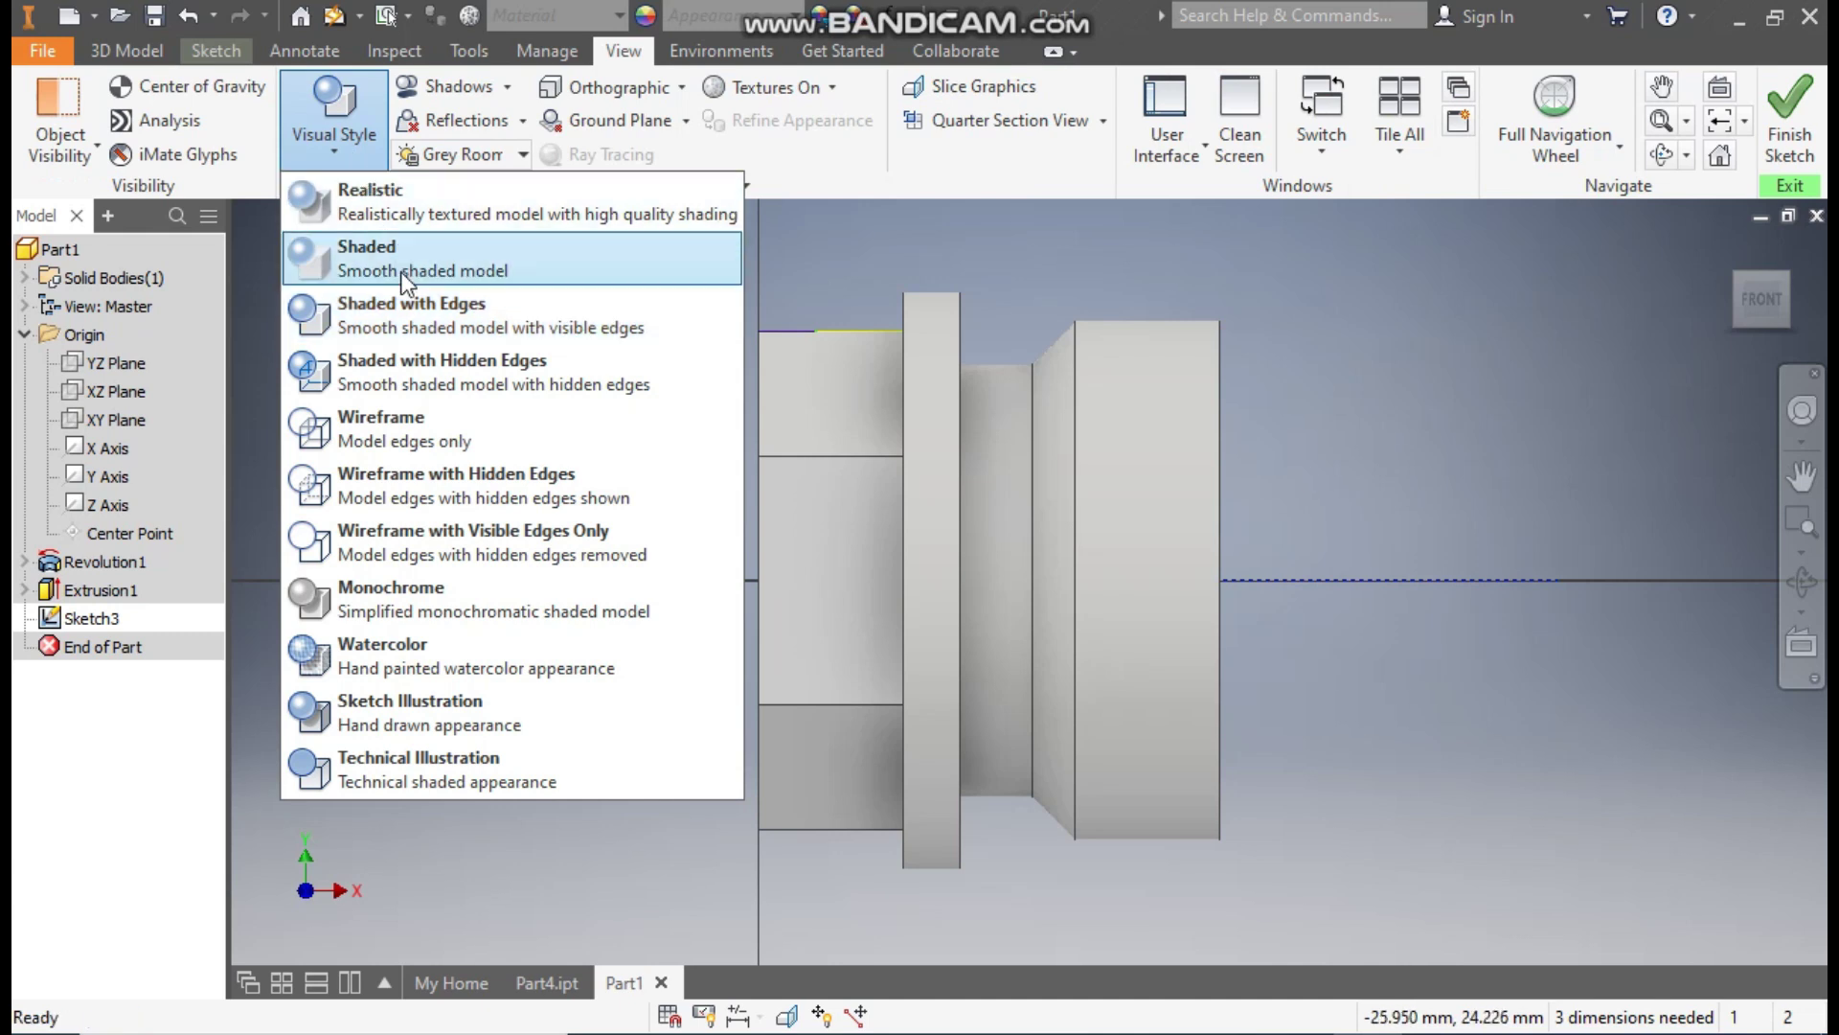
{"action": "left_click", "coordinate": [411, 422]}
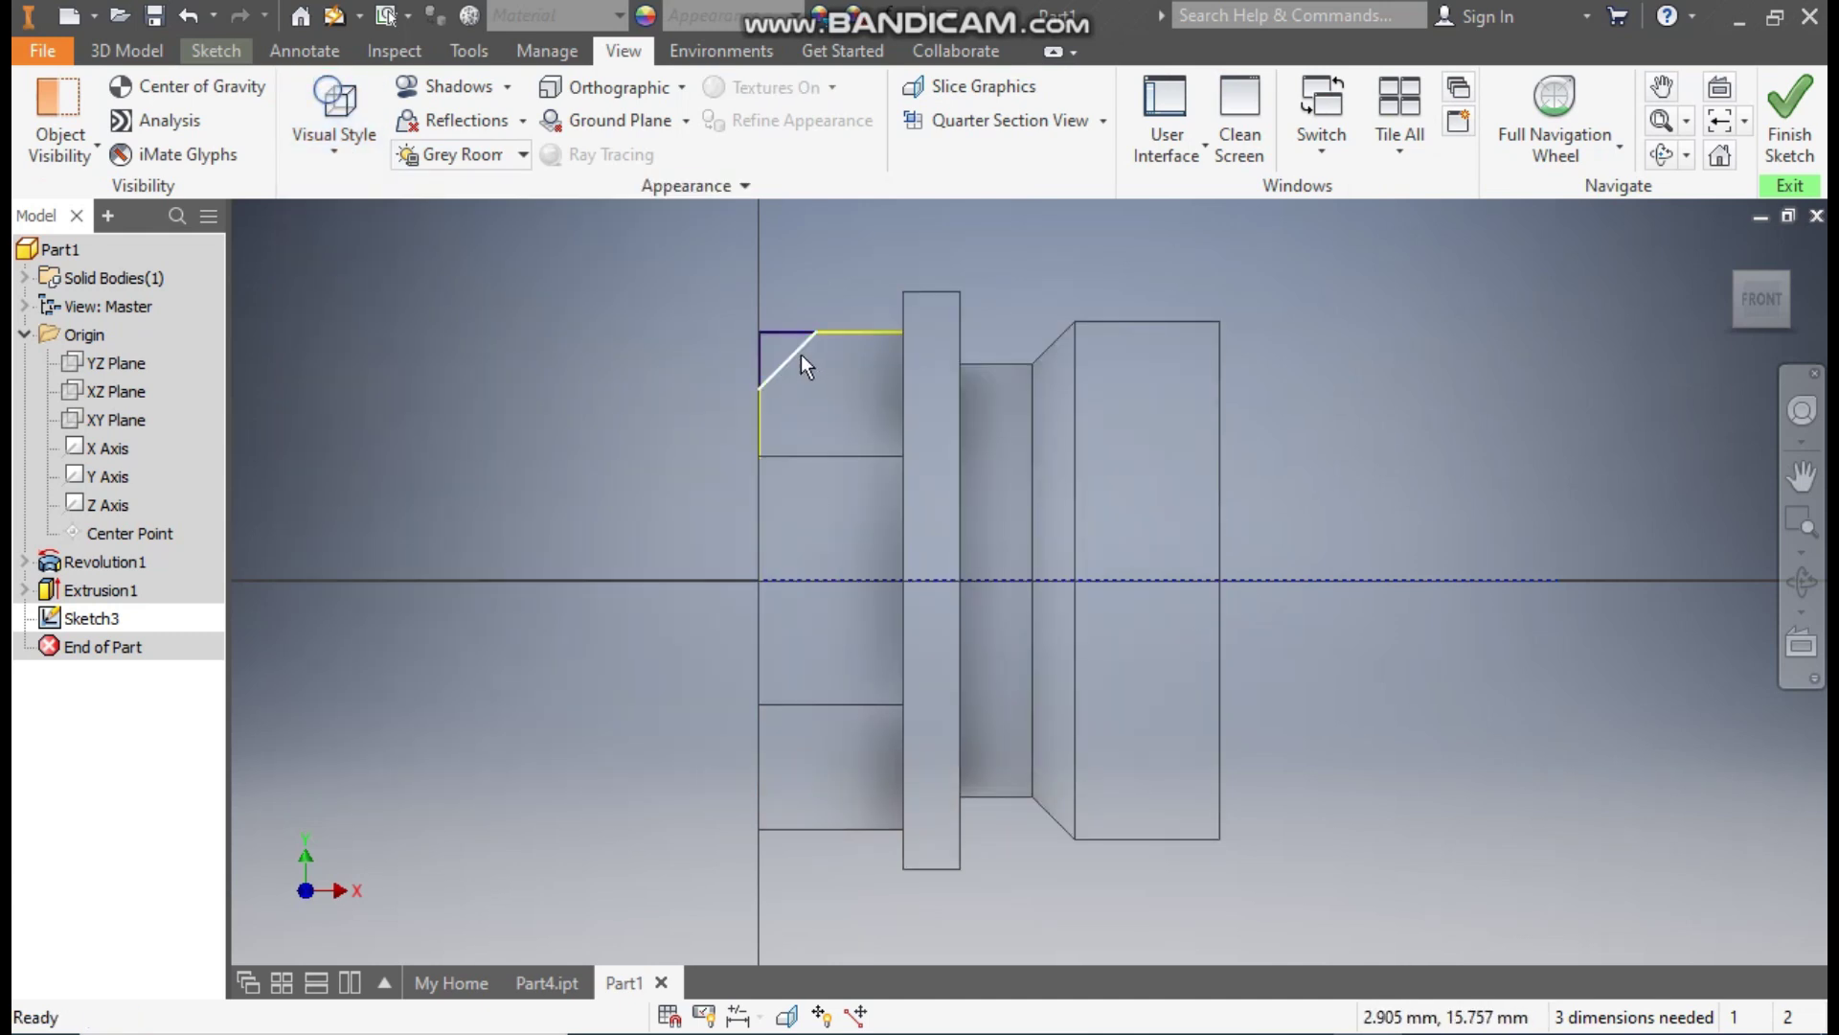
Dimension the triangle's horizontal leg as 3 mm.
{"action": "left_click", "coordinate": [216, 50]}
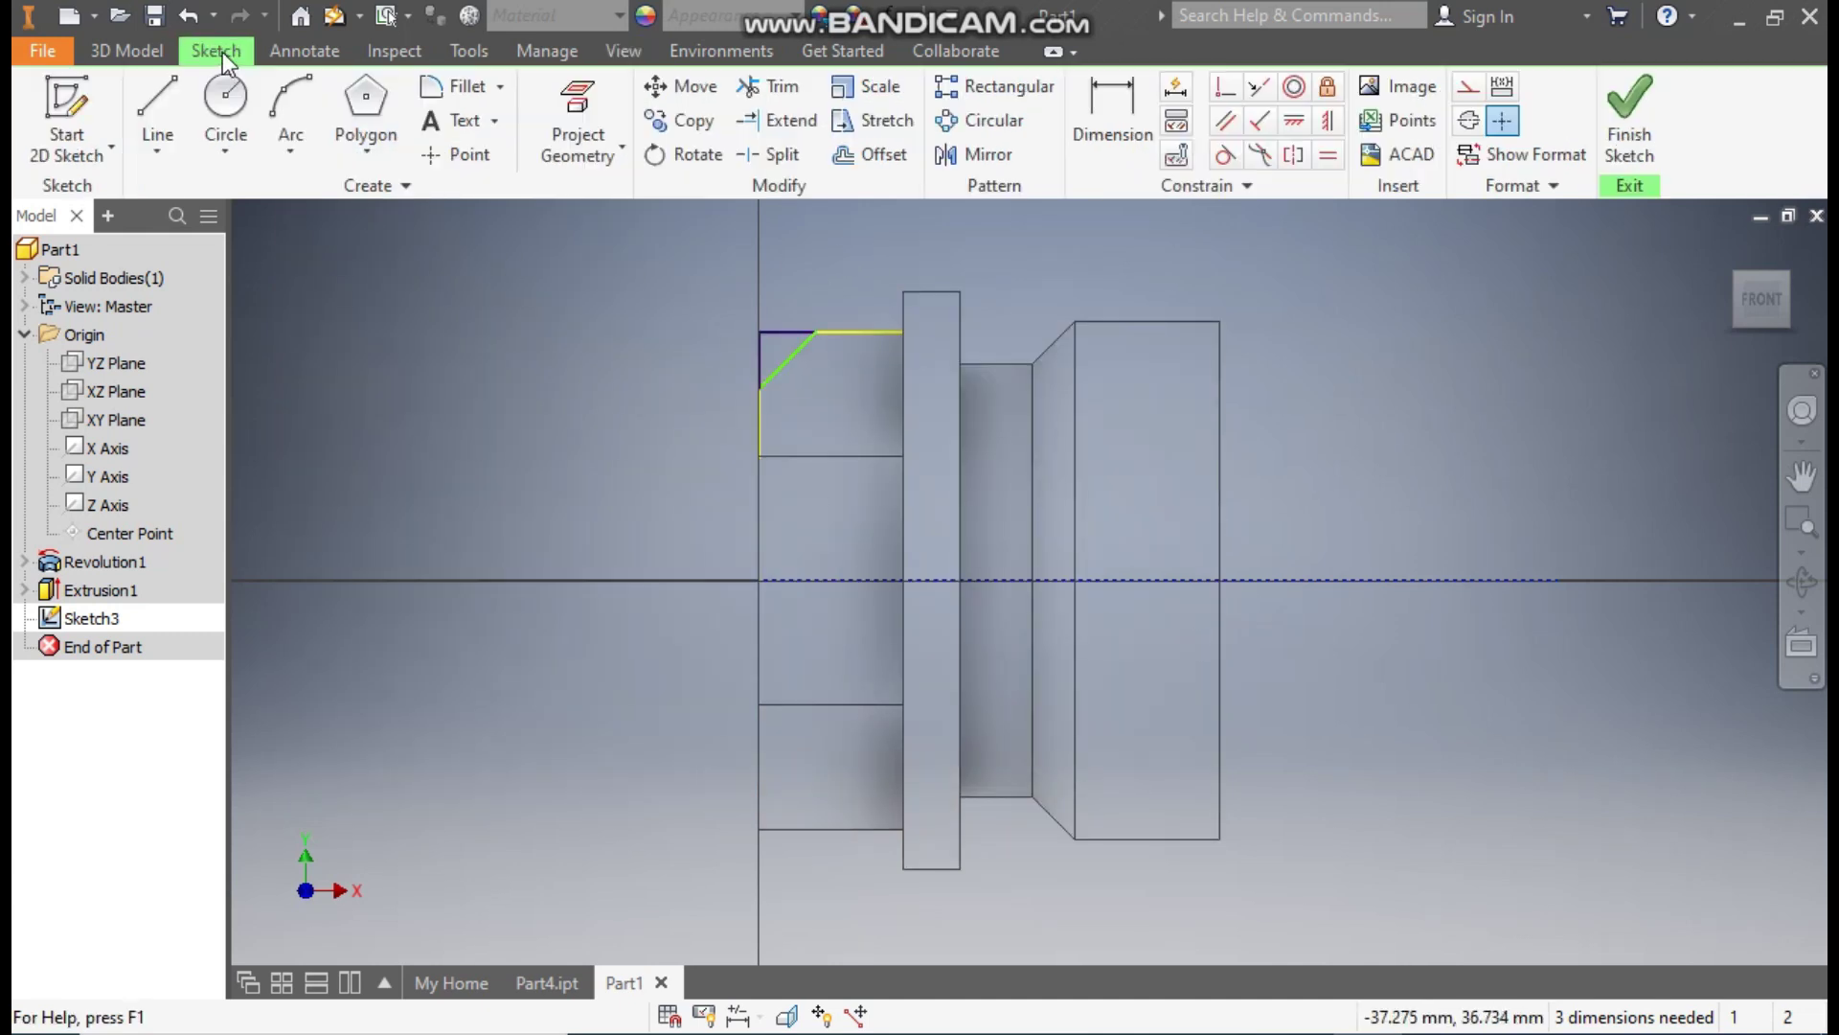
{"action": "left_click", "coordinate": [1110, 111]}
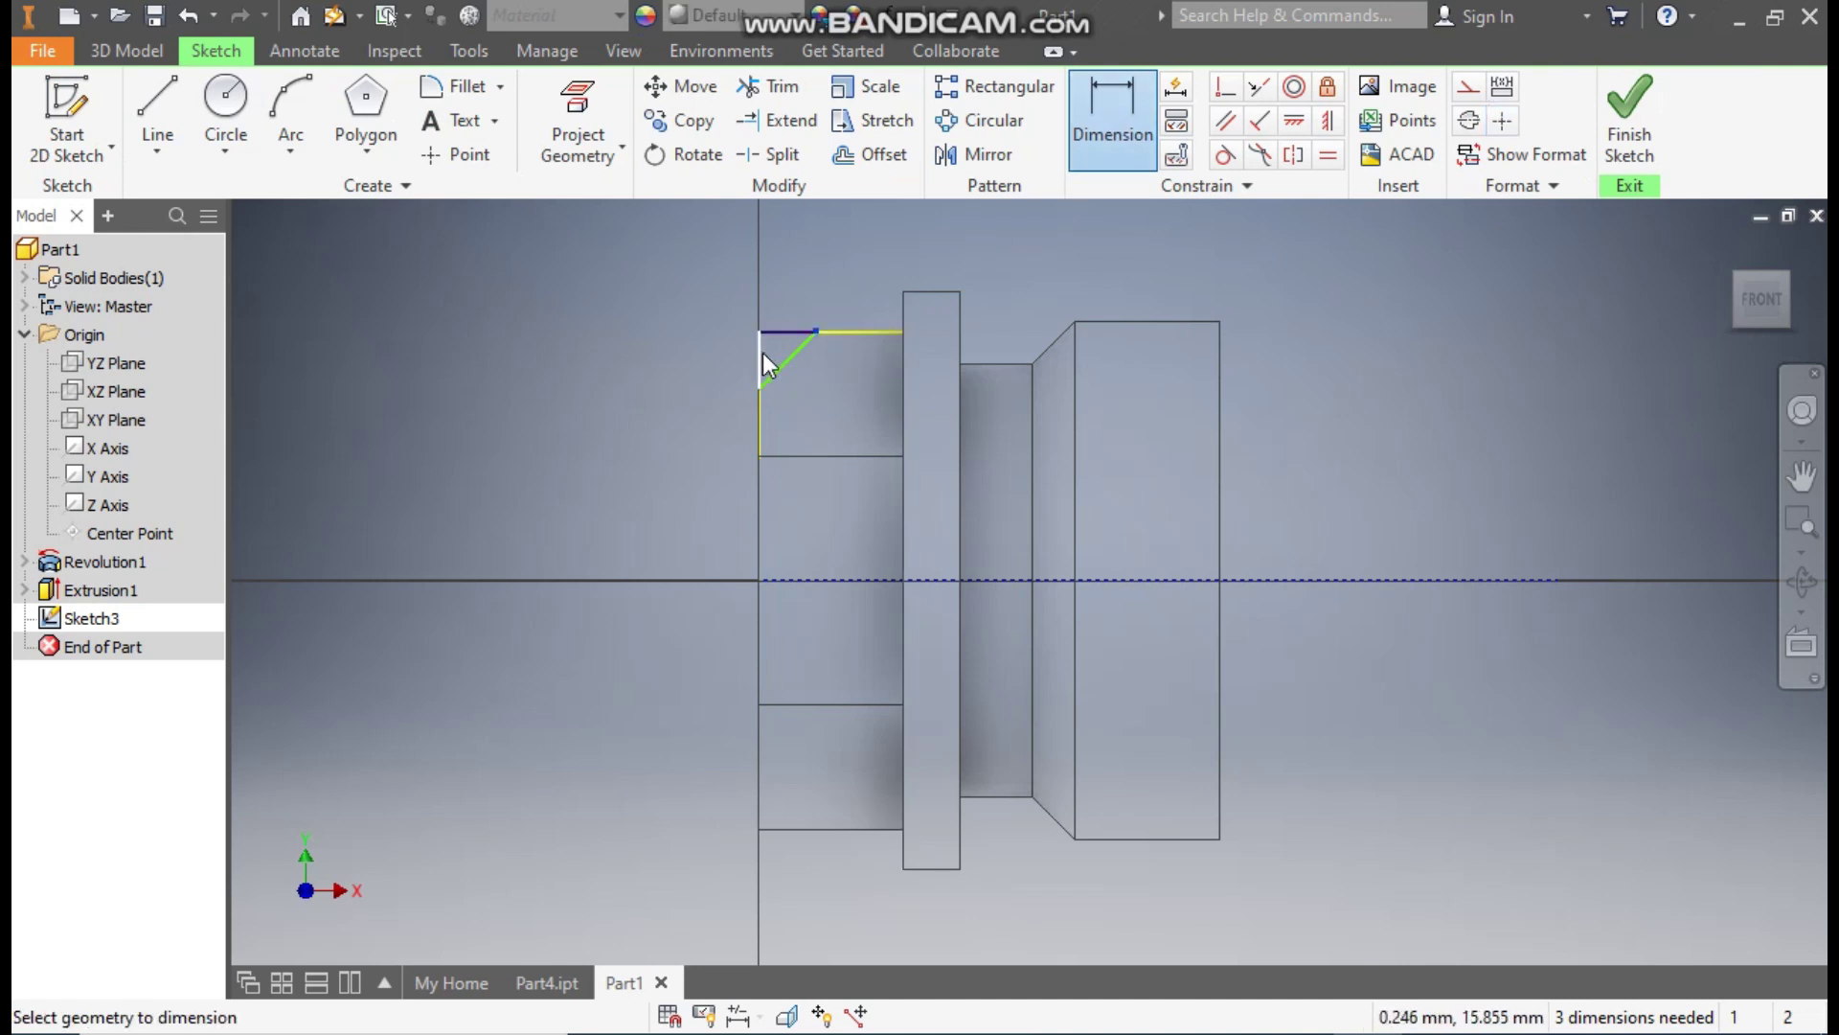
{"action": "left_click", "coordinate": [784, 278]}
{"action": "type", "text": "3"}
{"action": "key", "text": "Return"}
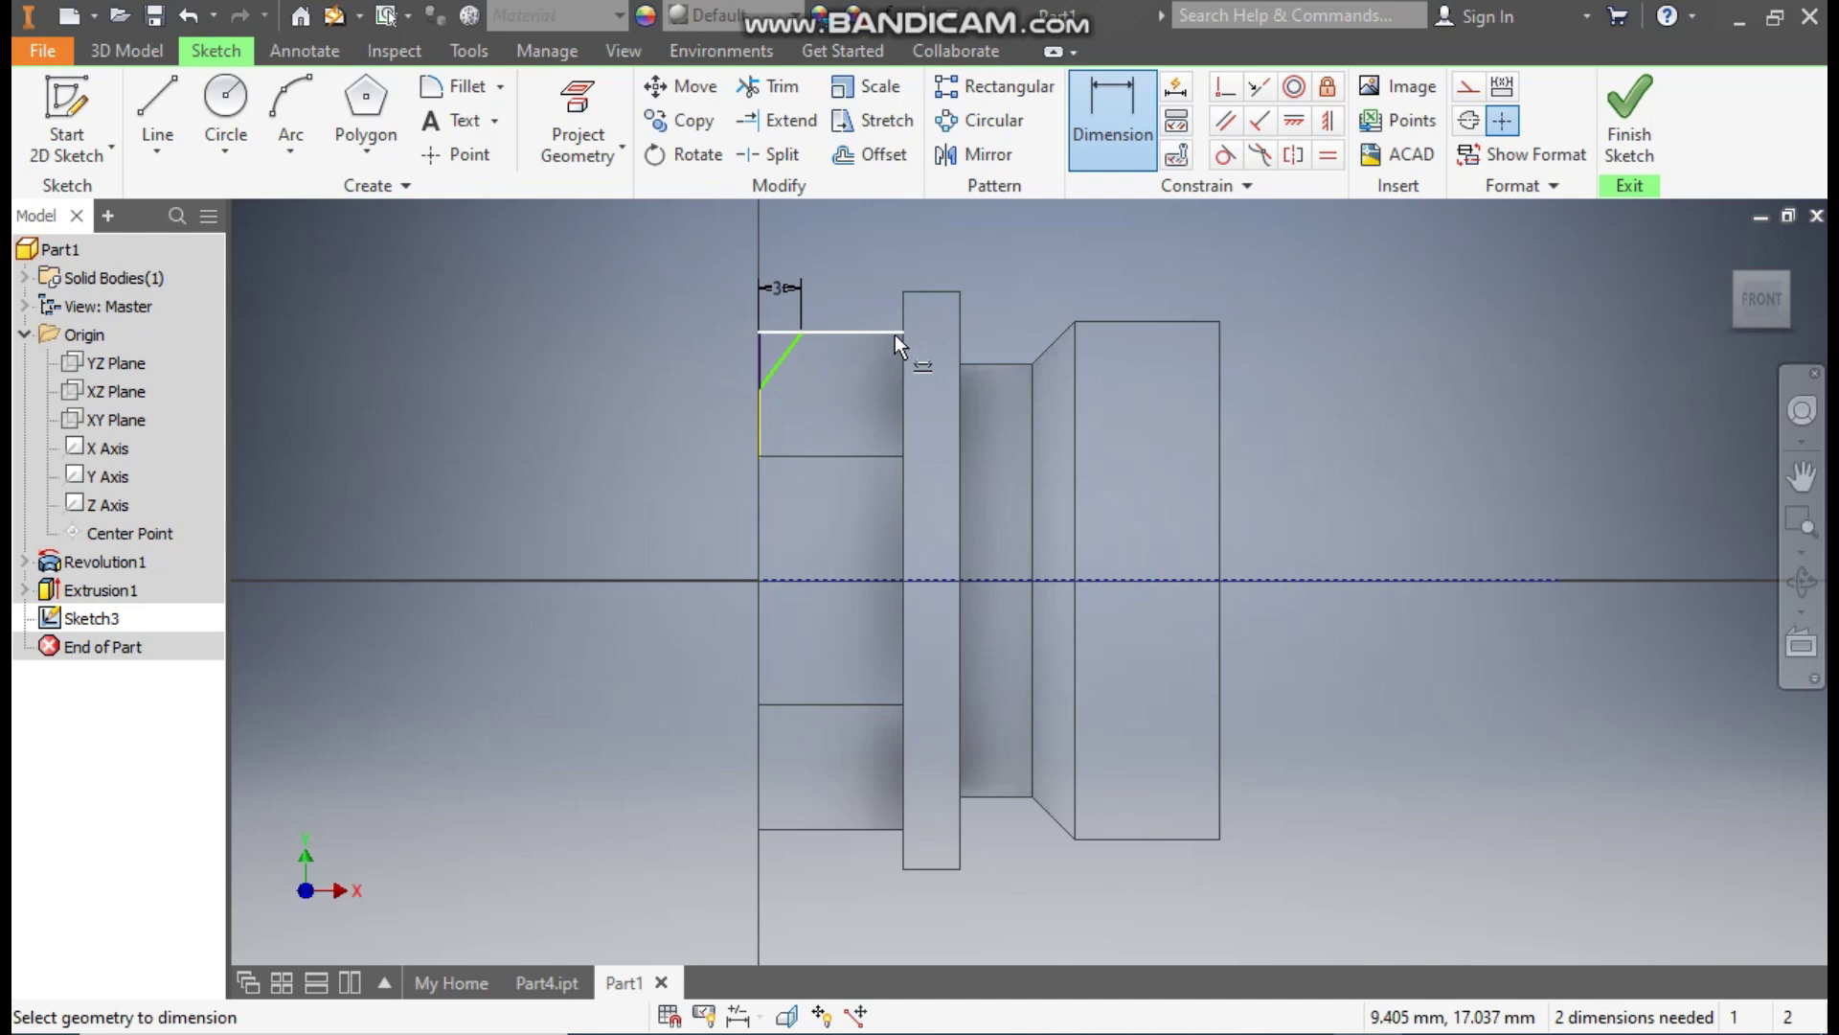
Dimension the angle between the triangle's vertical leg and its diagonal as 30 degrees.
{"action": "scroll", "coordinate": [762, 351], "scroll_direction": "up", "scroll_amount": 5}
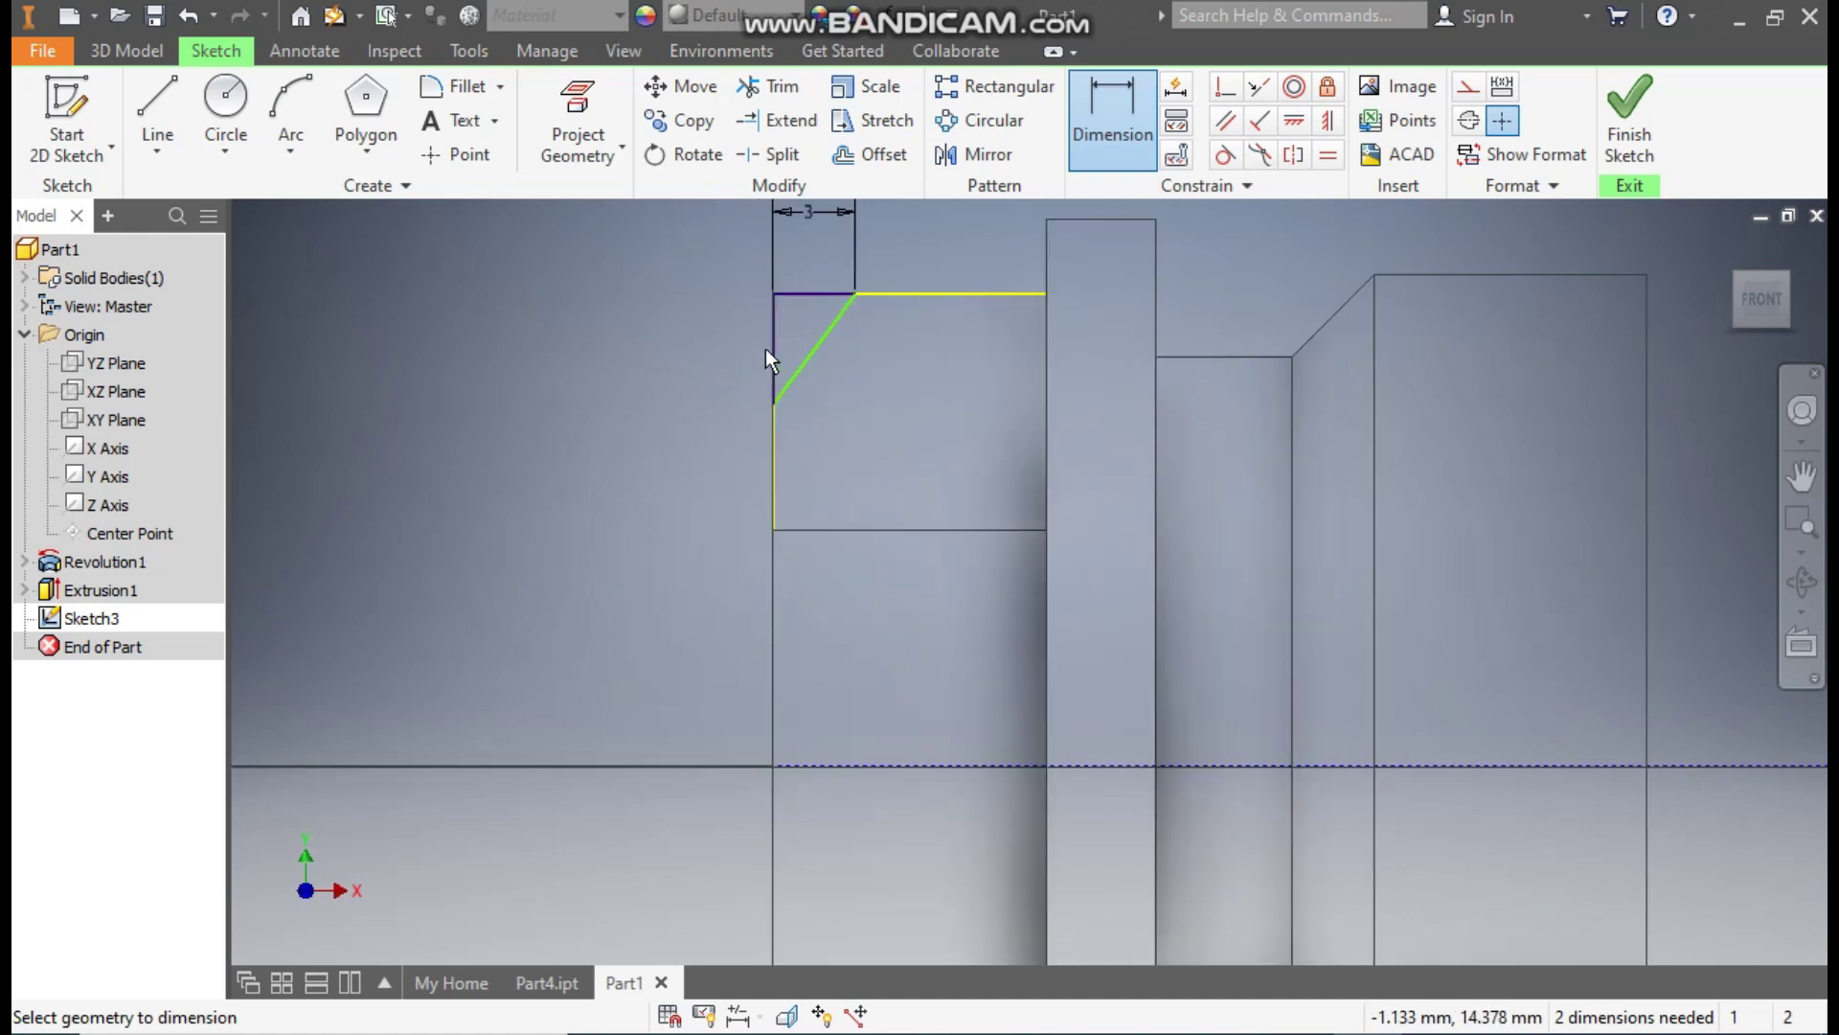
{"action": "left_click", "coordinate": [792, 338]}
{"action": "left_click", "coordinate": [862, 343]}
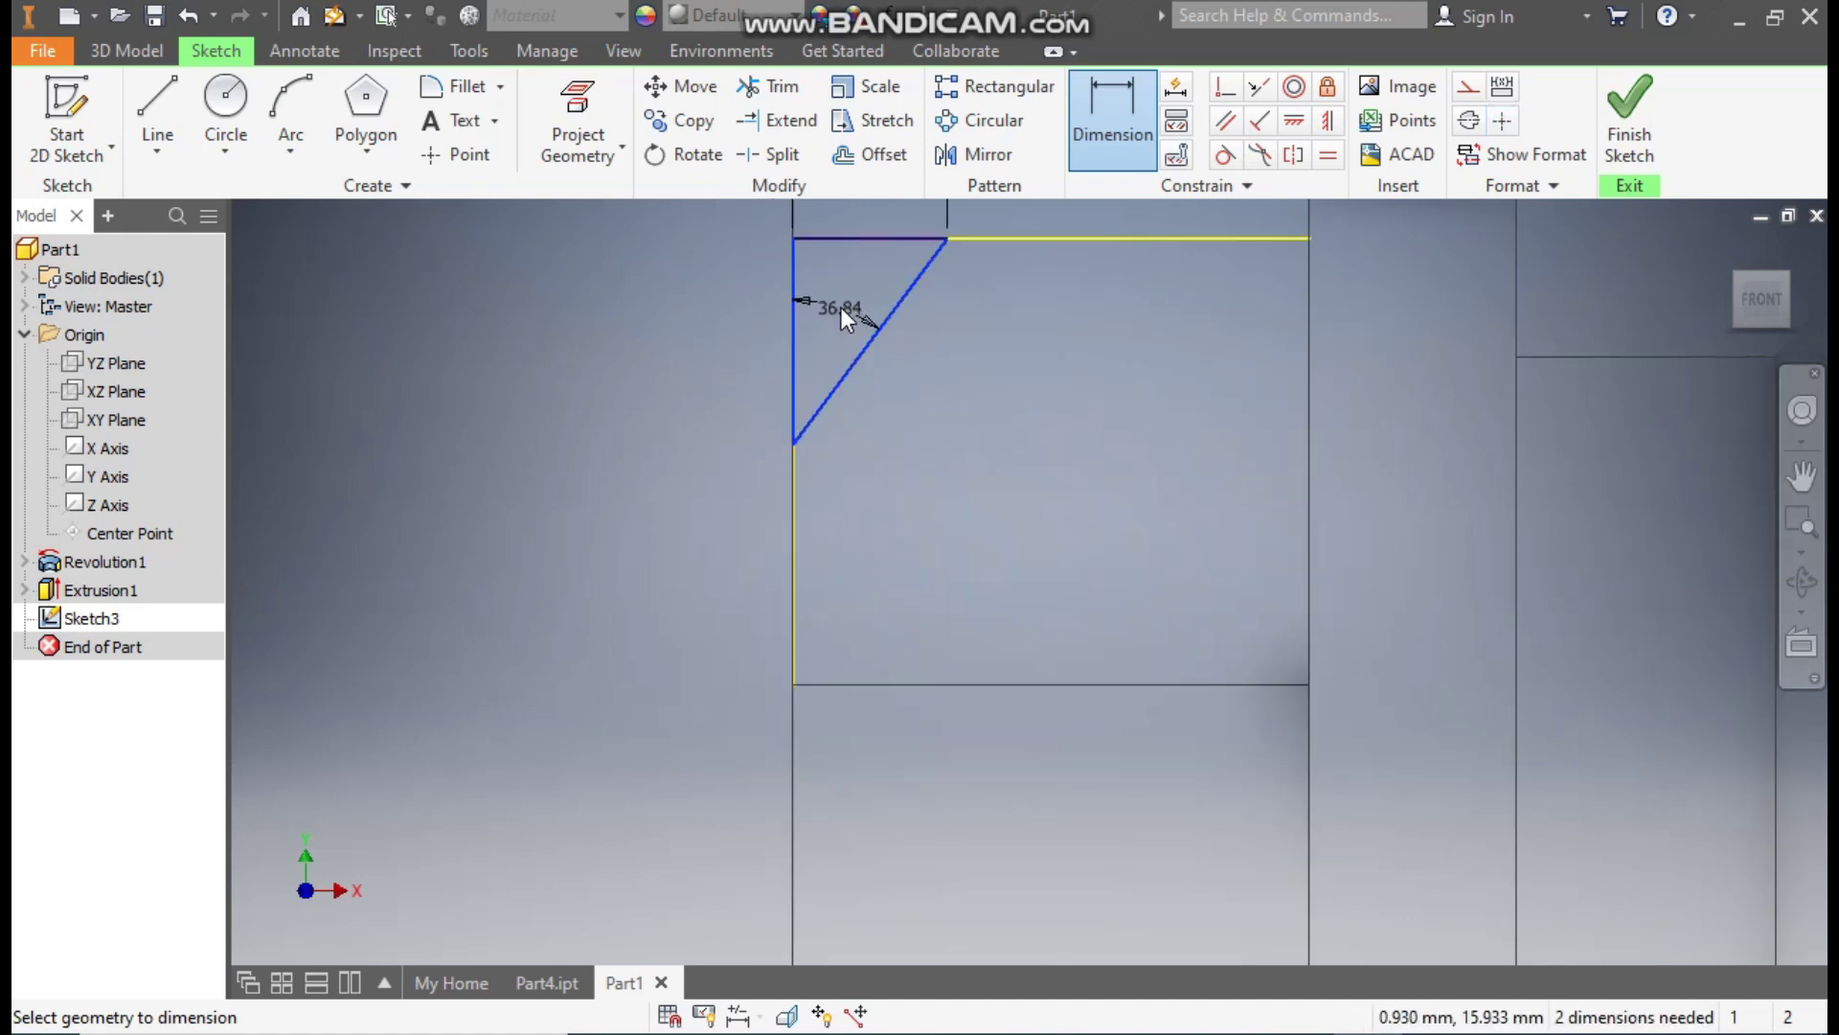
{"action": "left_click", "coordinate": [841, 307]}
{"action": "type", "text": "30"}
{"action": "key", "text": "Return"}
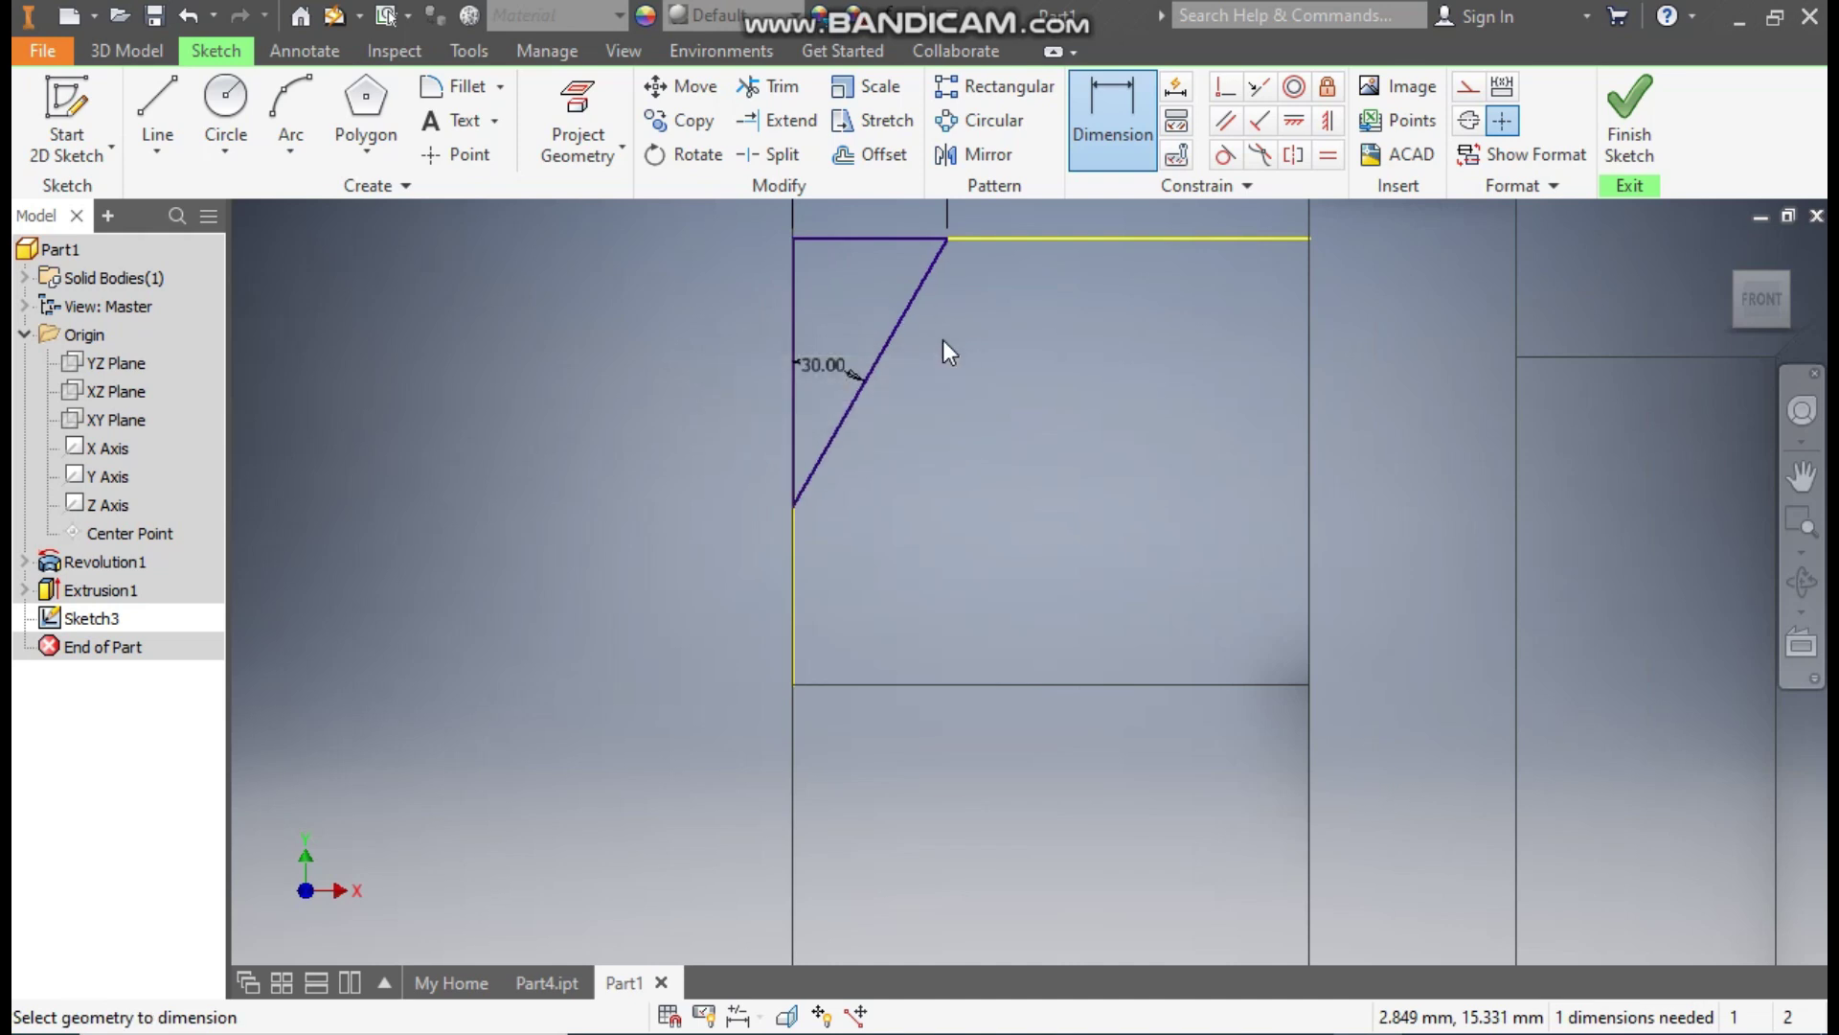
{"action": "scroll", "coordinate": [945, 341], "scroll_direction": "down", "scroll_amount": 3}
{"action": "scroll", "coordinate": [1055, 363], "scroll_direction": "down", "scroll_amount": 1}
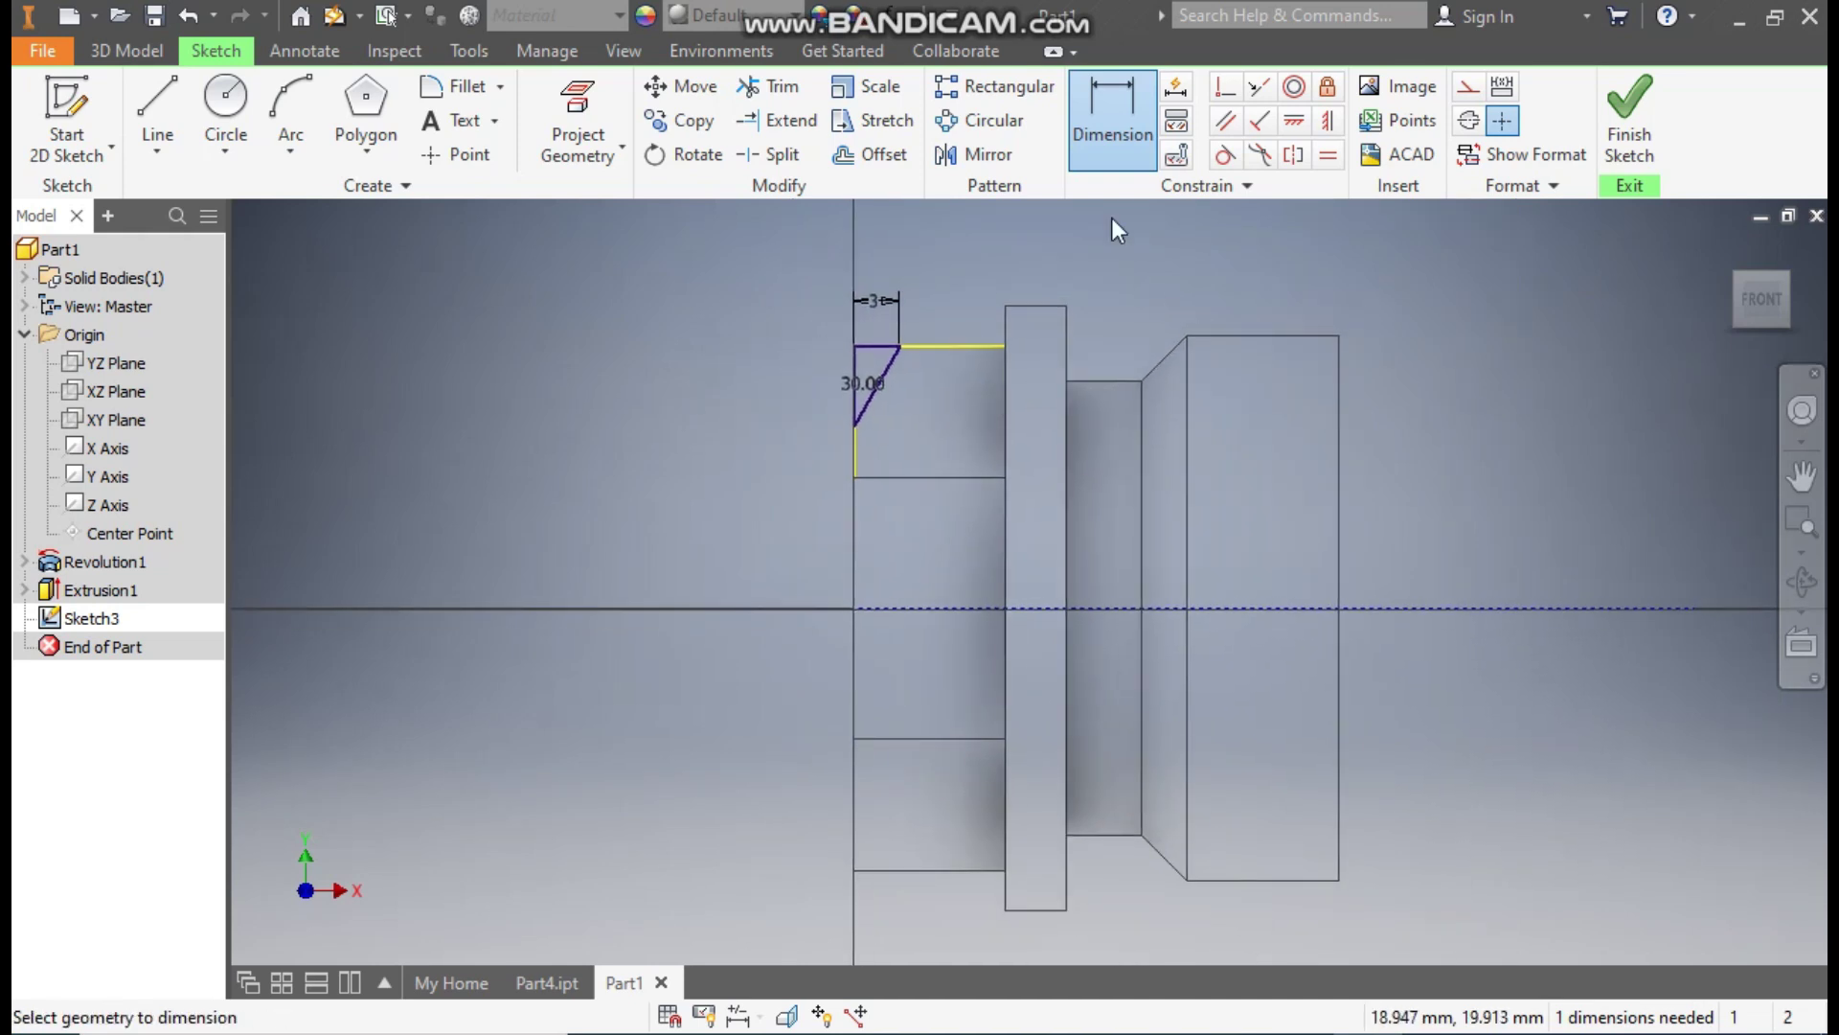
Finish the sketch and set up a full revolved cut of the triangle about the construction line.
{"action": "left_click", "coordinate": [1630, 120]}
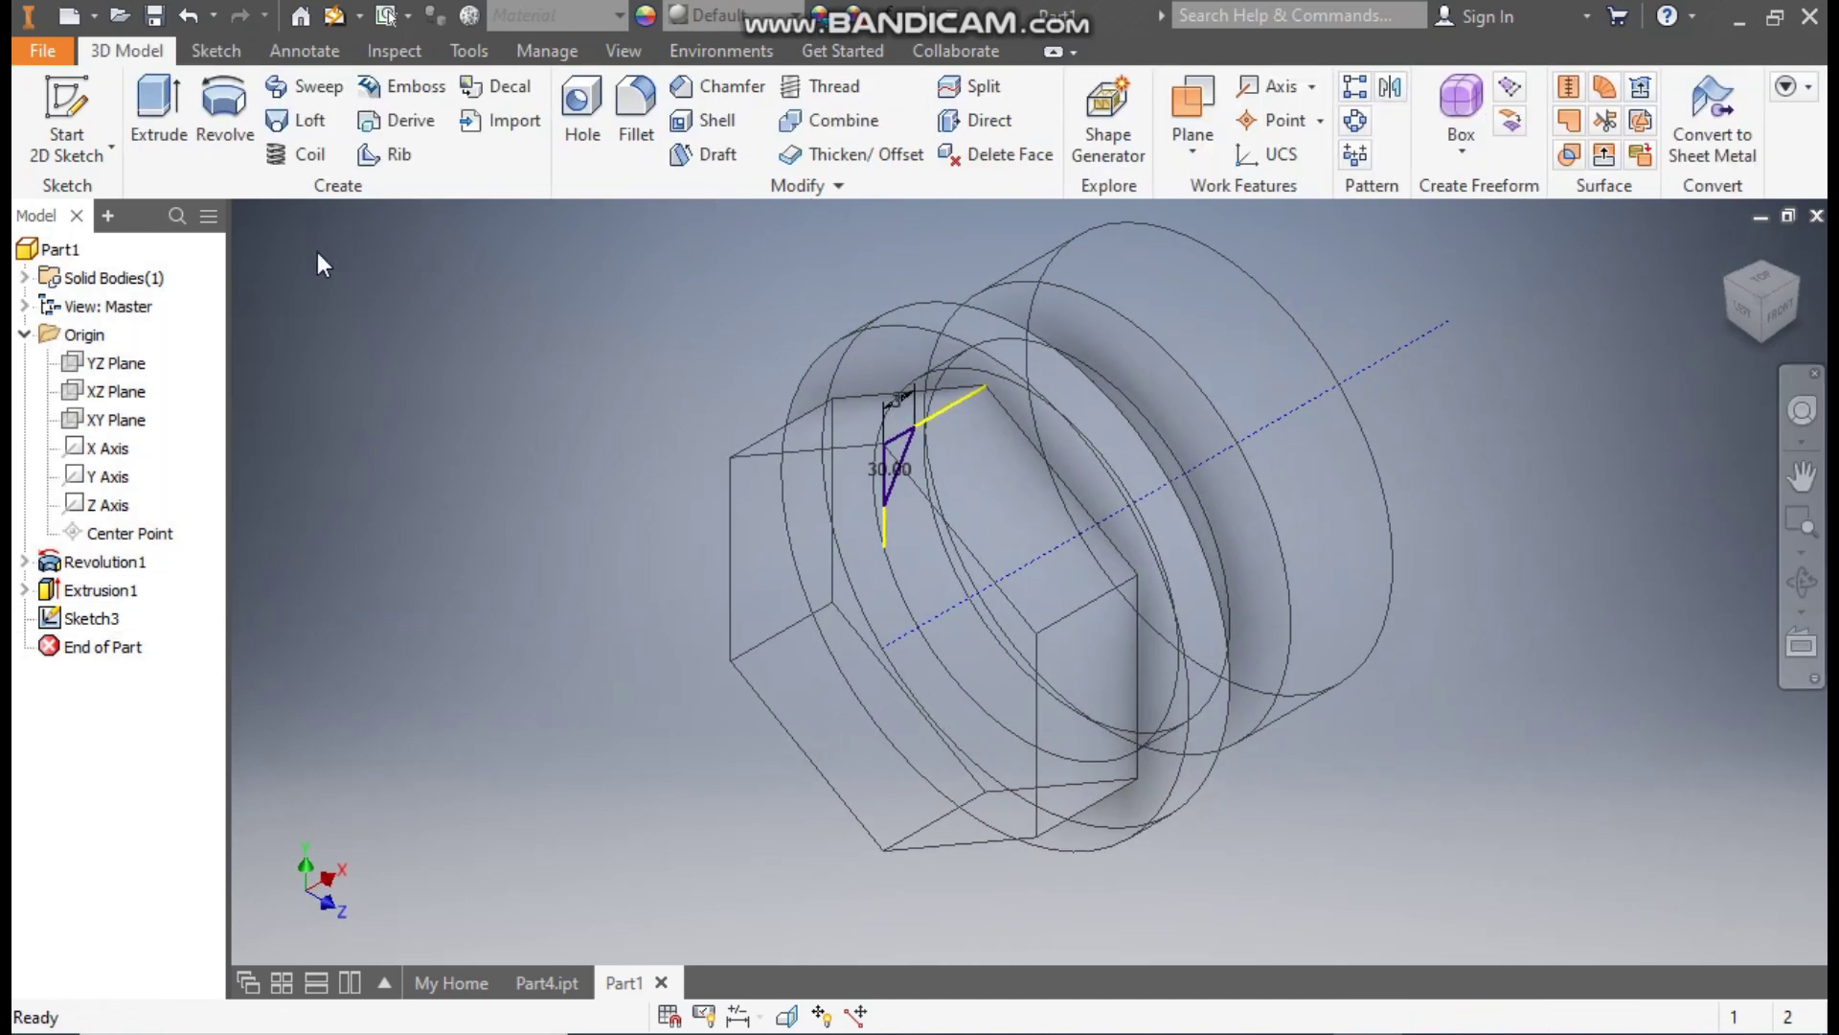
{"action": "left_click", "coordinate": [222, 120]}
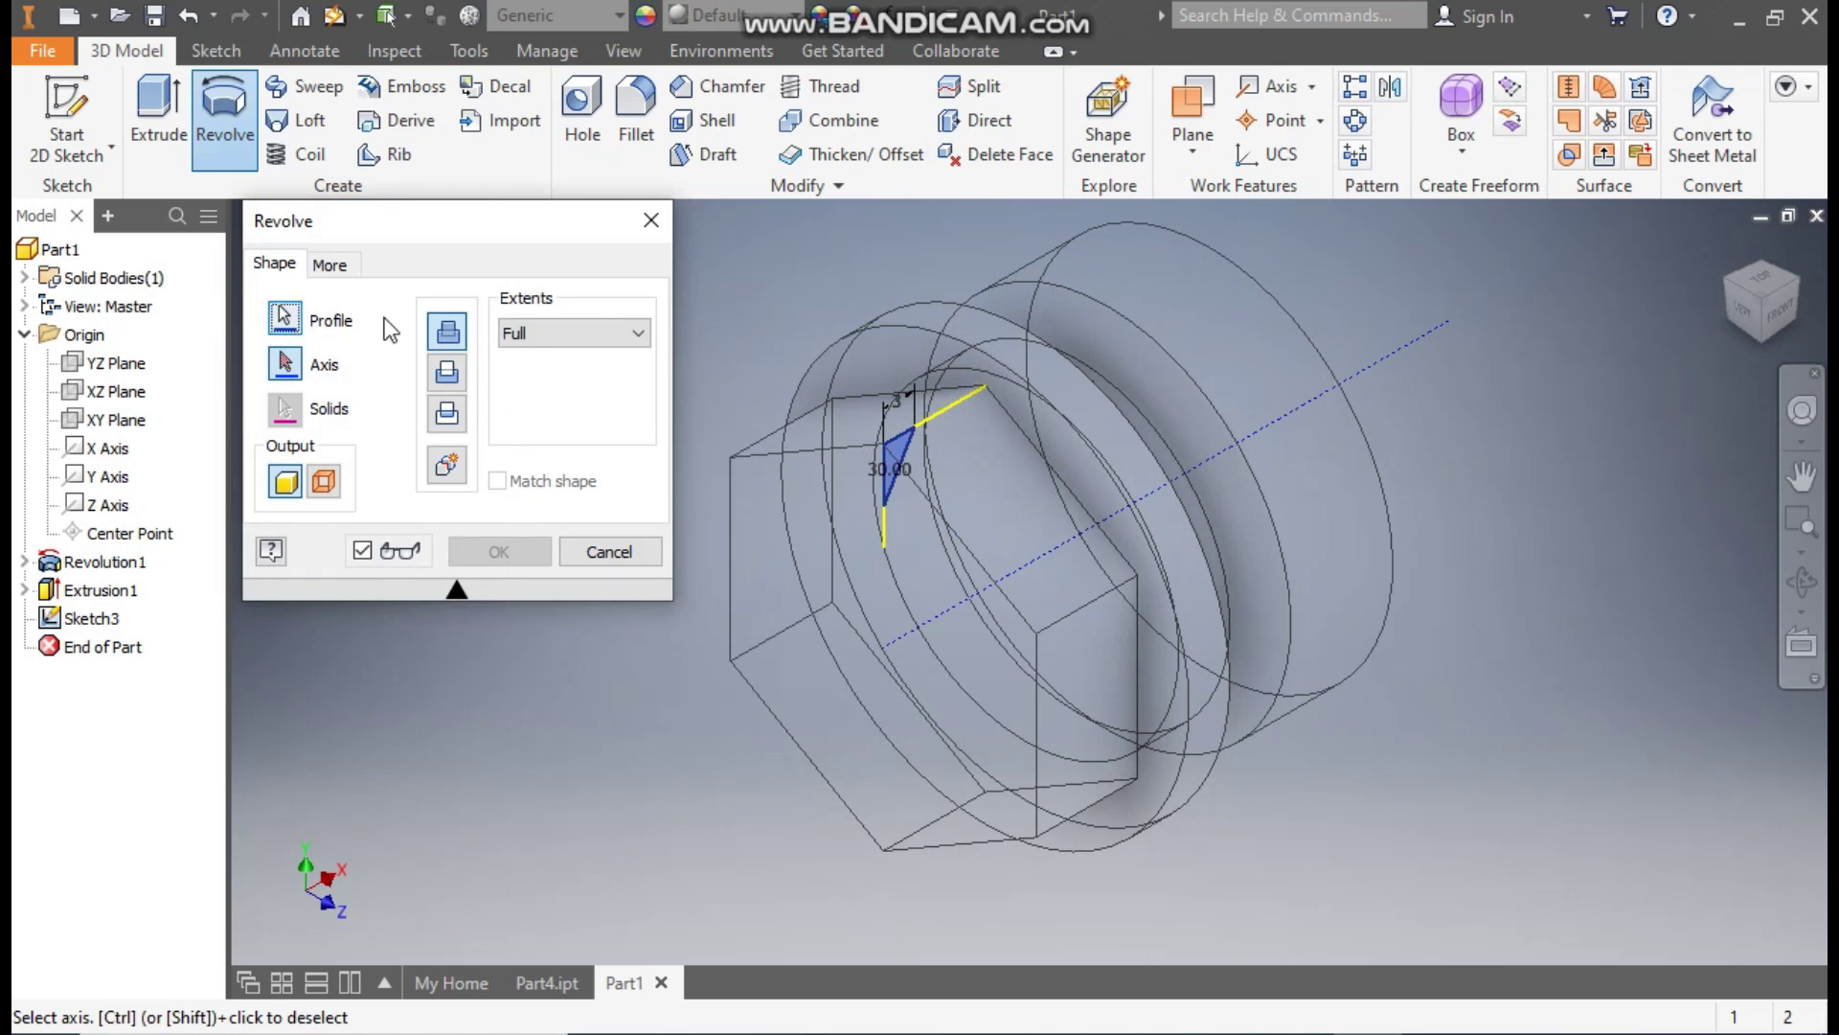
{"action": "left_click", "coordinate": [1021, 575]}
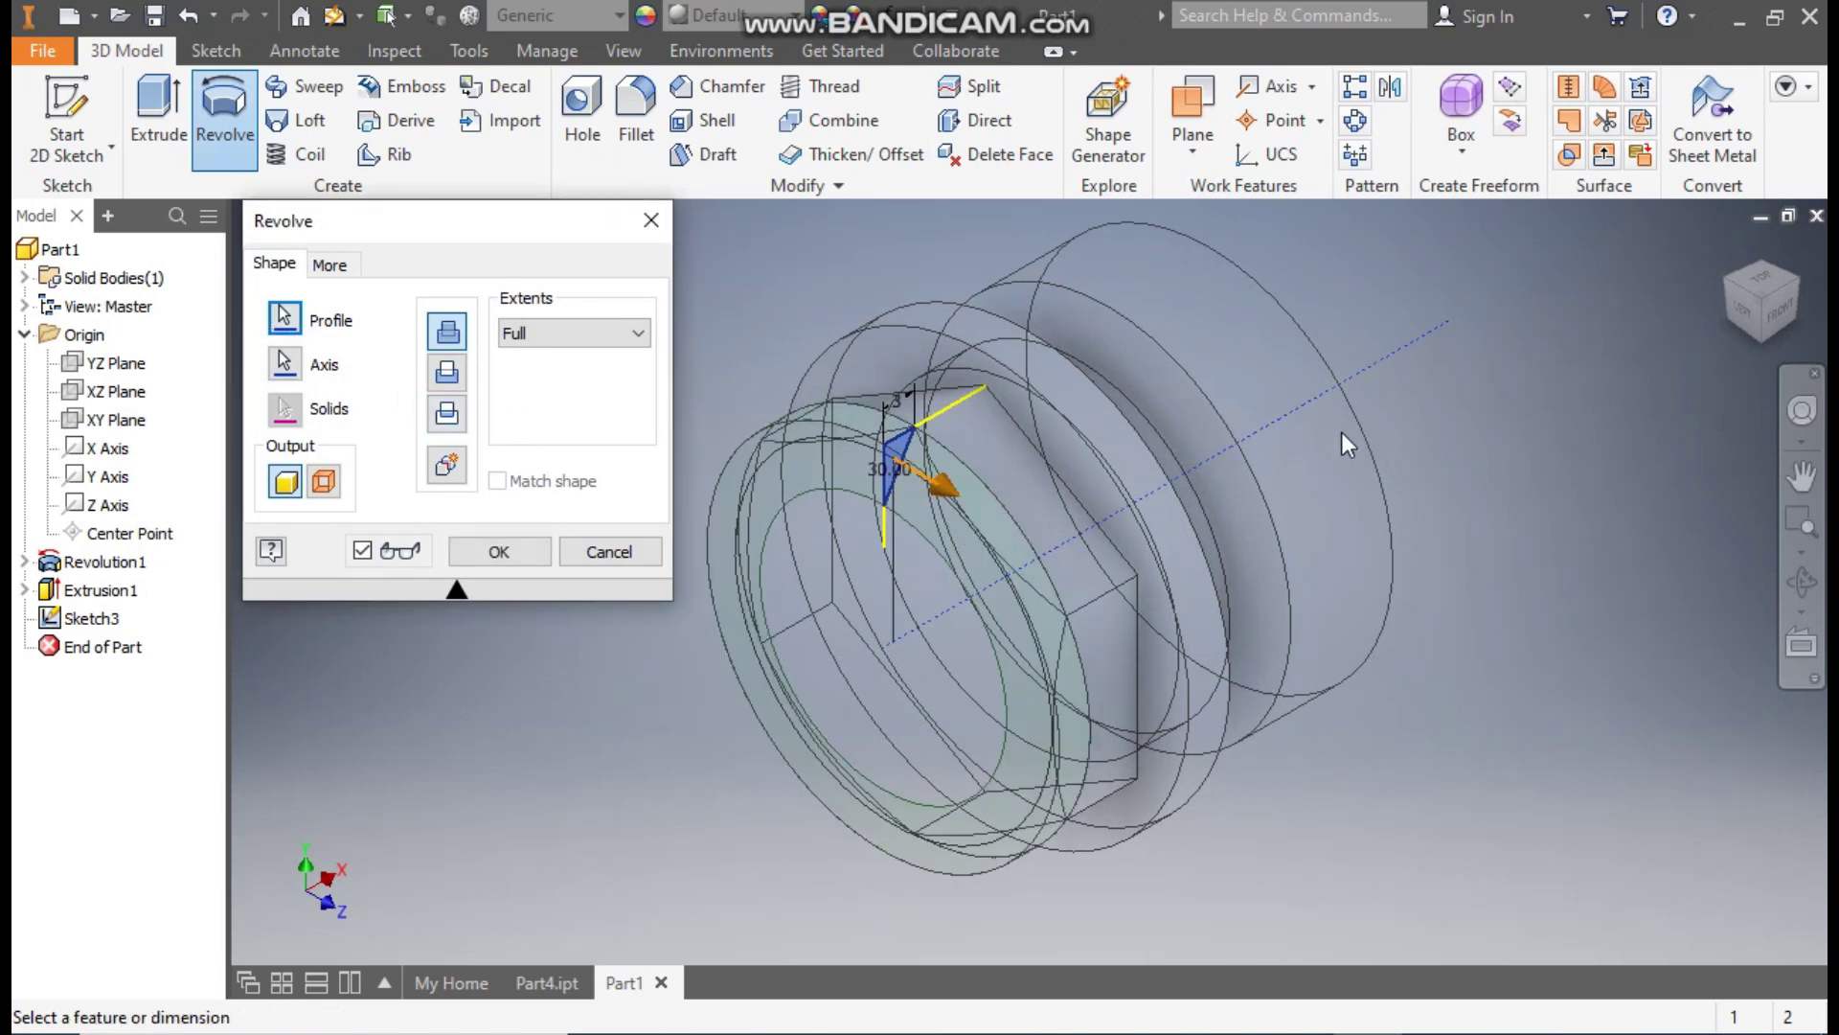
{"action": "left_click", "coordinate": [447, 372]}
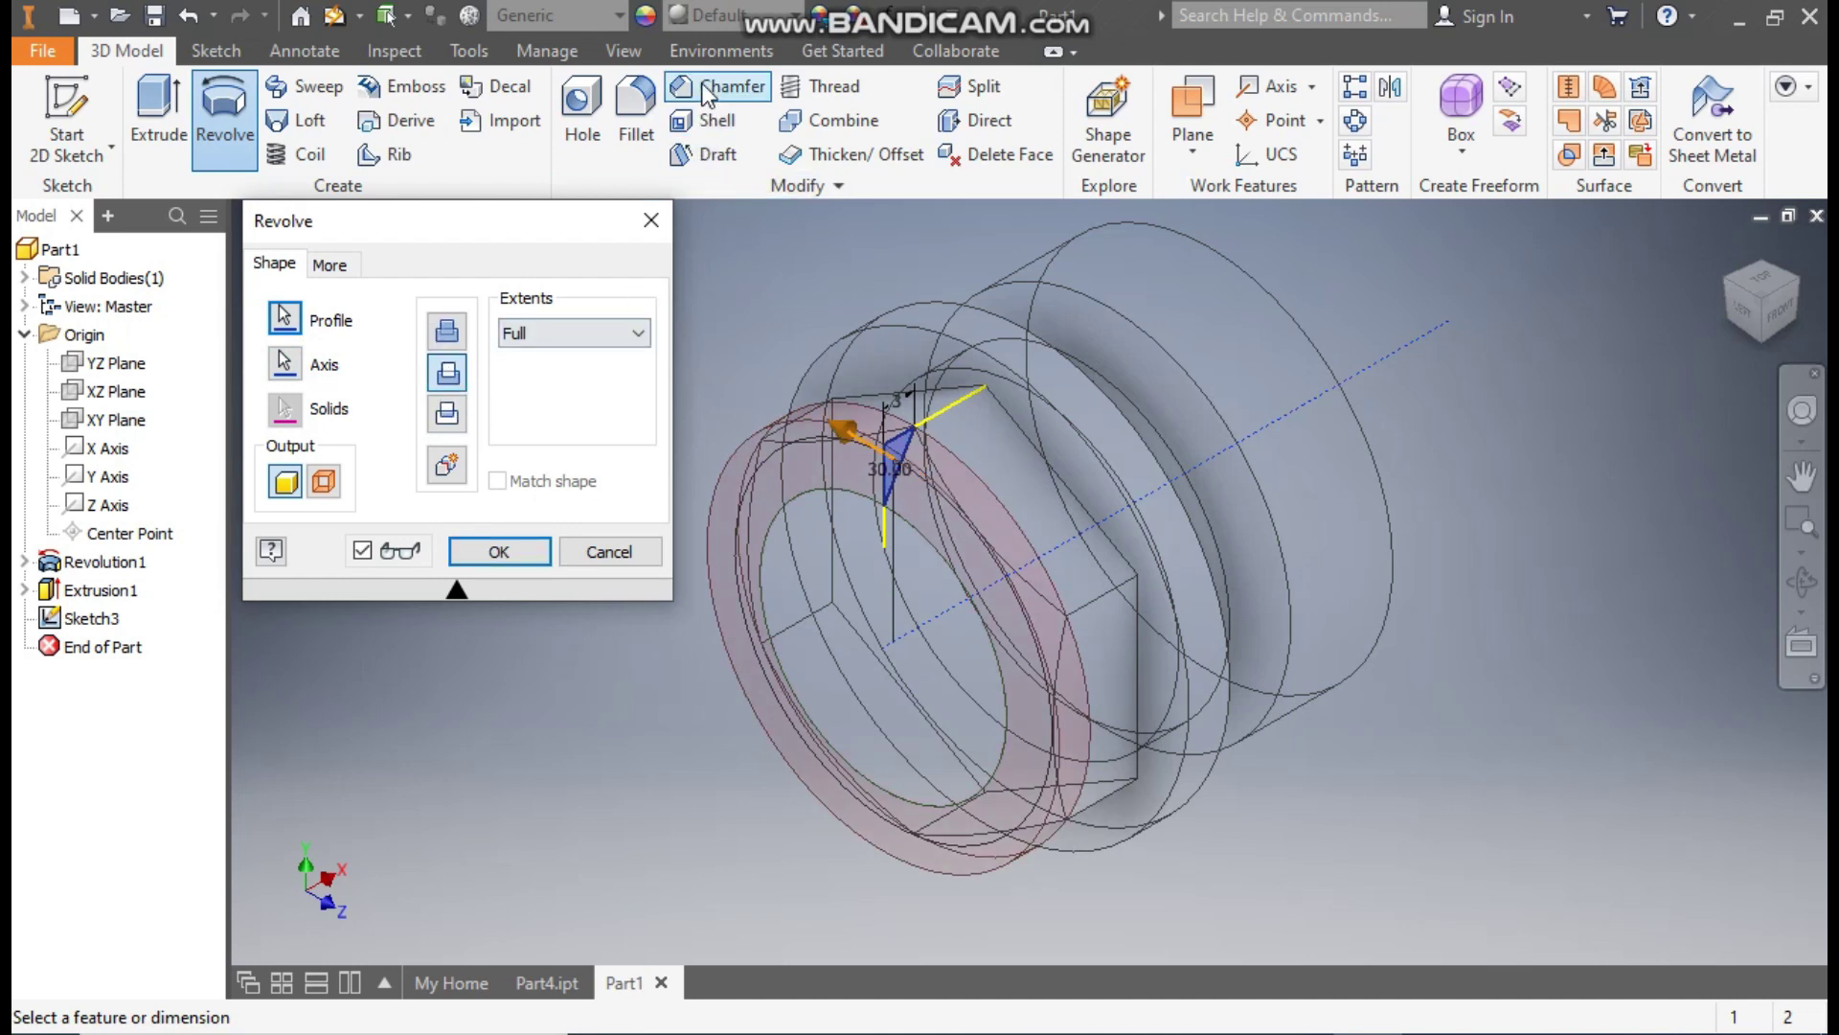
Set the visual style to Shaded with Edges and complete the revolved cut on the hex head's corners.
{"action": "left_click", "coordinate": [629, 54]}
{"action": "left_click", "coordinate": [377, 150]}
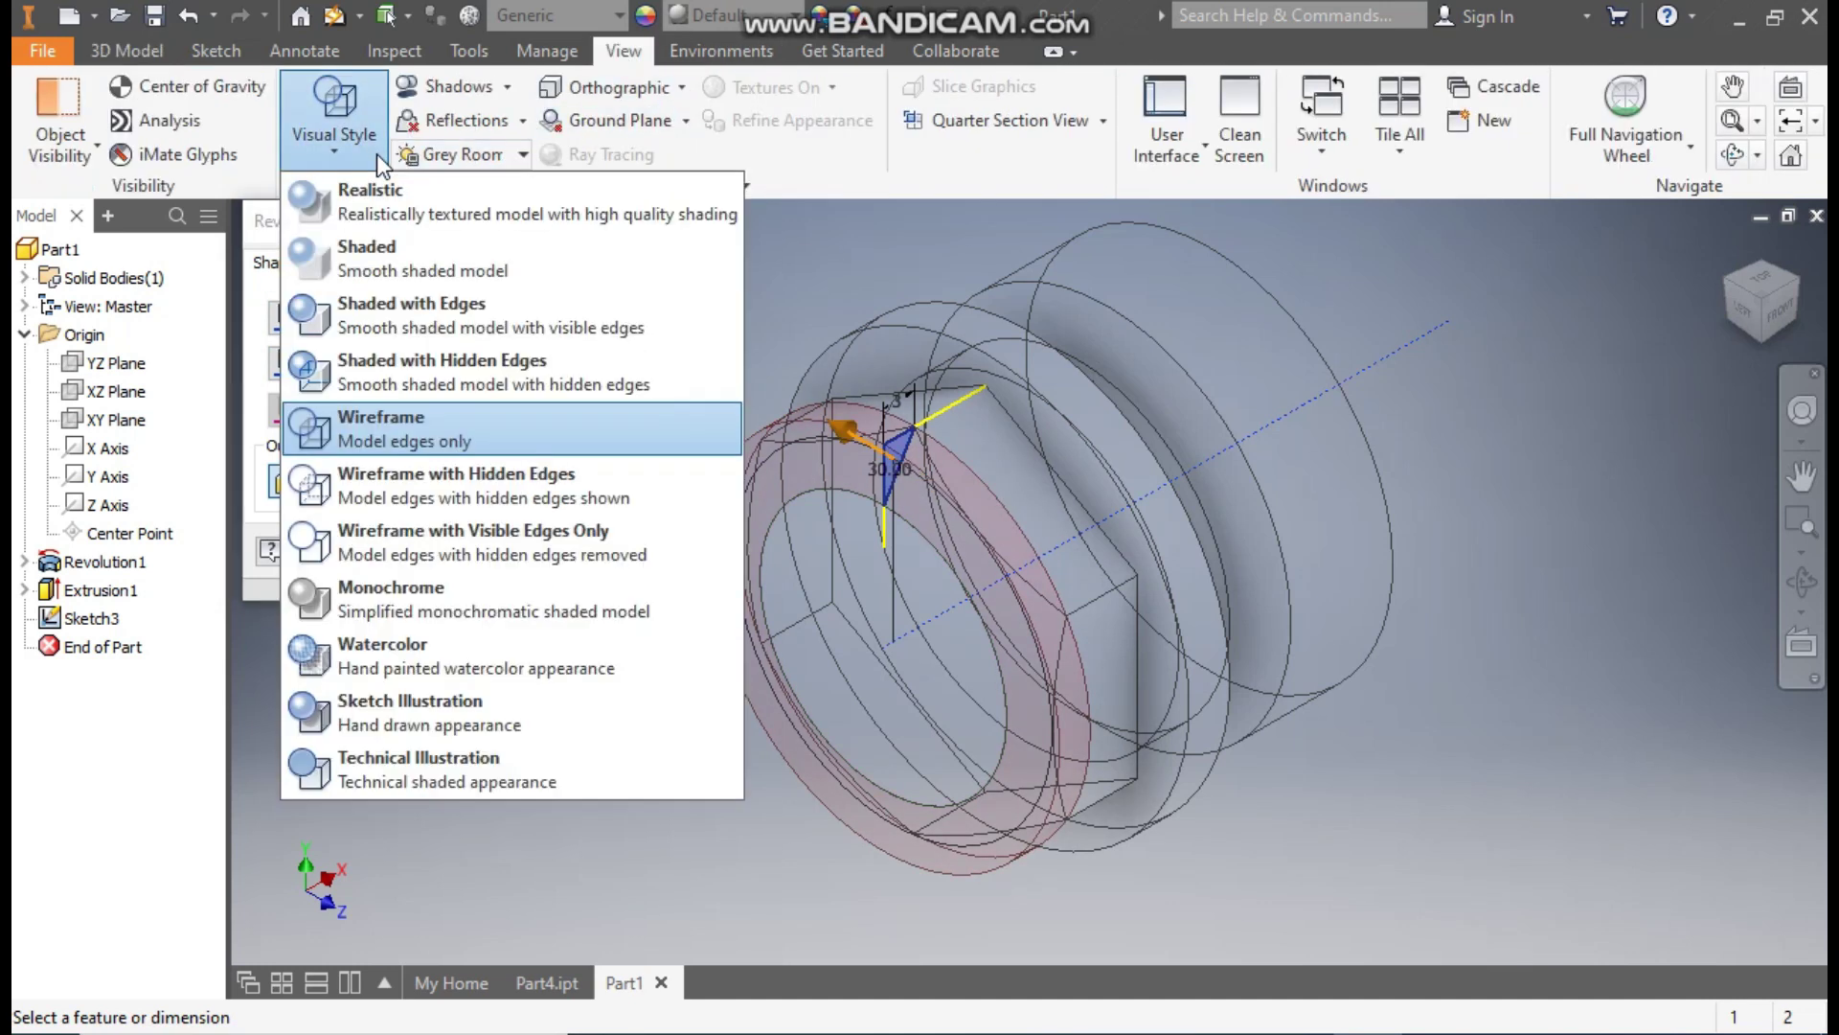
{"action": "left_click", "coordinate": [427, 308]}
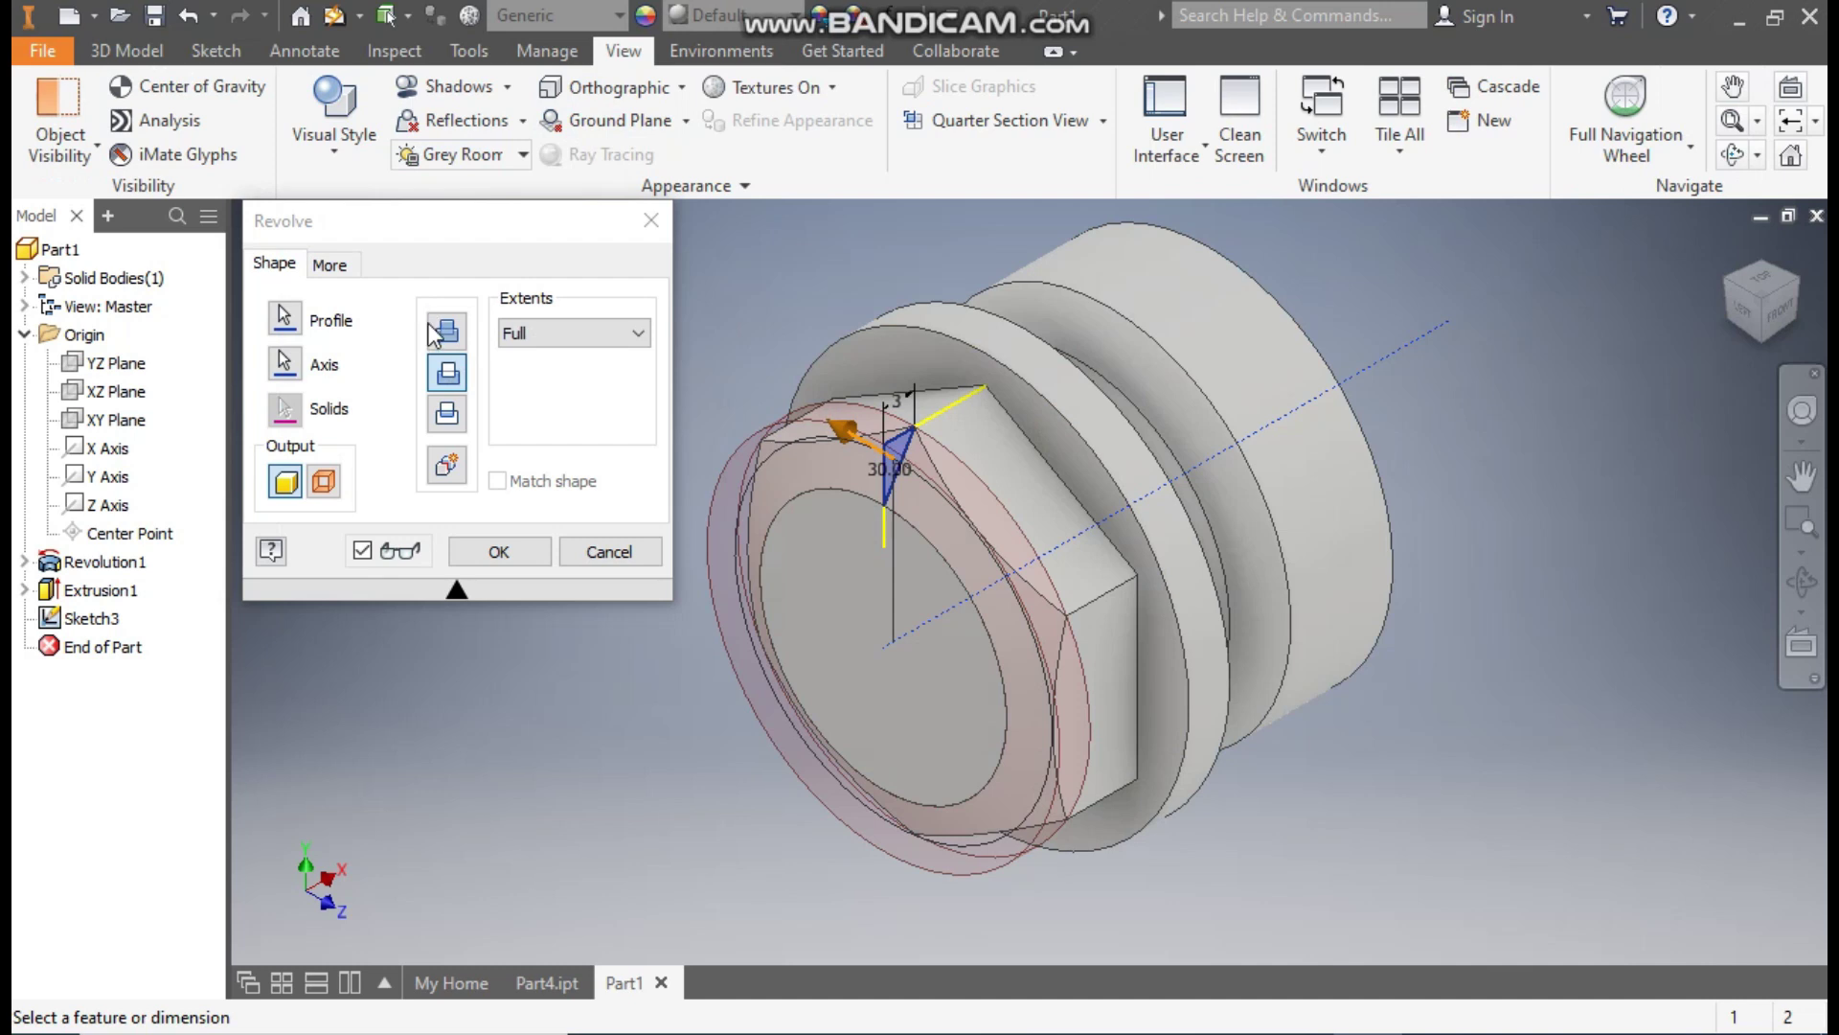
{"action": "left_click", "coordinate": [499, 552]}
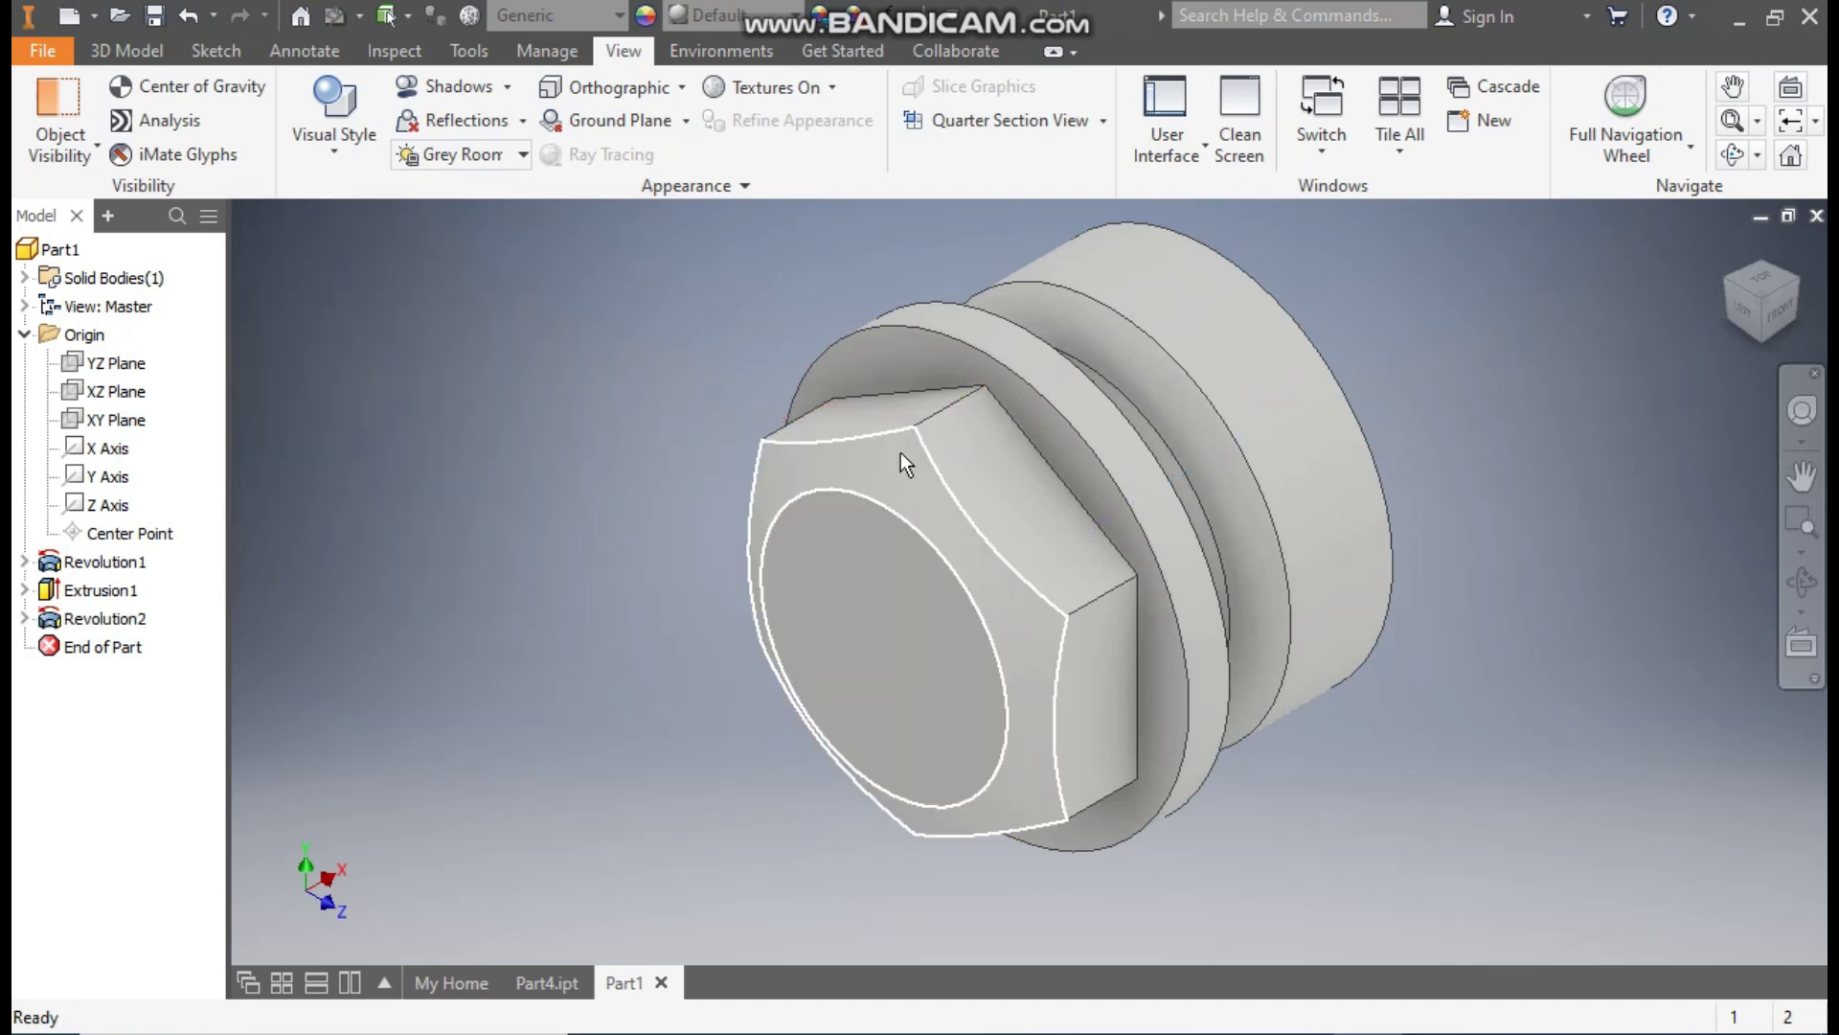
Compare the plug's plain cylindrical end with the reference model in Part4.ipt and return to Part1.
{"action": "left_click", "coordinate": [1784, 302]}
{"action": "left_click", "coordinate": [1784, 302]}
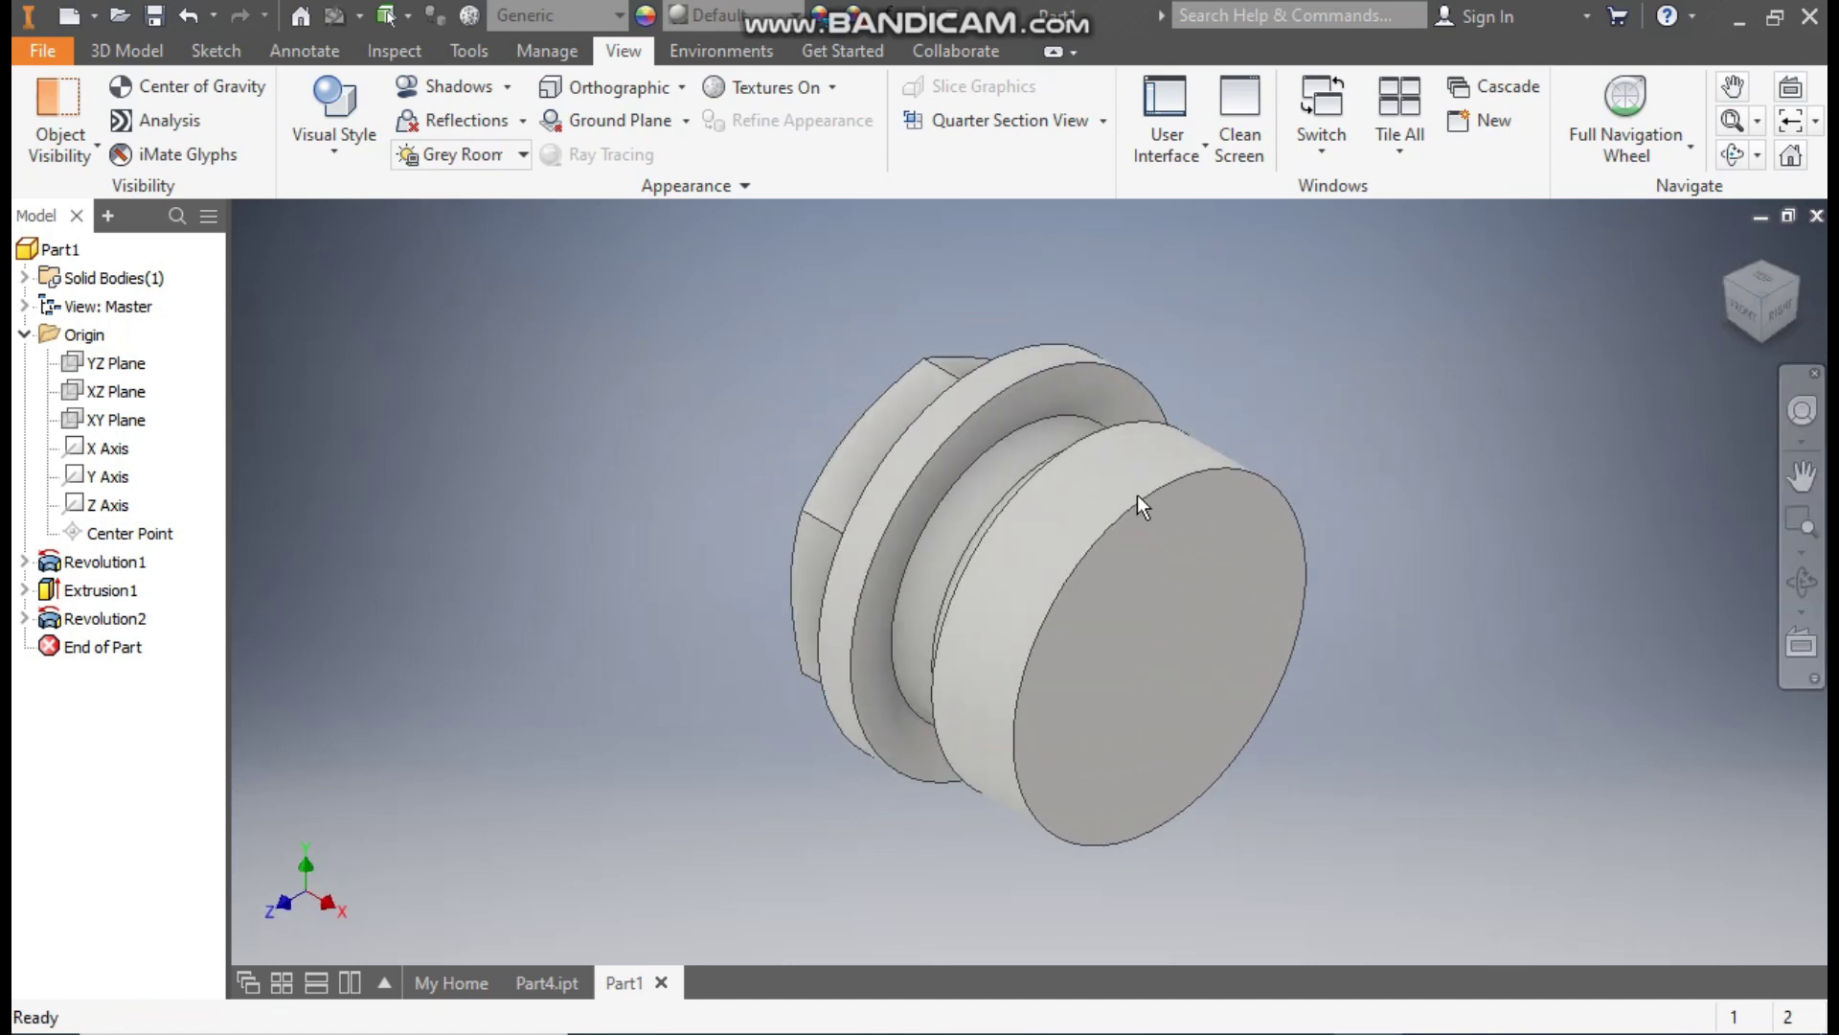
{"action": "left_click", "coordinate": [554, 977]}
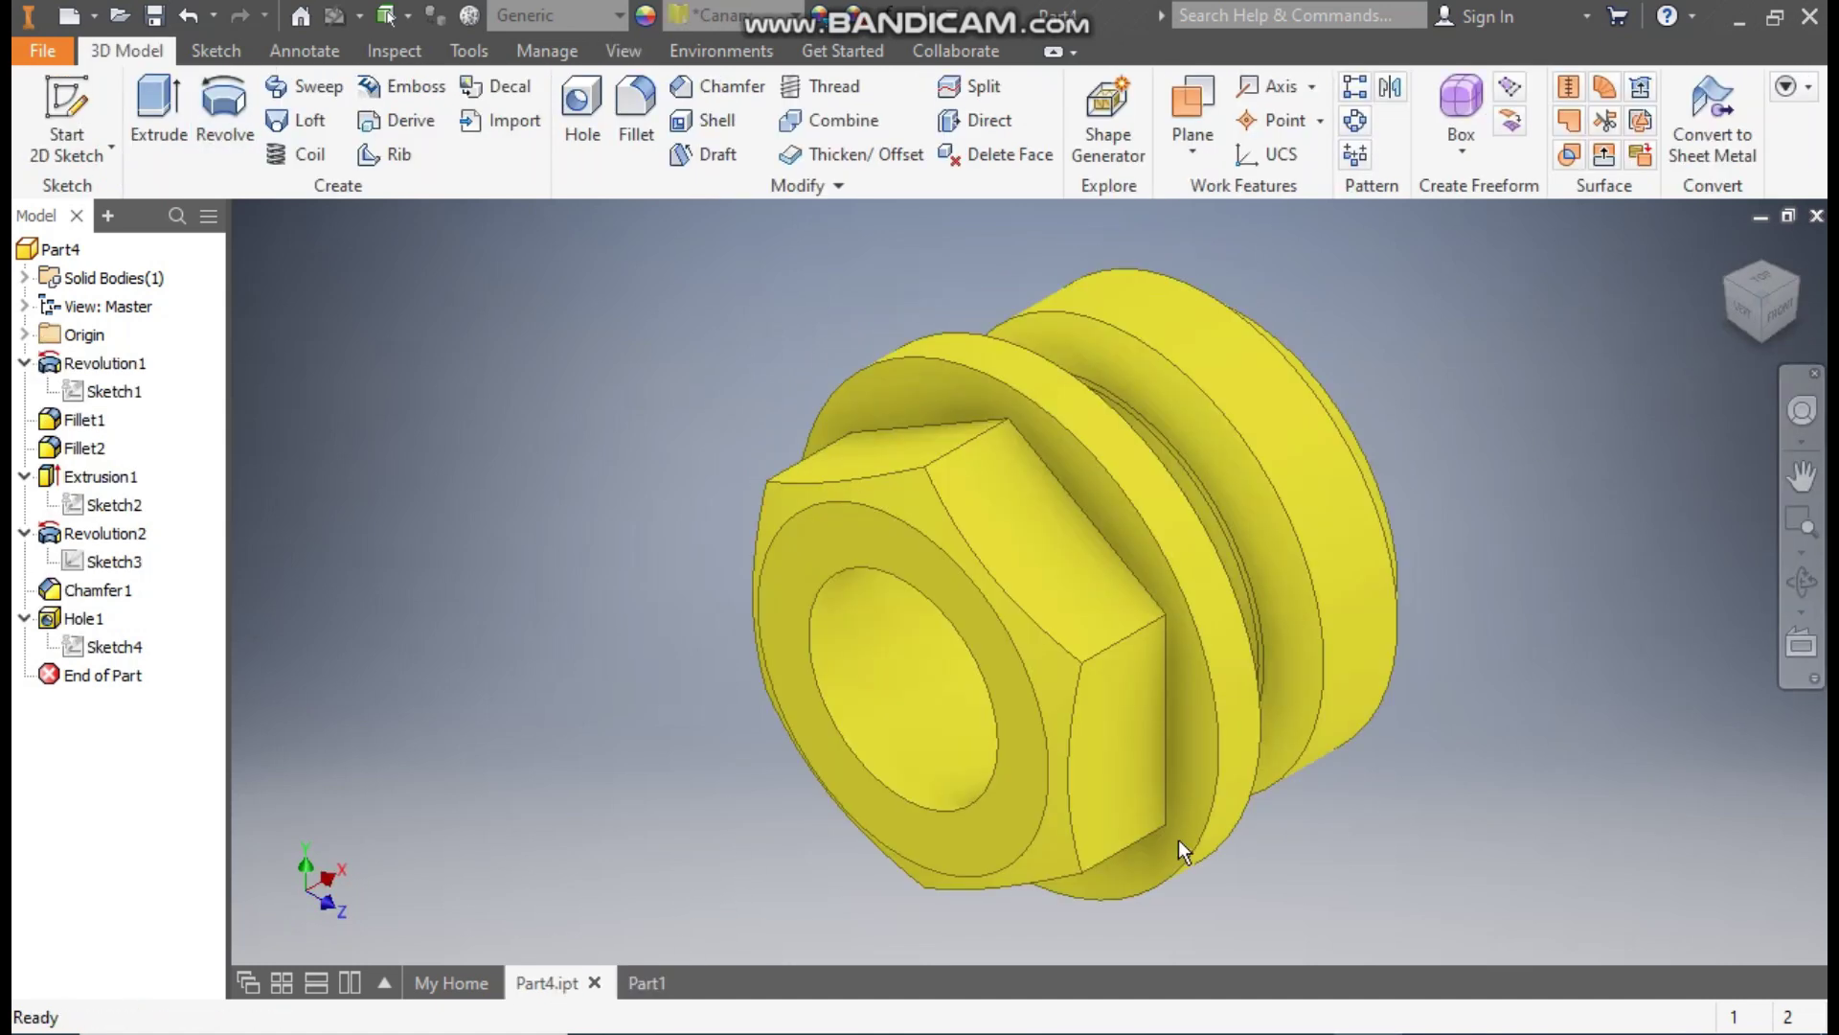
{"action": "left_click", "coordinate": [1796, 285]}
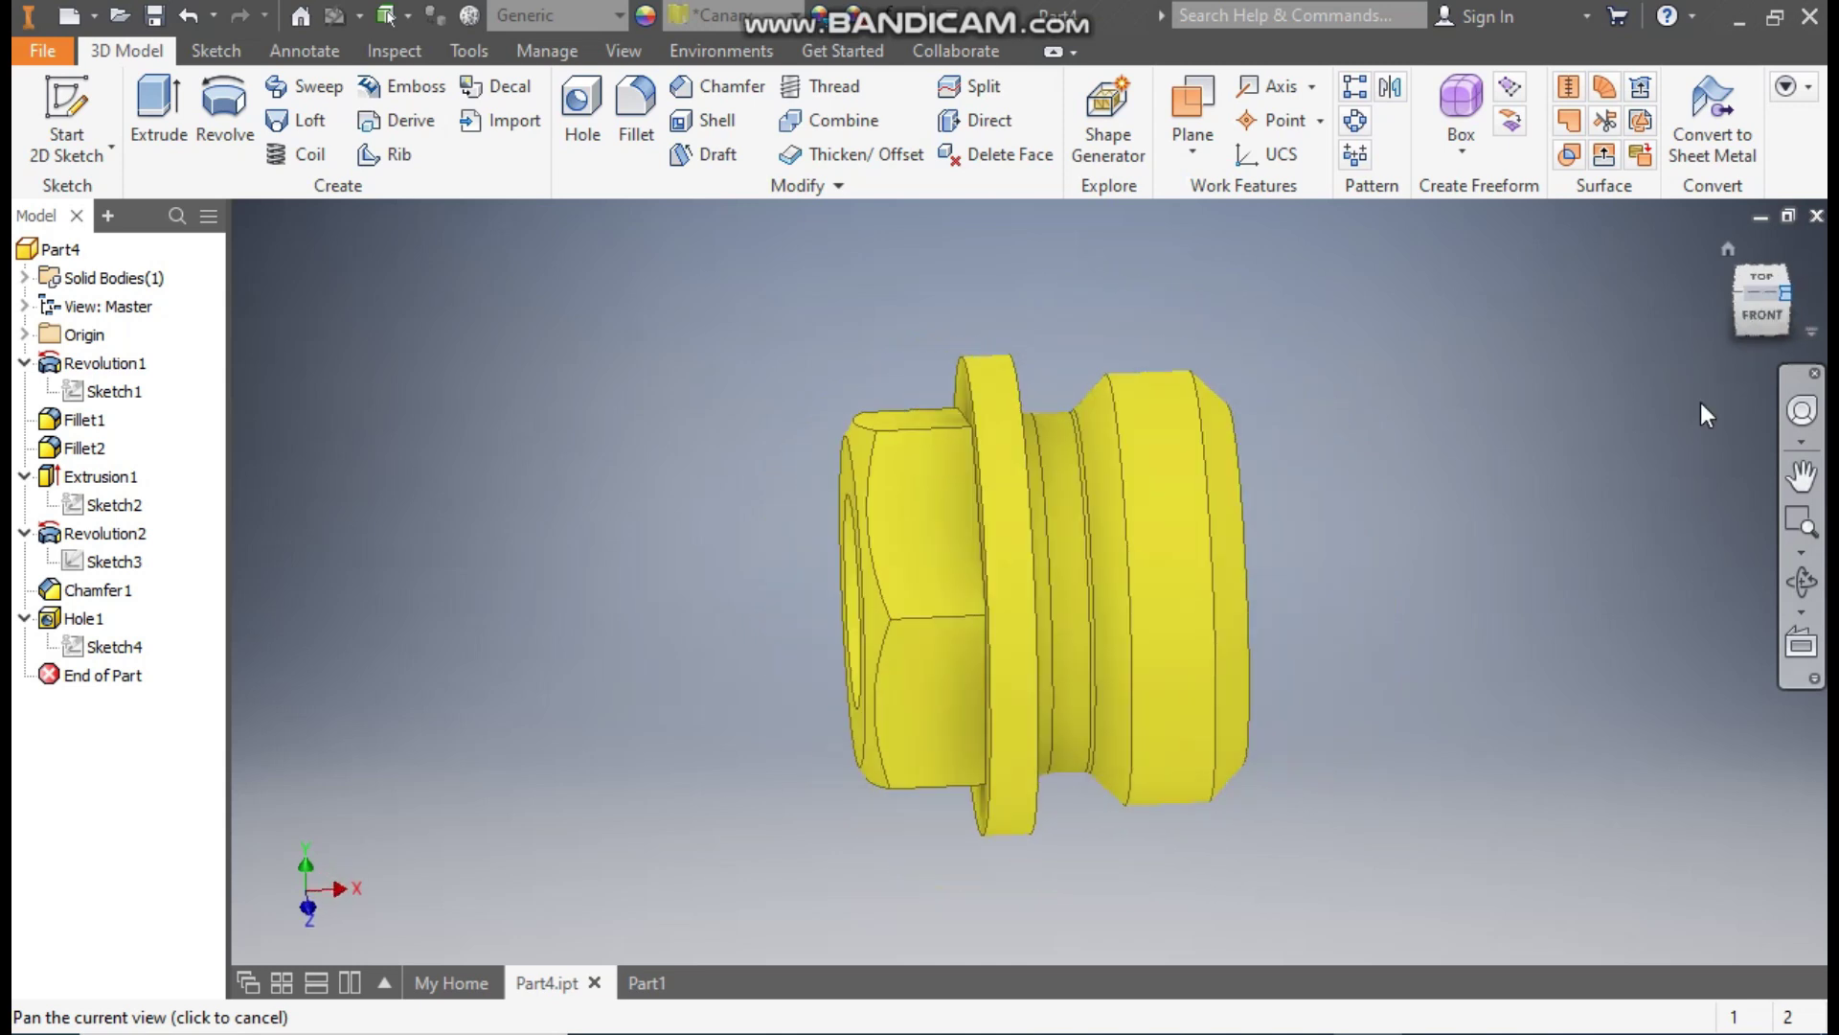
{"action": "left_click", "coordinate": [637, 981]}
{"action": "left_click", "coordinate": [1153, 599]}
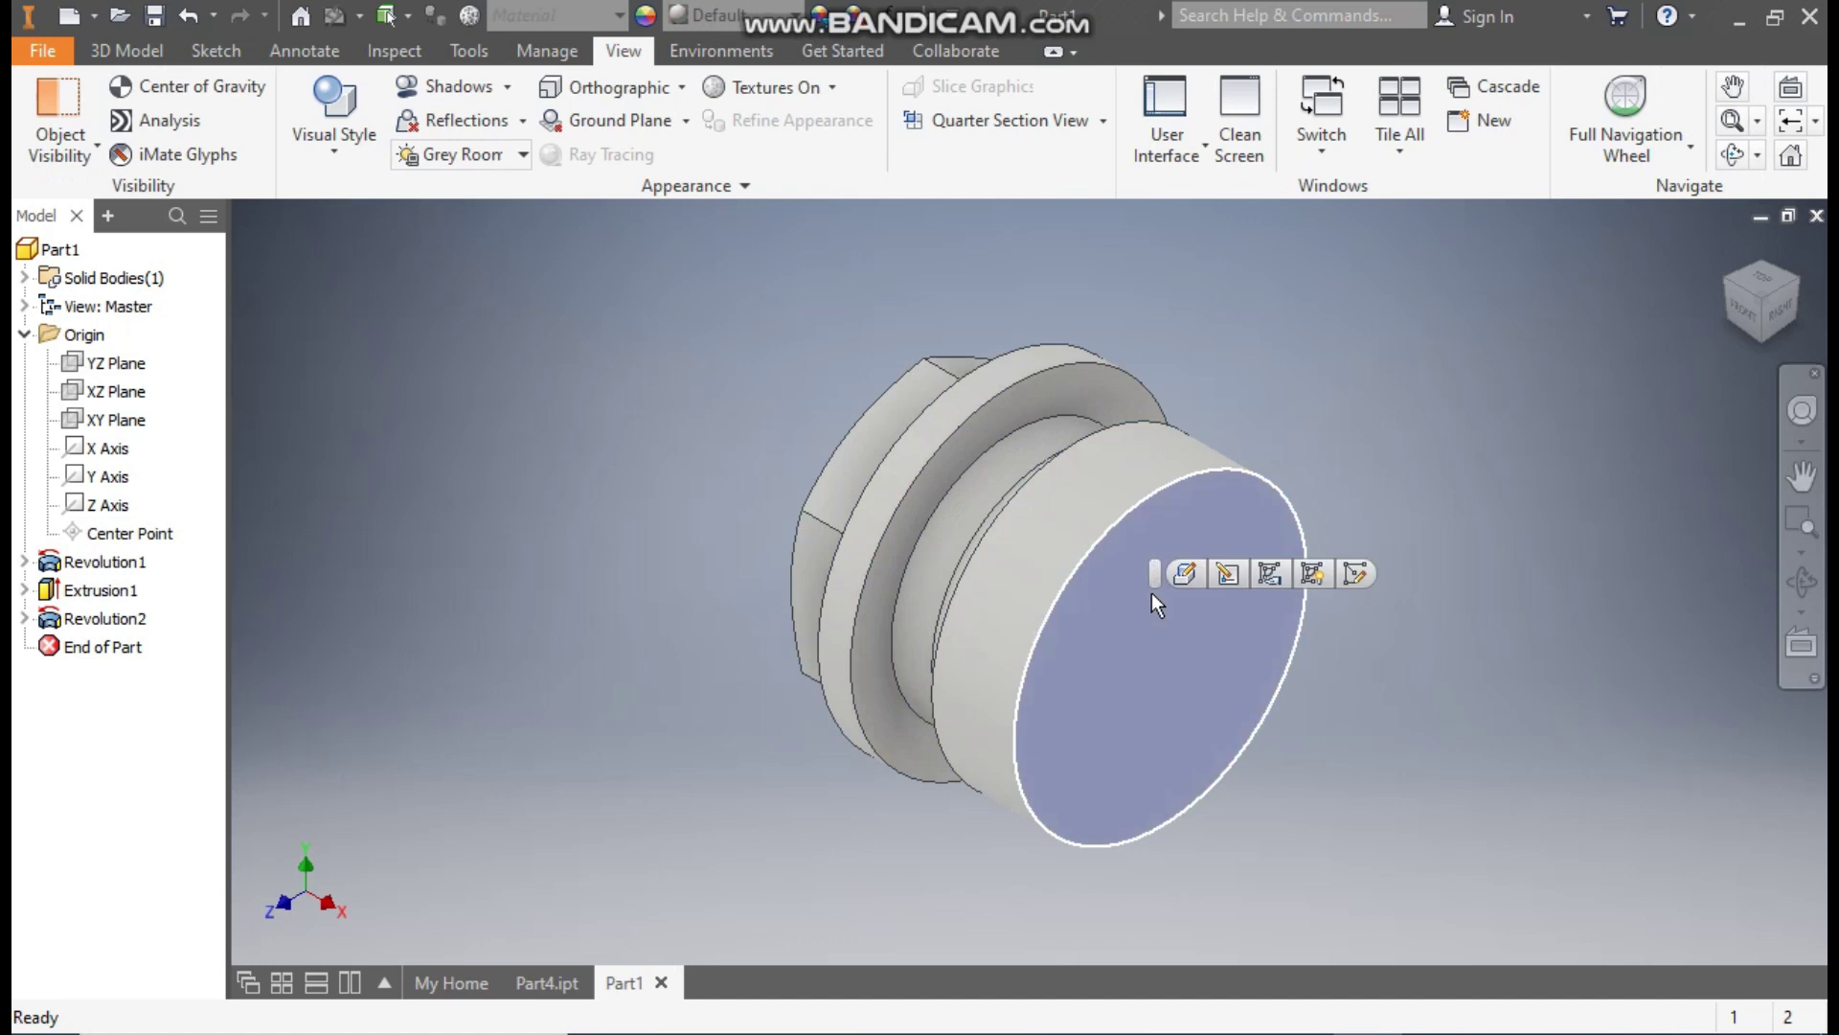
{"action": "left_click", "coordinate": [1348, 436]}
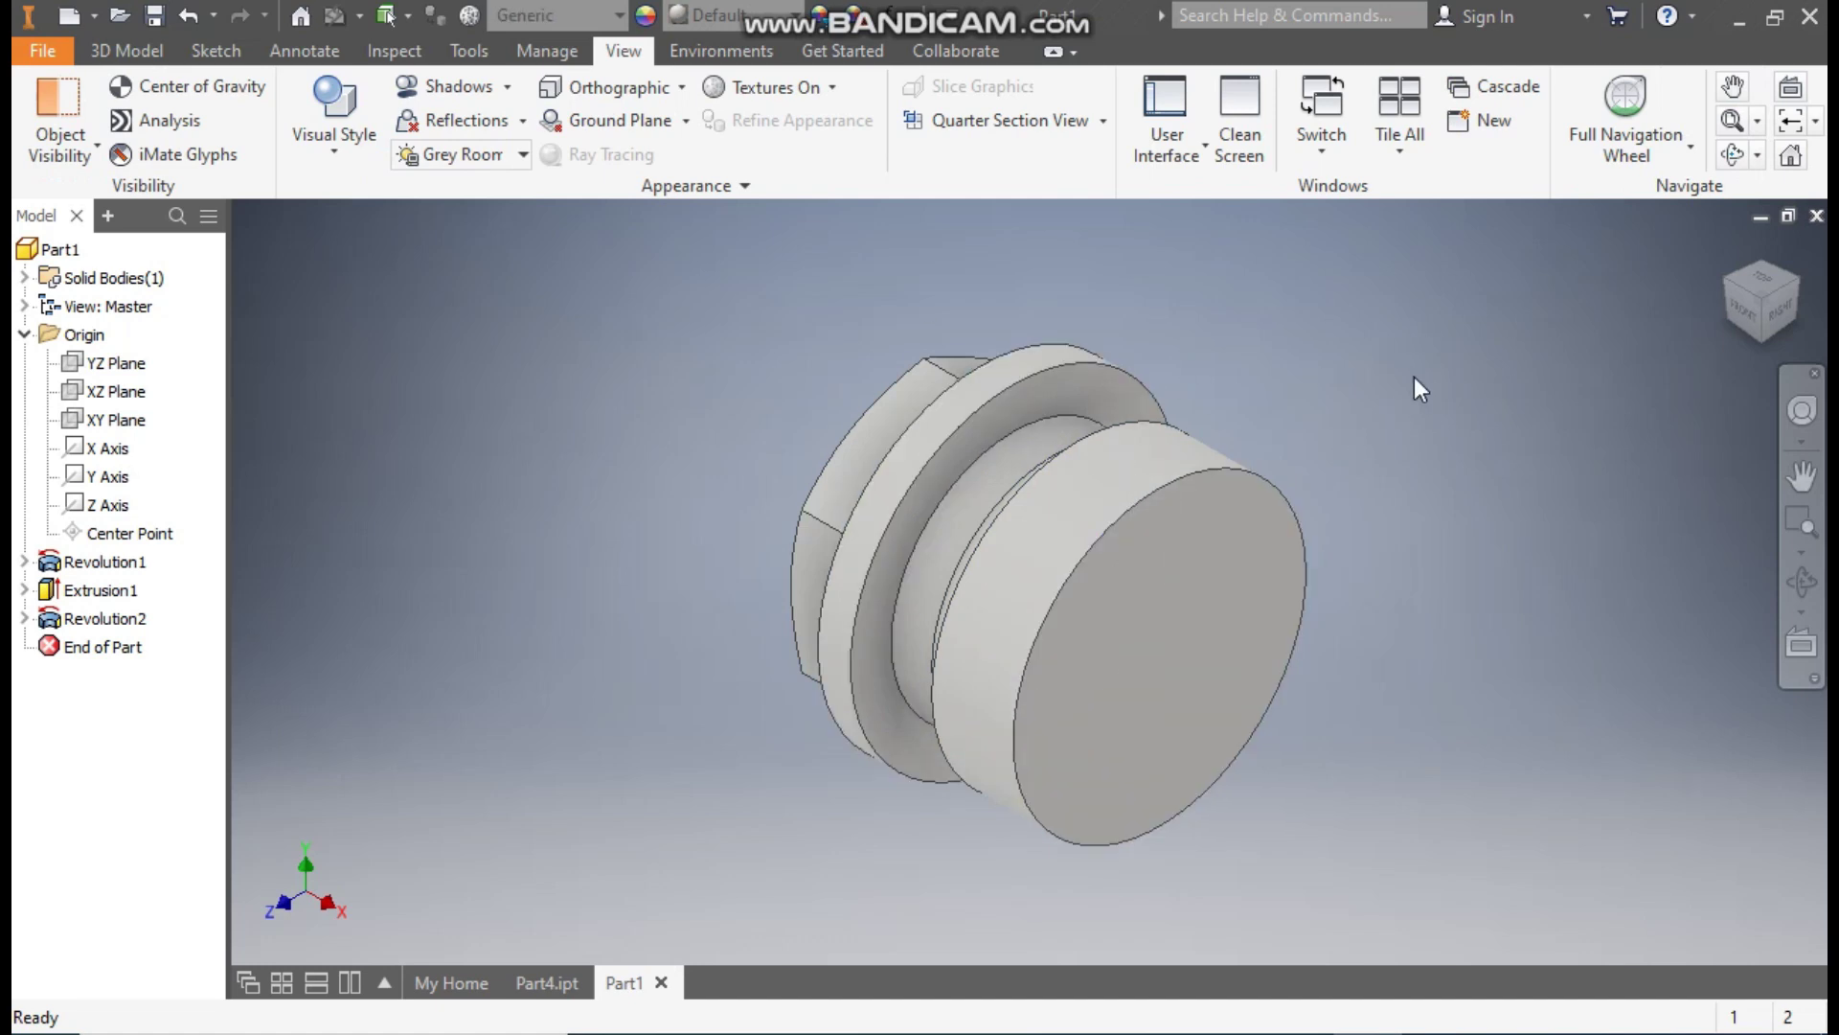
Fillet the circular edge where the groove meets the flange with a 1.6 mm radius, keeping the Fillet command open.
{"action": "left_click", "coordinate": [105, 50]}
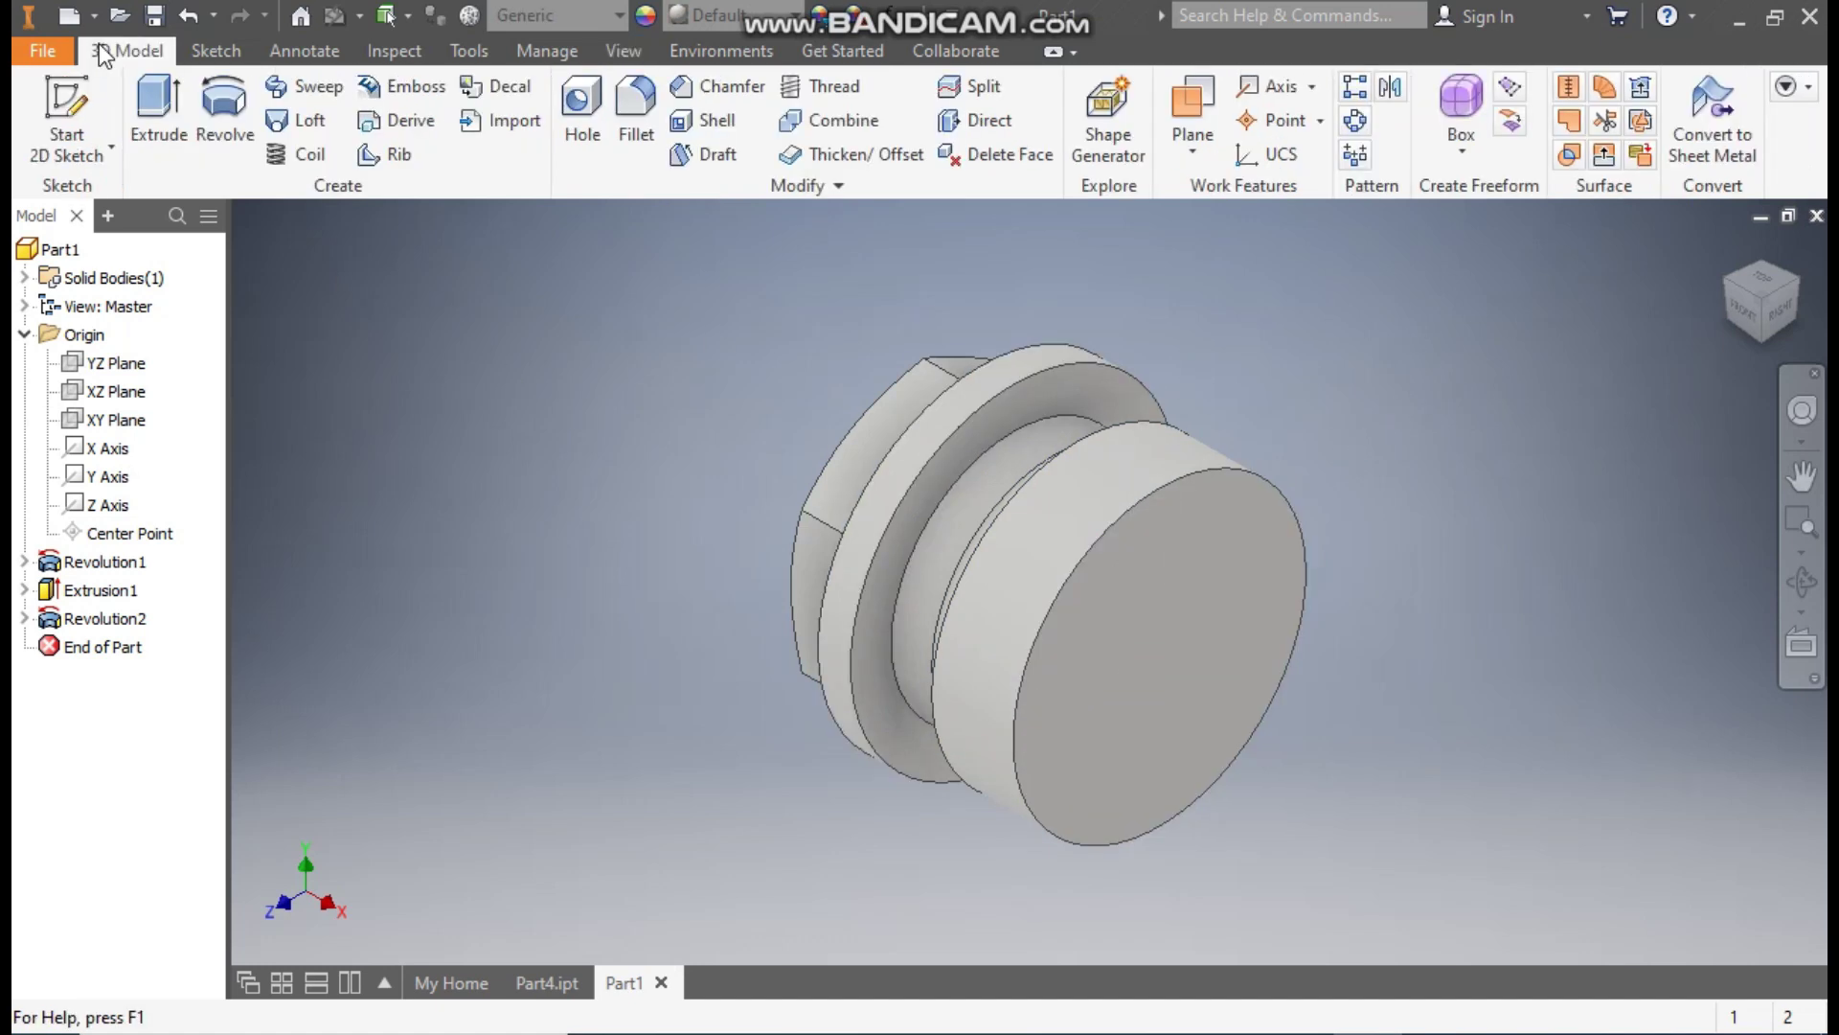
{"action": "left_click", "coordinate": [637, 107]}
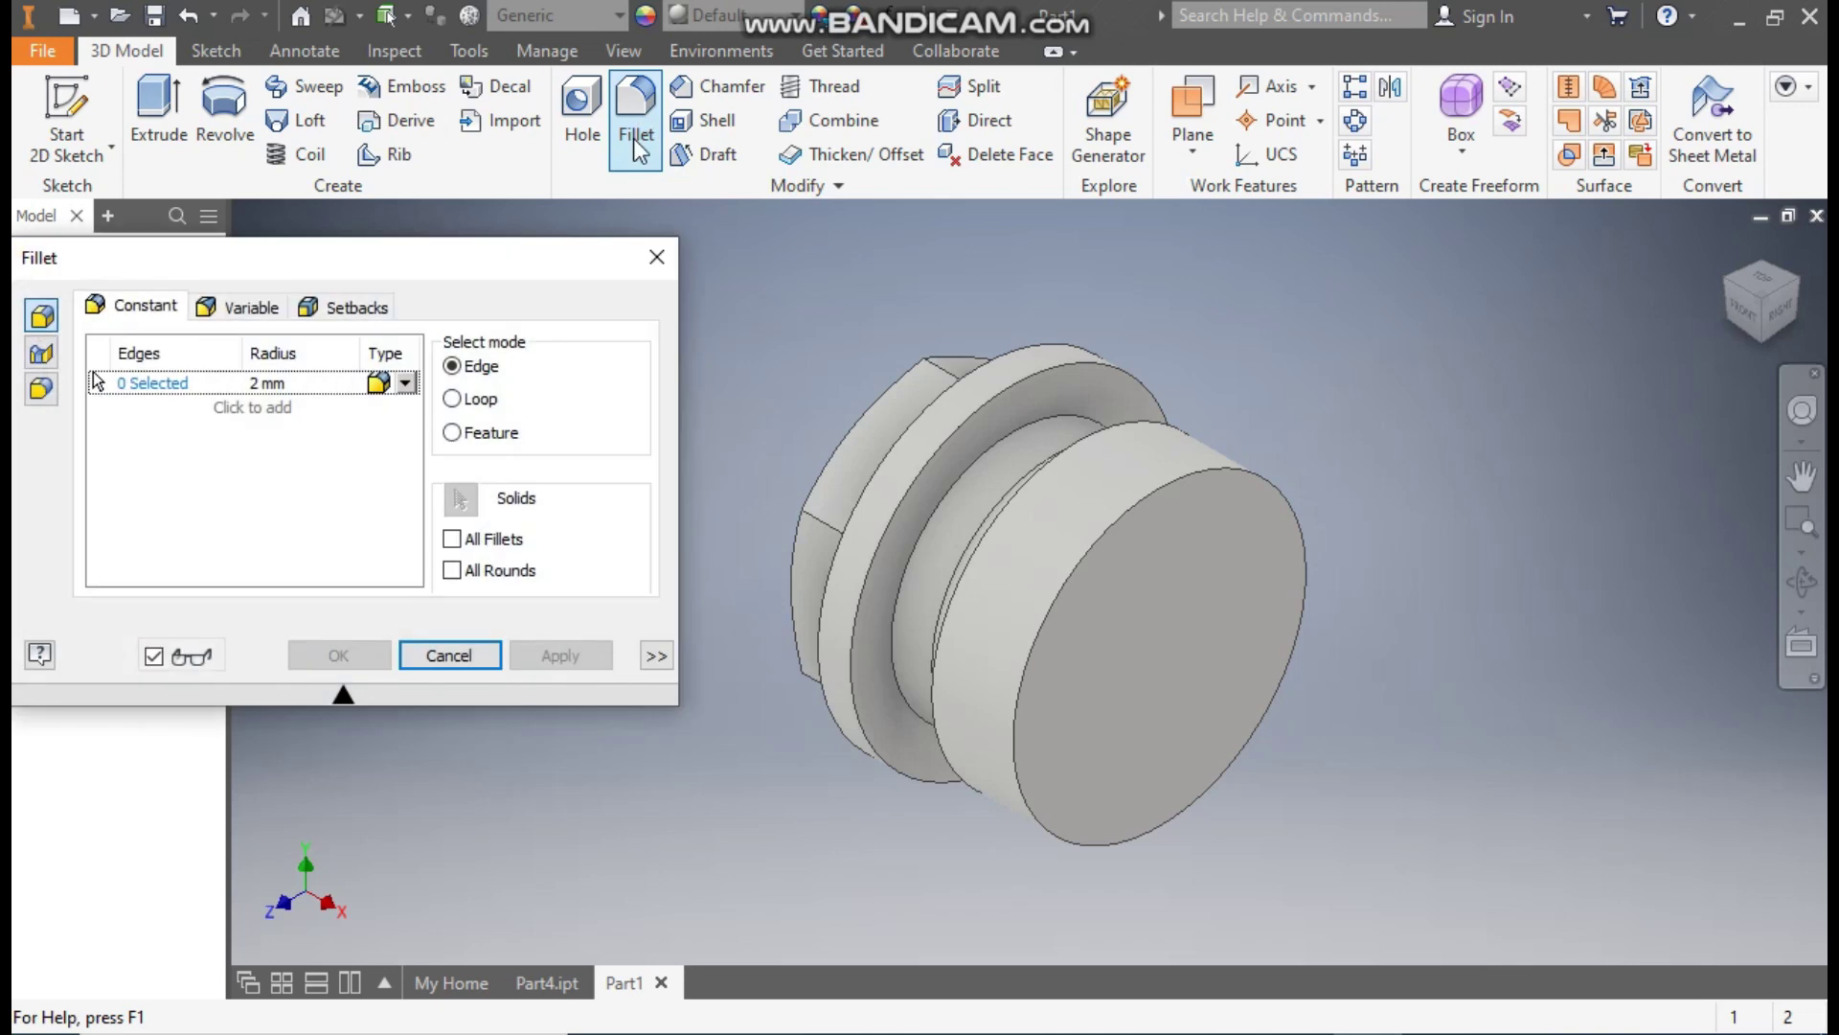
{"action": "left_click", "coordinate": [267, 385]}
{"action": "type", "text": "1."}
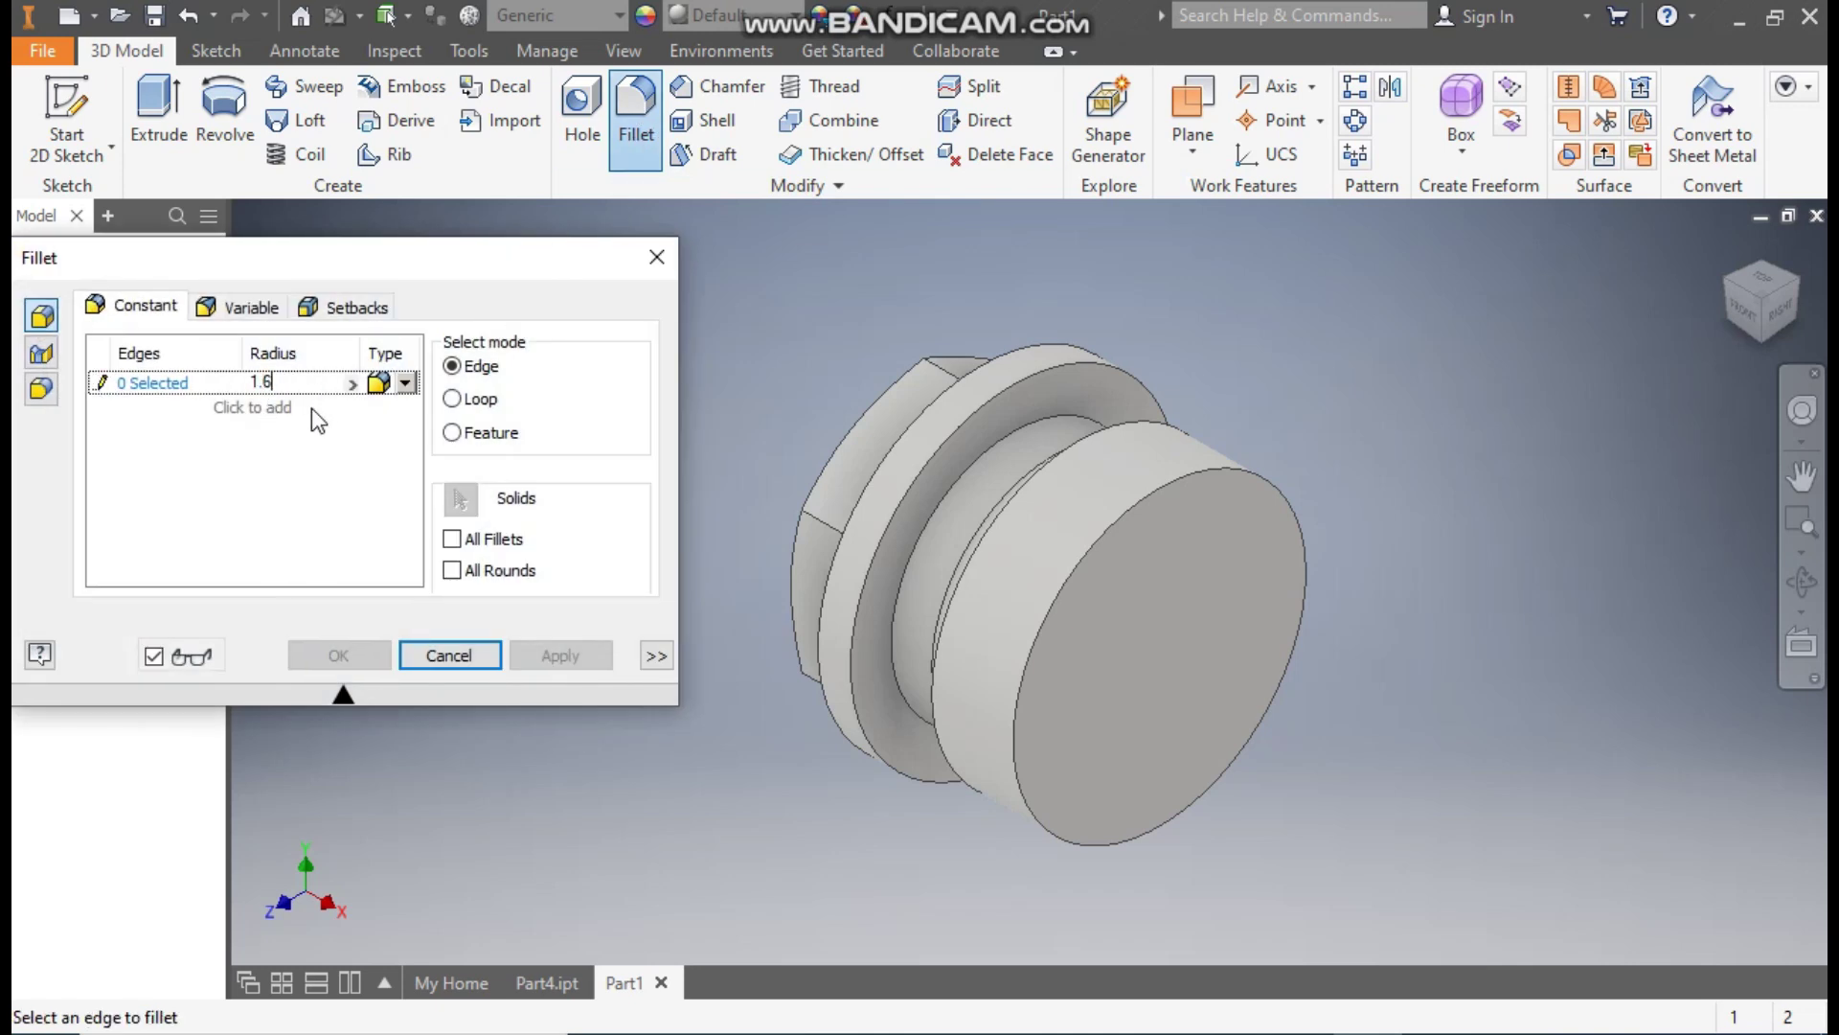
{"action": "type", "text": "6"}
{"action": "left_click", "coordinate": [161, 383]}
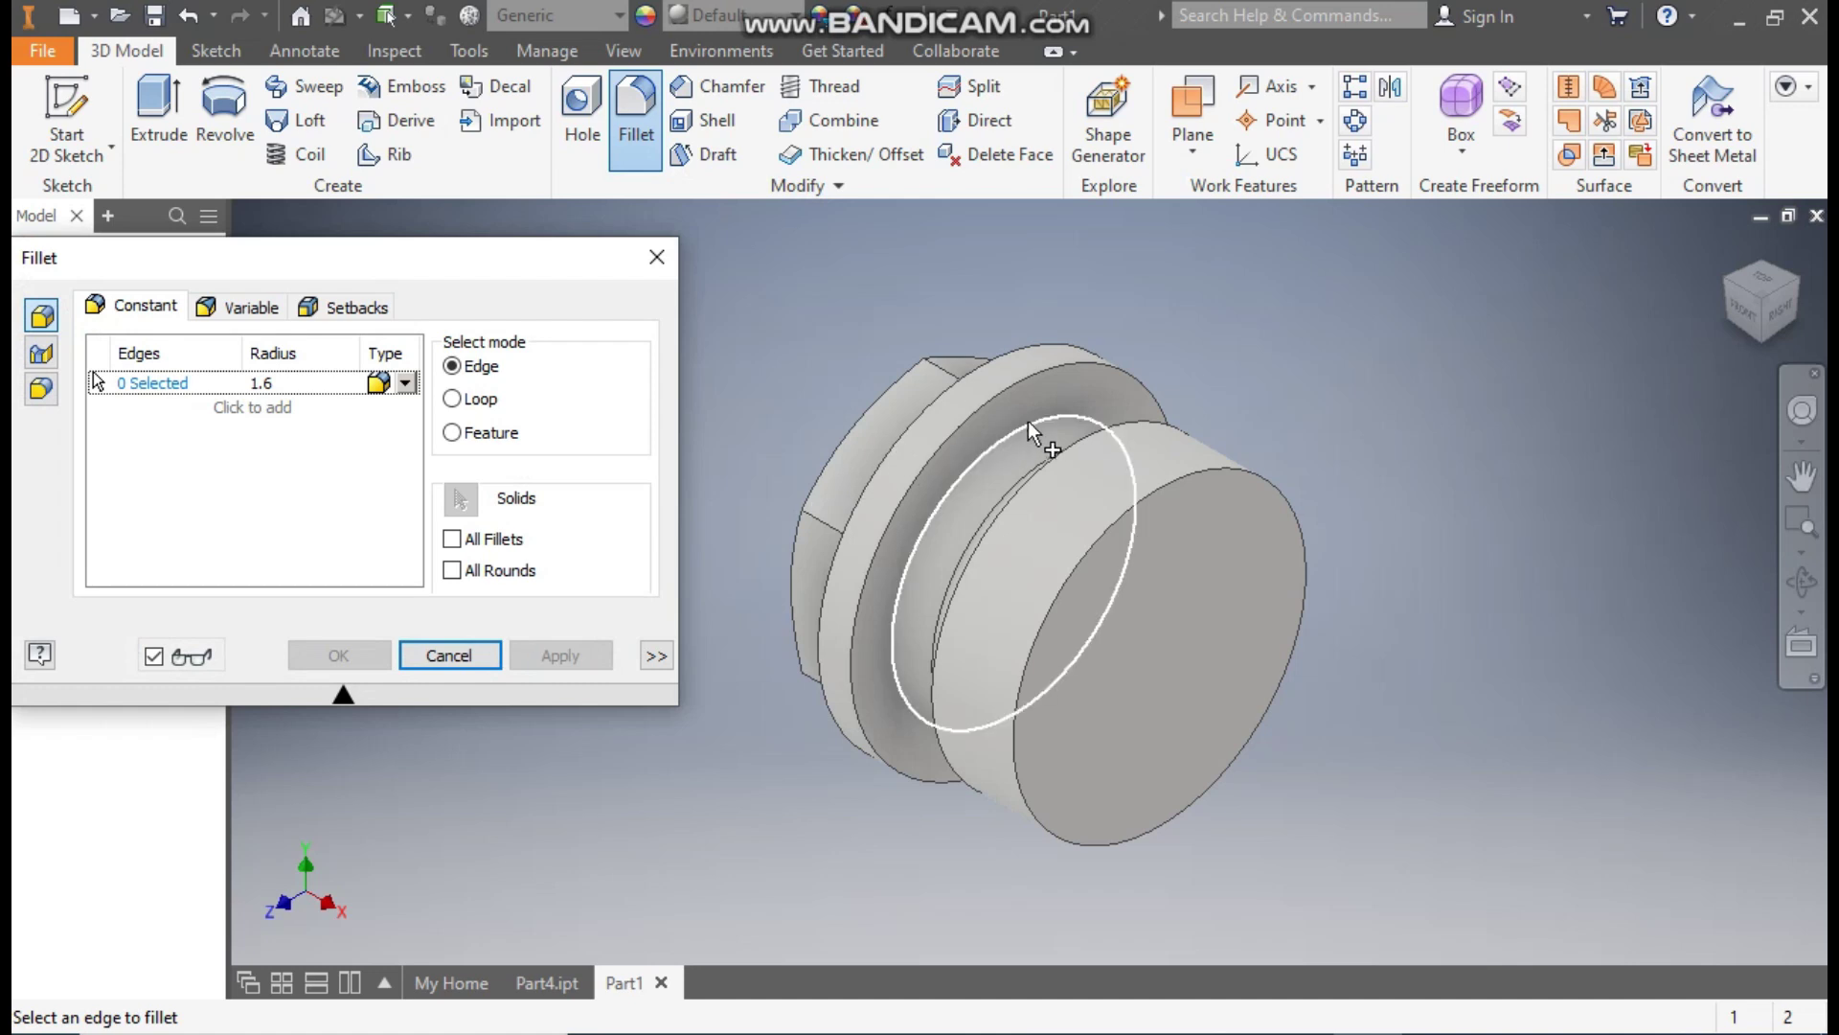
{"action": "scroll", "coordinate": [1031, 420], "scroll_direction": "up", "scroll_amount": 2}
{"action": "left_click", "coordinate": [1038, 427]}
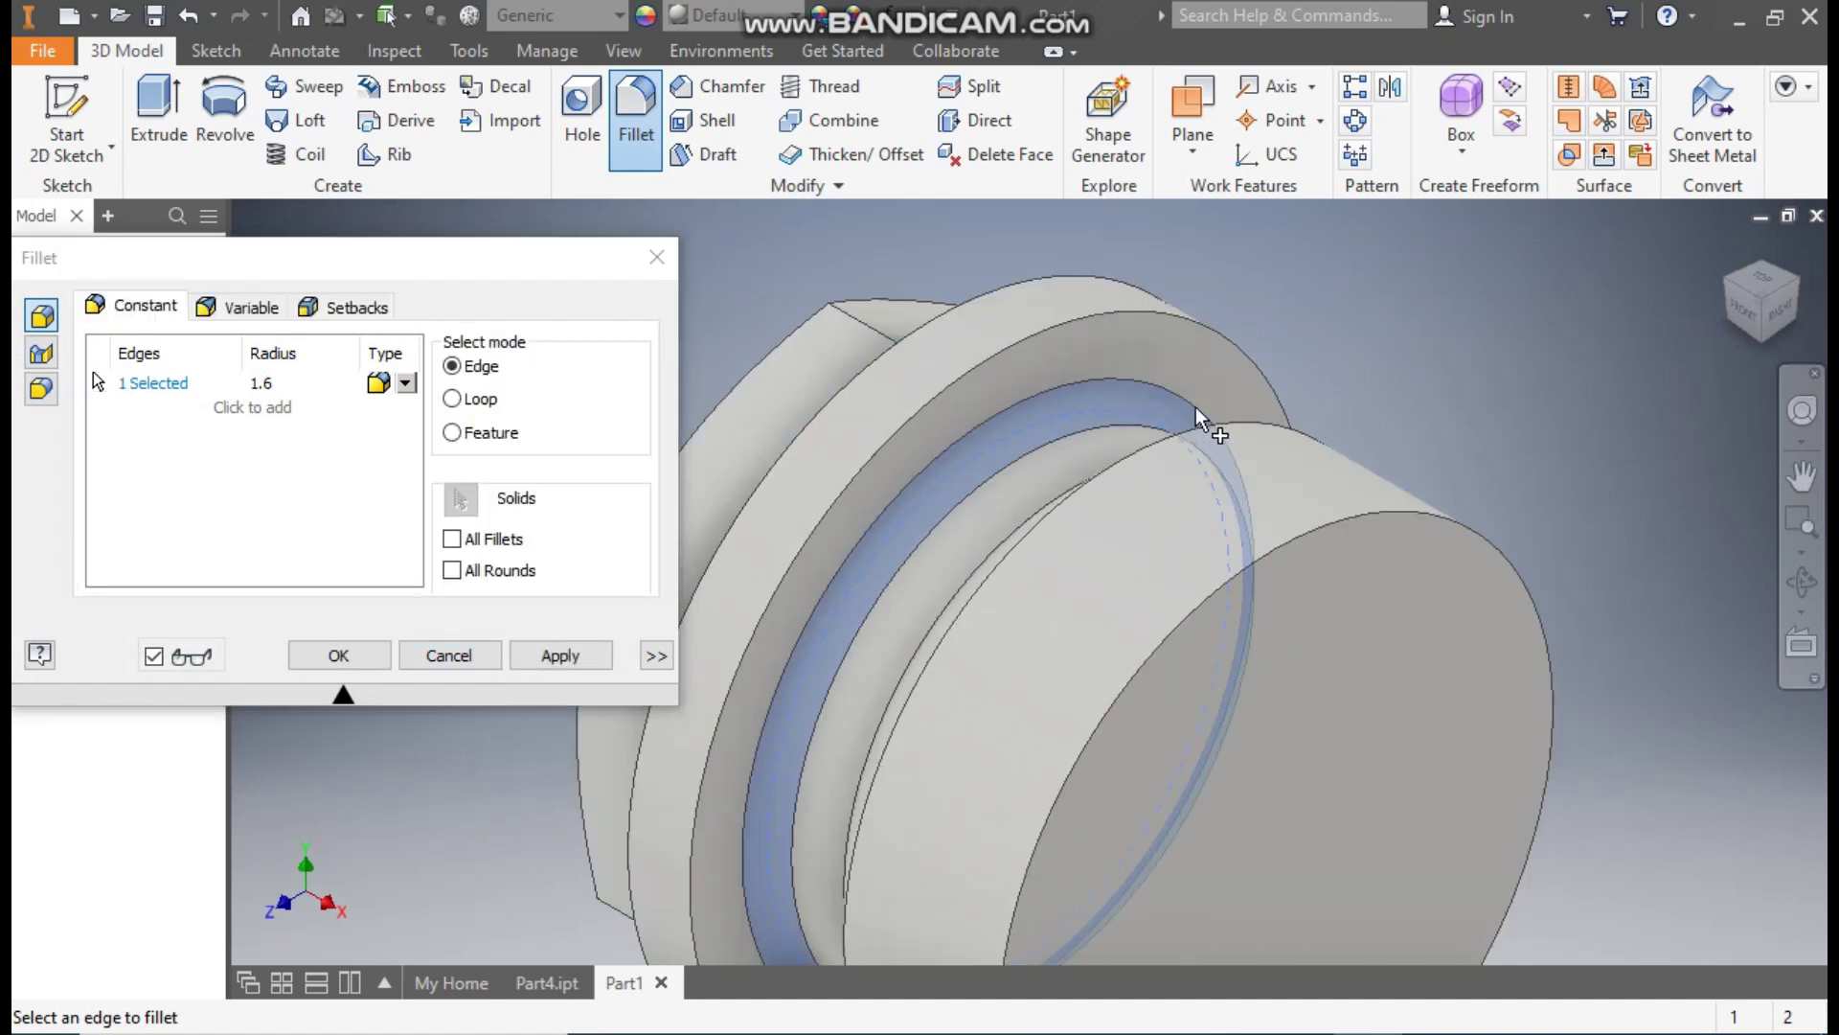
{"action": "left_click", "coordinate": [559, 655]}
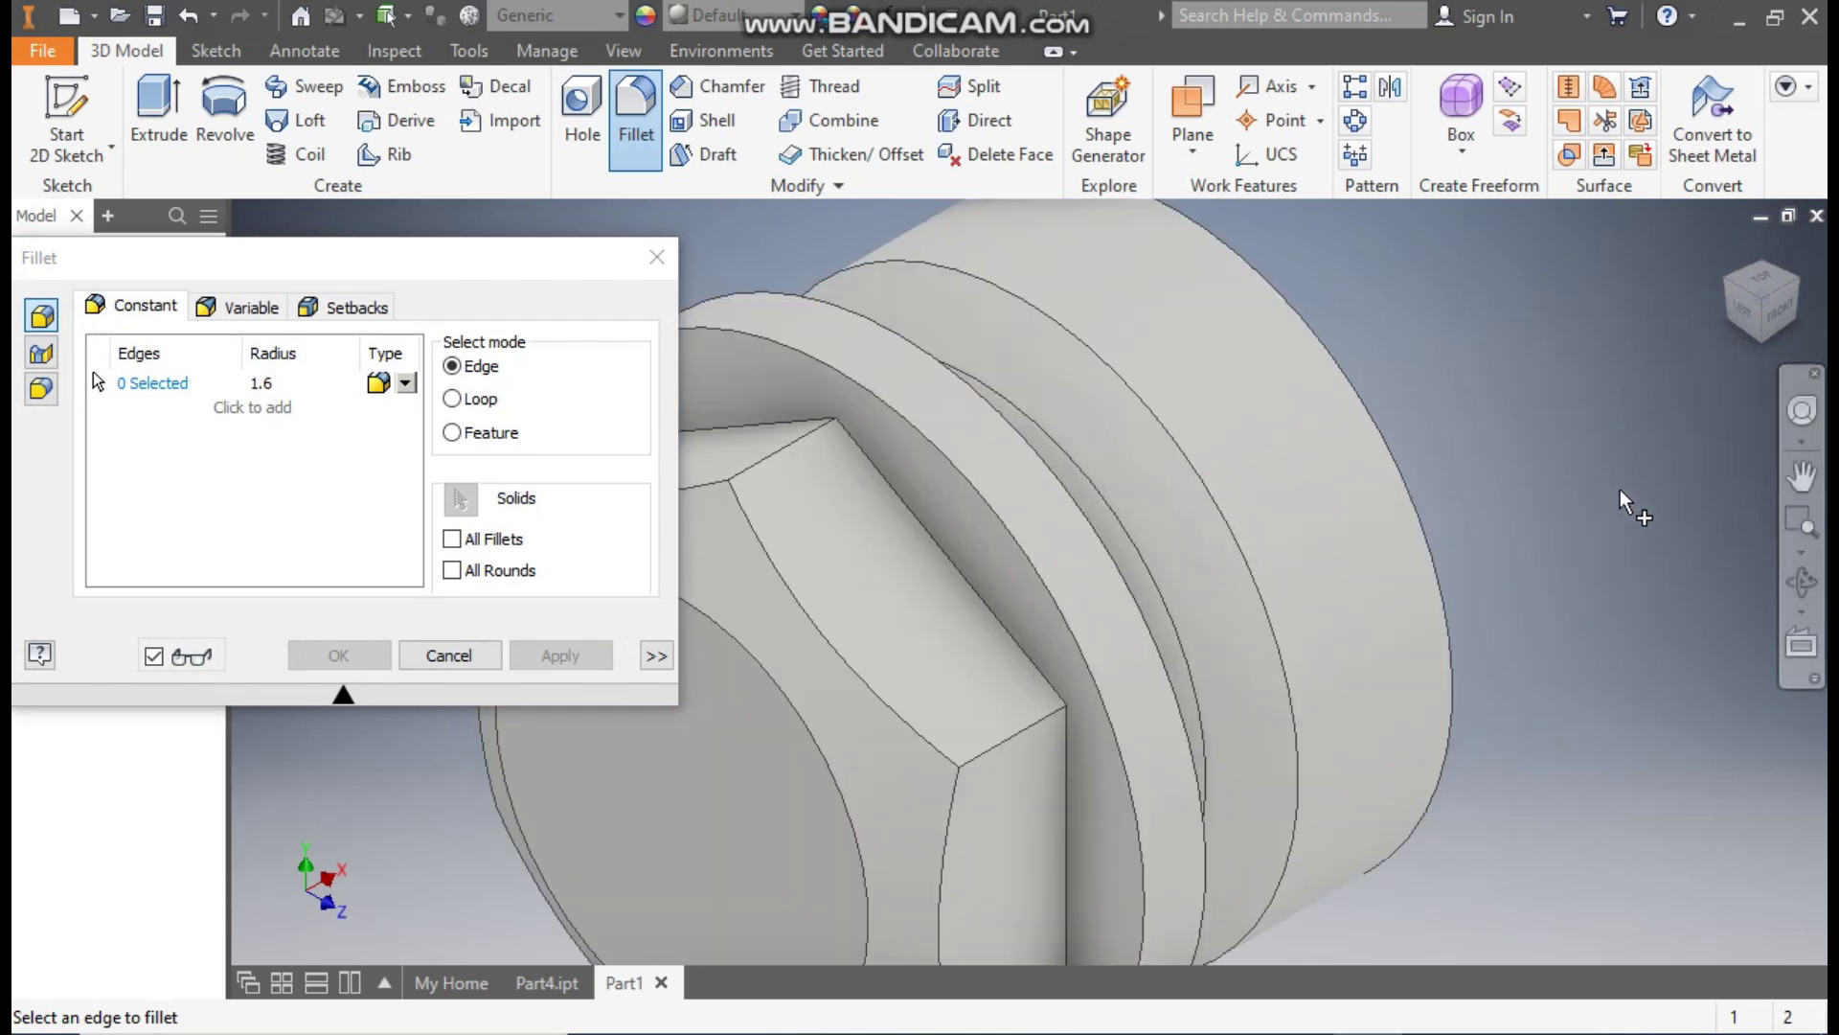
{"action": "middle_click_drag", "start_coordinate": [1634, 516], "coordinate": [1509, 565], "text": "shift"}
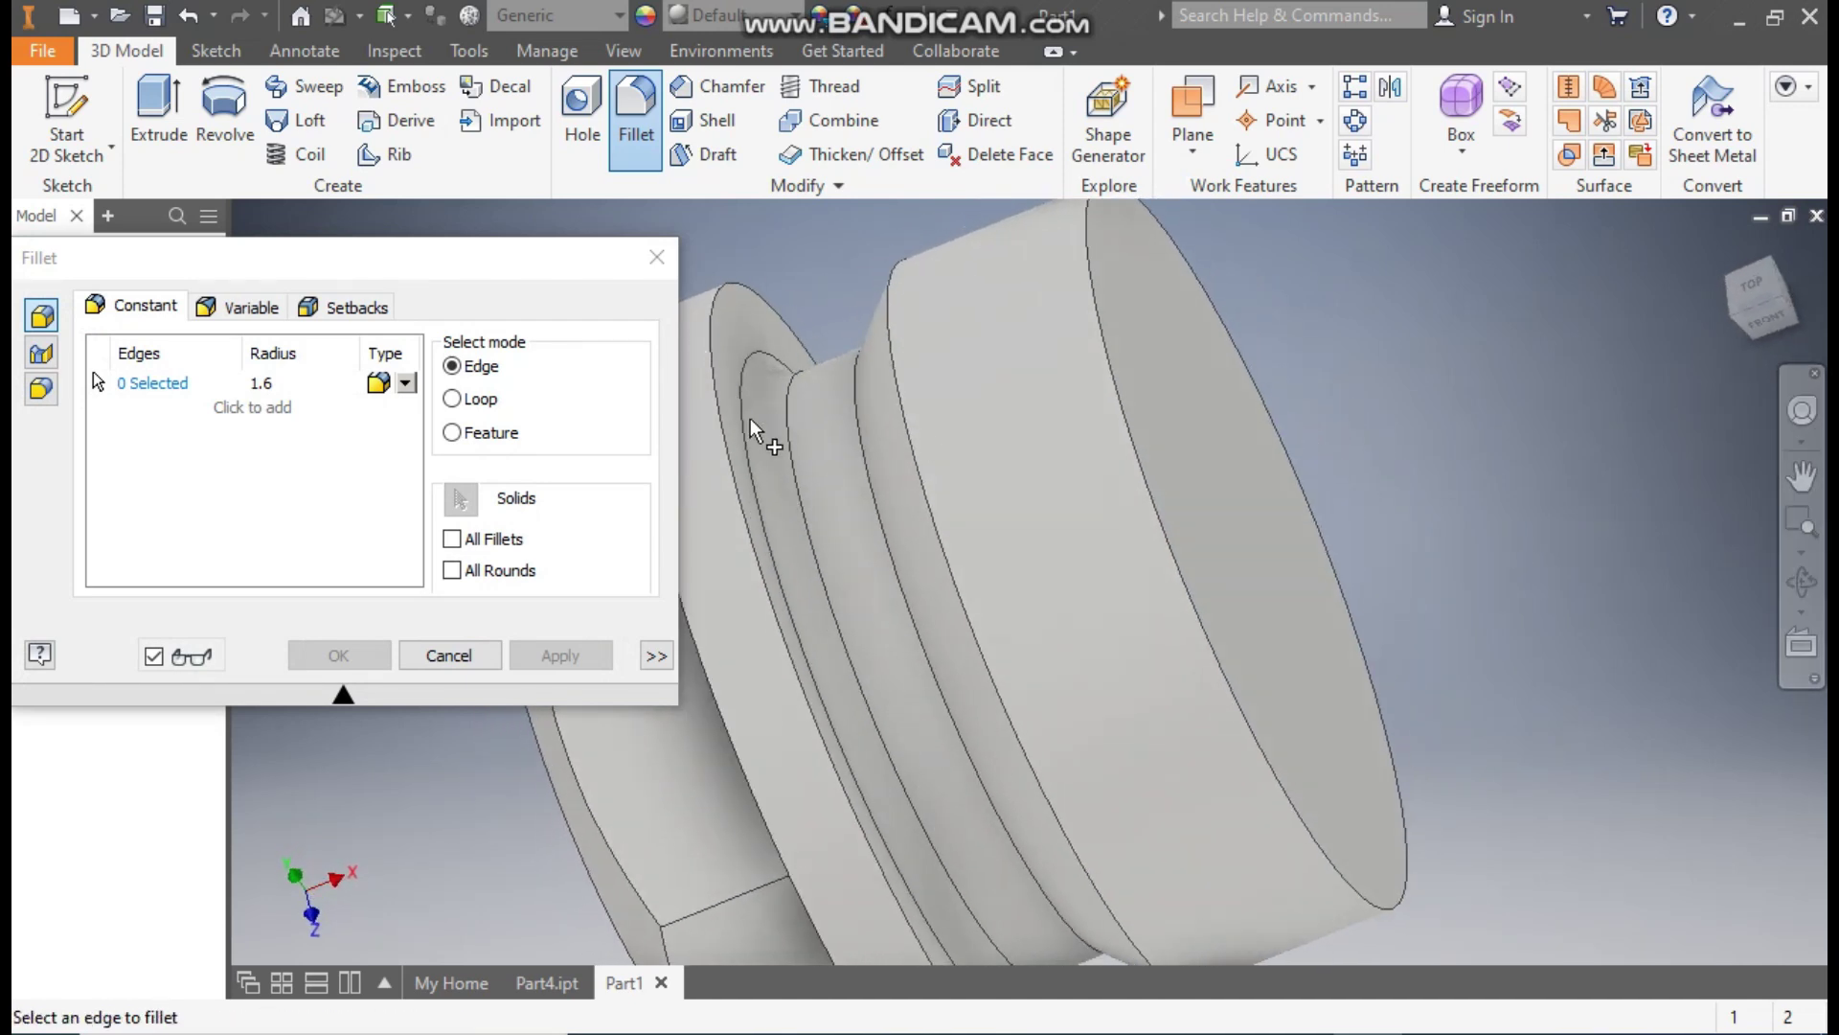
{"action": "middle_click_drag", "start_coordinate": [1057, 408], "coordinate": [980, 370], "text": "shift"}
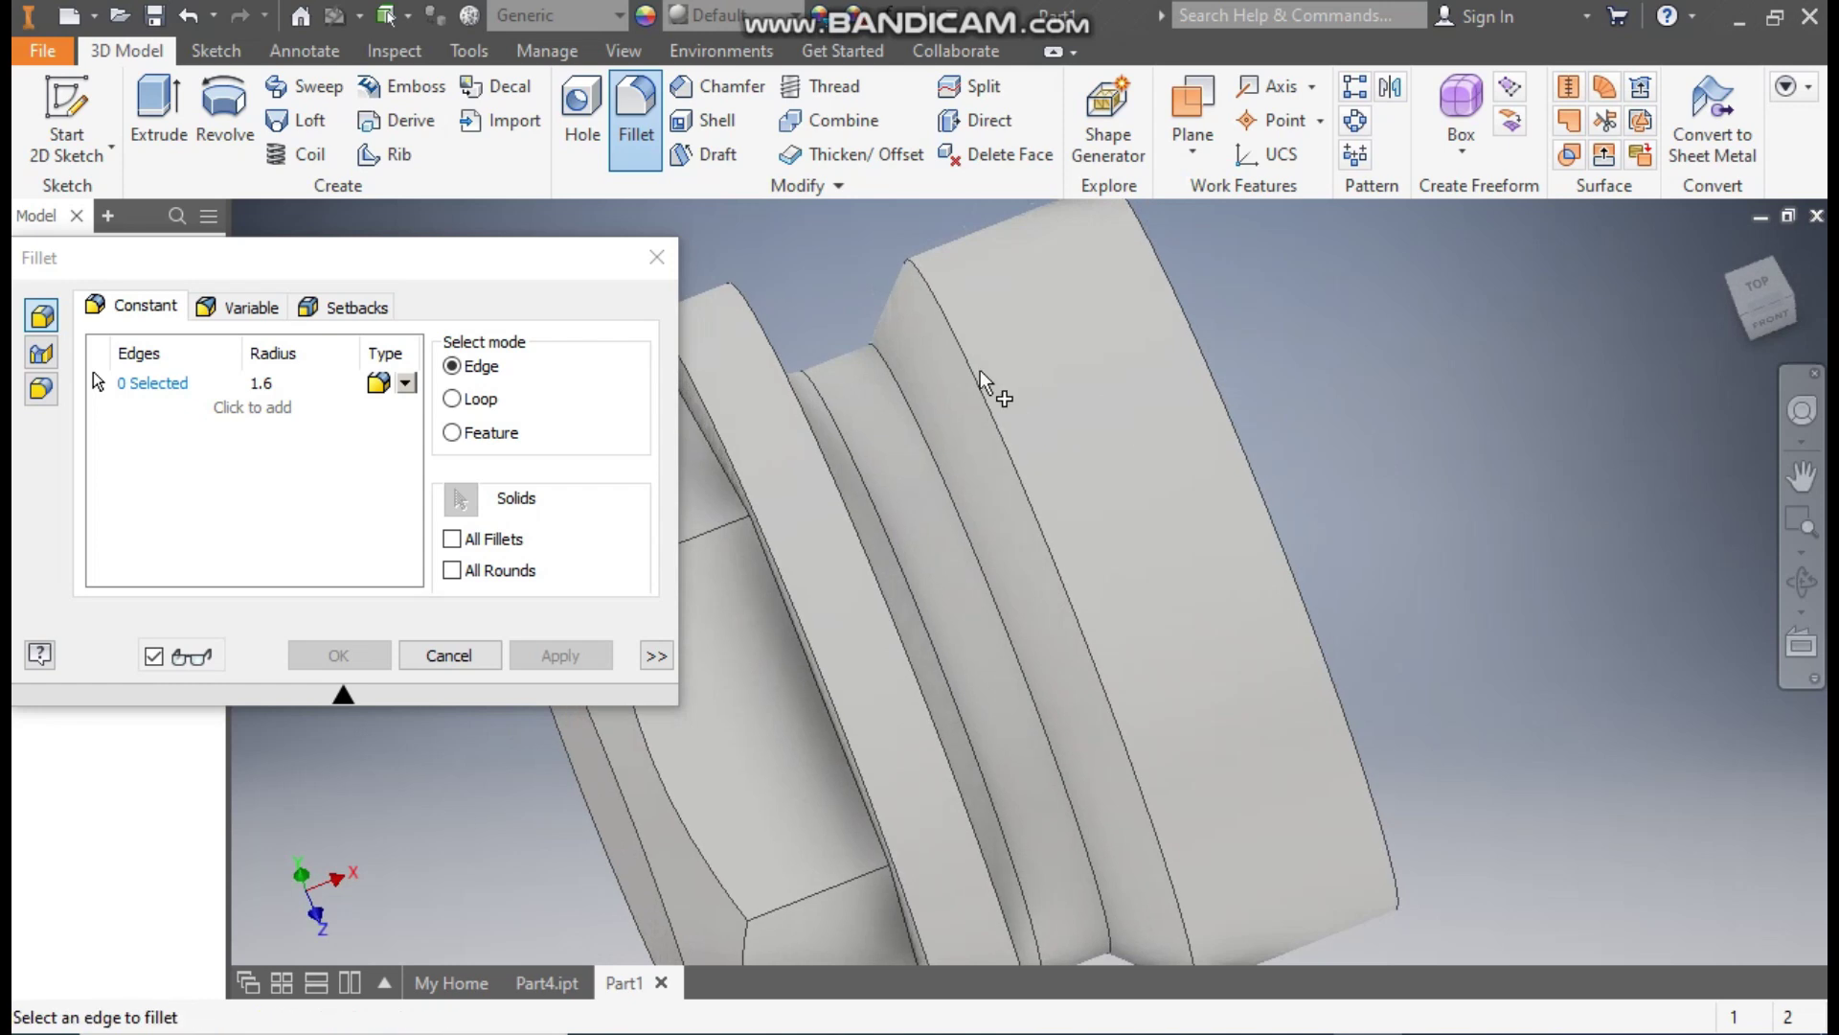
Fillet the circular edge where the groove meets the larger end section with a 0.5 mm radius.
{"action": "left_click", "coordinate": [260, 384]}
{"action": "type", "text": "0."}
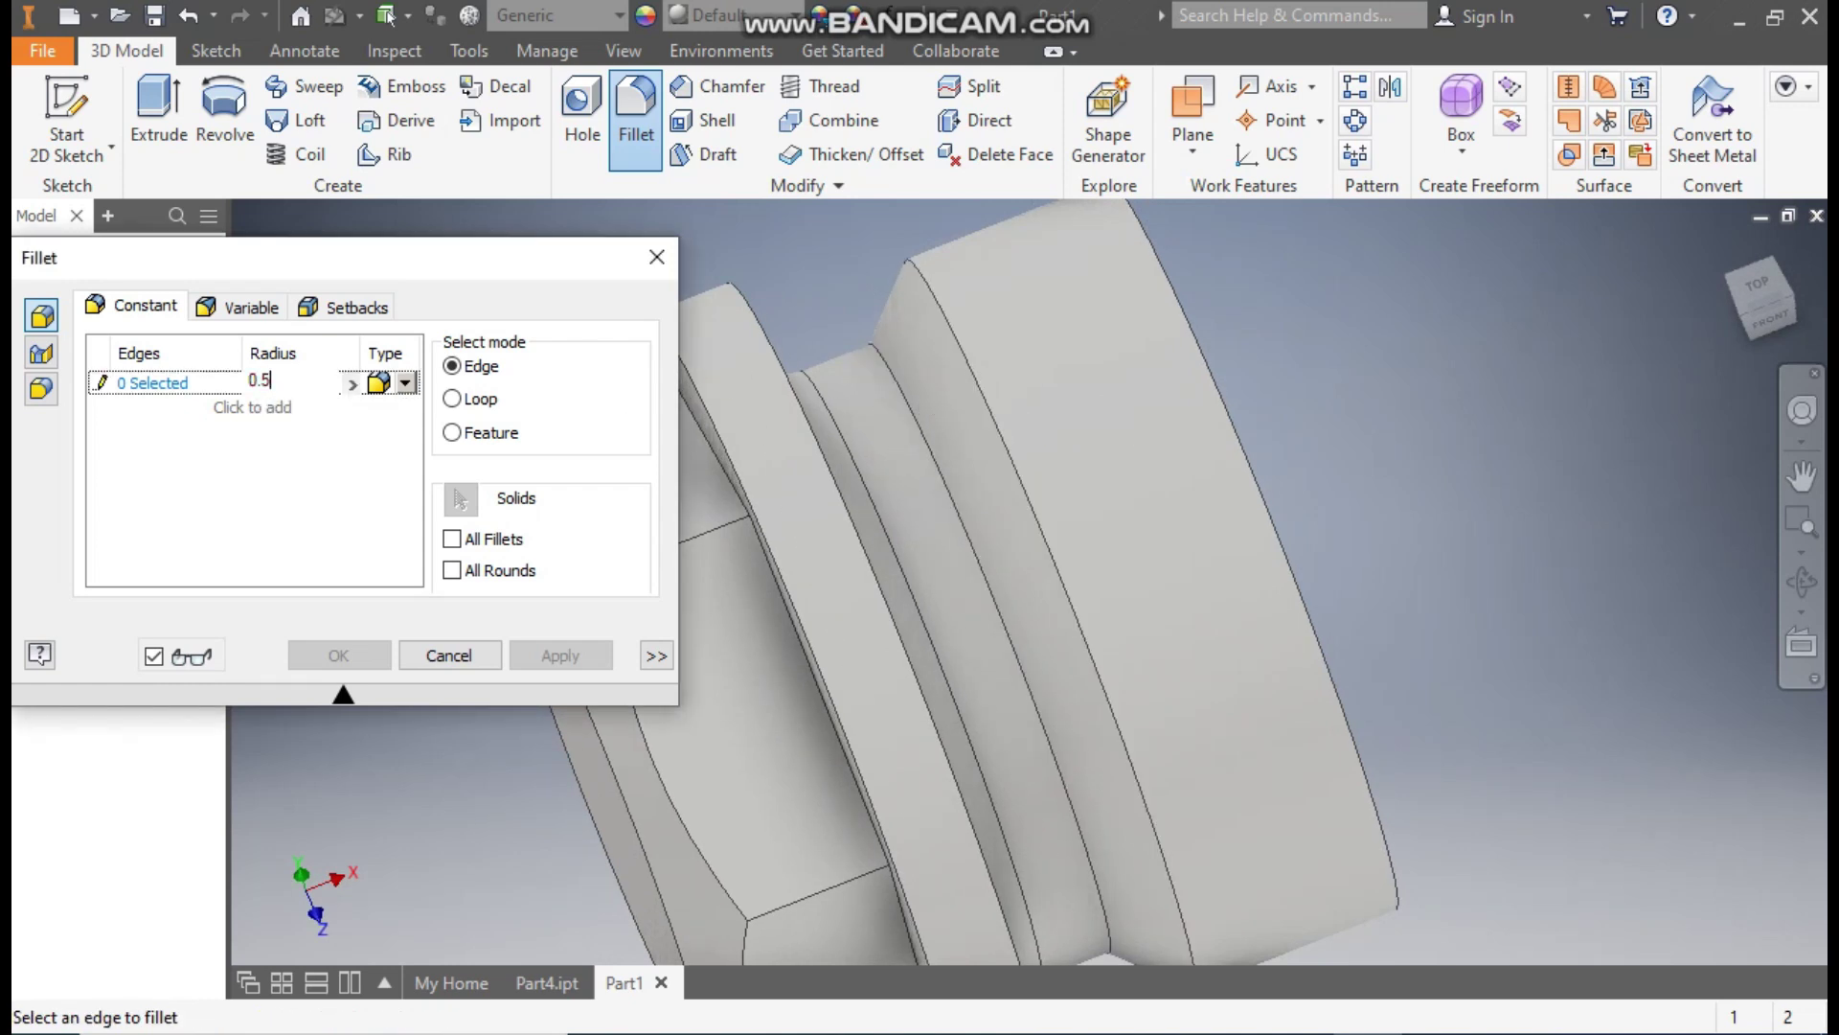
{"action": "type", "text": "5"}
{"action": "left_click", "coordinate": [895, 375]}
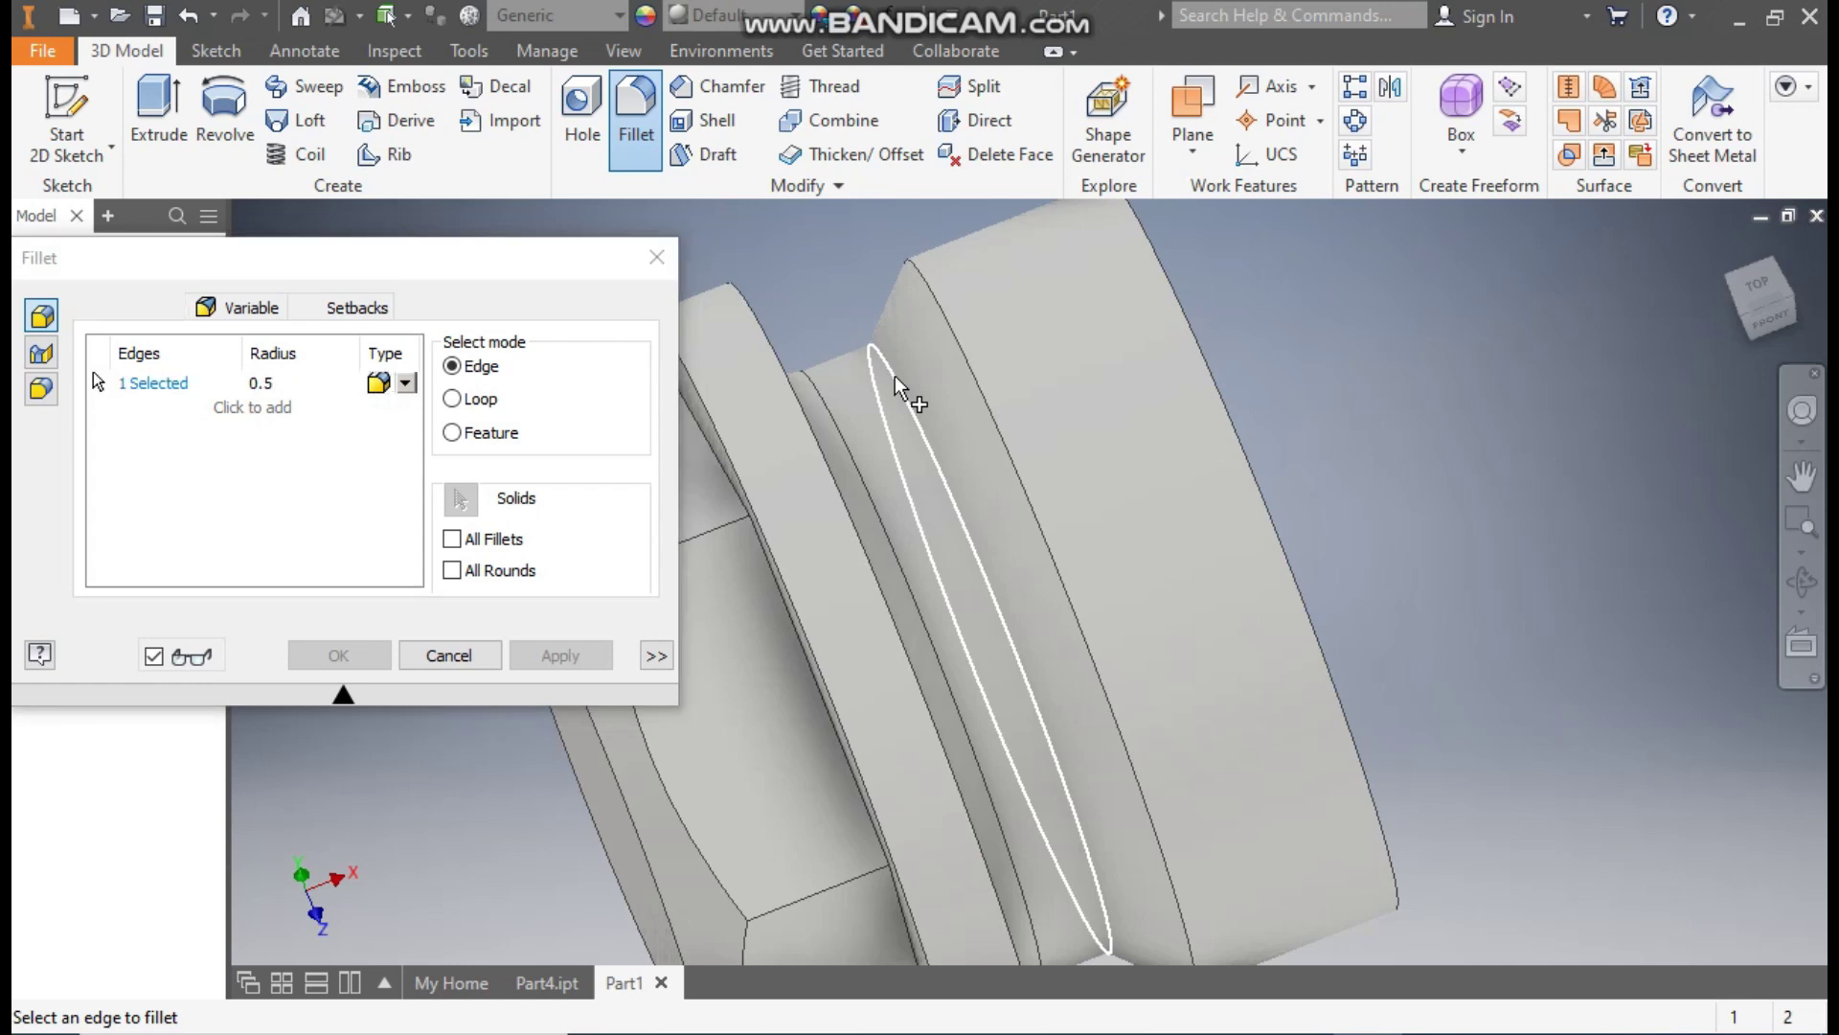
{"action": "left_click", "coordinate": [339, 655]}
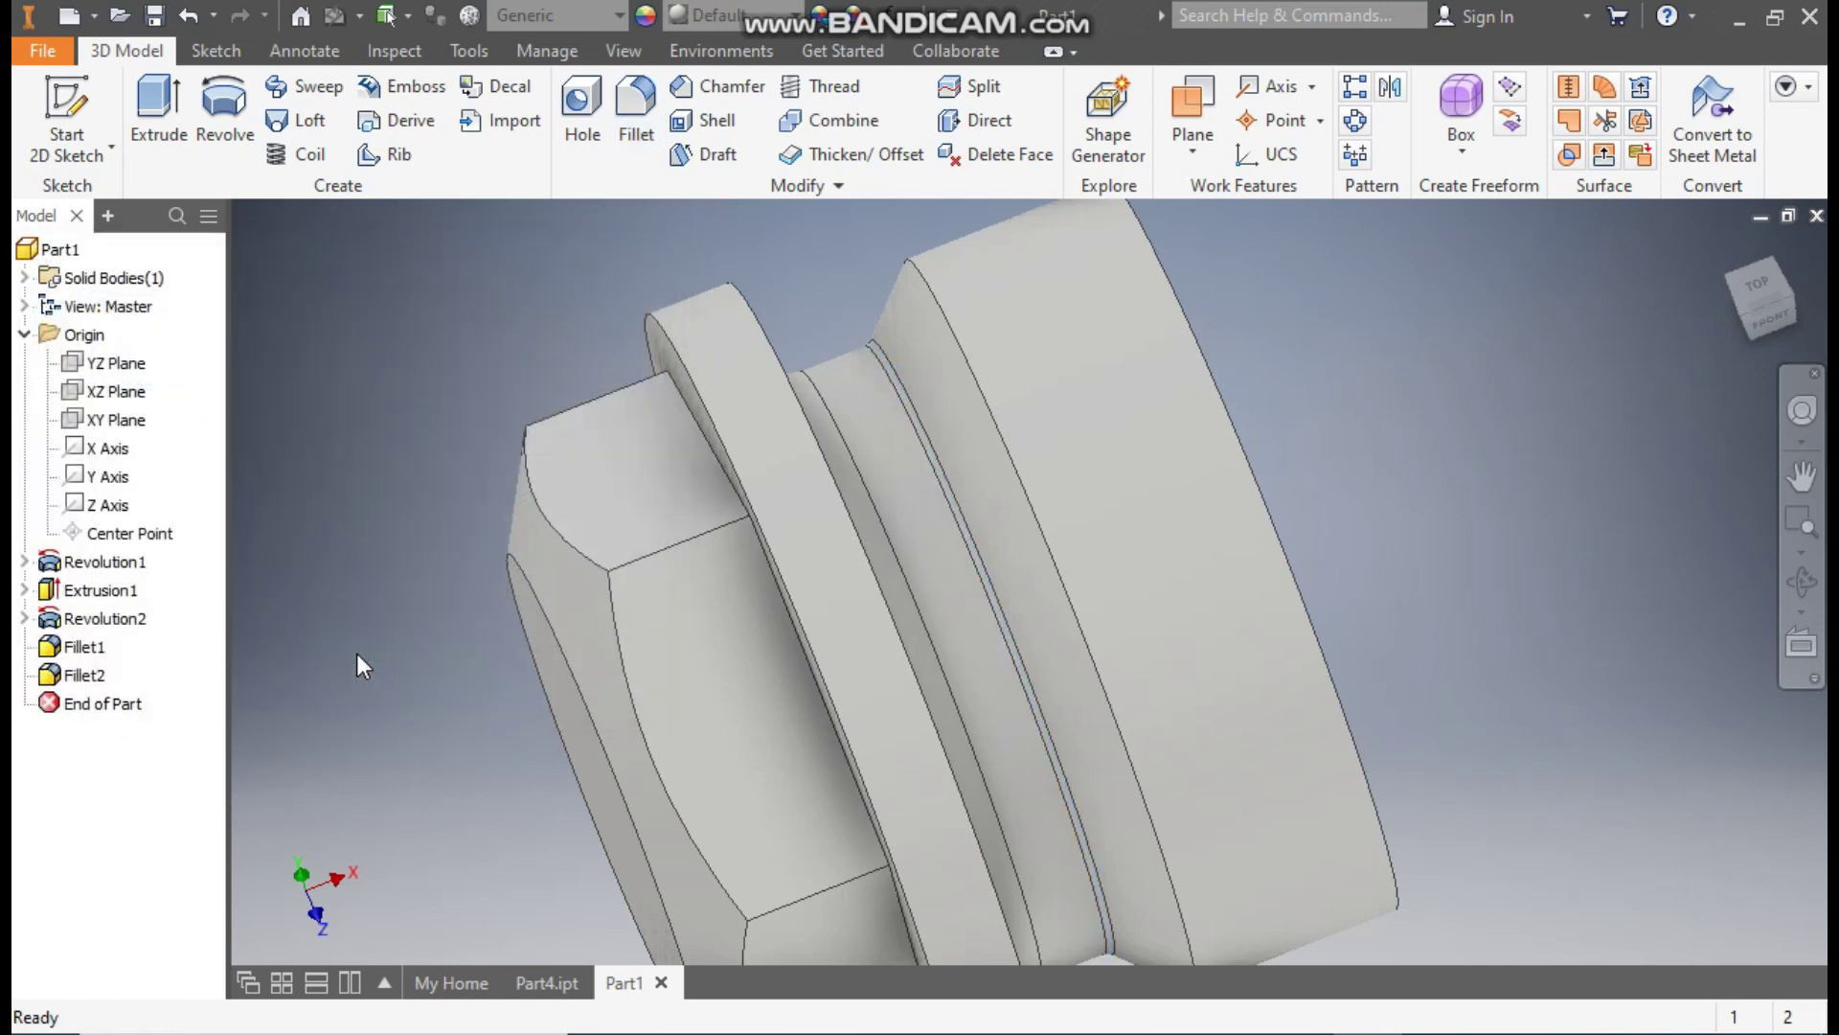
Chamfer the outer circular edge of the plug's plain cylindrical end with a 3 mm distance.
{"action": "left_click", "coordinate": [1726, 251]}
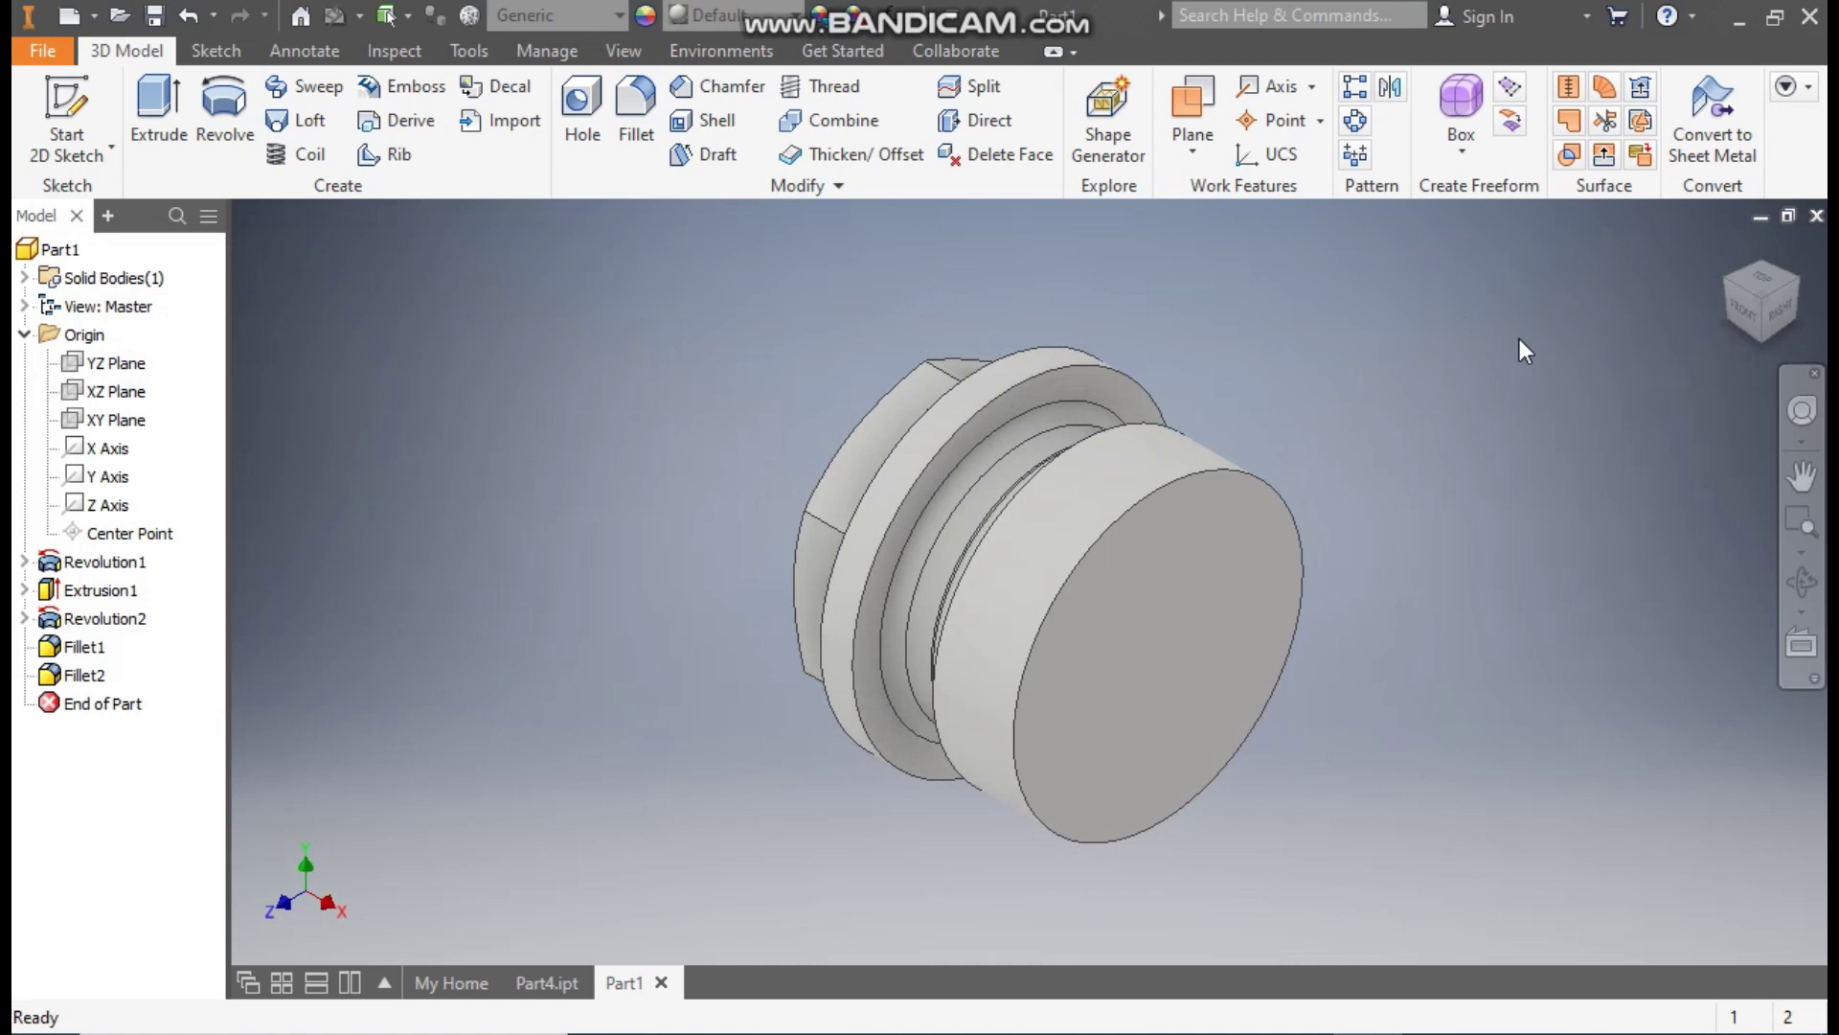
{"action": "left_click", "coordinate": [1262, 477]}
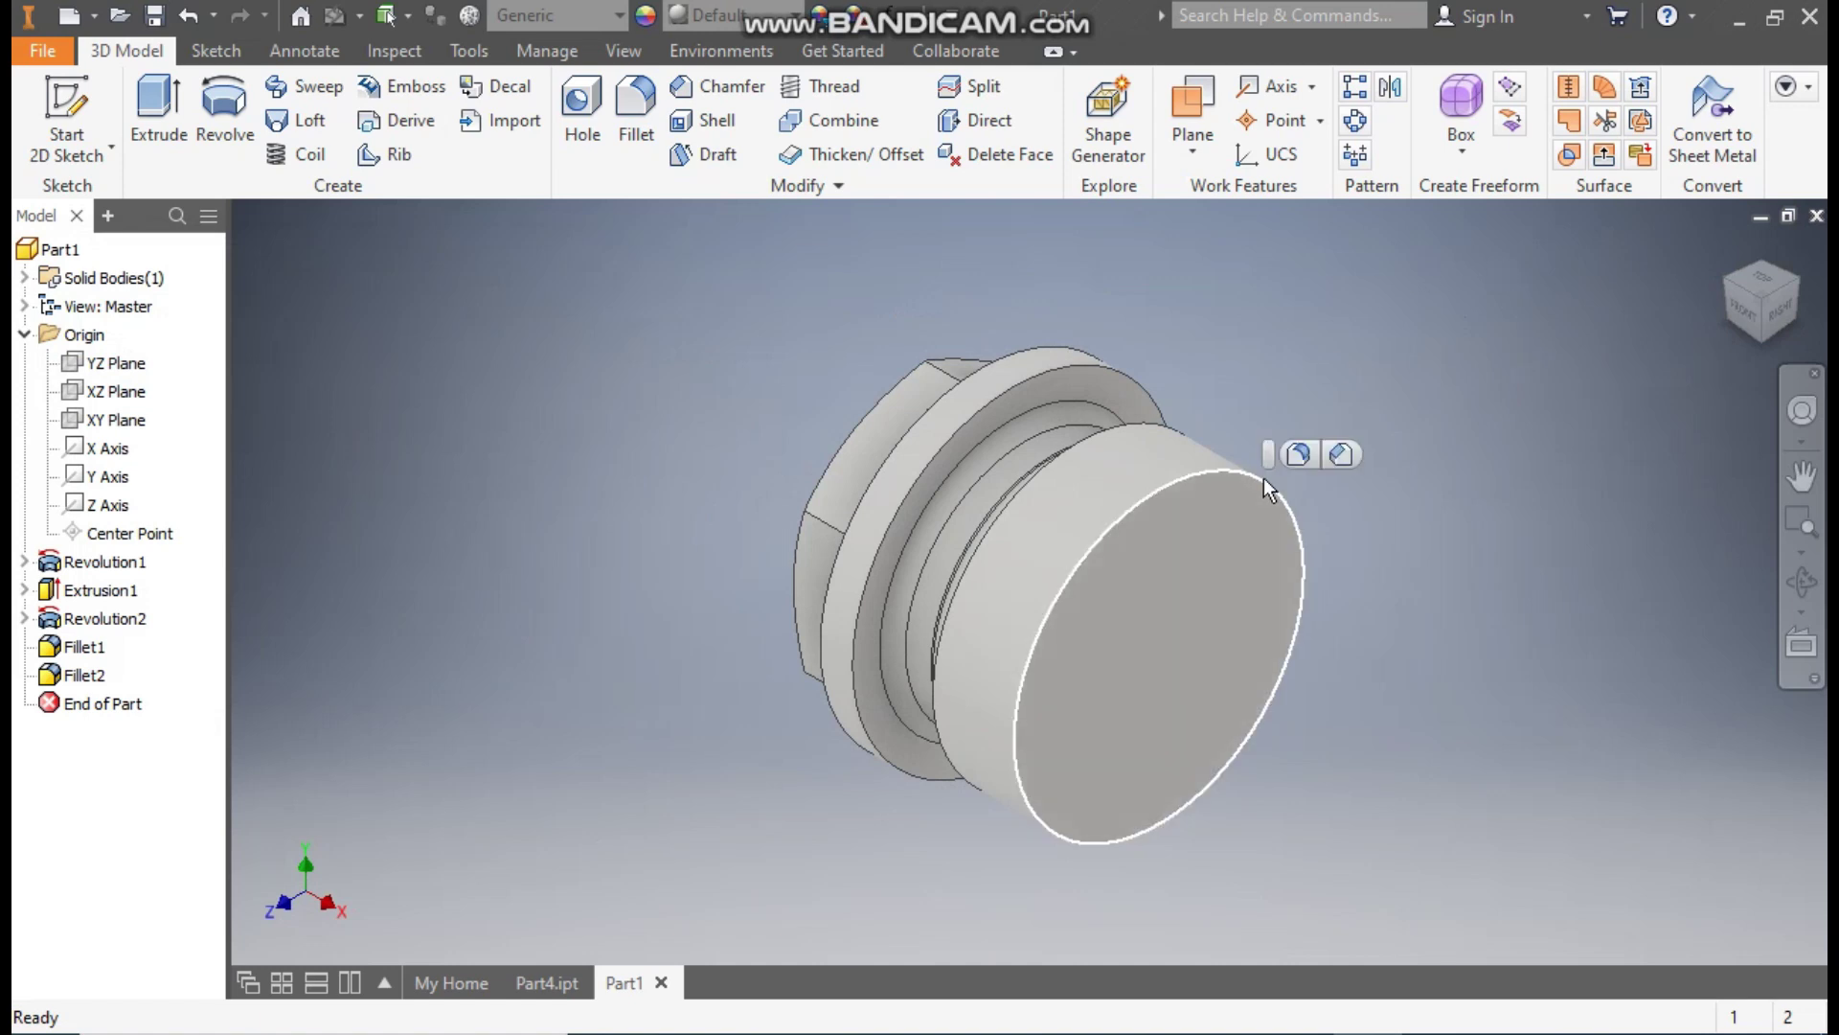
{"action": "left_click", "coordinate": [1345, 455]}
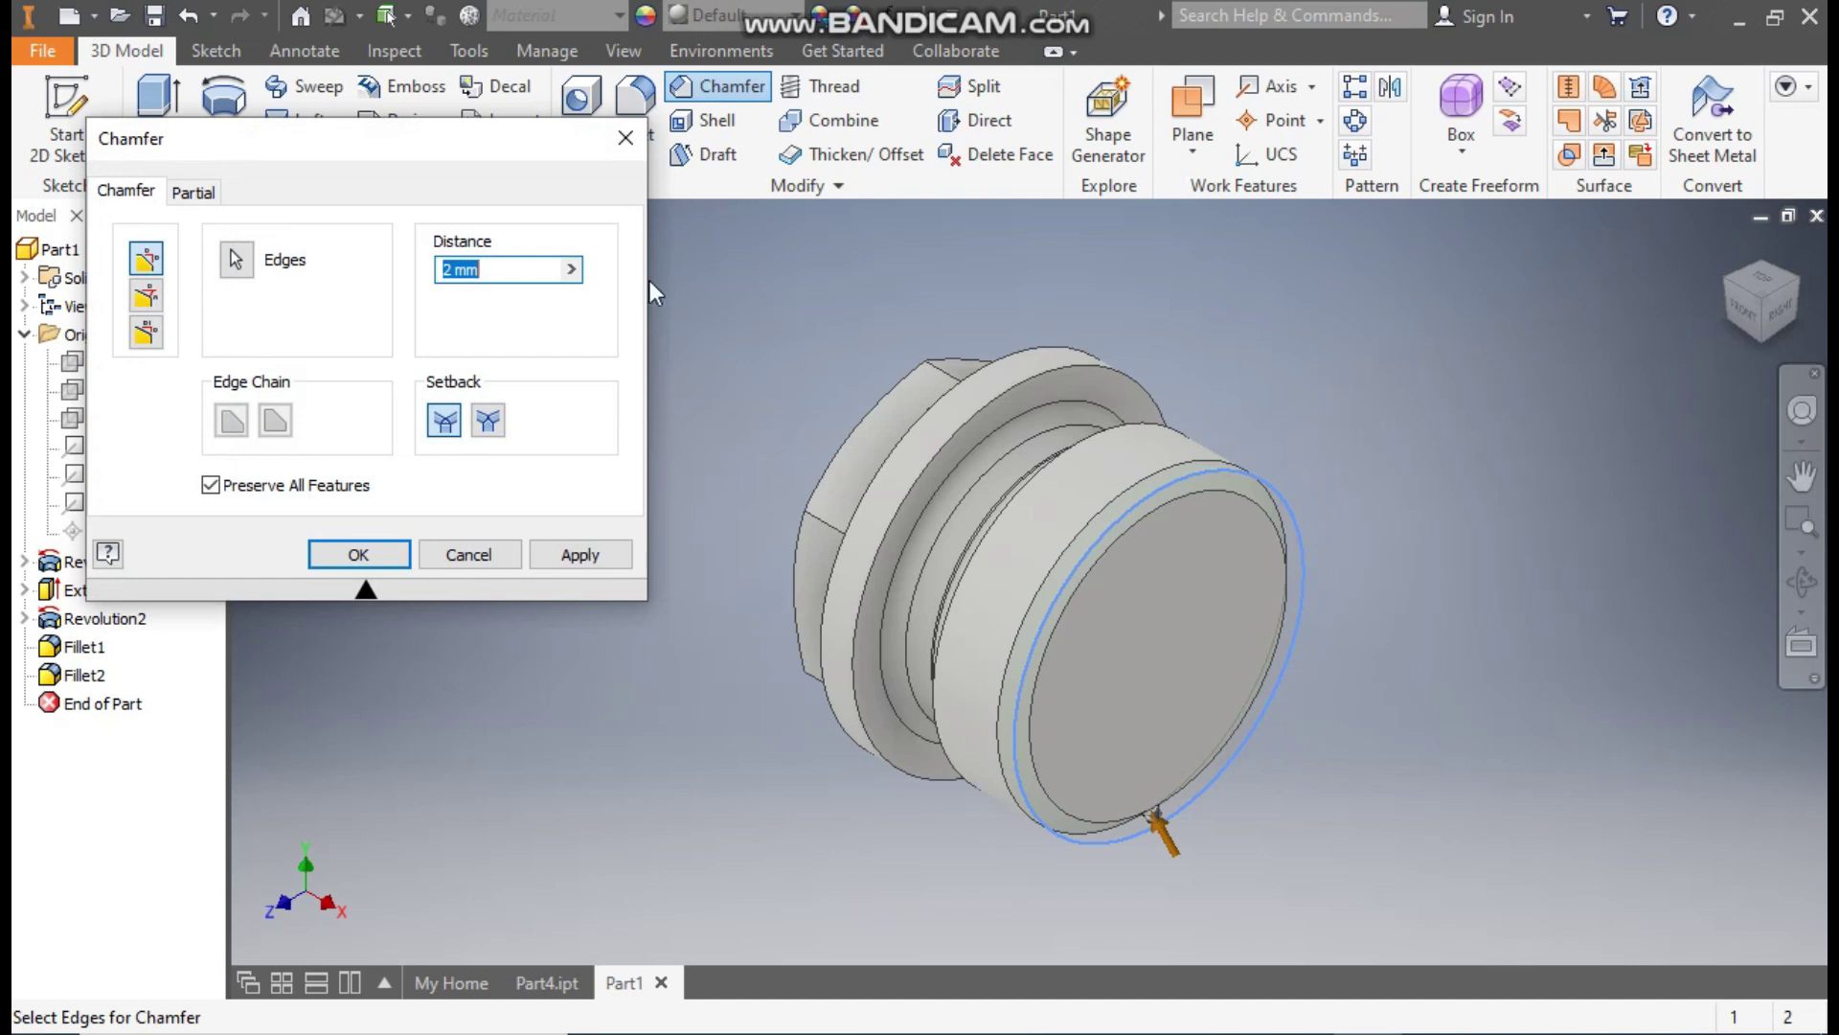
{"action": "type", "text": "3"}
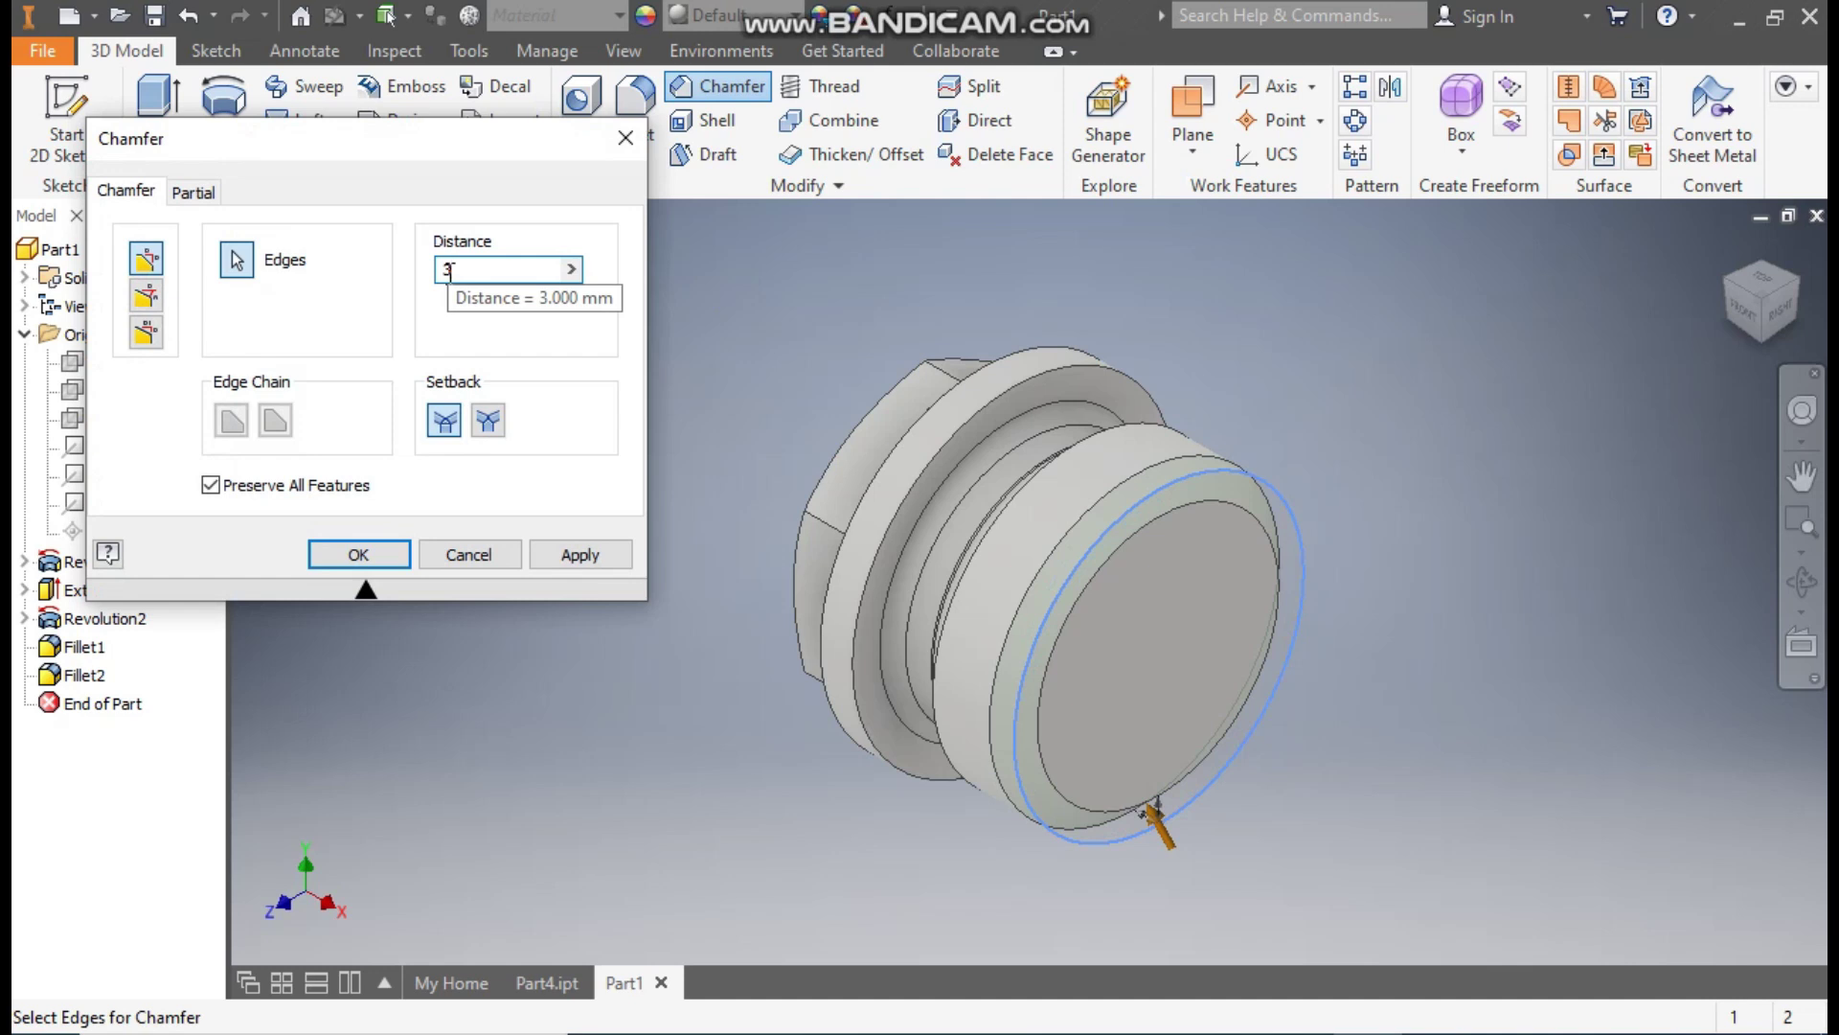
{"action": "left_click", "coordinate": [388, 548]}
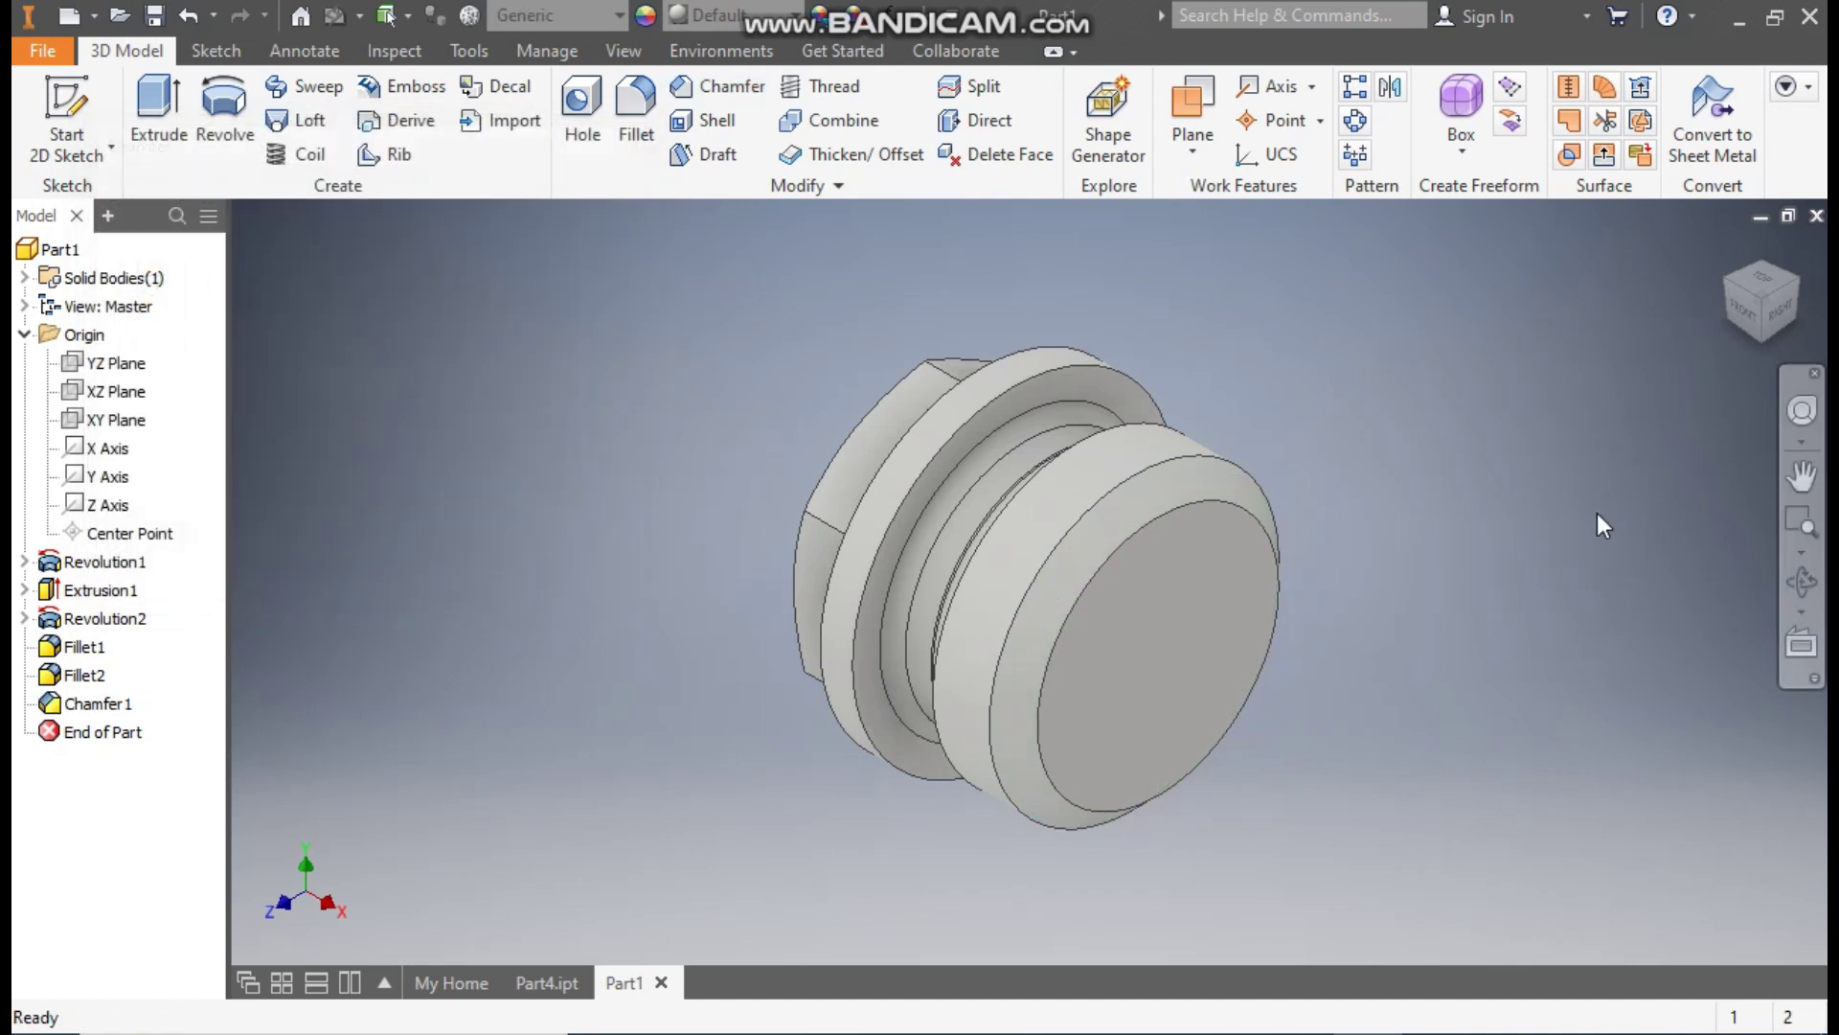
Sketch a centre point at the origin on the chamfered end's flat face and finish the sketch.
{"action": "left_click", "coordinate": [1183, 633]}
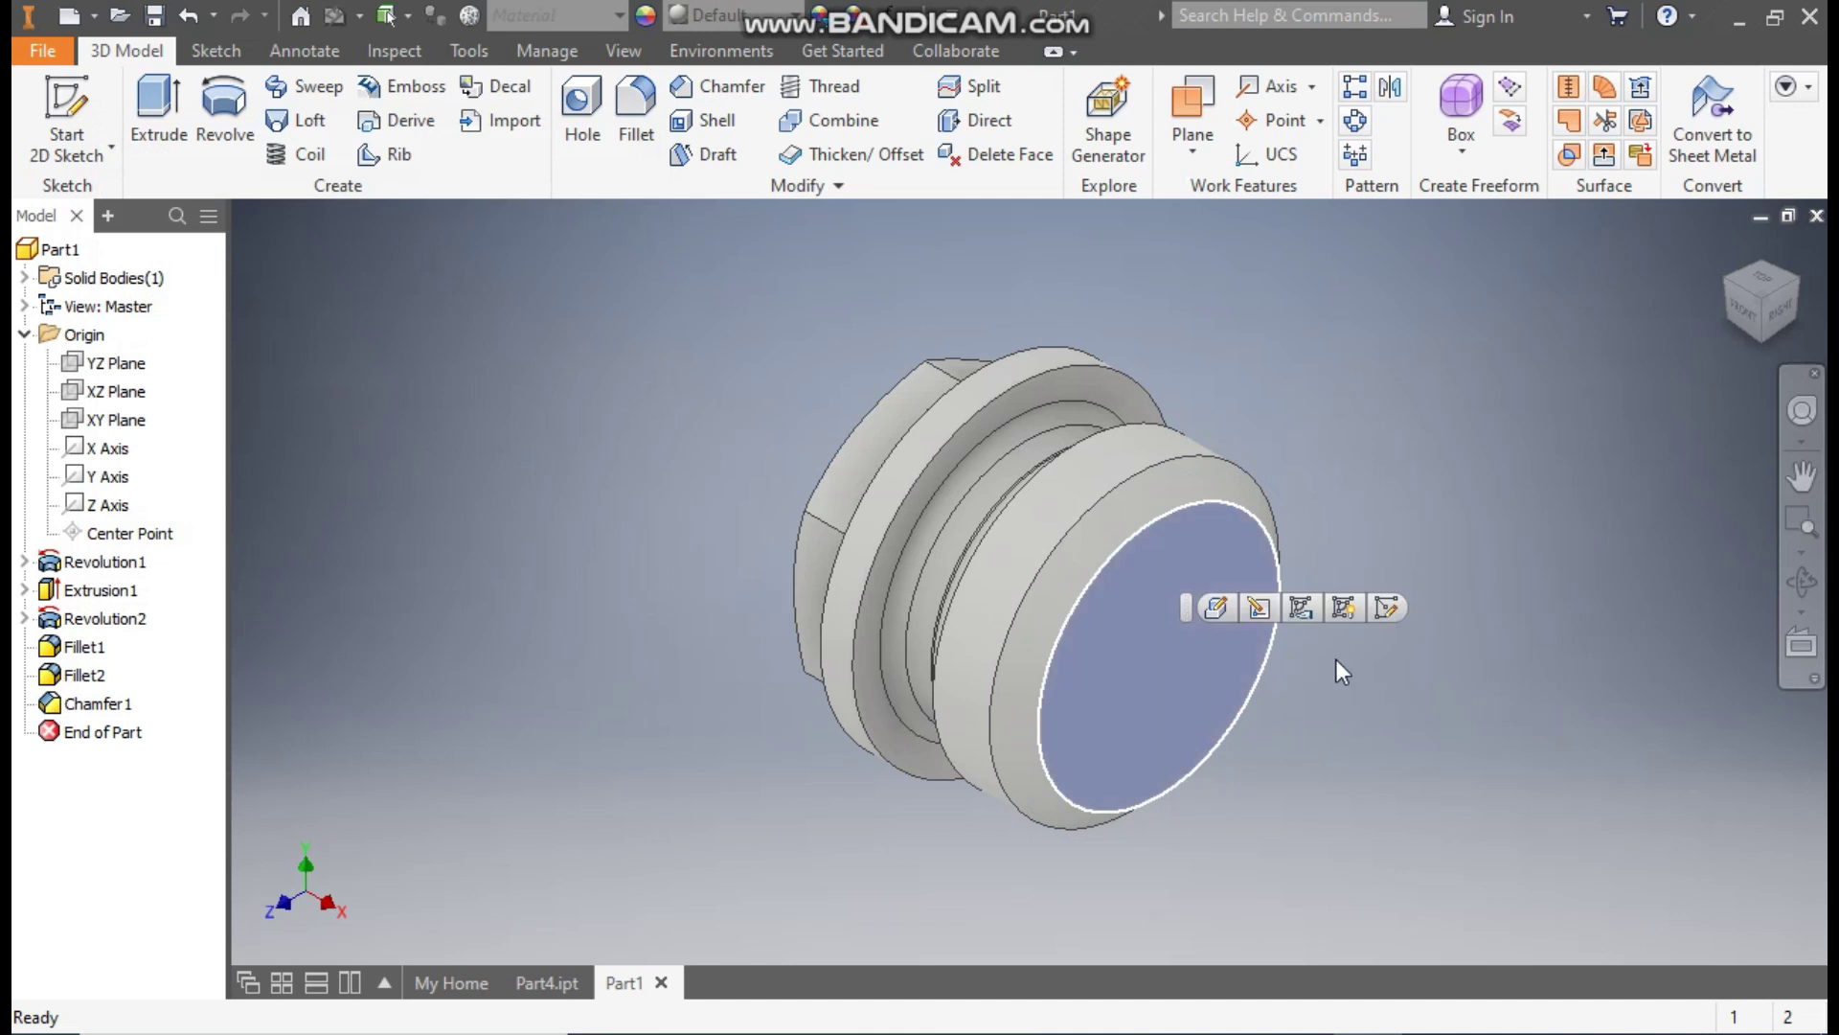
{"action": "left_click", "coordinate": [1387, 607]}
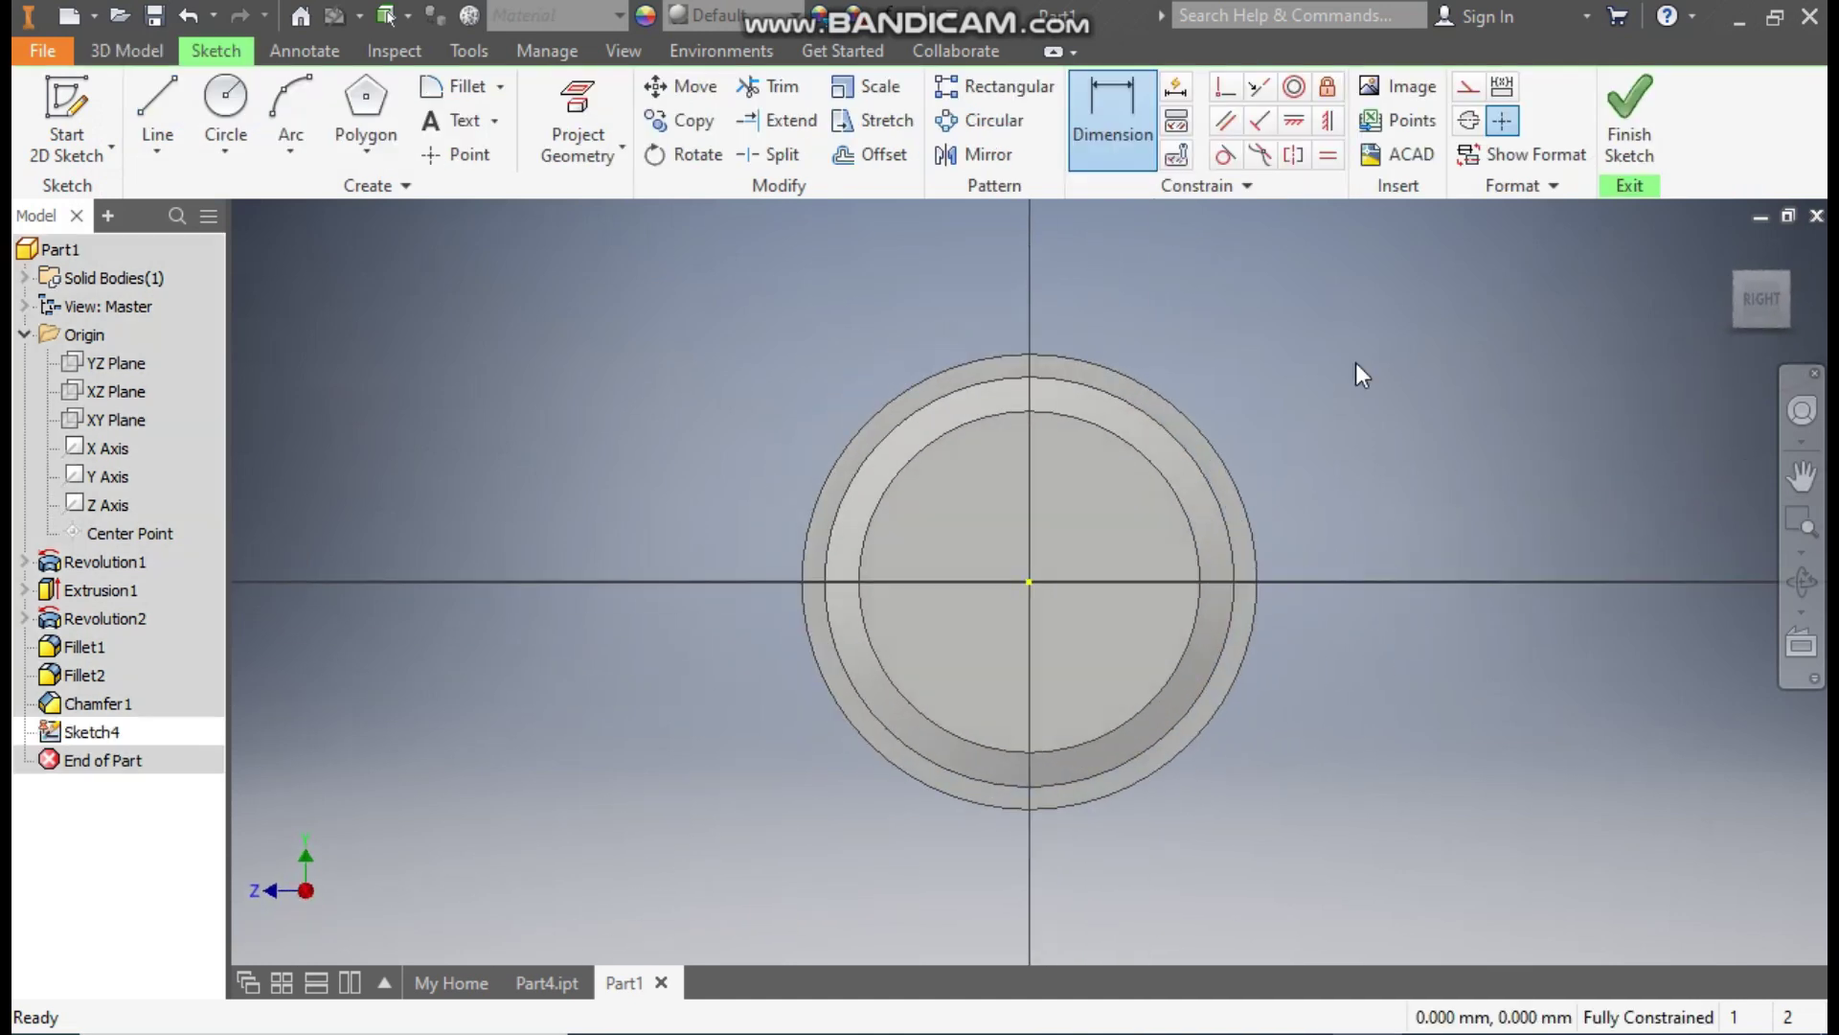
{"action": "left_click", "coordinate": [439, 150]}
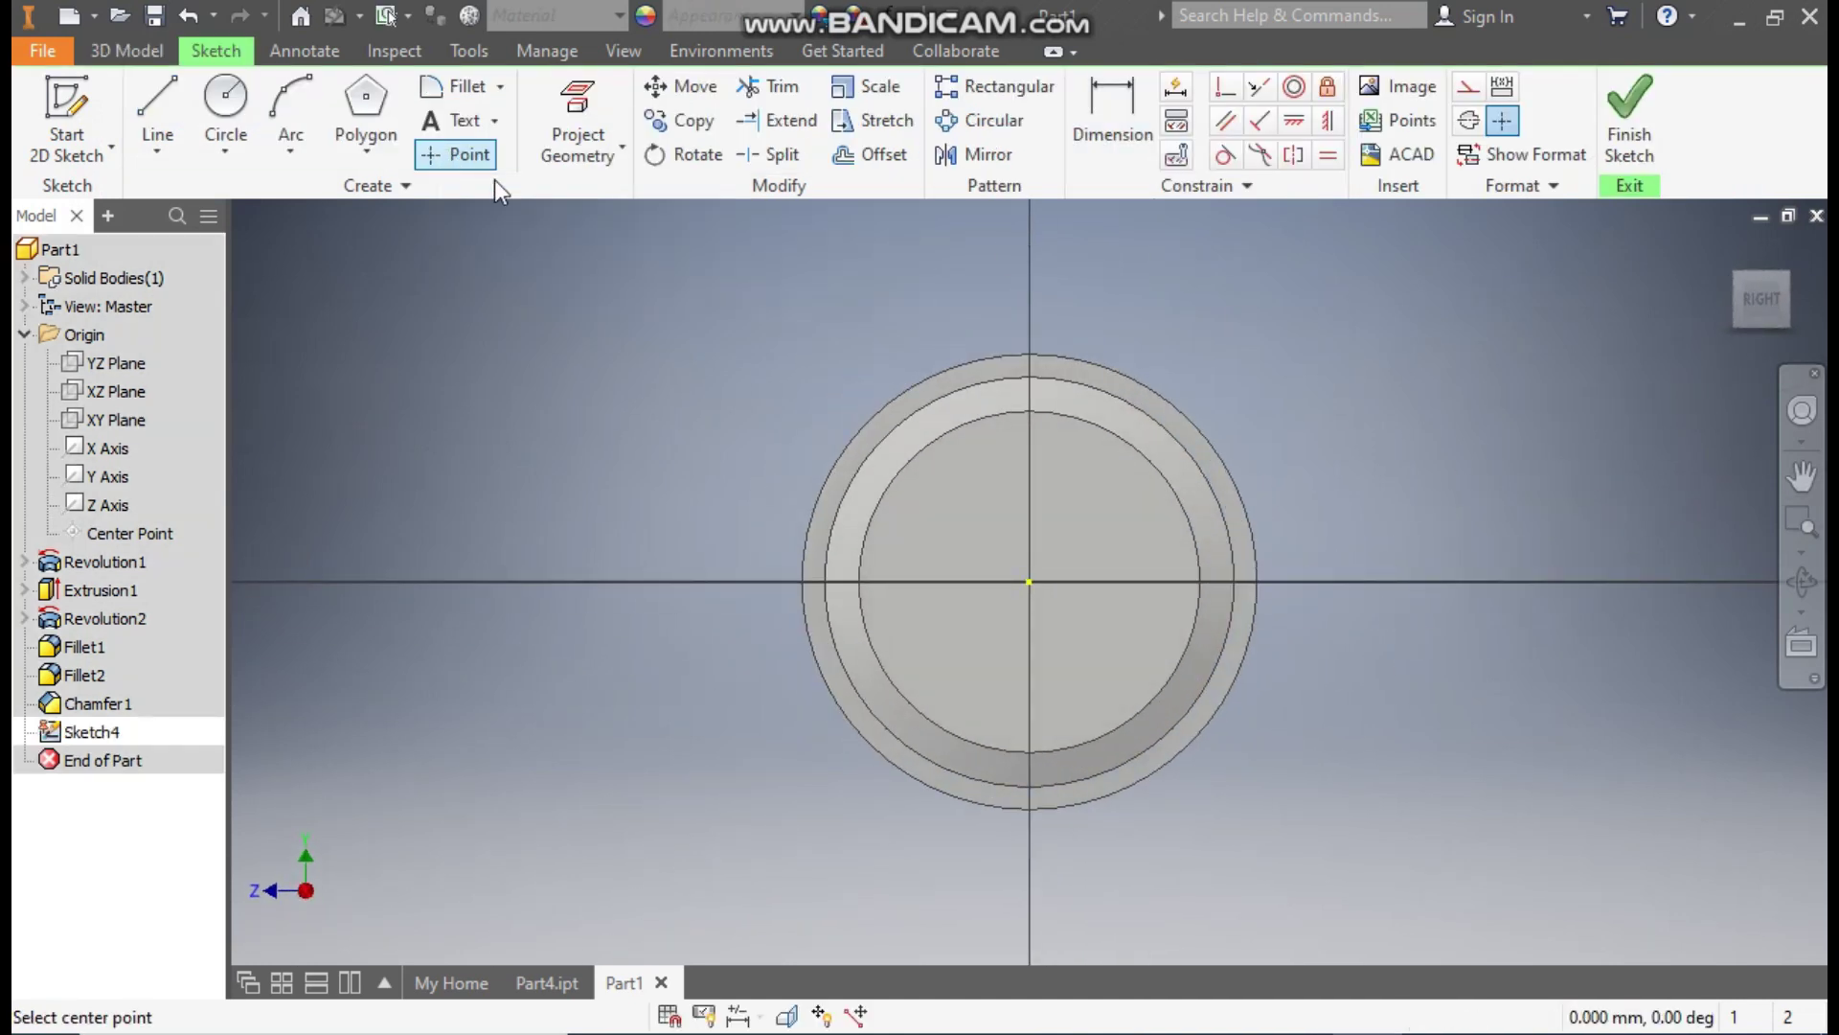
{"action": "left_click", "coordinate": [1030, 581]}
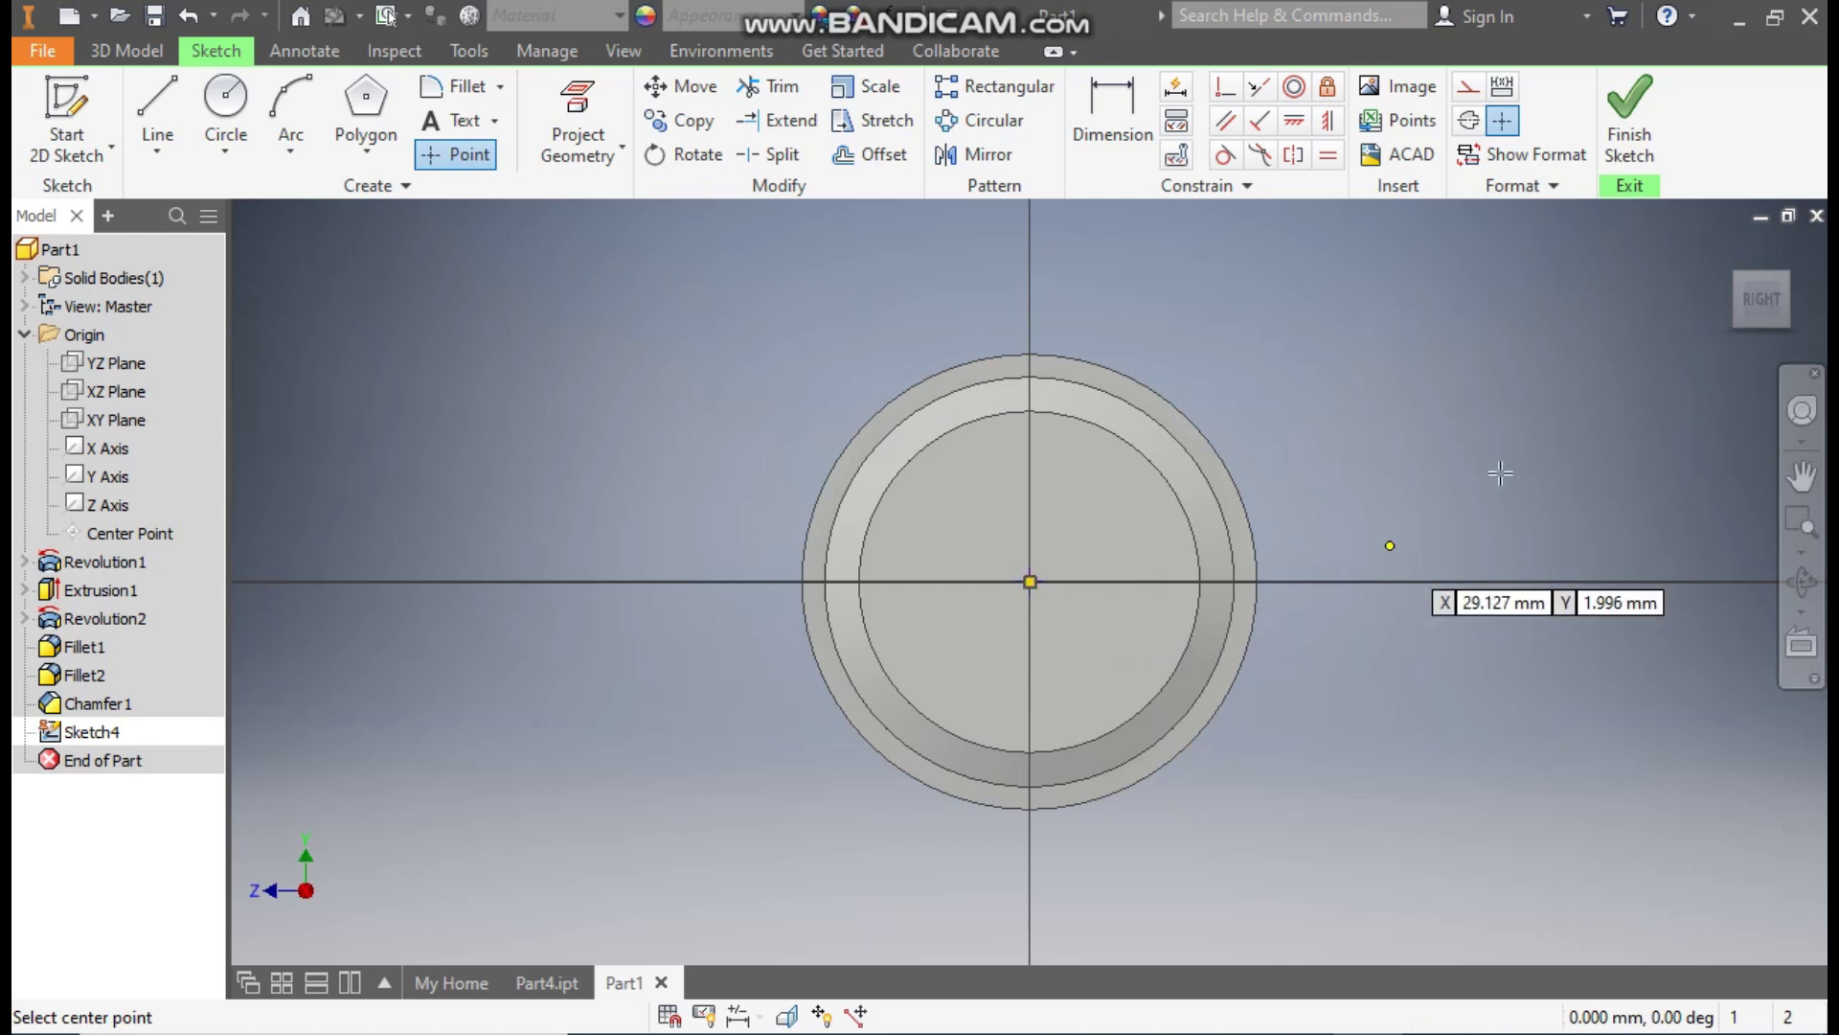
{"action": "left_click", "coordinate": [1640, 153]}
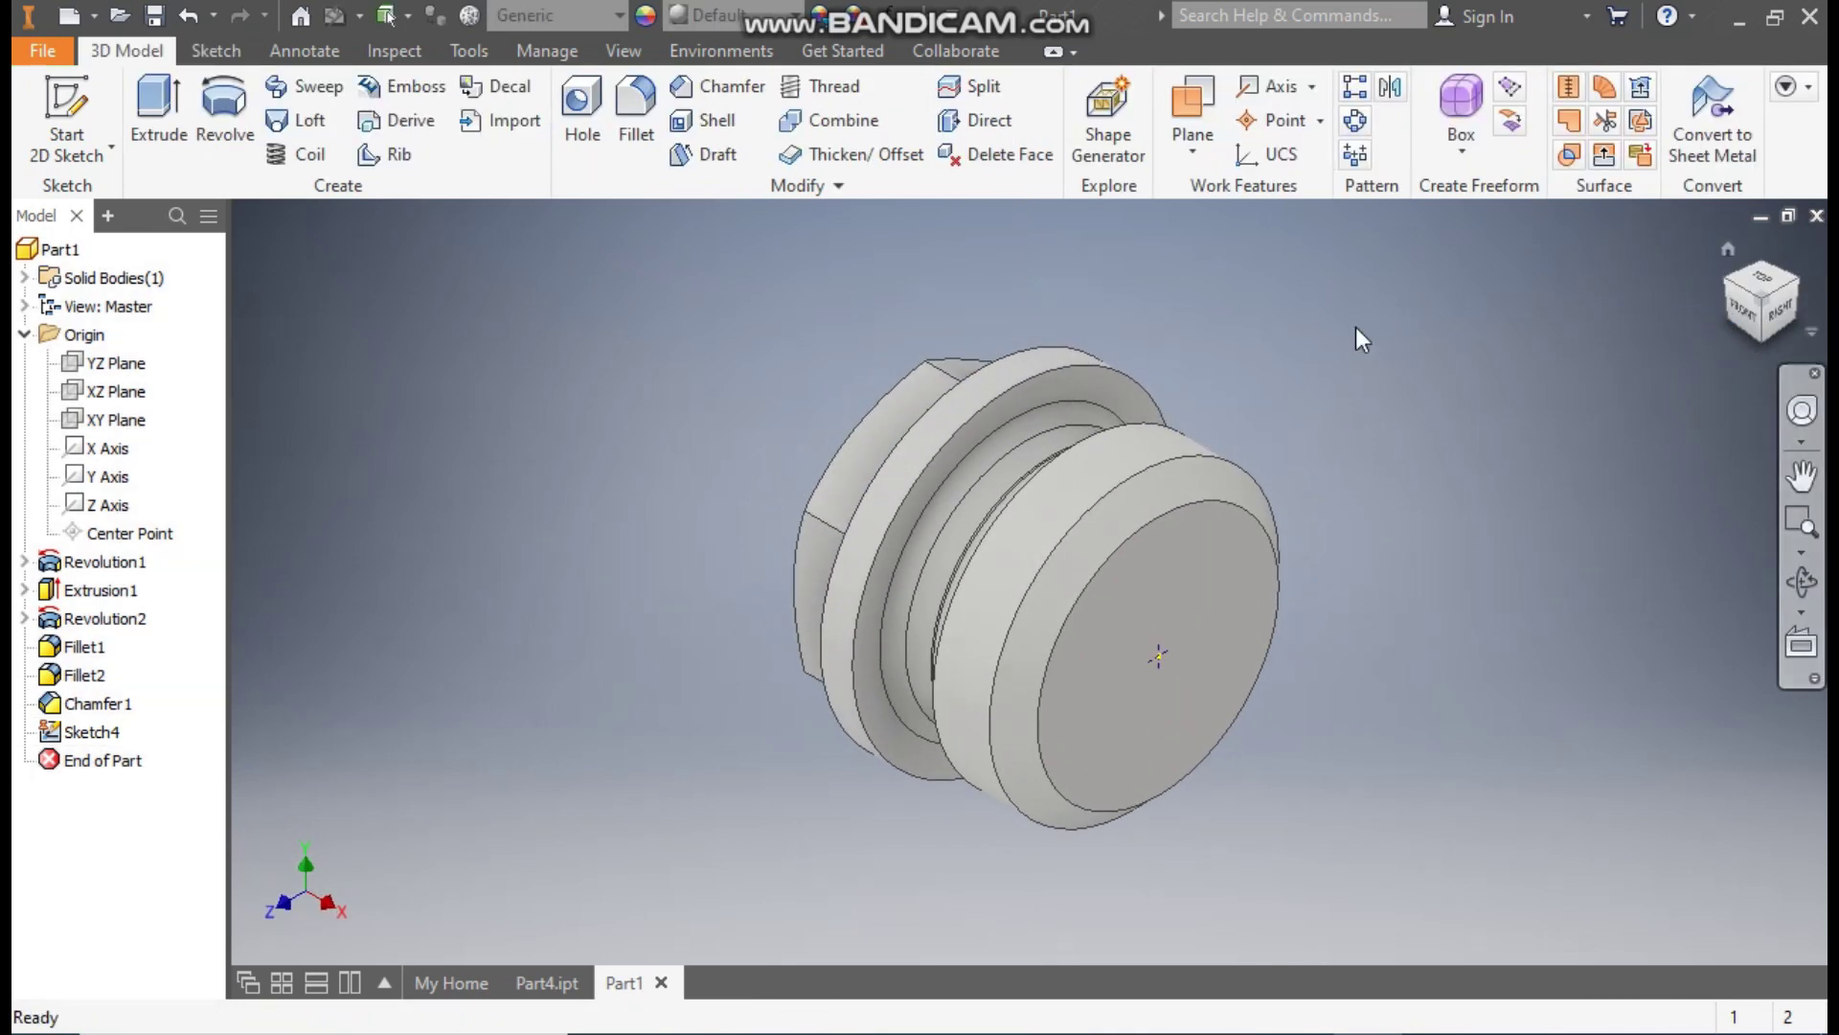
Create a through-all counterbored hole at the sketch point with a 28 mm counterbore diameter, 8 mm counterbore depth and 18 mm hole diameter.
{"action": "left_click", "coordinate": [583, 122]}
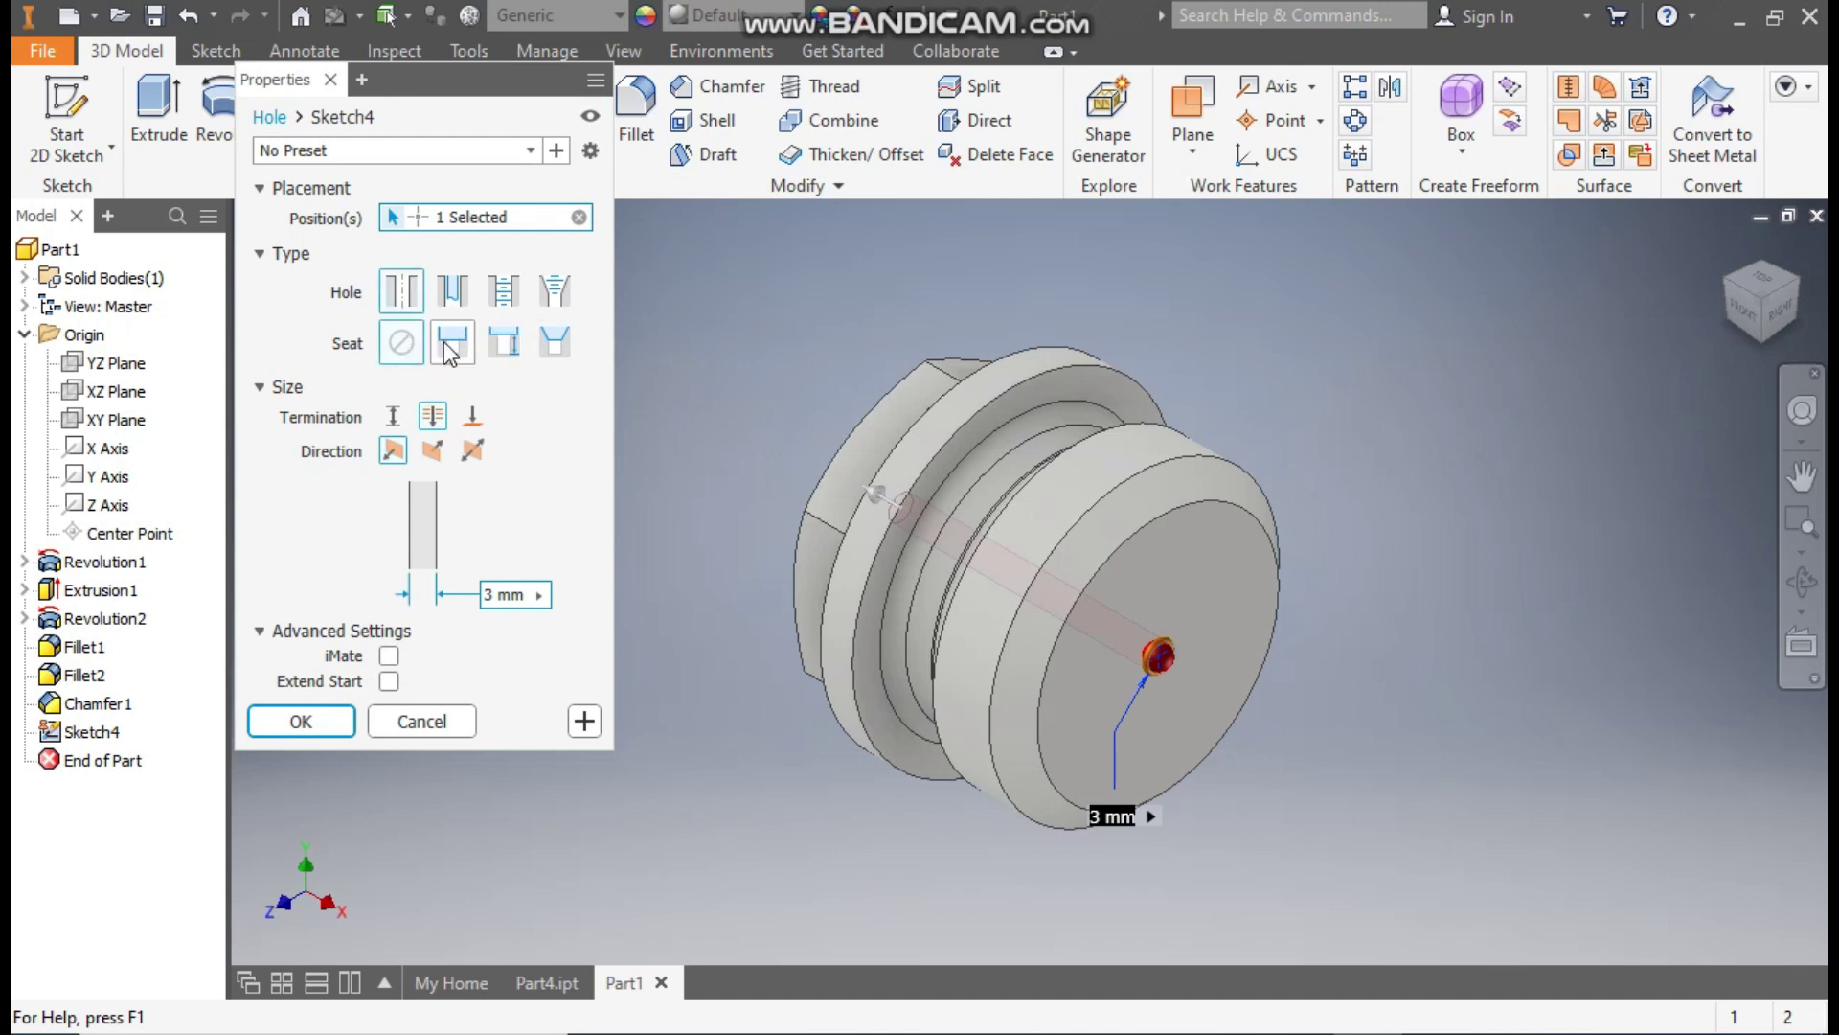
{"action": "left_click", "coordinate": [446, 345]}
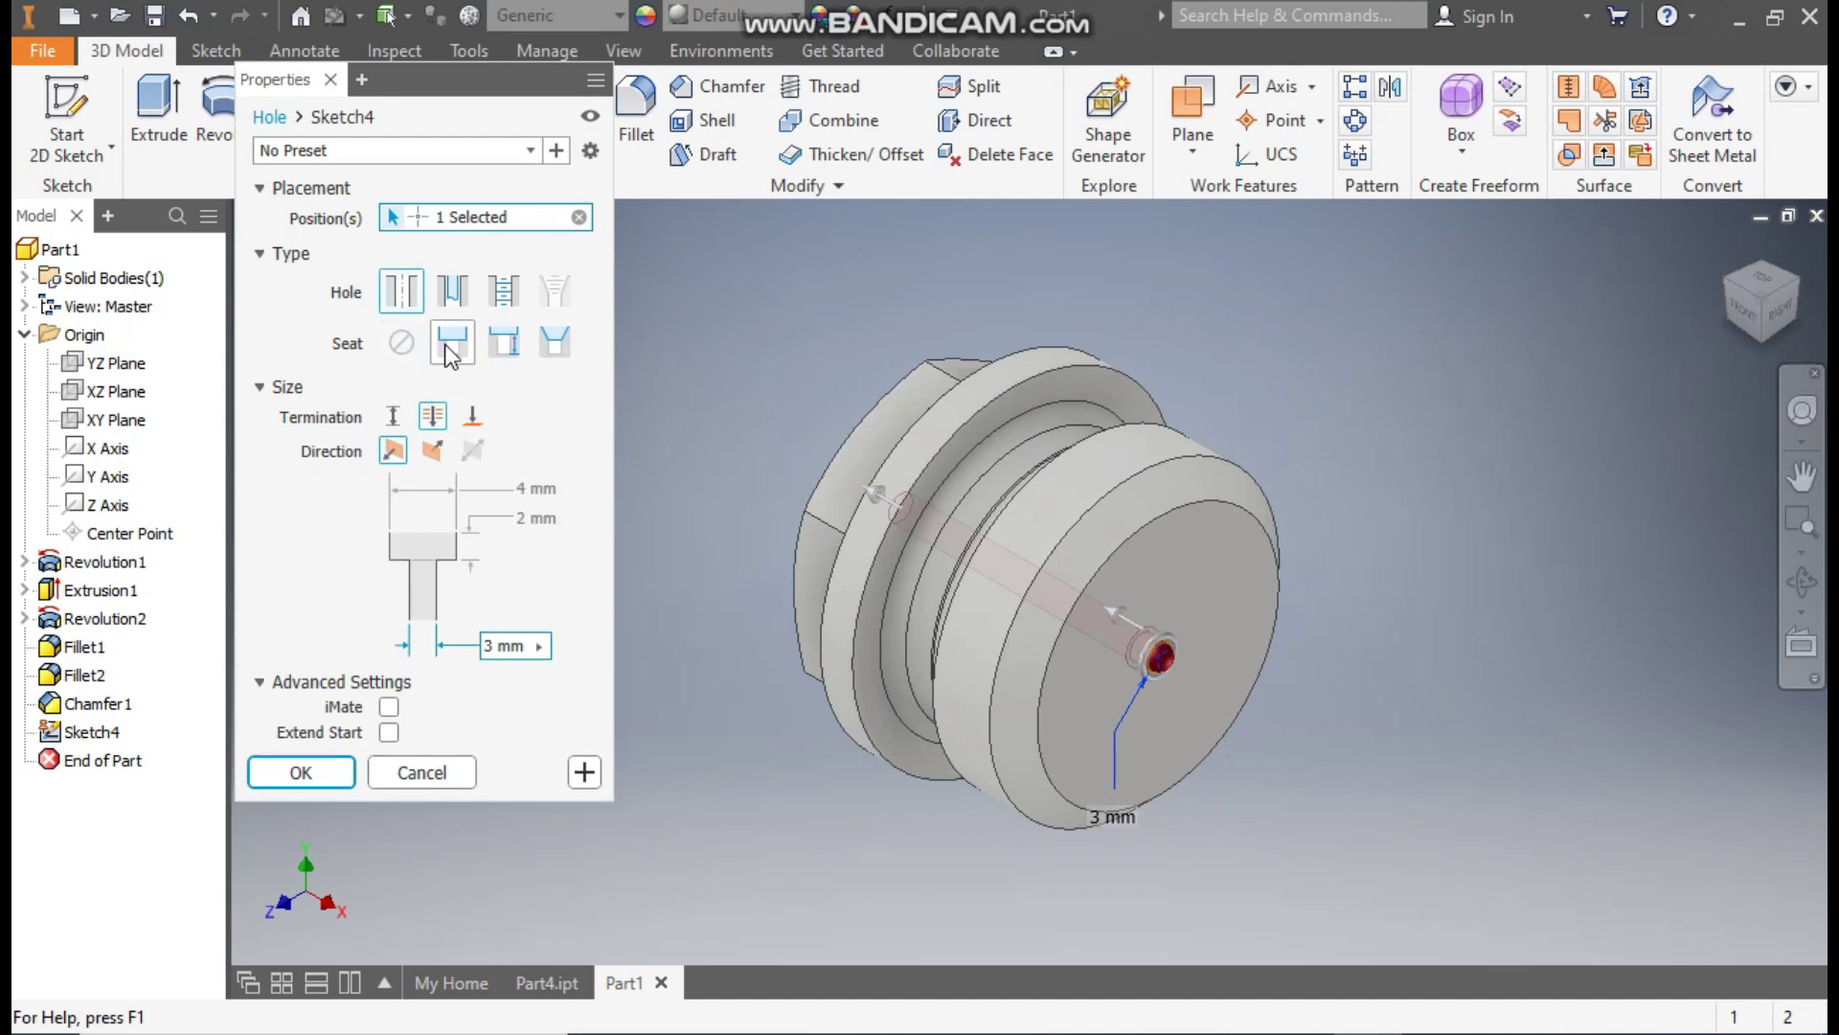
{"action": "left_click", "coordinate": [522, 488]}
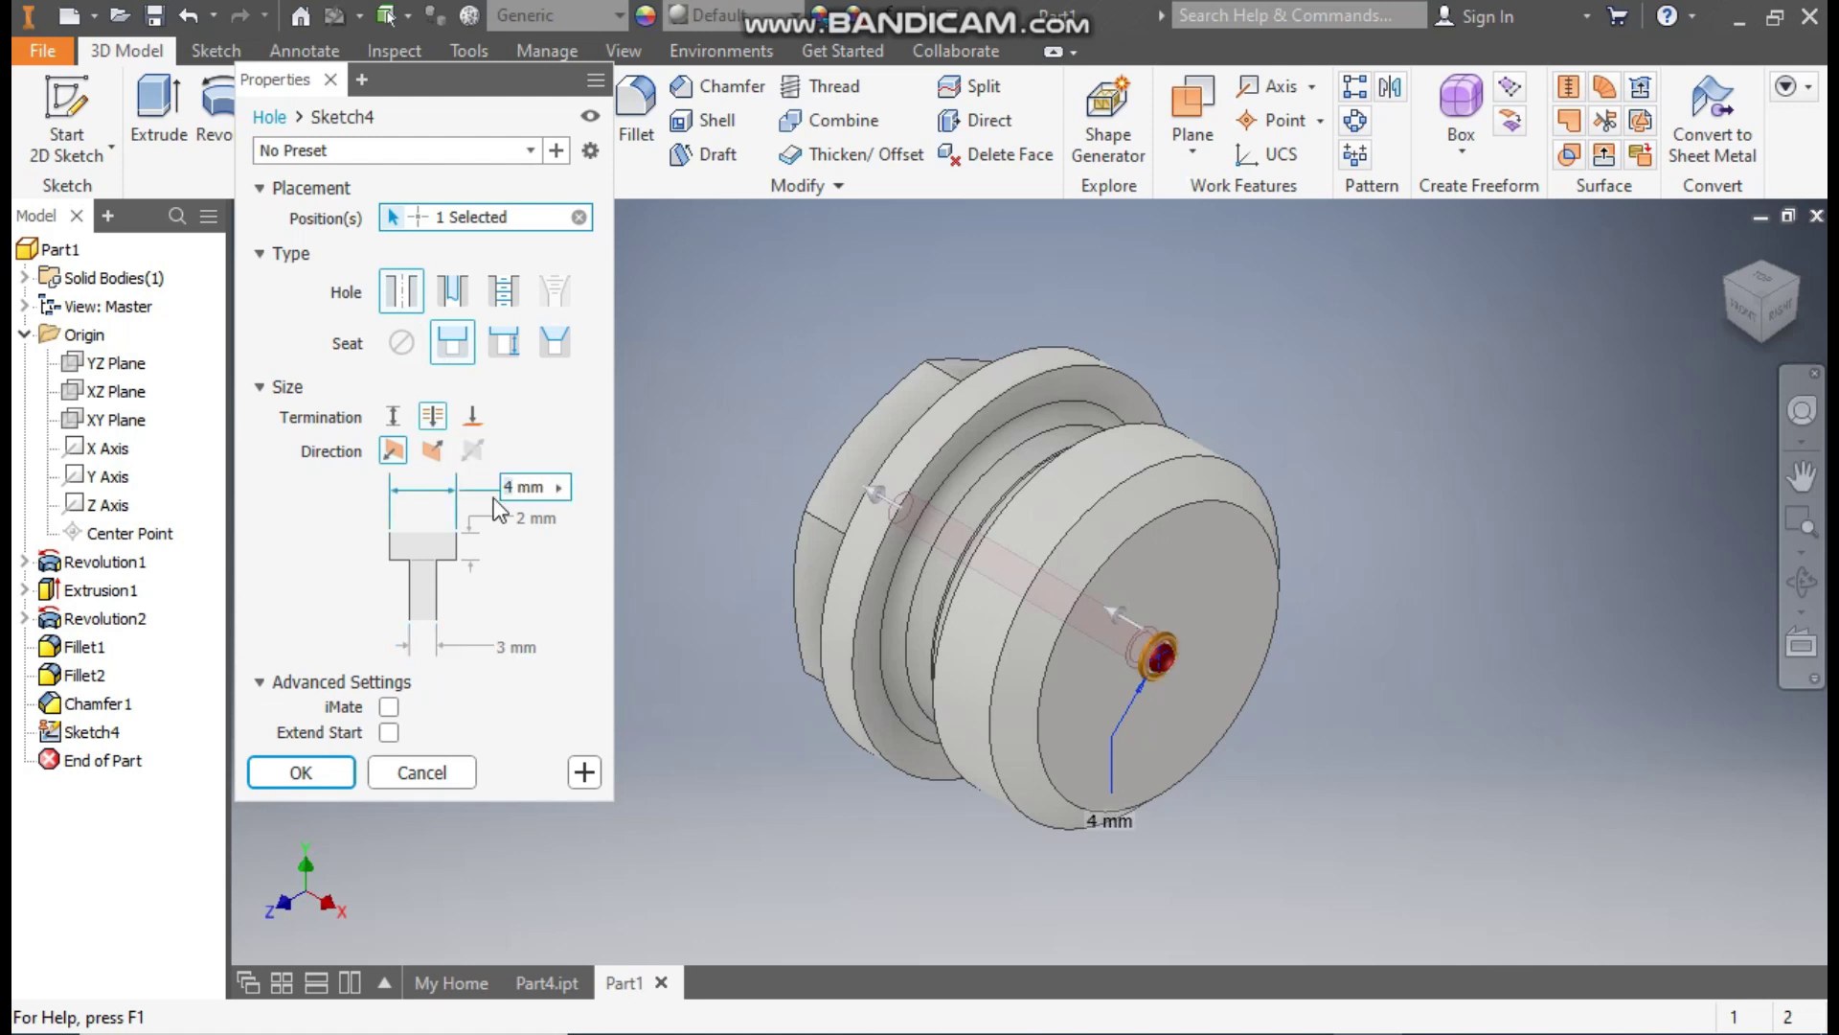
{"action": "type", "text": "28"}
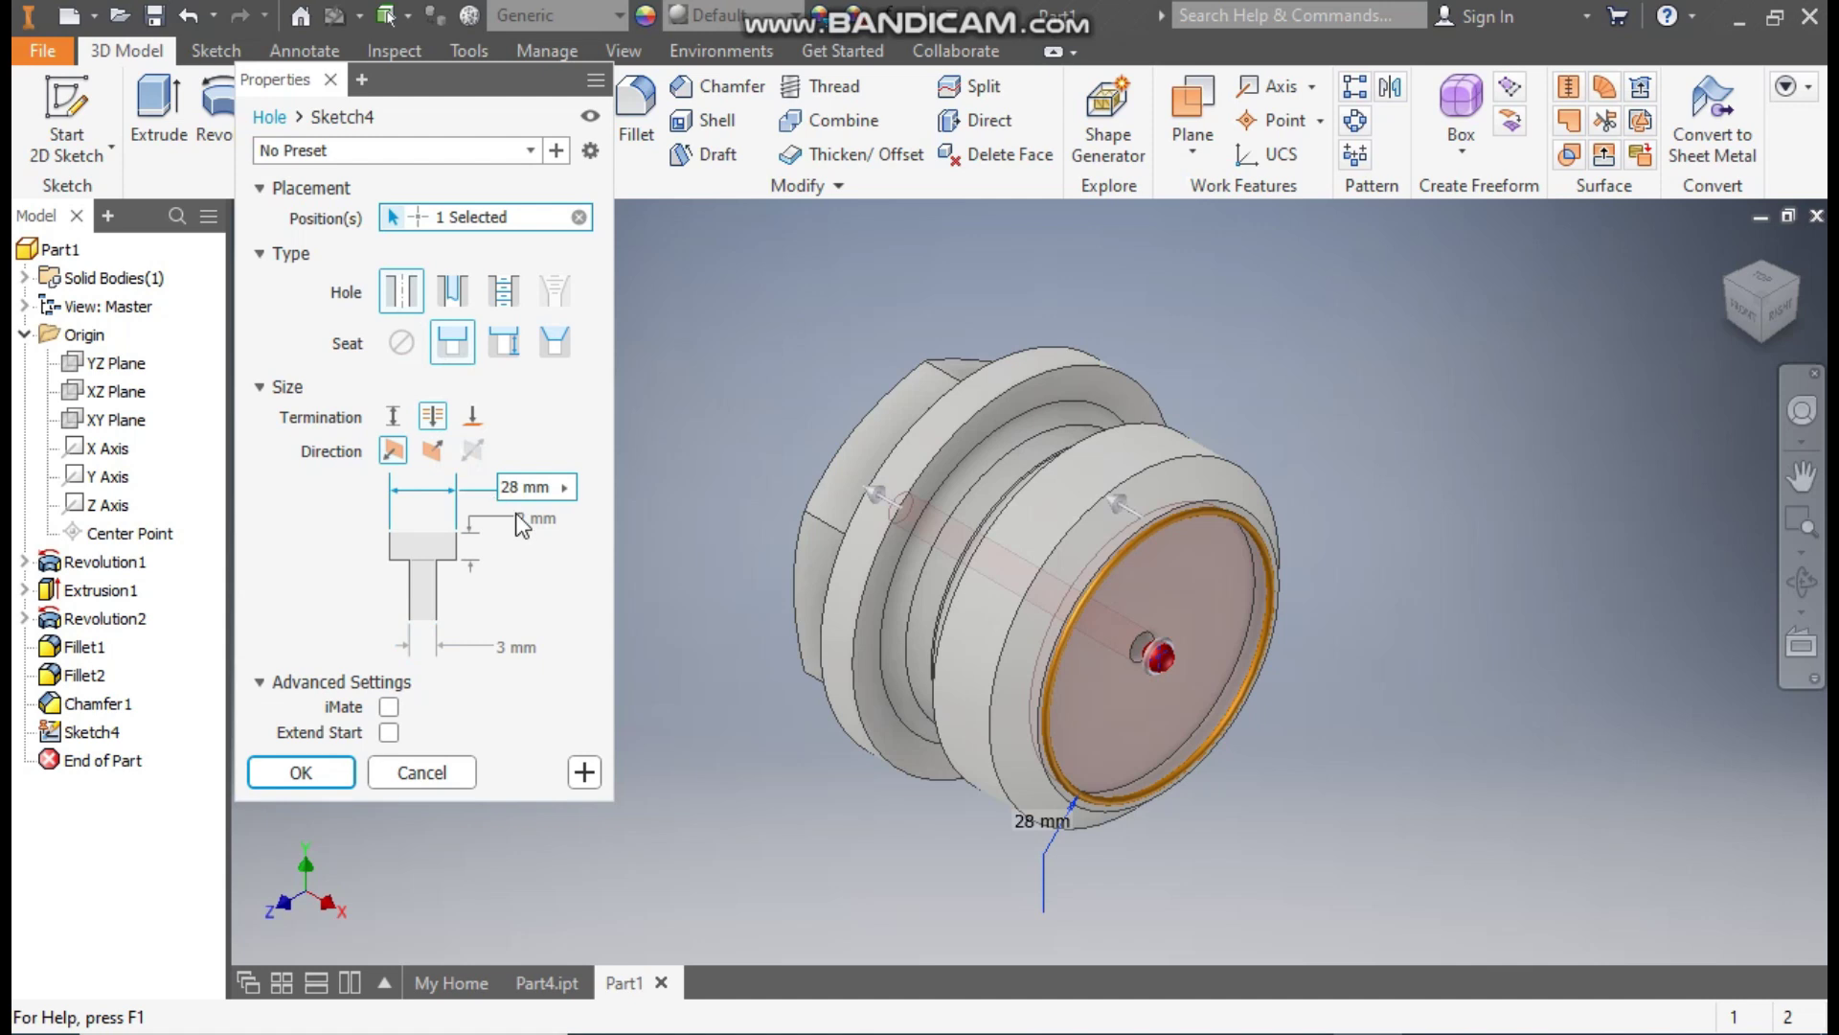
{"action": "left_click", "coordinate": [517, 518]}
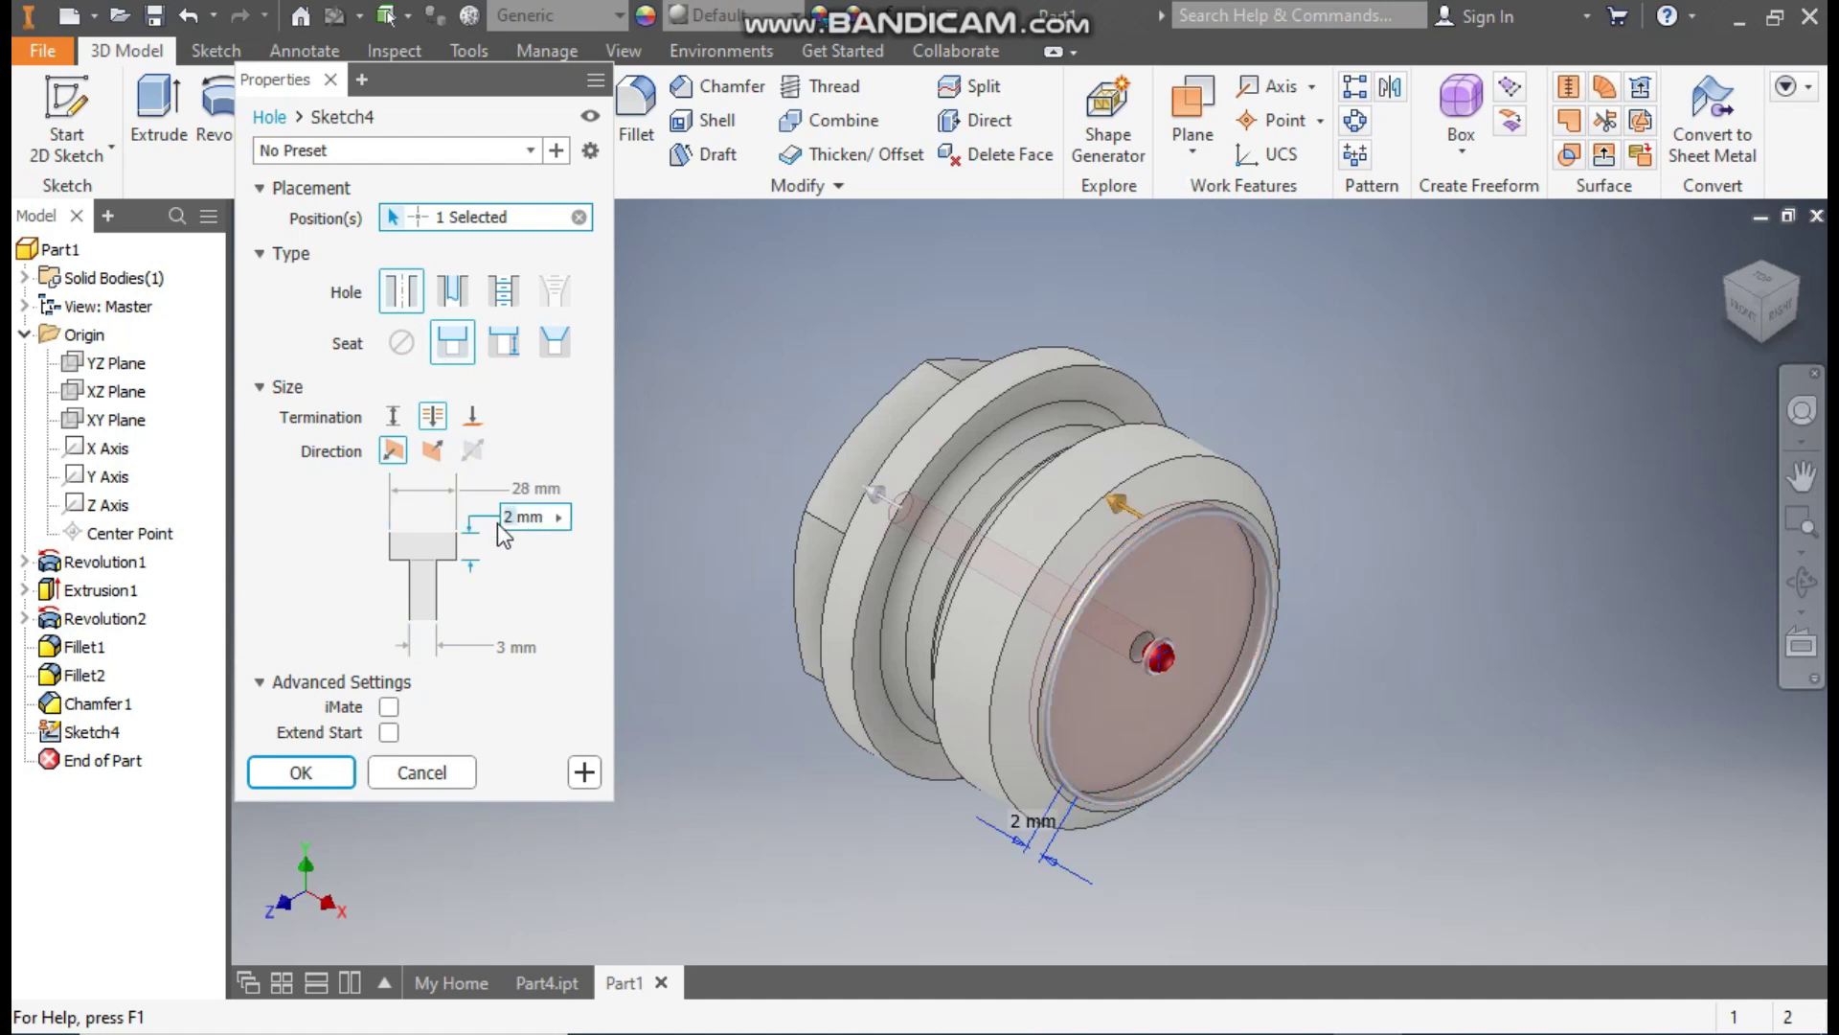
{"action": "type", "text": "8mm"}
{"action": "left_click", "coordinate": [490, 647]}
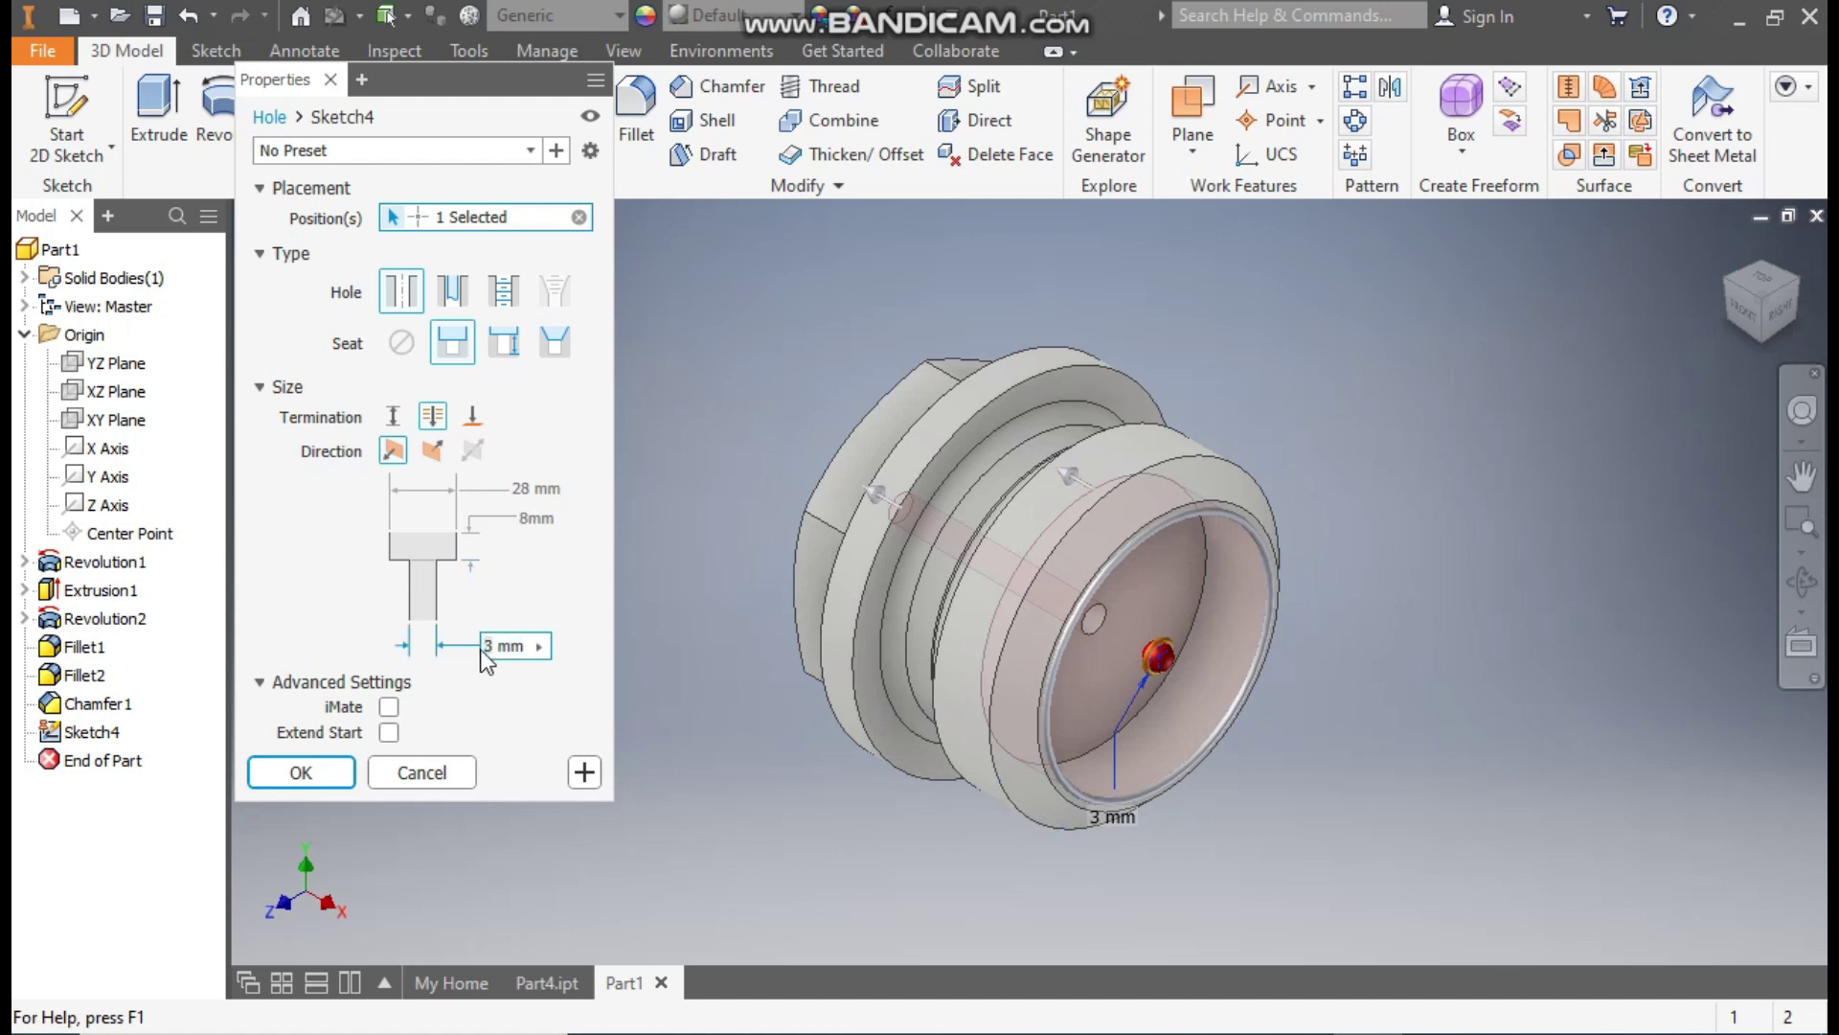
{"action": "type", "text": "18"}
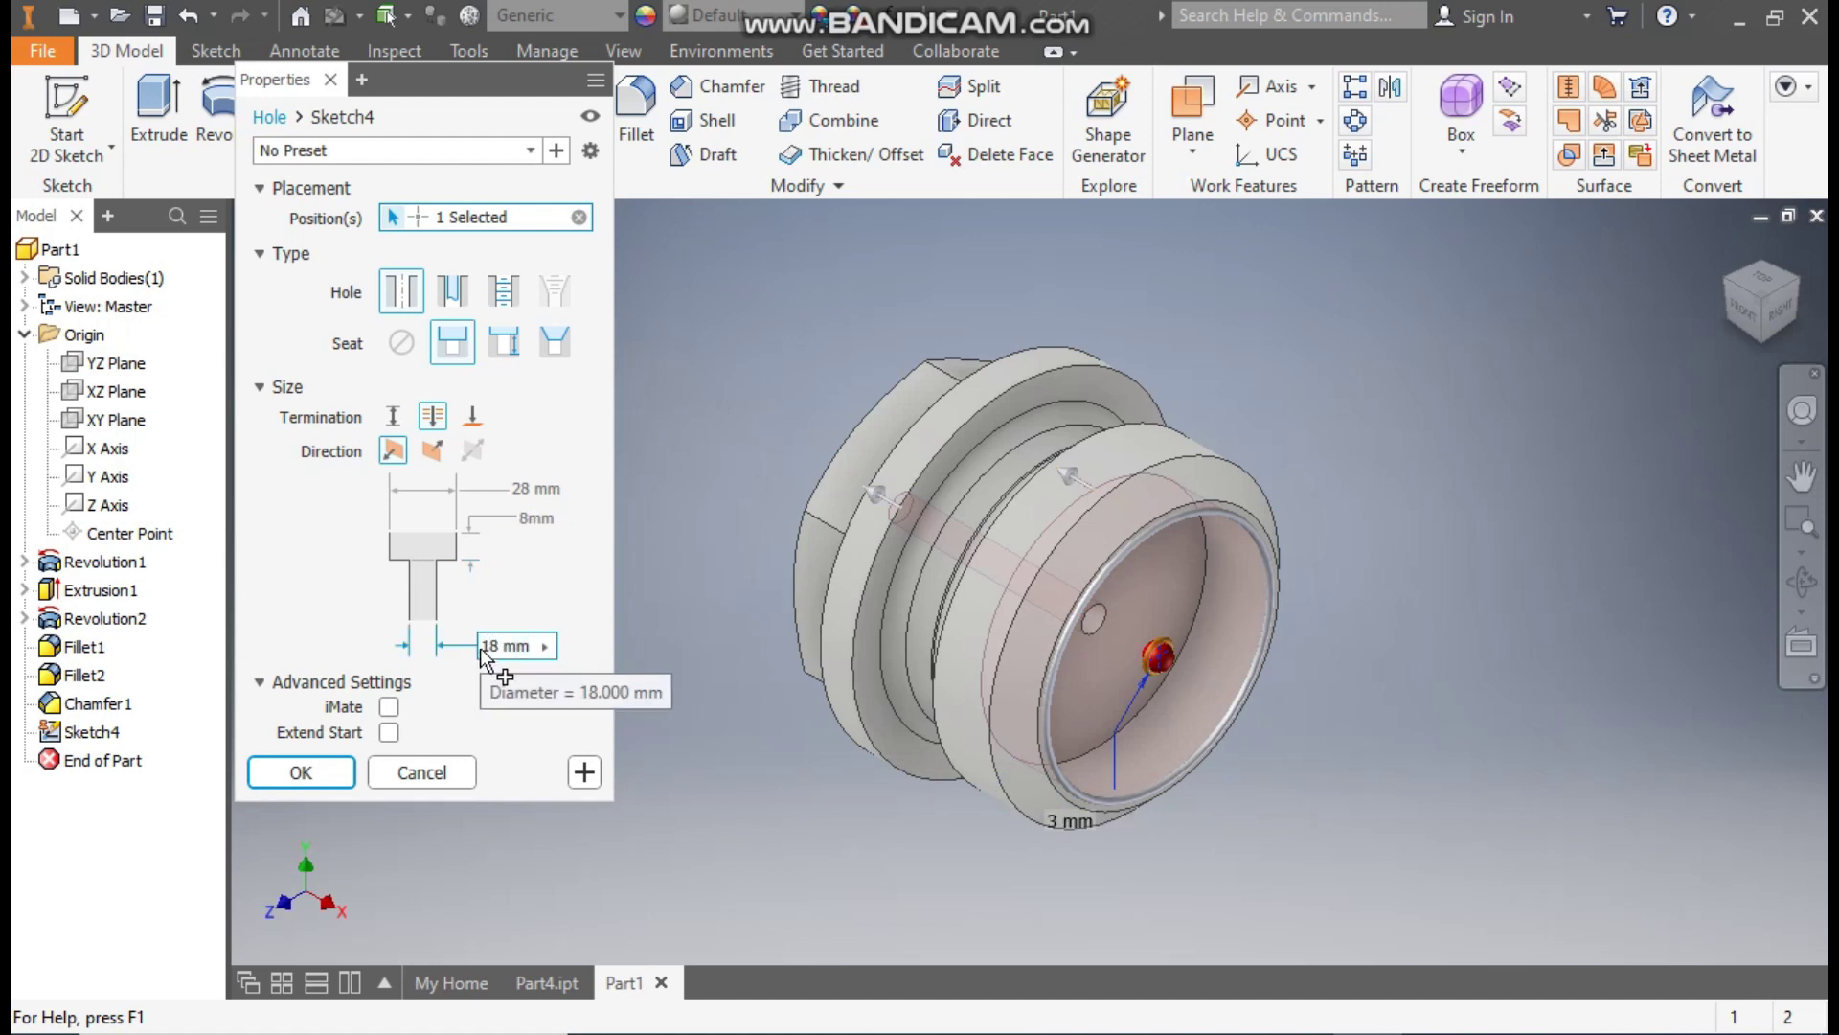
{"action": "left_click", "coordinate": [338, 763]}
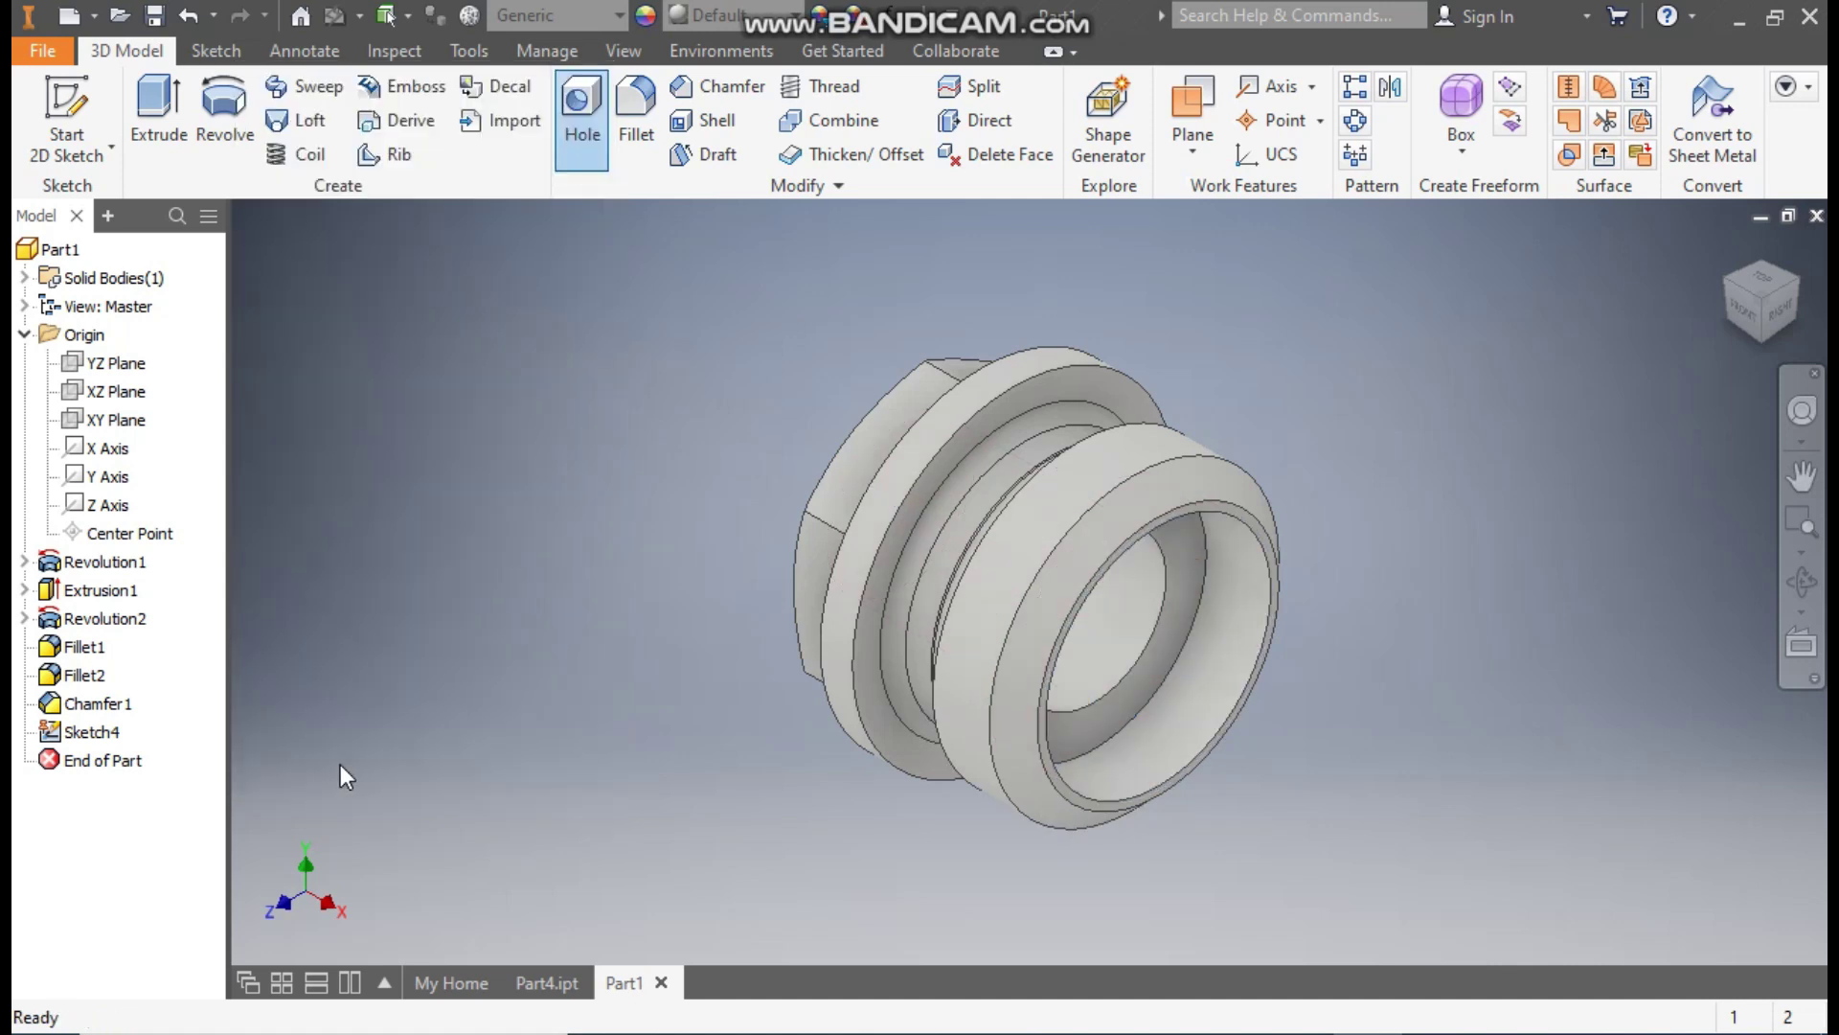
Apply the yellow Canary appearance to the whole part.
{"action": "left_click", "coordinate": [1721, 278]}
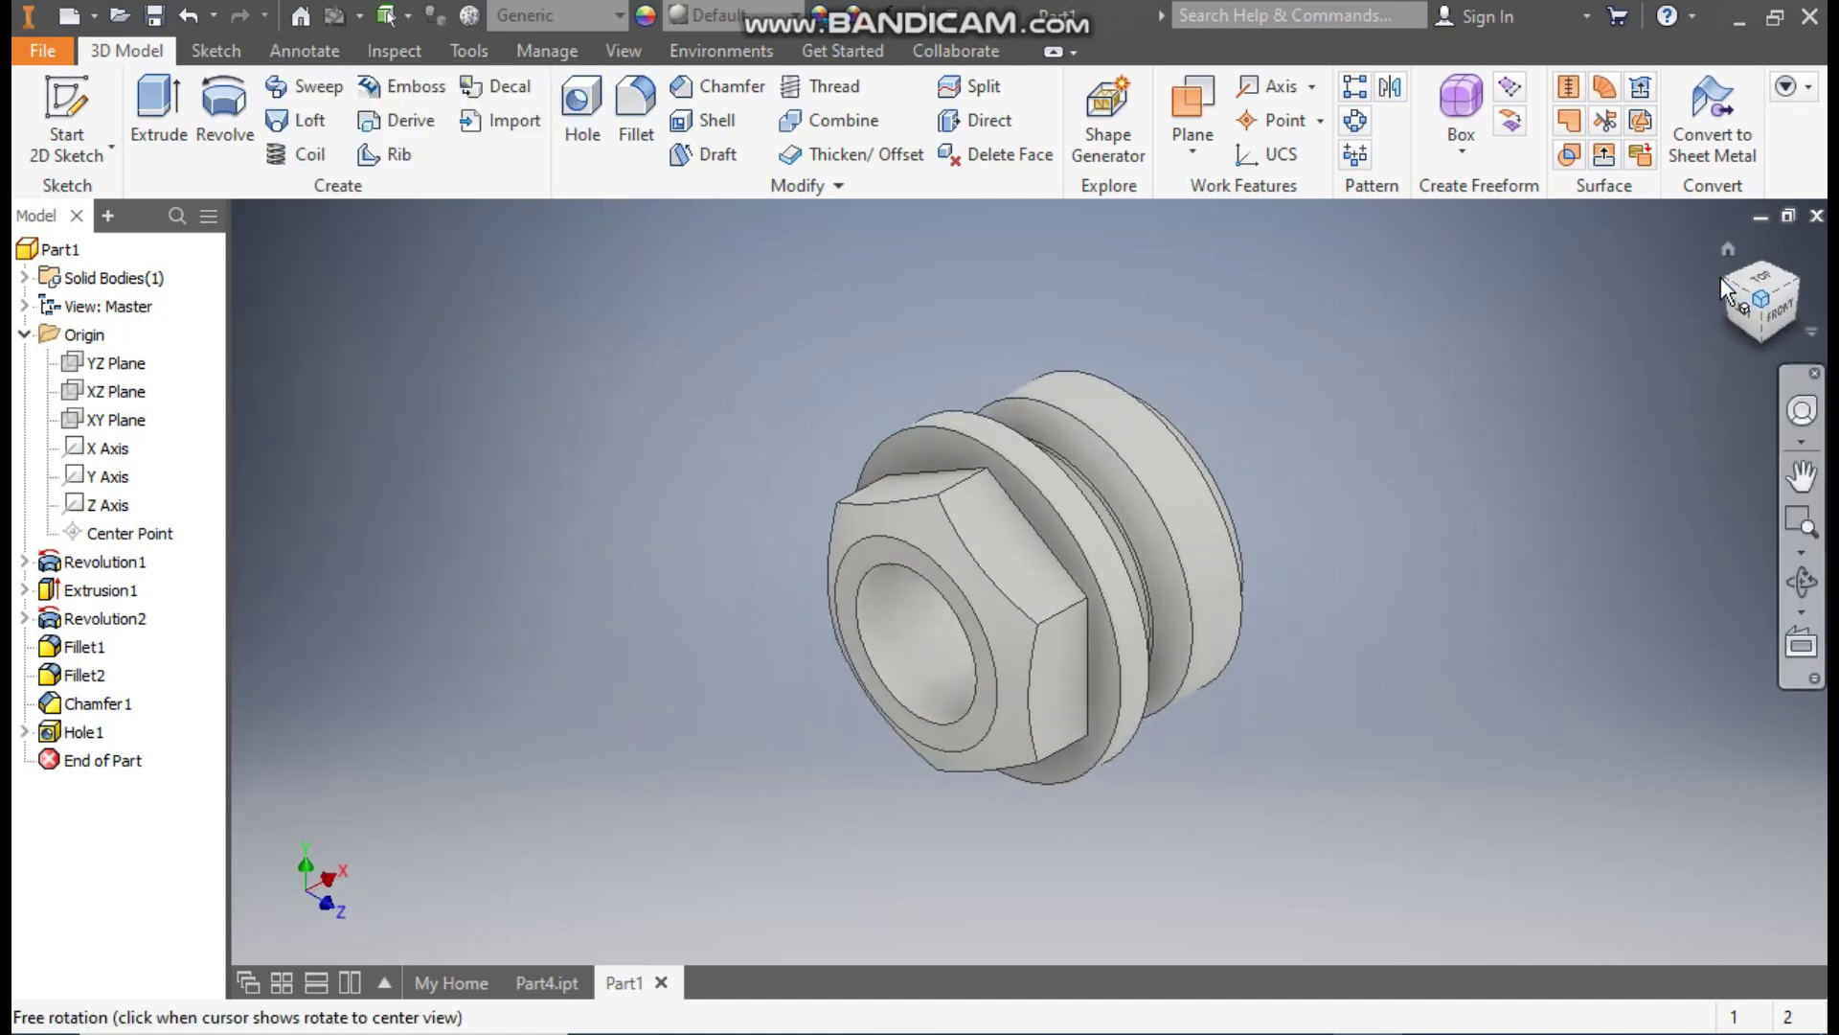
{"action": "key", "text": "F2"}
{"action": "left_click_drag", "start_coordinate": [1488, 514], "coordinate": [1486, 510]}
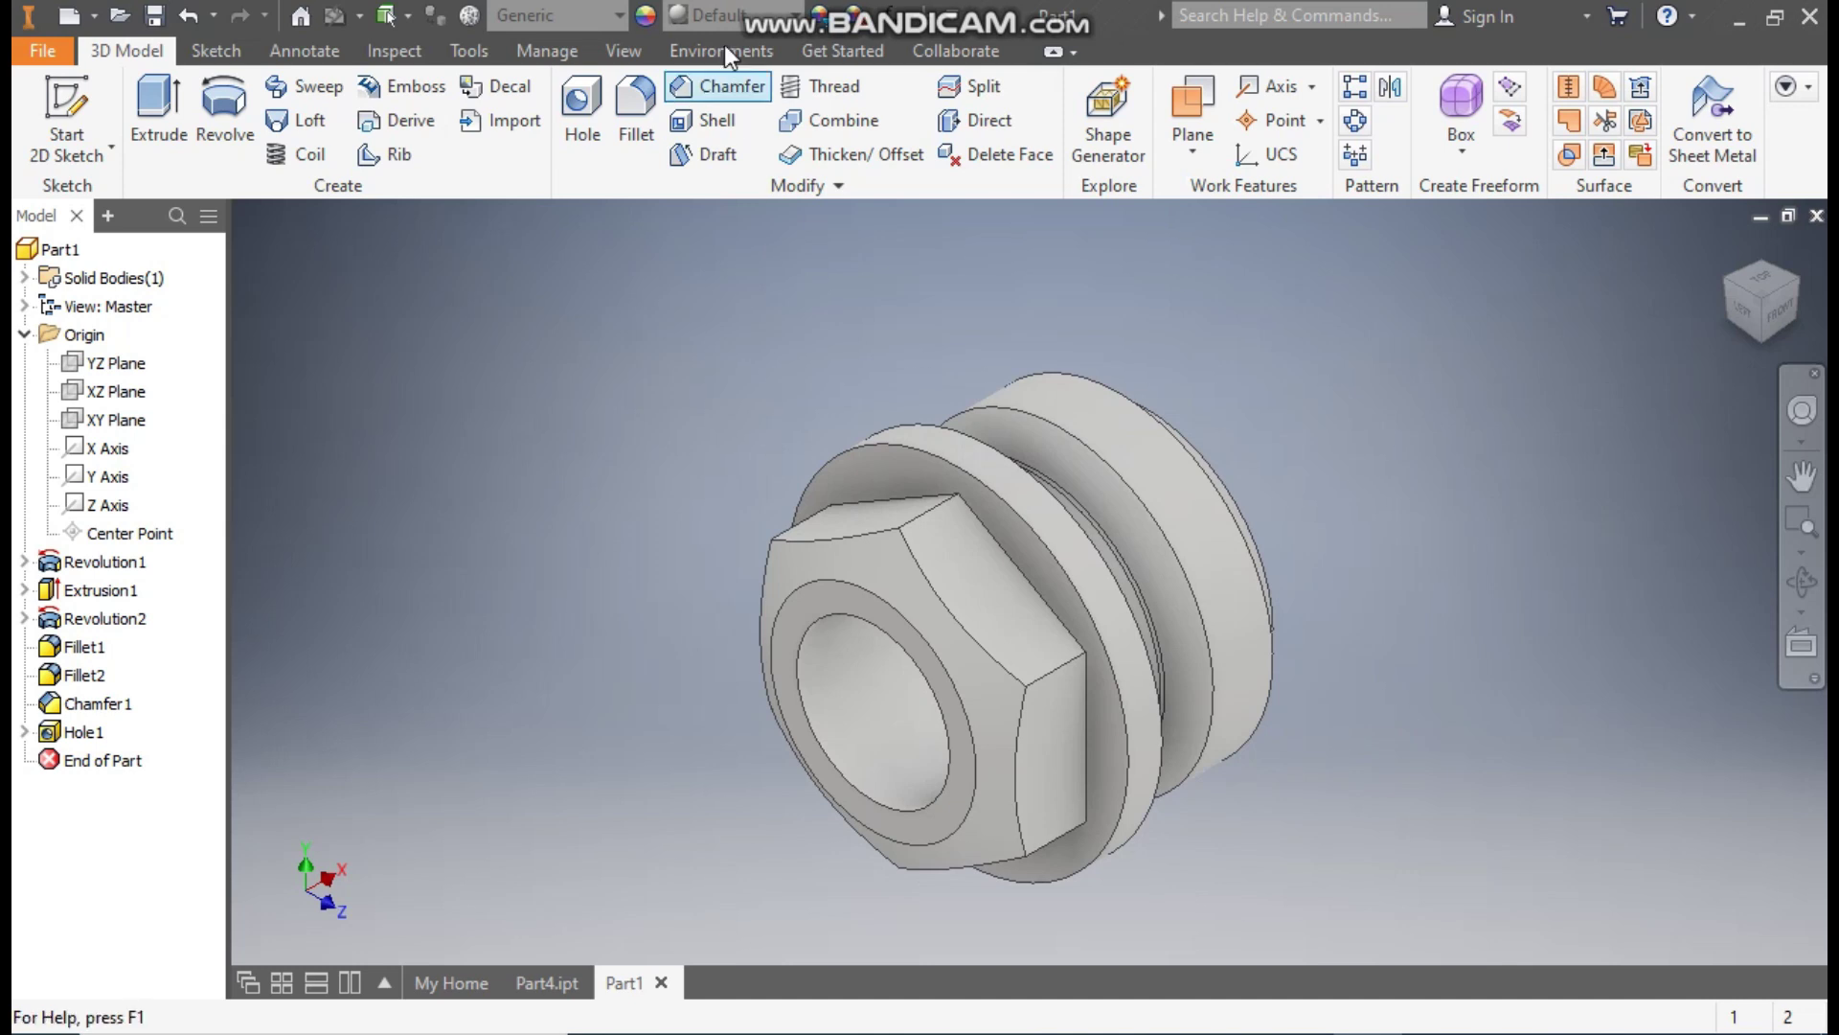
{"action": "left_click", "coordinate": [726, 15]}
{"action": "scroll", "coordinate": [790, 303], "scroll_direction": "up", "scroll_amount": 10}
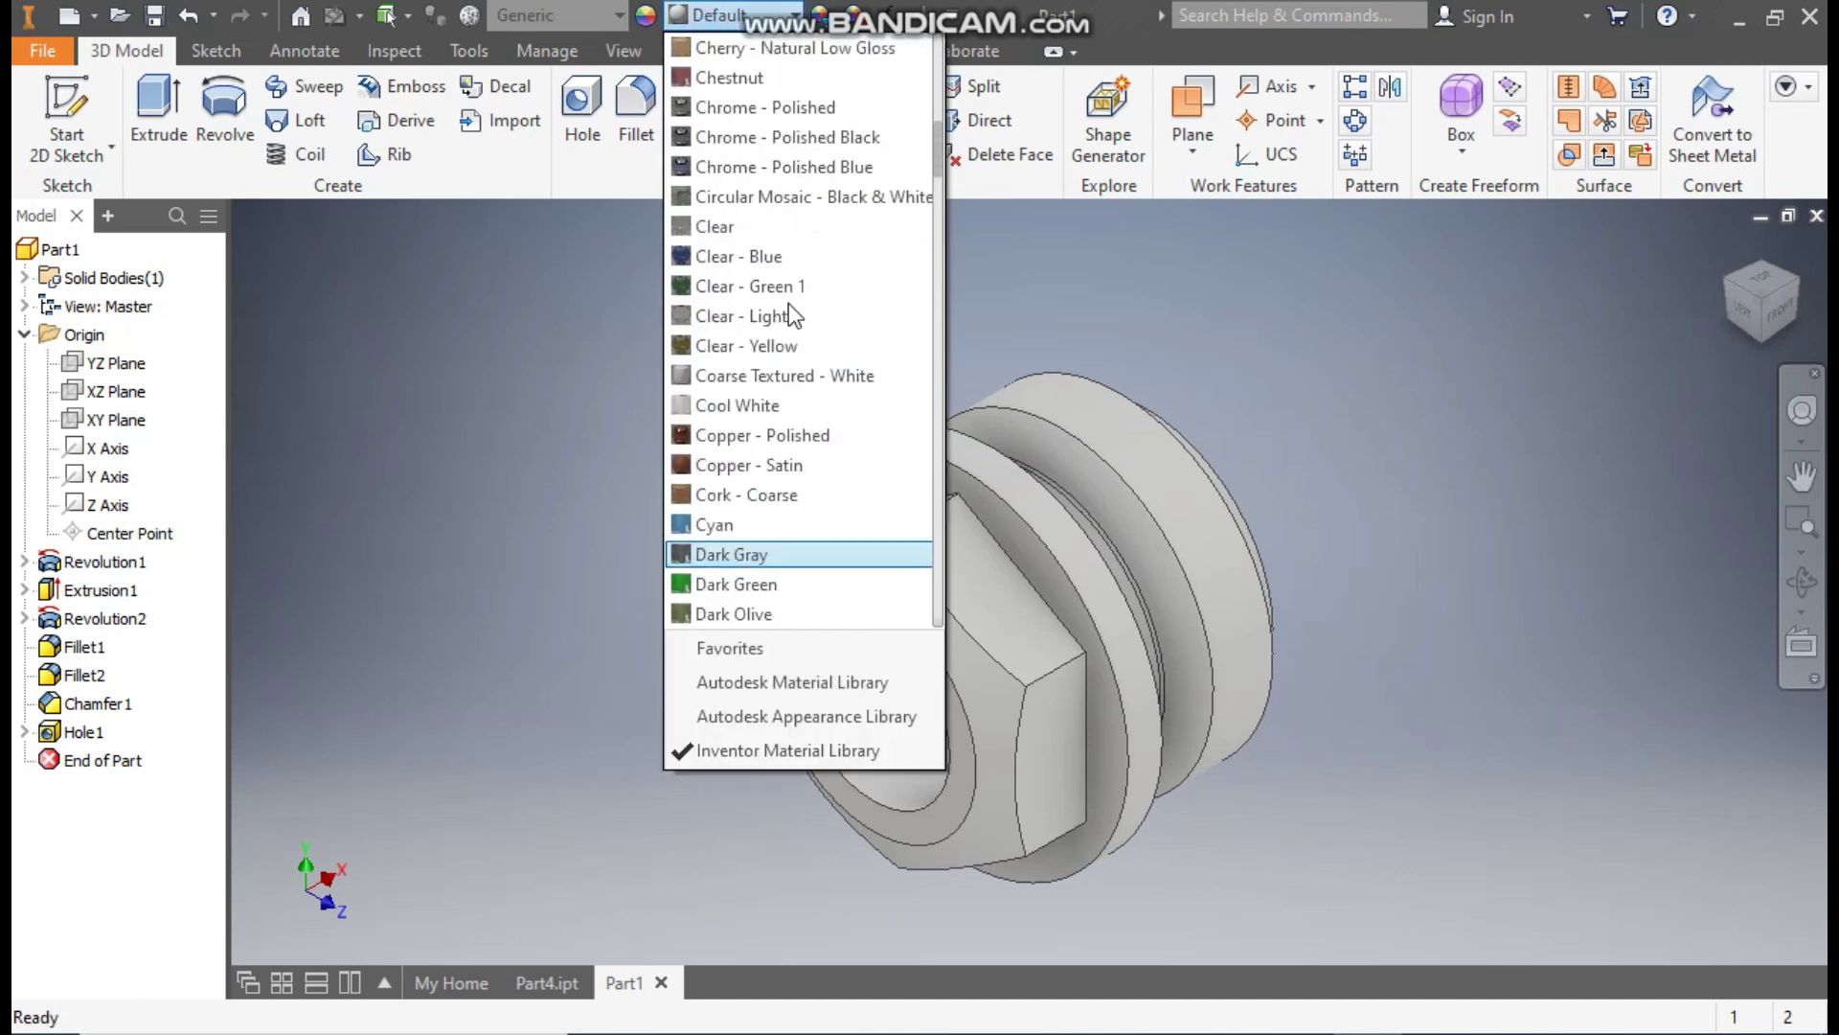
{"action": "left_click", "coordinate": [719, 287]}
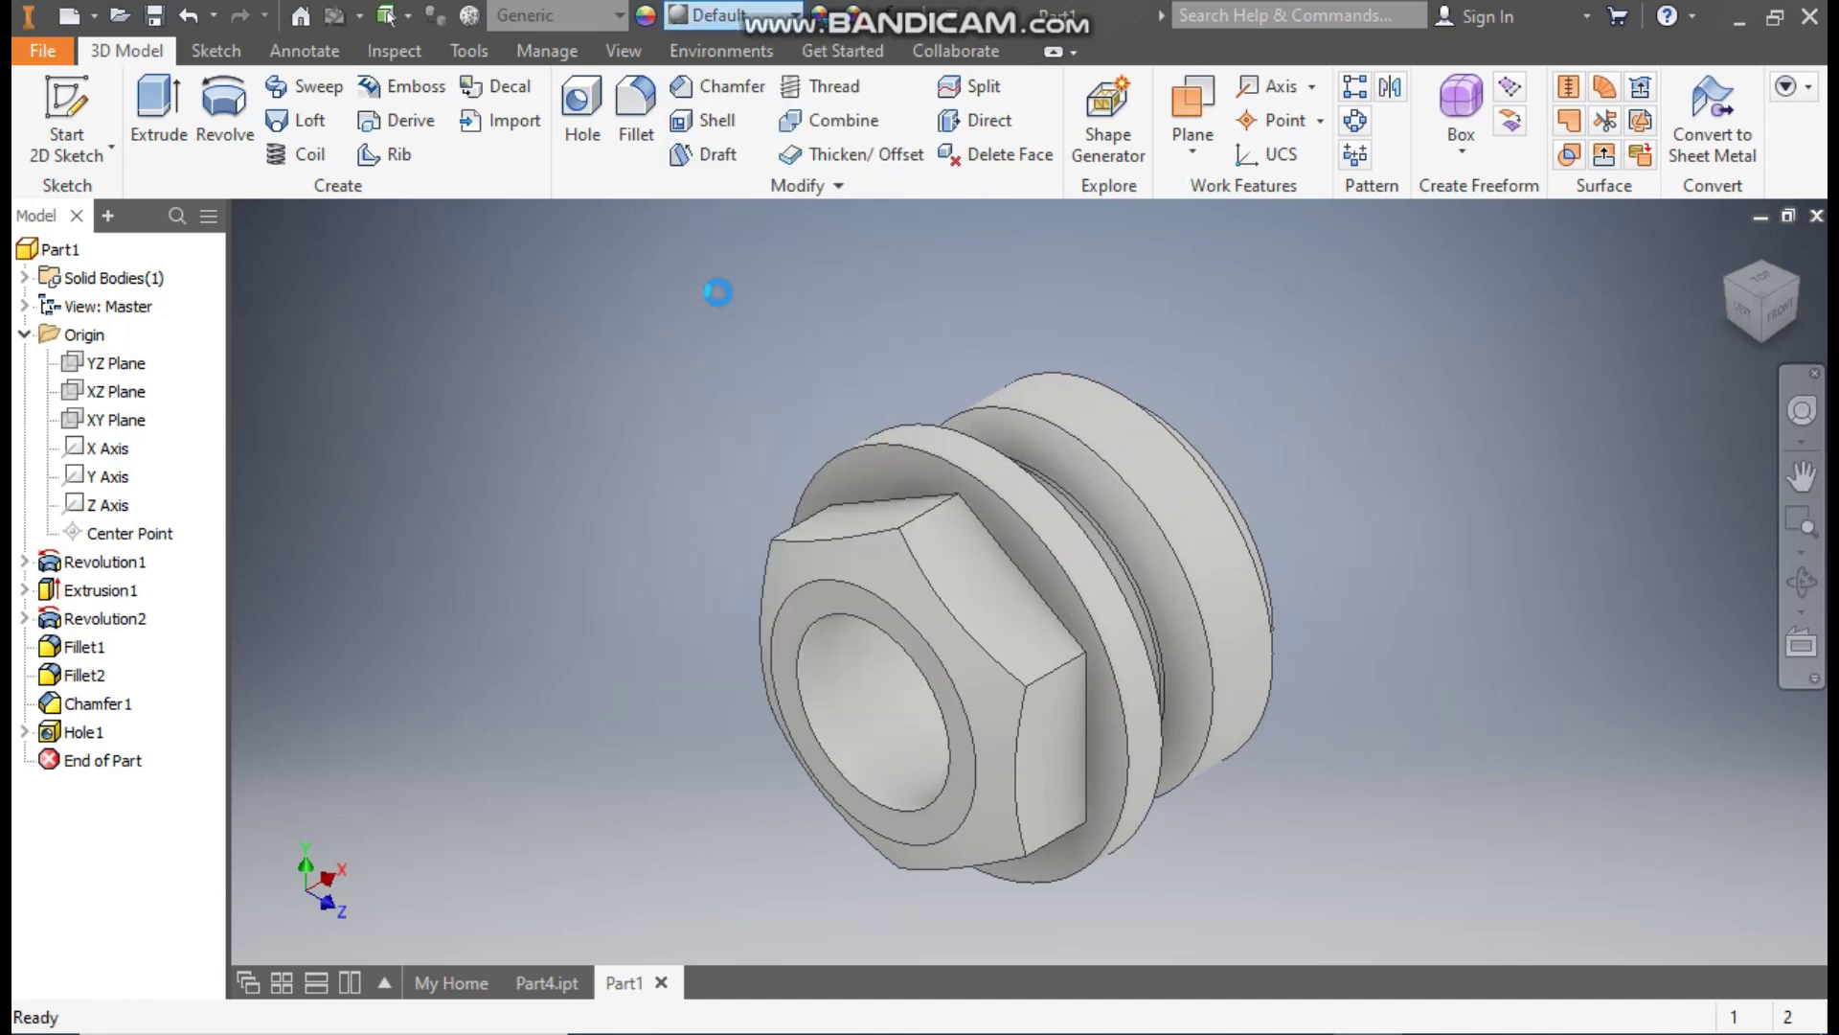
{"action": "scroll", "coordinate": [721, 822], "scroll_direction": "down", "scroll_amount": 2}
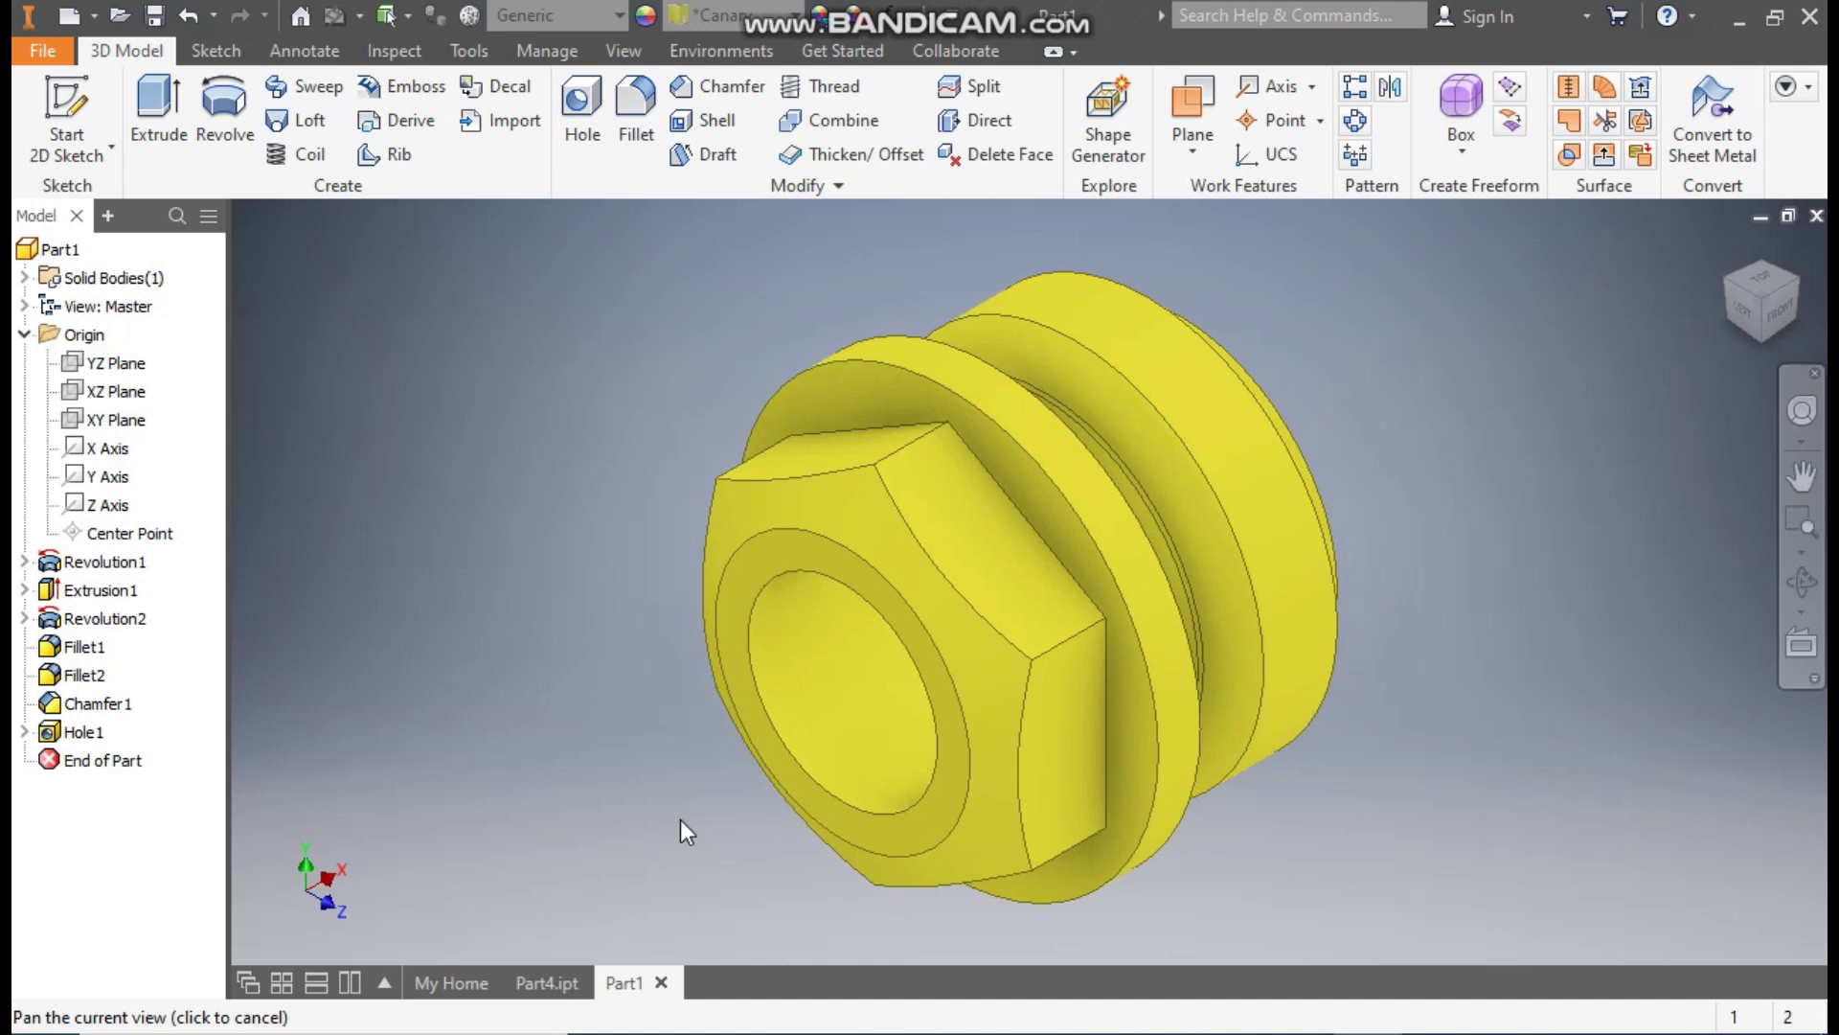